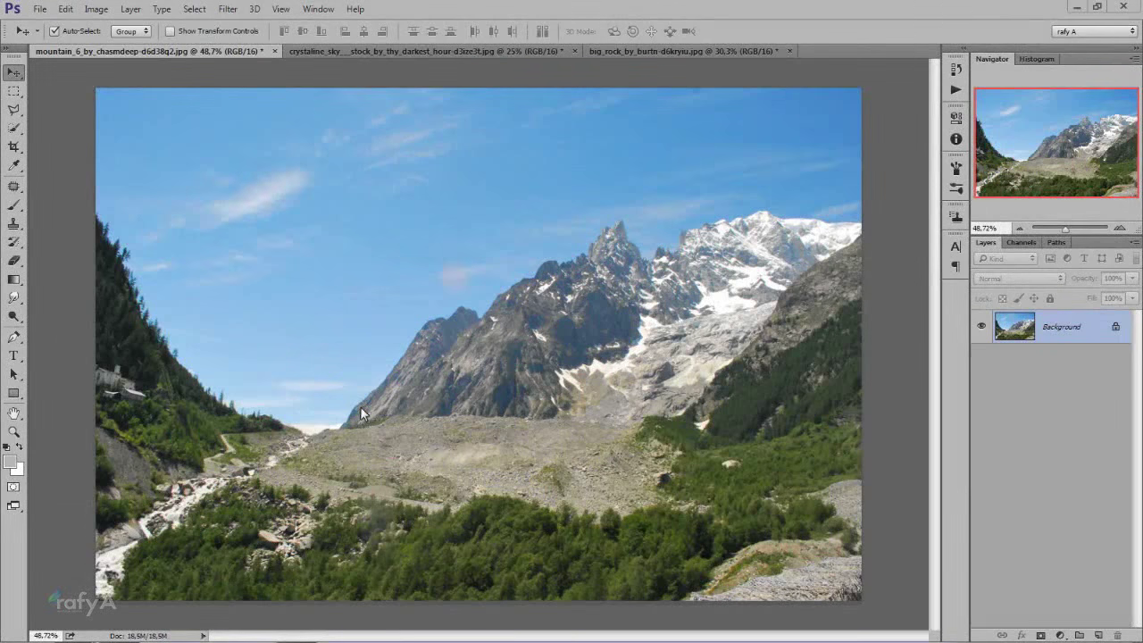
Select the blue sky with the Magic Wand Tool
click(337, 292)
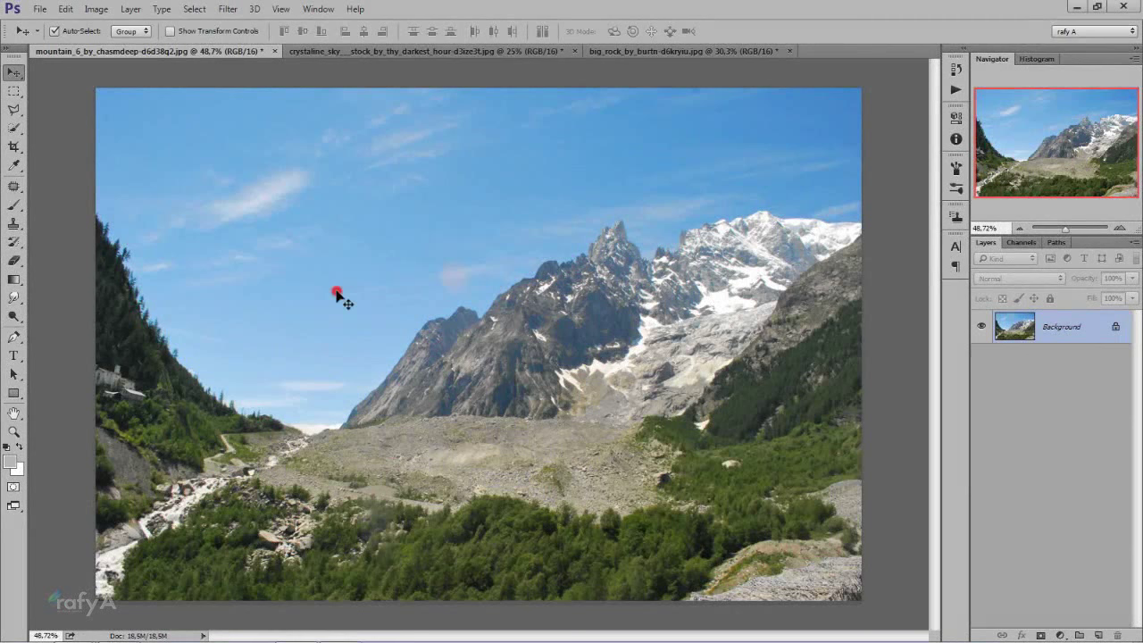
click(16, 131)
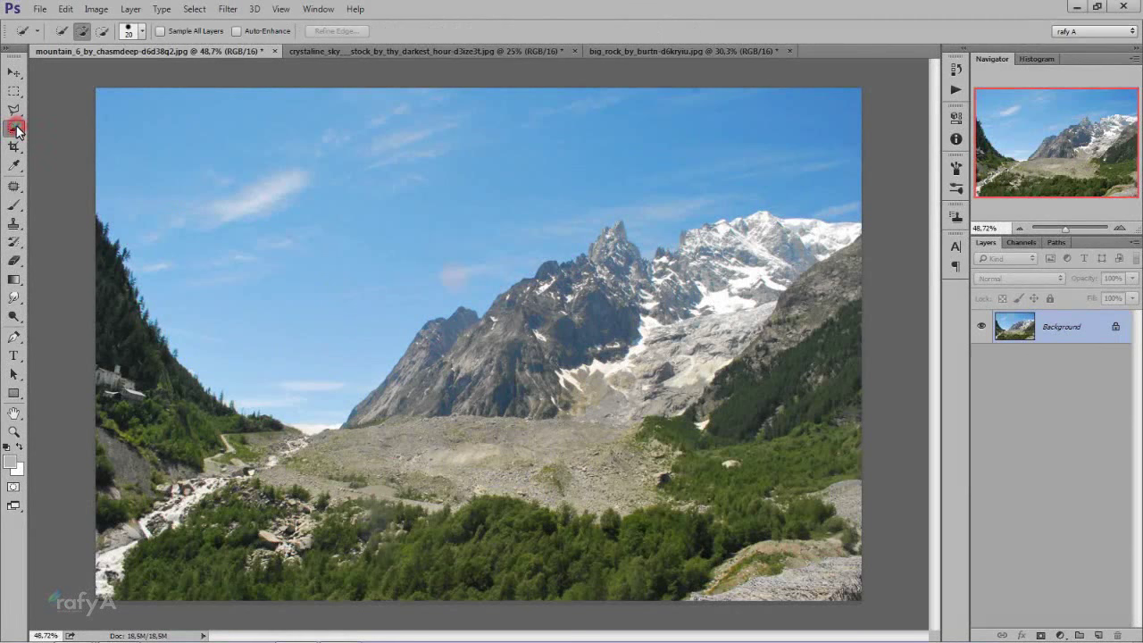
click(105, 137)
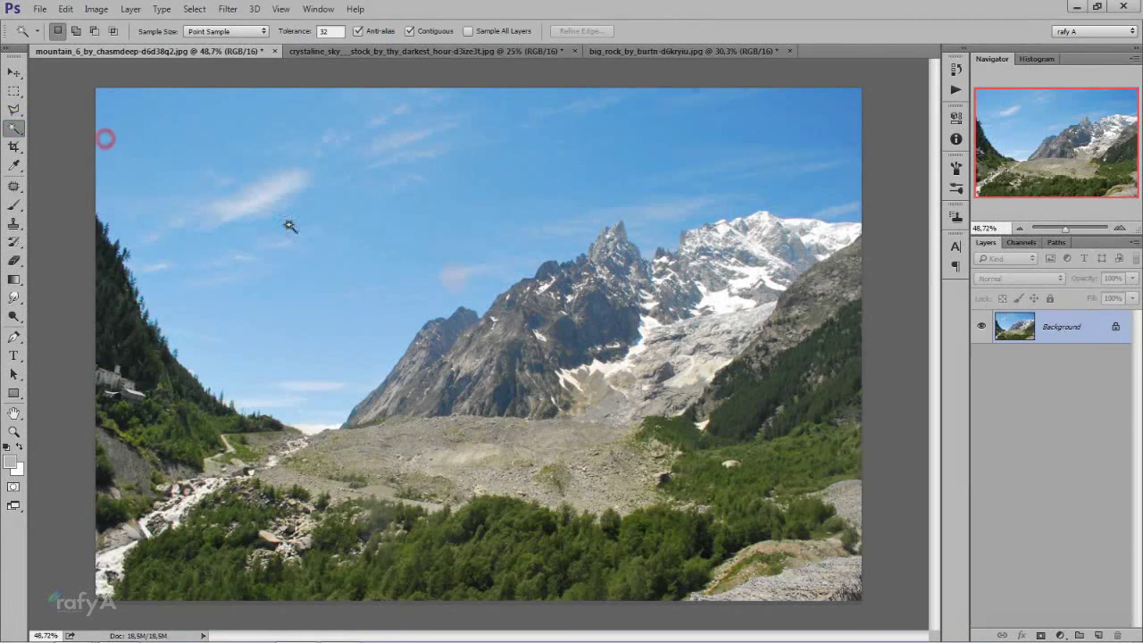
click(375, 195)
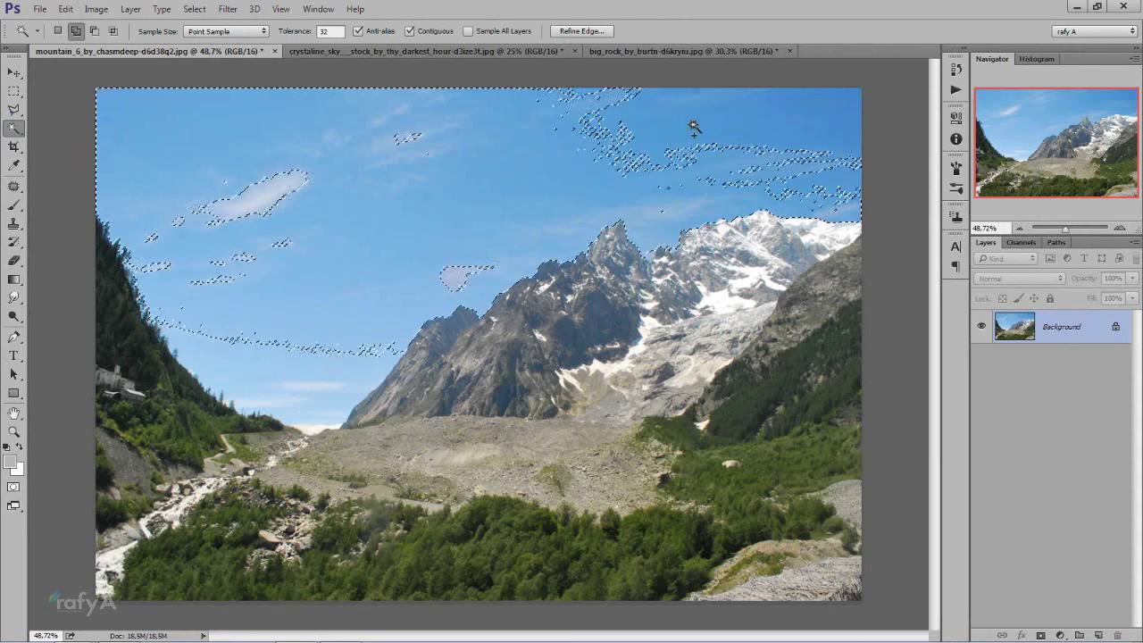
Add the upper-right cloud patches, the sky patches near the peaks and the lower-left ridge sky to the selection
shift+click(694, 125)
shift+click(665, 211)
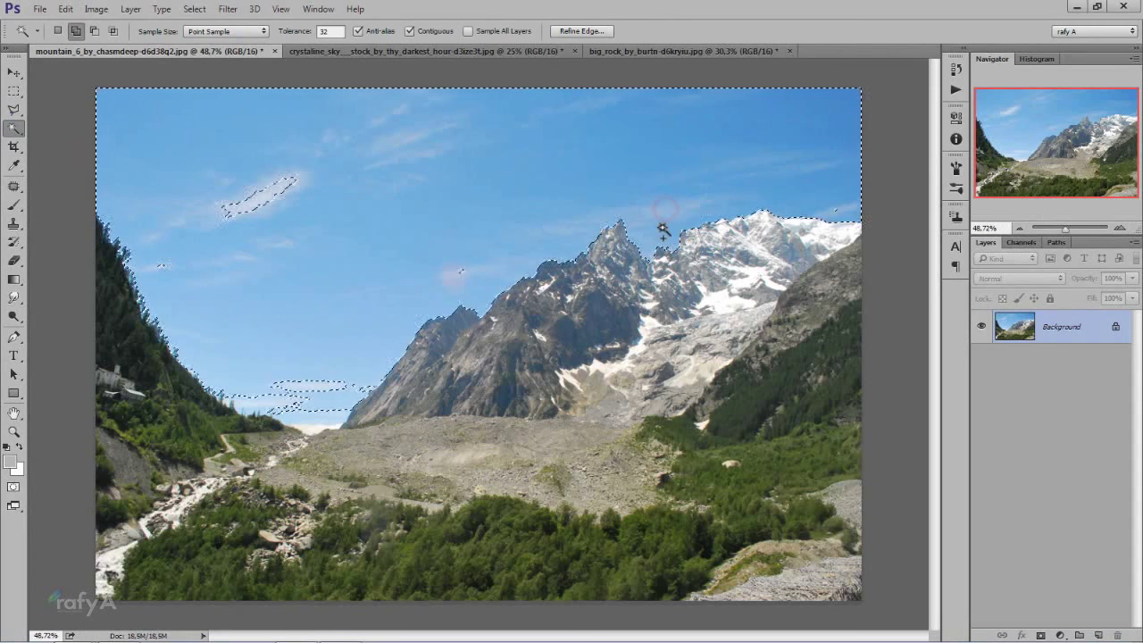
shift+click(835, 209)
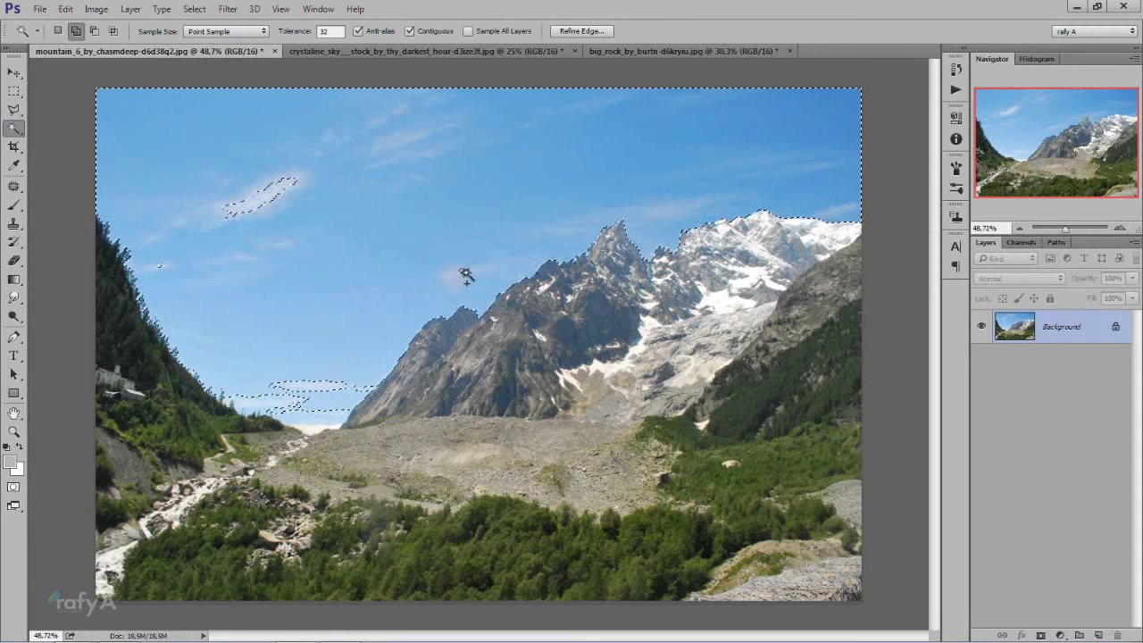
shift+click(459, 272)
shift+click(330, 382)
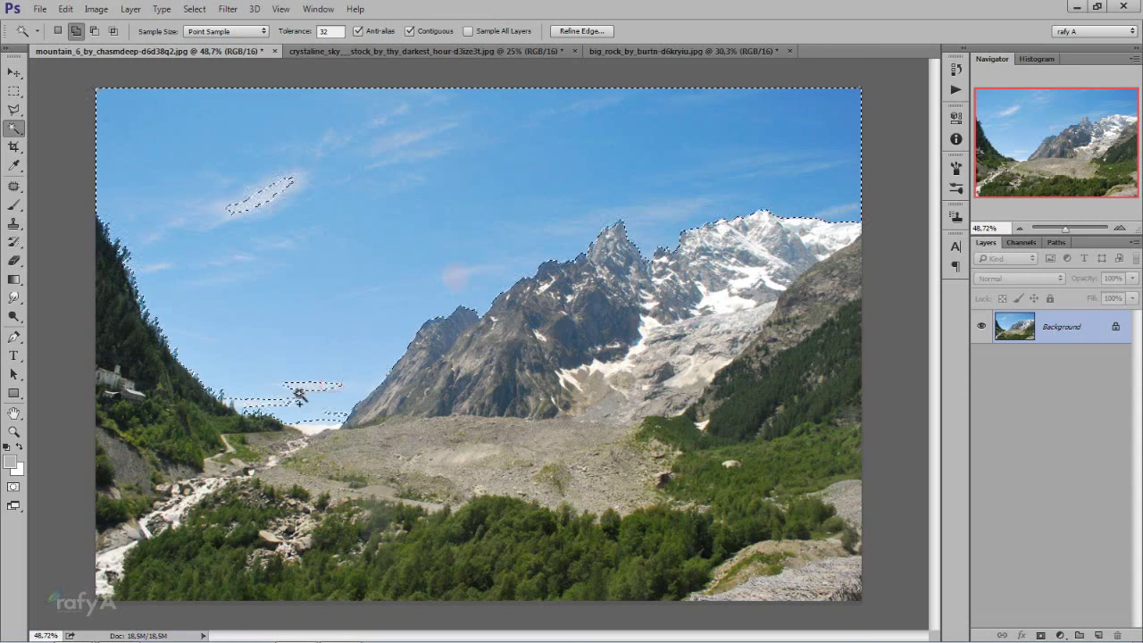
Add the lower-left ridge gaps, the upper-left cloud patch and the sky between the left-ridge trees
shift+click(298, 390)
shift+click(250, 399)
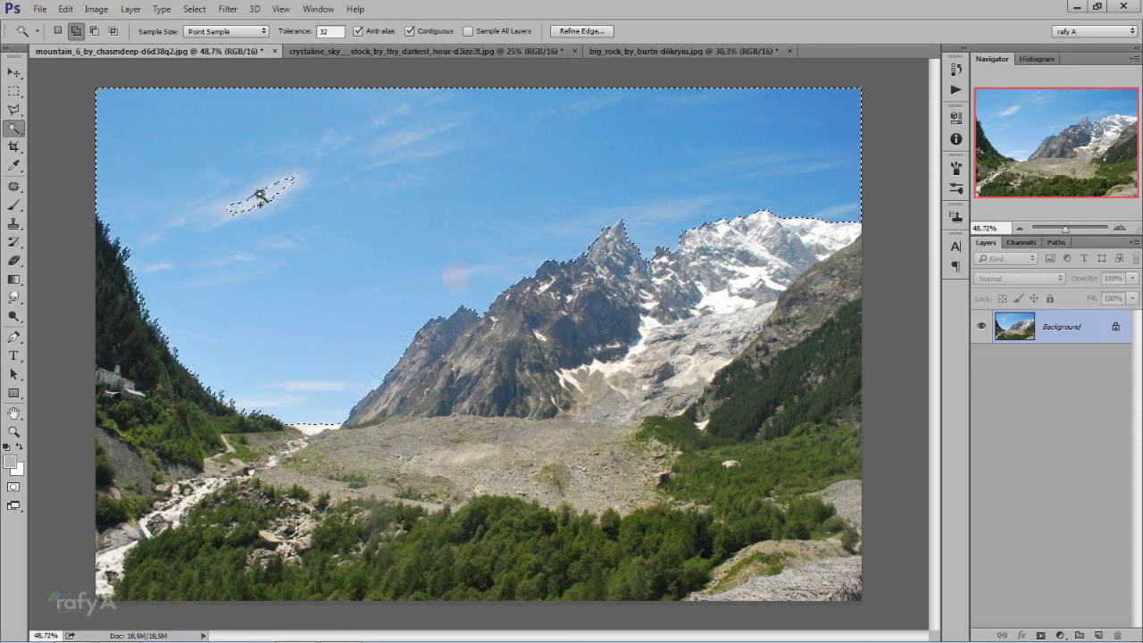
shift+click(258, 191)
shift+click(161, 314)
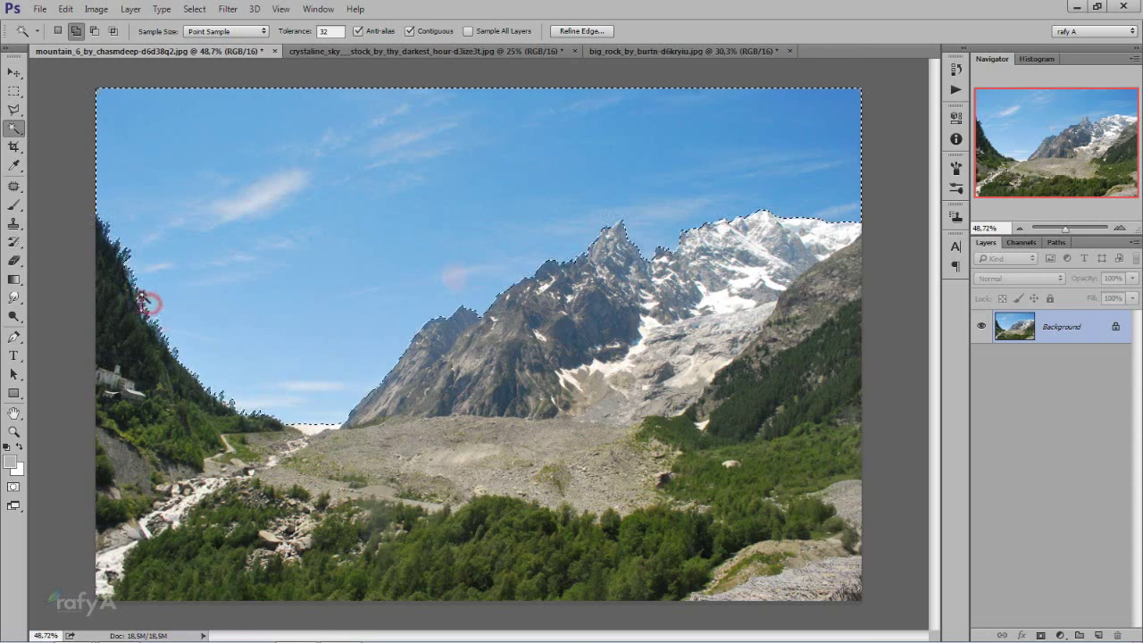
shift+click(135, 278)
shift+click(130, 250)
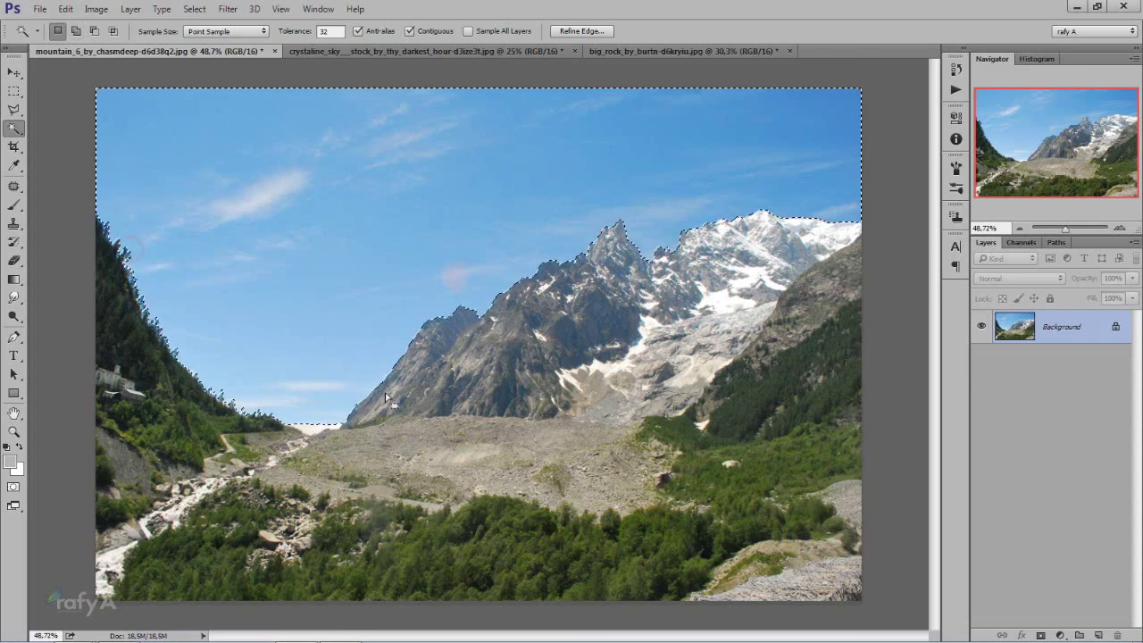
Add a layer mask from the sky selection and invert it so only the mountains show
click(1040, 634)
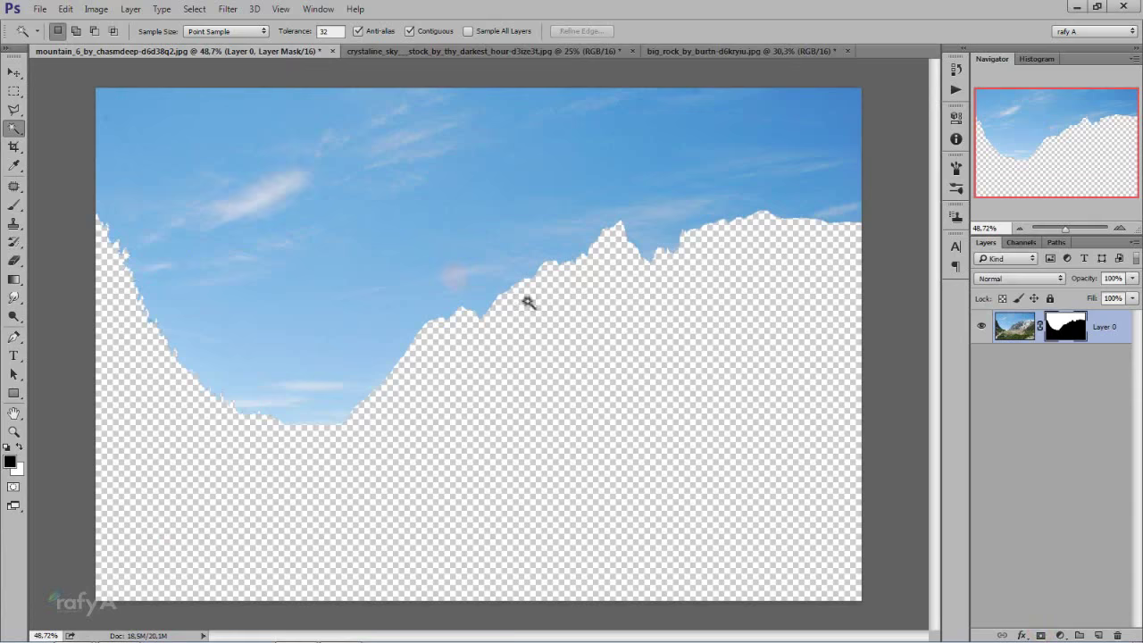
key(ctrl+i)
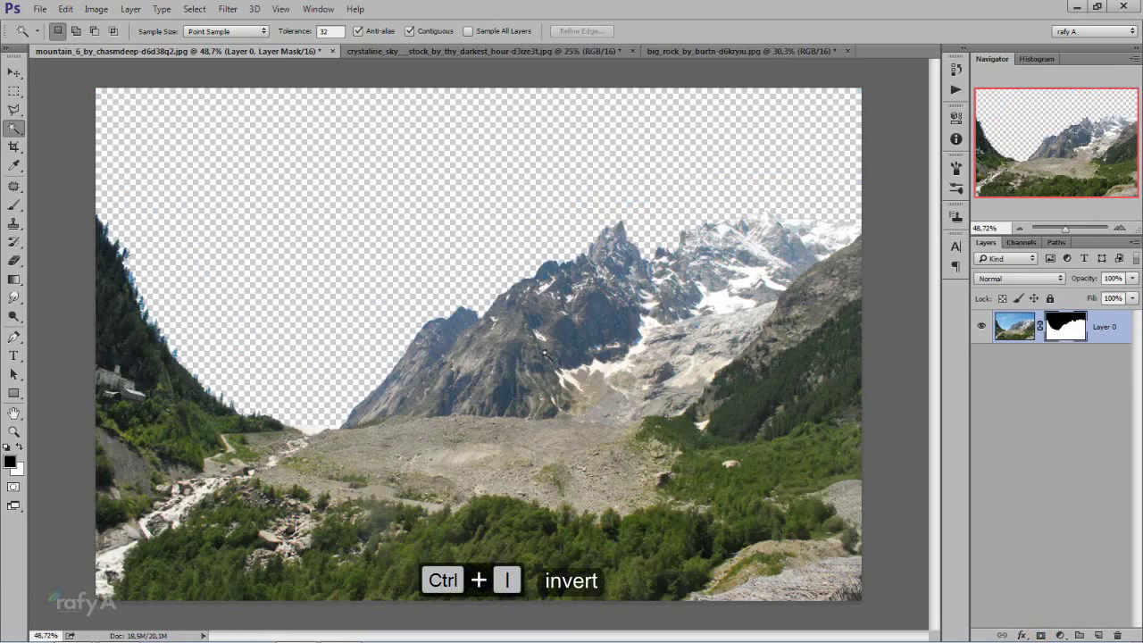
right_click(1054, 333)
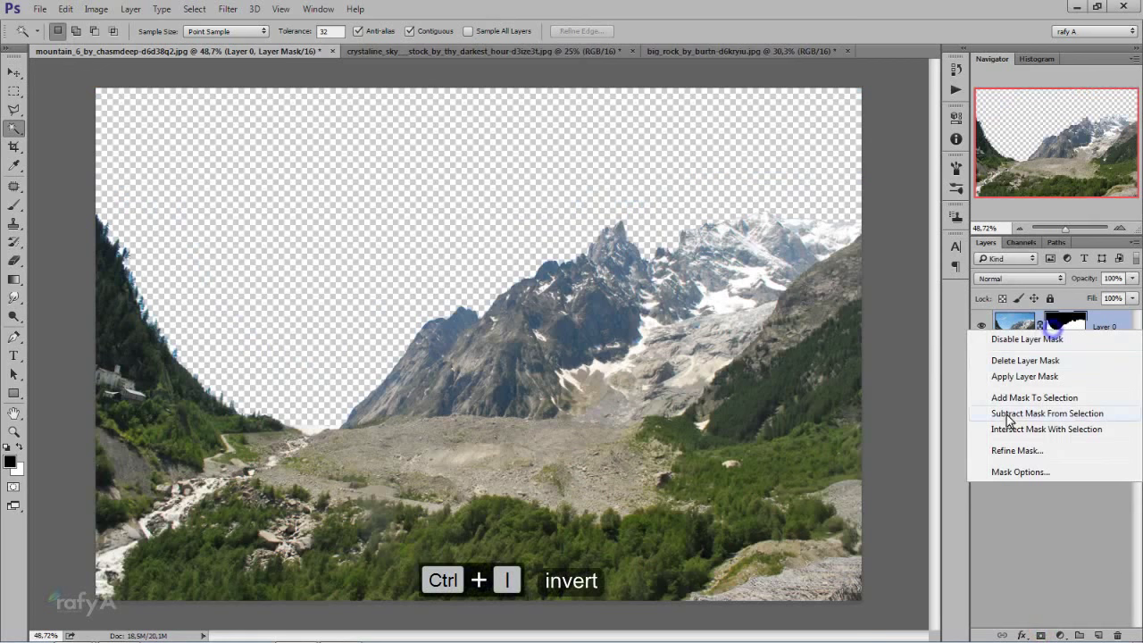
click(1086, 448)
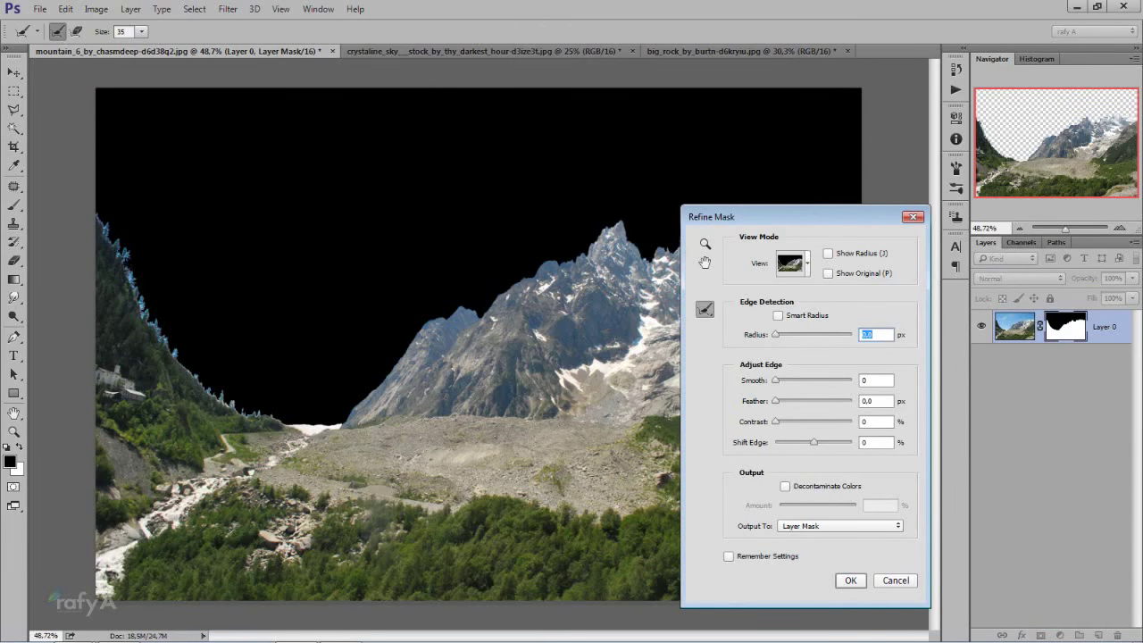
Paint the Refine Radius brush along the left tree ridge down to the valley
click(140, 250)
mouse_move(98, 215)
mouse_down()
mouse_move(217, 385)
mouse_move(339, 417)
mouse_up()
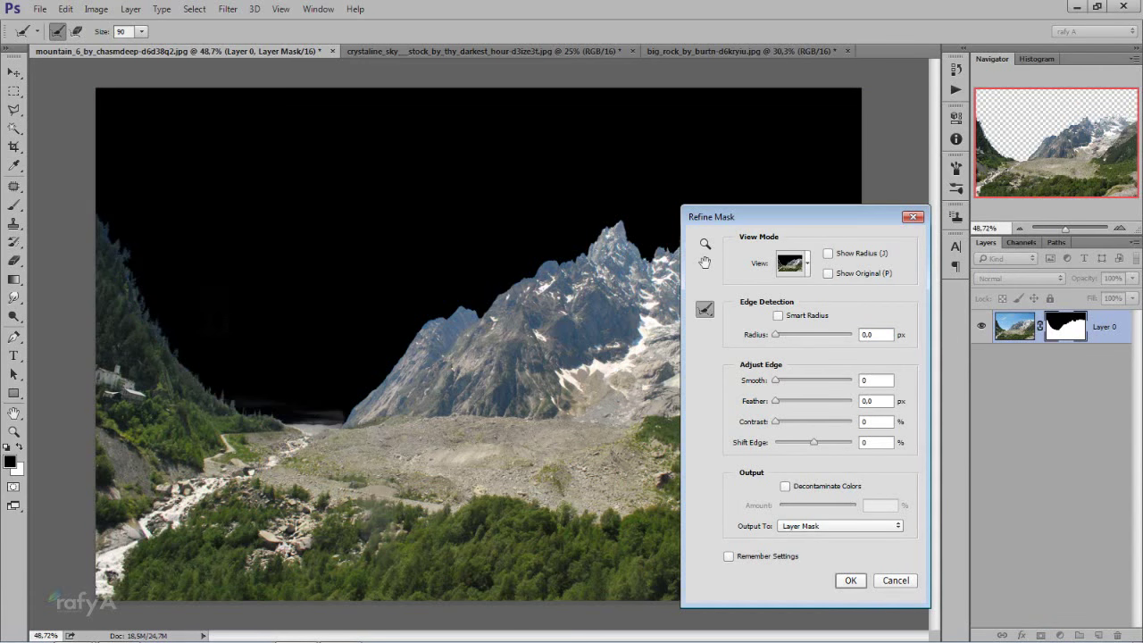
drag(116, 230, 329, 407)
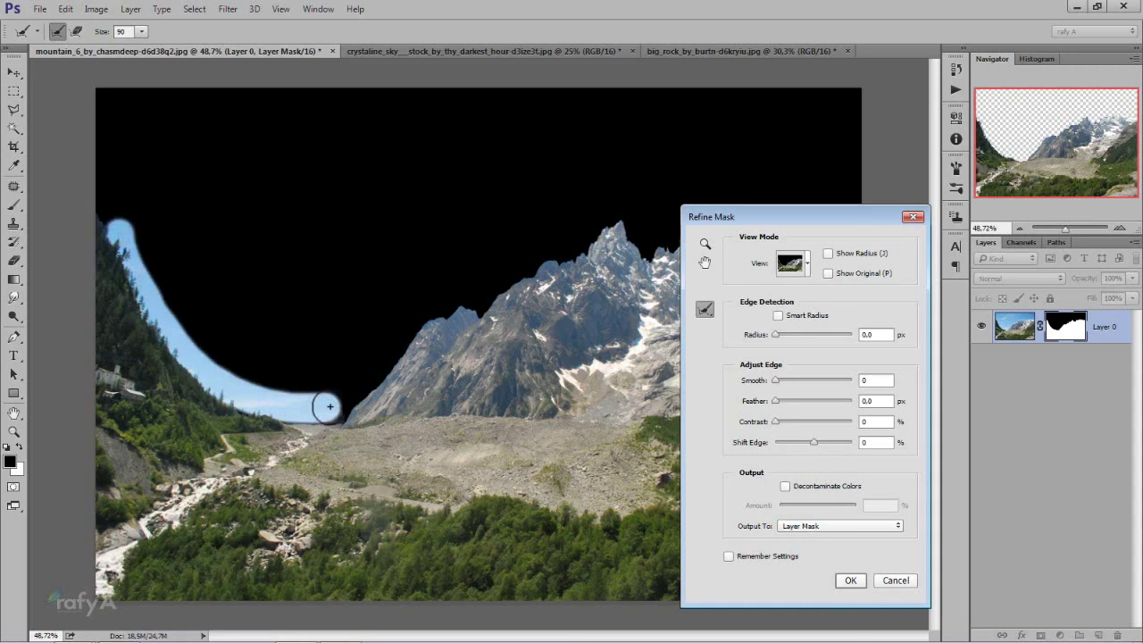
drag(312, 393, 255, 390)
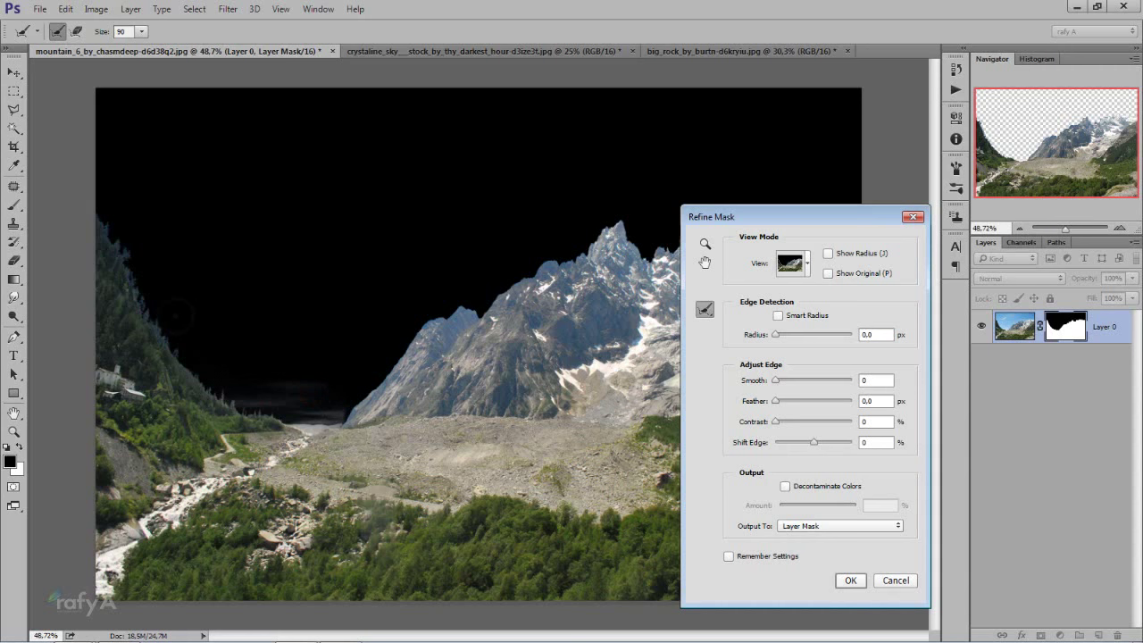
drag(100, 223, 223, 402)
Set Shift Edge to -18% and Smooth to 6, then apply the refined mask
drag(811, 442, 804, 441)
click(775, 380)
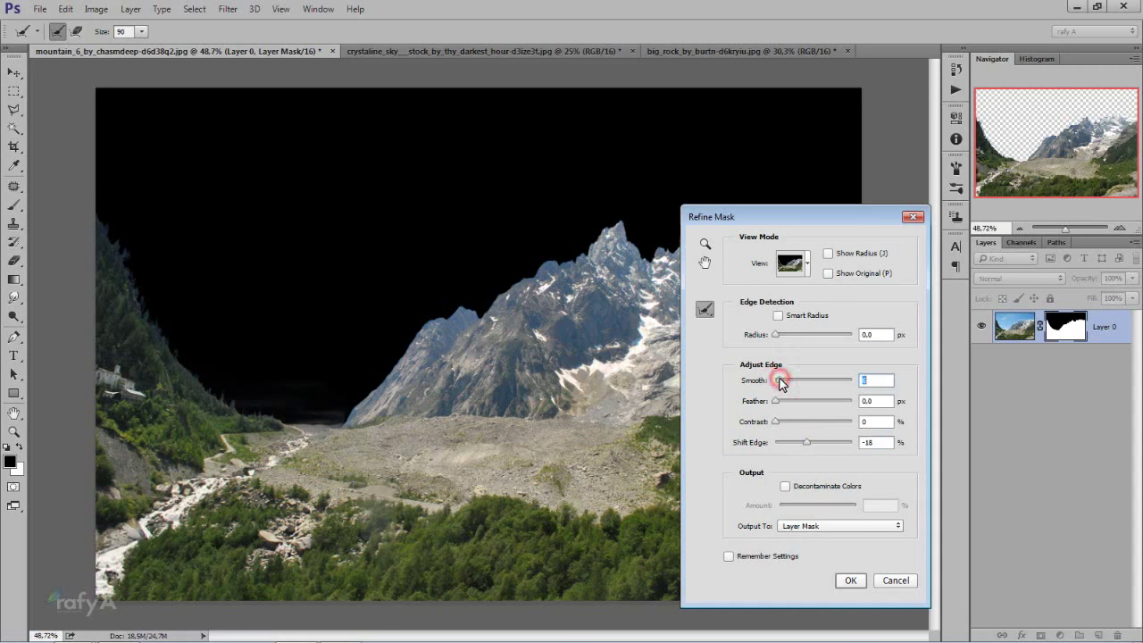
click(850, 581)
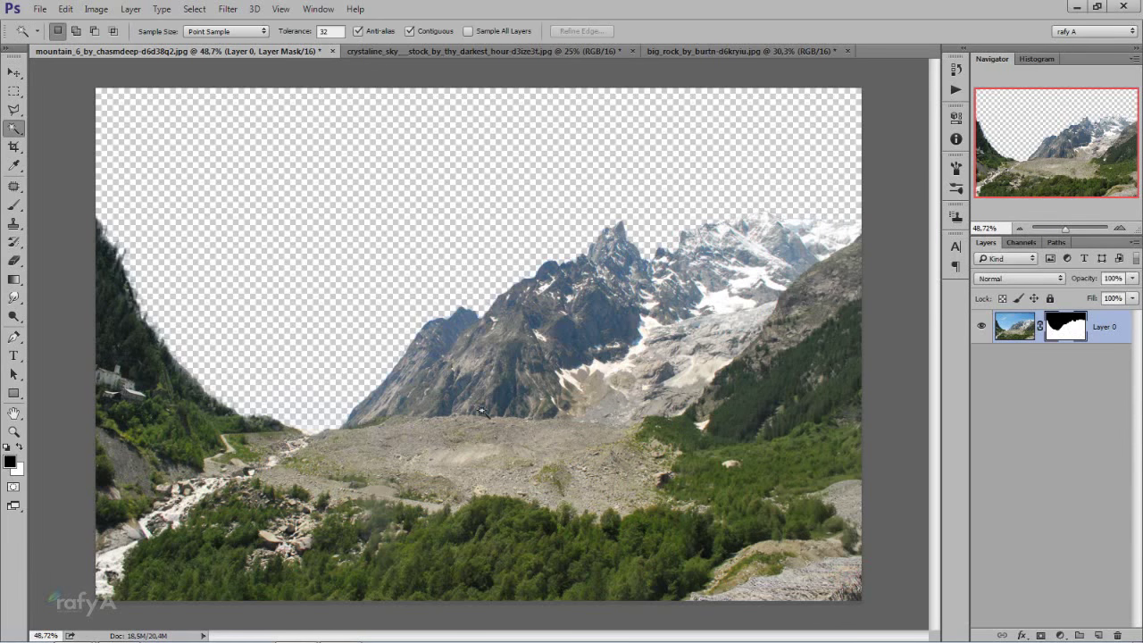
Bring the crystaline_sky sunset image in as Layer 1 below Layer 0, shifted behind the peaks
scroll(481, 412, down, 1)
click(14, 71)
click(386, 51)
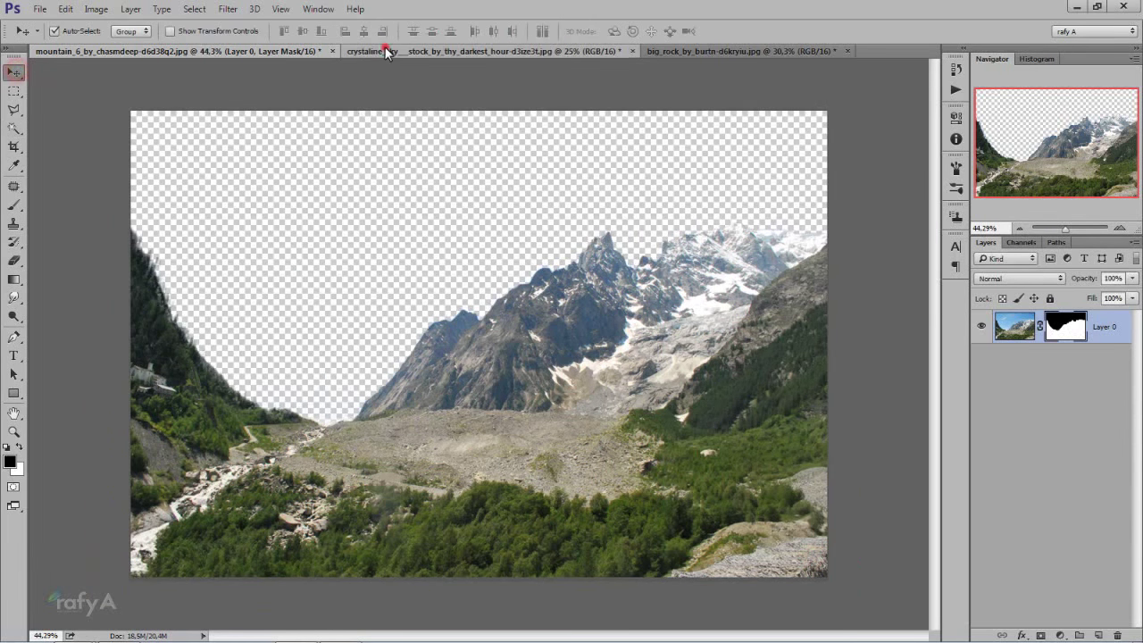
mouse_move(458, 244)
mouse_down()
mouse_move(264, 116)
mouse_move(434, 188)
mouse_up()
drag(400, 223, 397, 225)
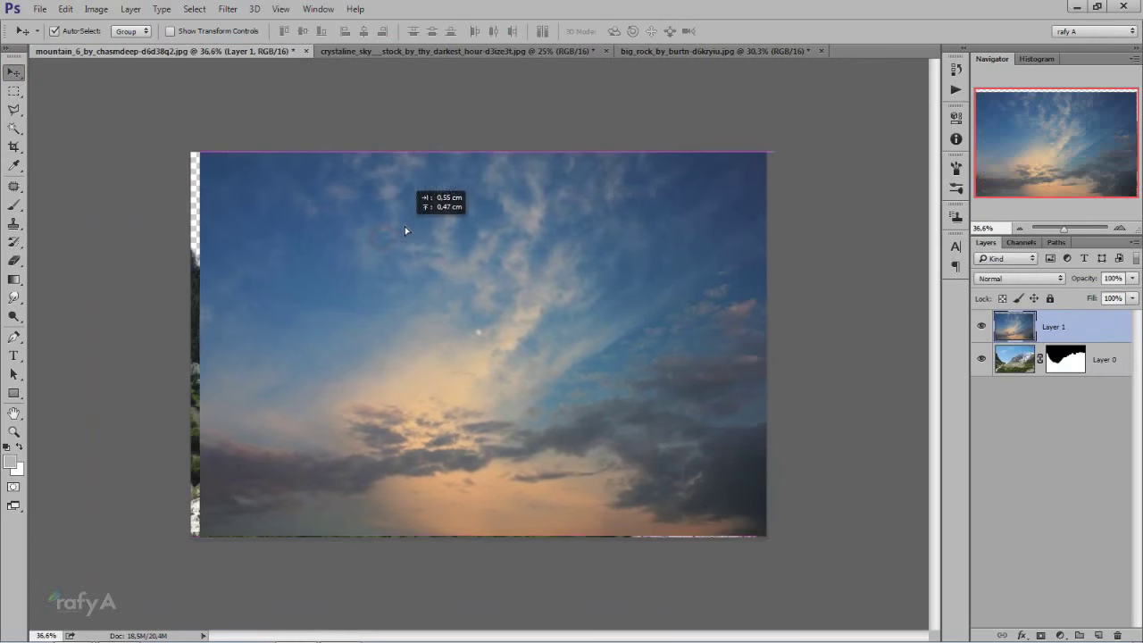
drag(1062, 341, 1071, 375)
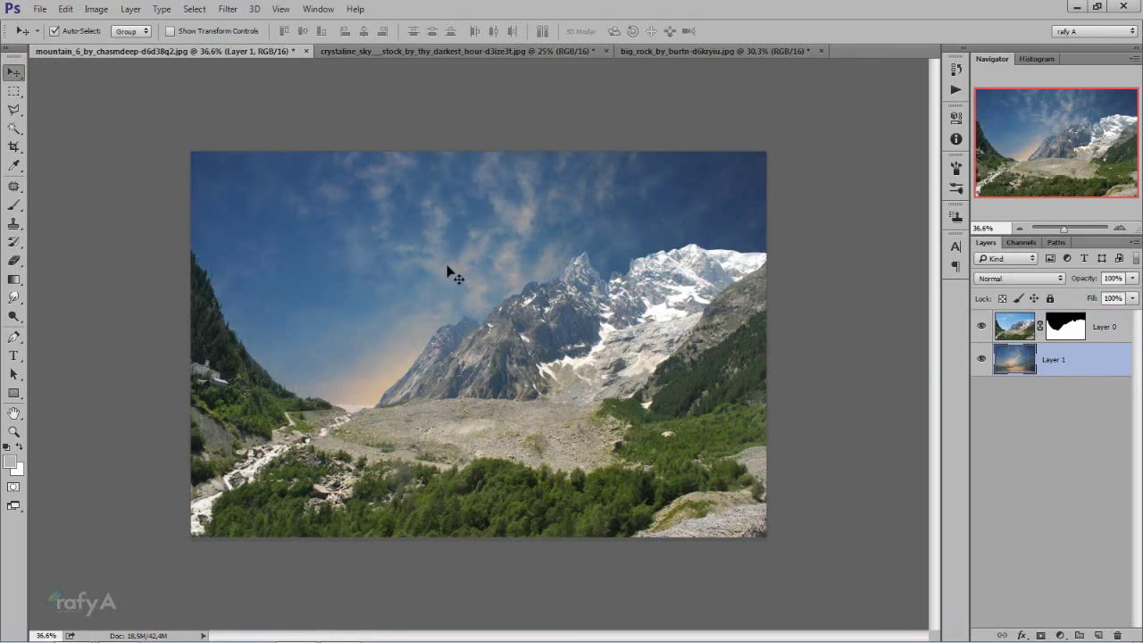
drag(448, 271, 447, 203)
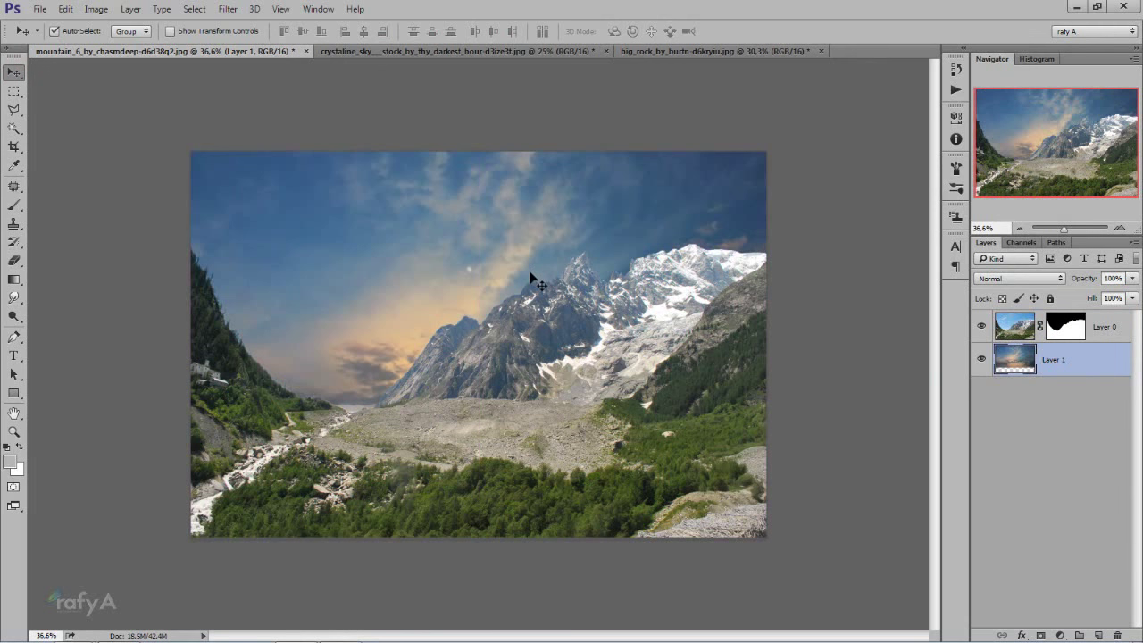
Free Transform the sky layer to about 117% width and 114% height, and commit
key(ctrl+t)
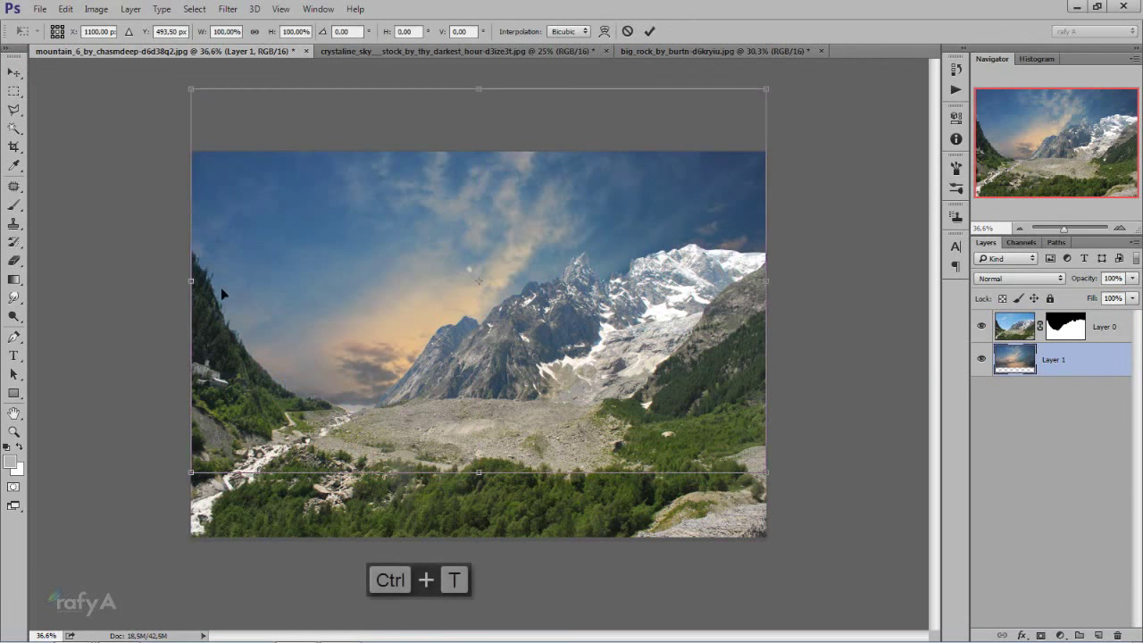
key(ctrl+minus)
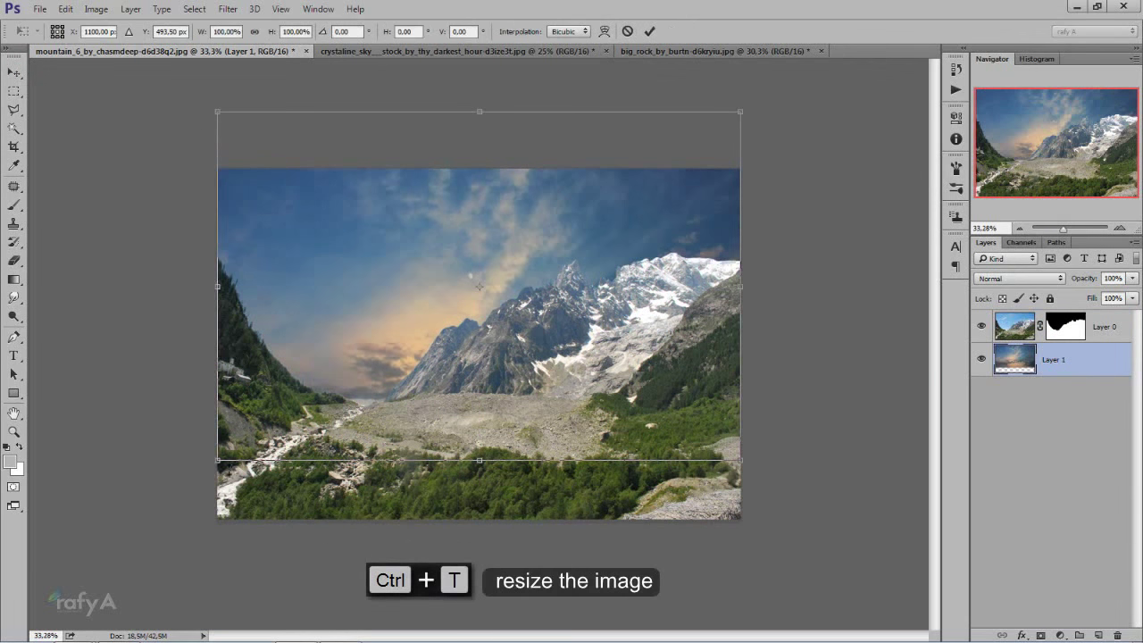
drag(217, 460, 128, 520)
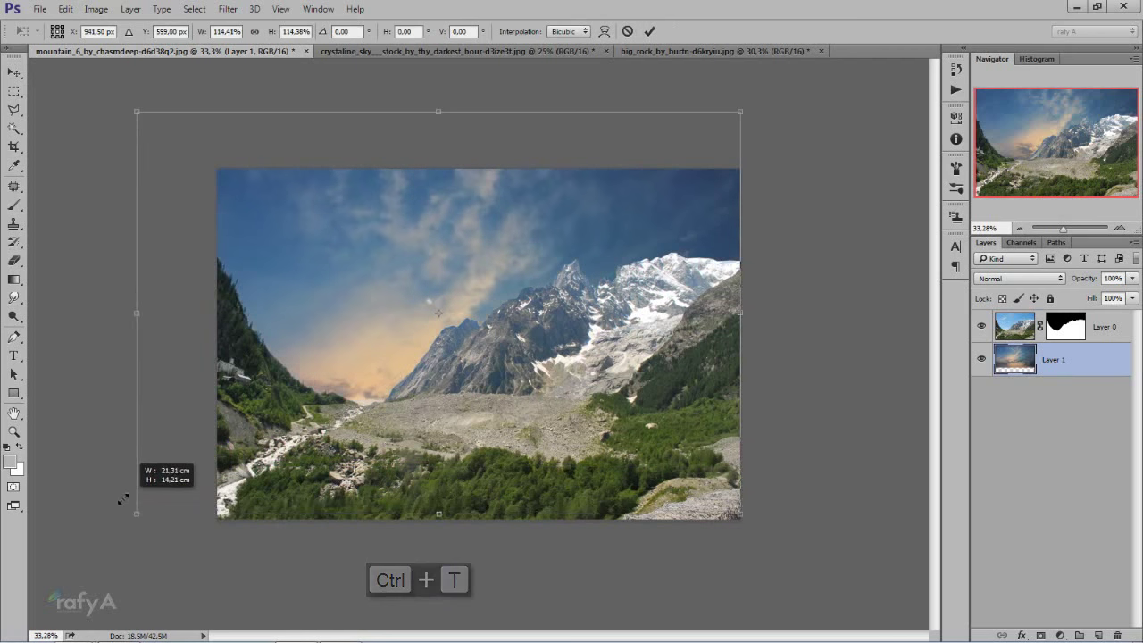
mouse_move(384, 460)
mouse_down()
mouse_move(393, 358)
mouse_move(379, 374)
mouse_up()
key(ctrl+minus)
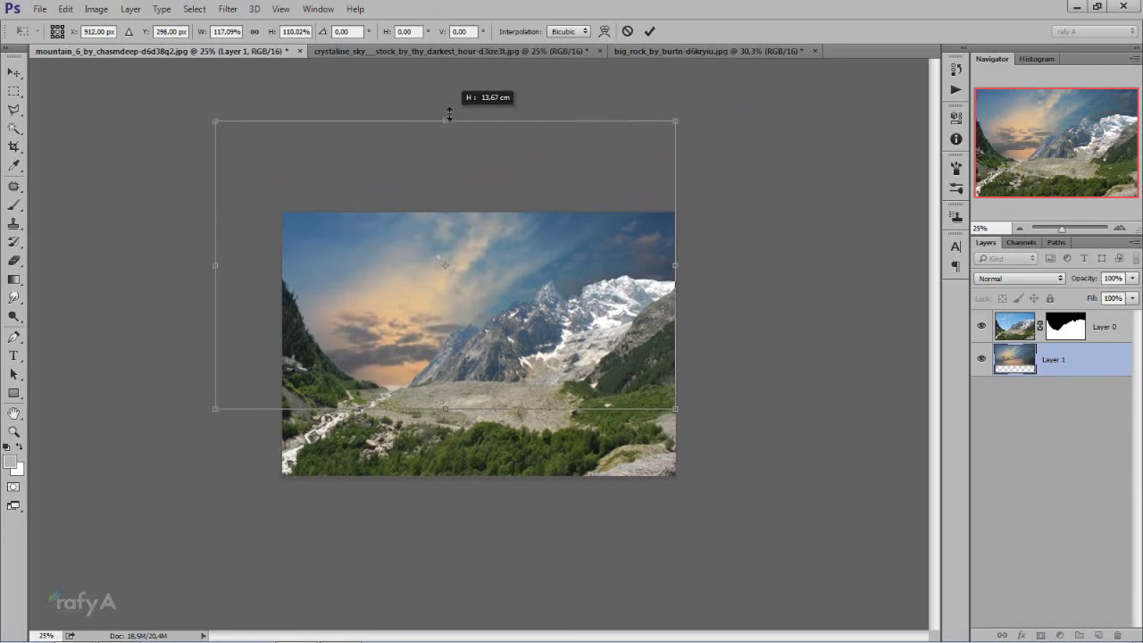
drag(443, 98, 443, 117)
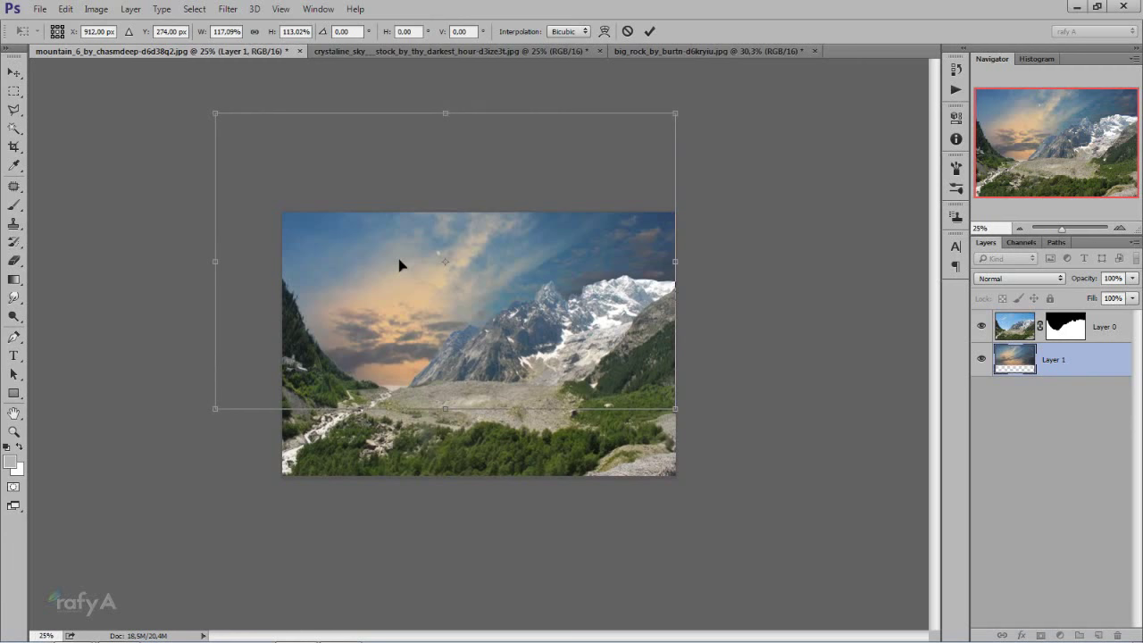
key(ctrl+plus)
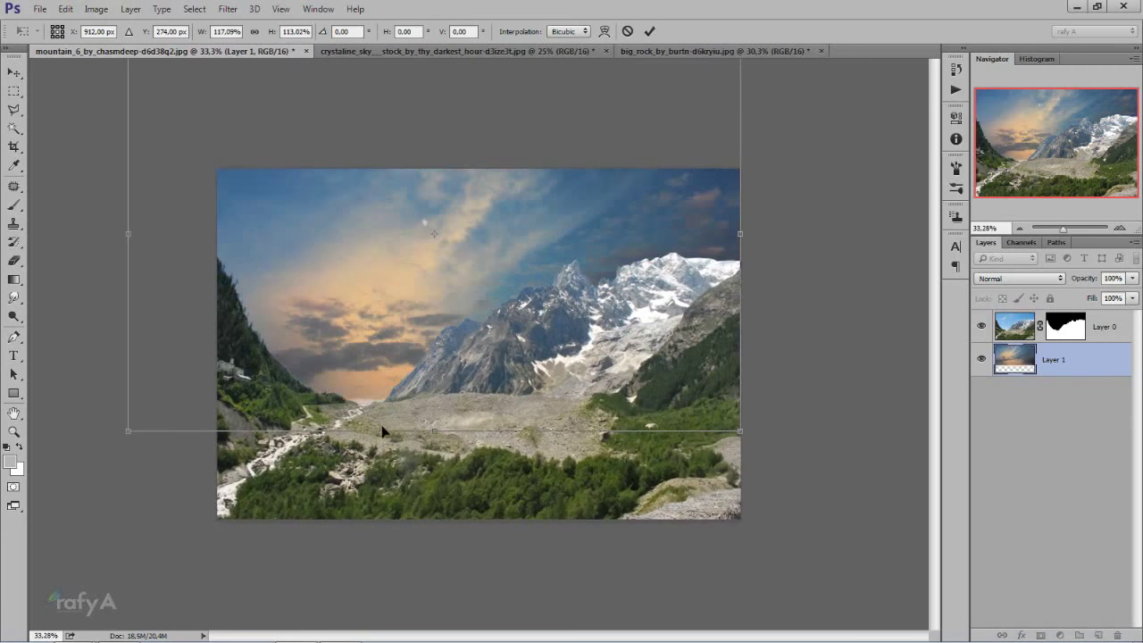
drag(437, 433, 436, 431)
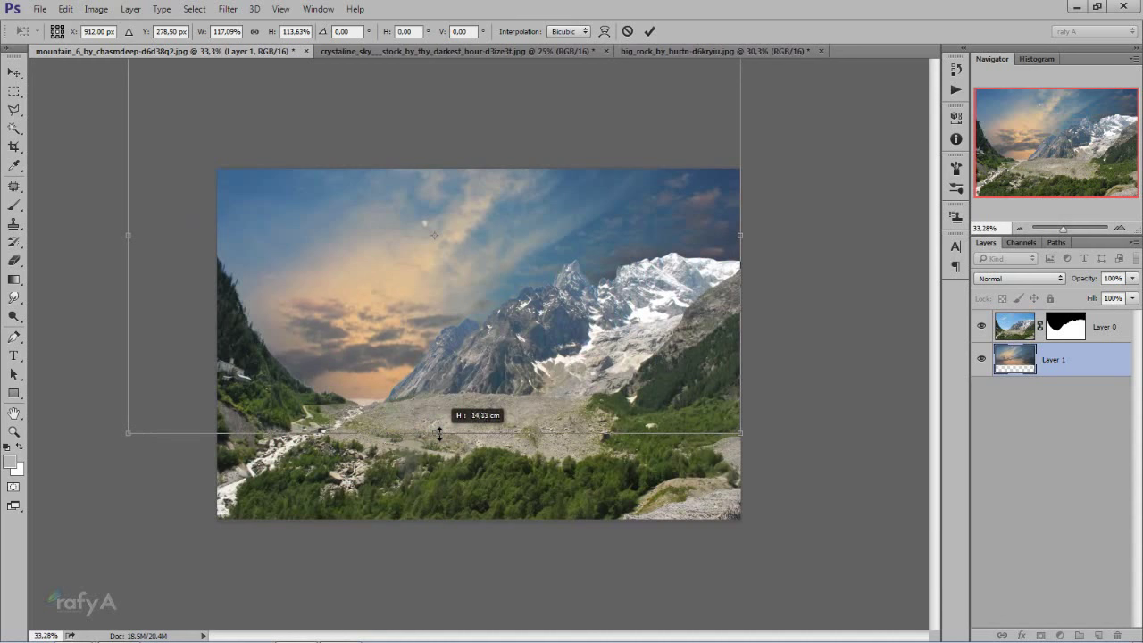
drag(436, 431, 437, 433)
click(649, 31)
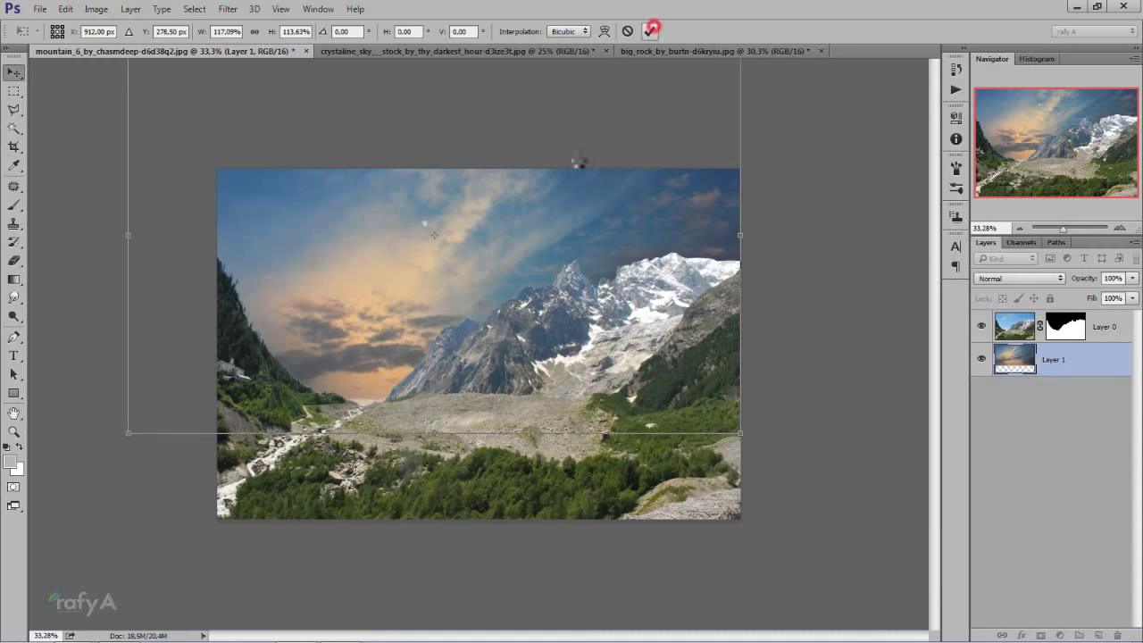
key(ctrl+minus)
key(ctrl+minus)
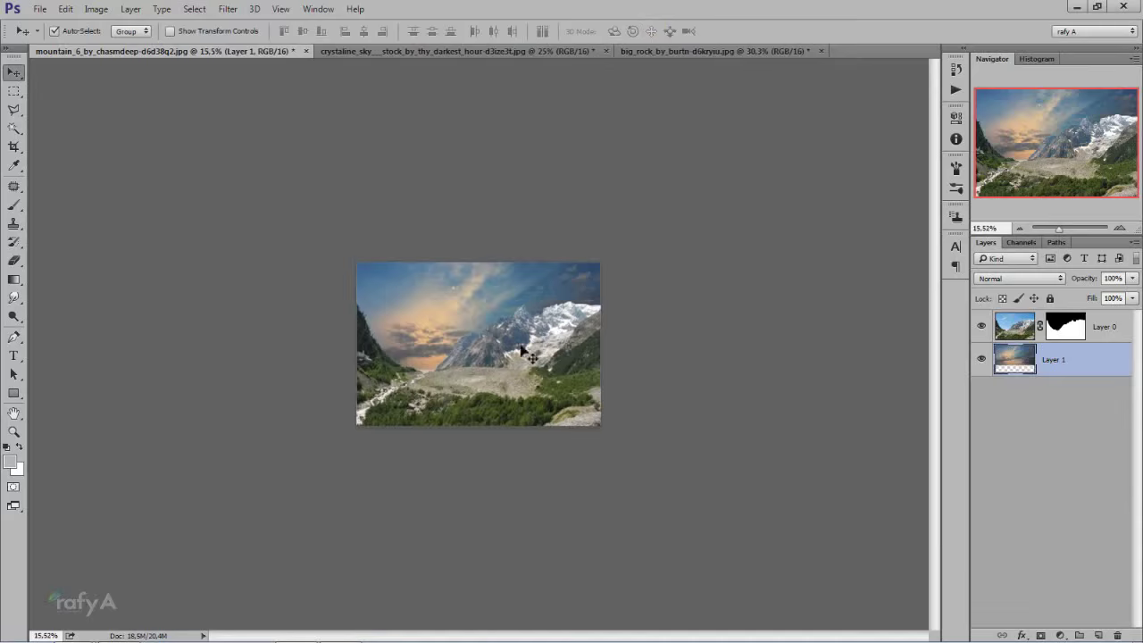
key(ctrl+0)
Toggle the mountain layer's visibility to compare, then select Layer 0
scroll(456, 365, up, 1)
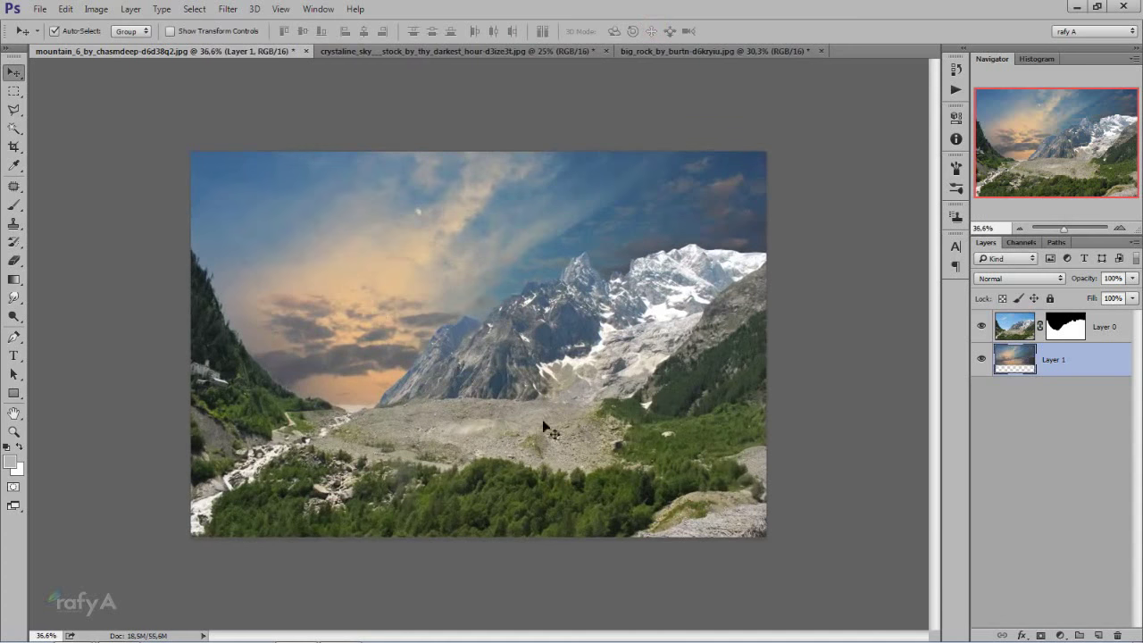
click(510, 391)
click(1129, 327)
click(1088, 353)
click(981, 326)
click(981, 325)
click(1123, 327)
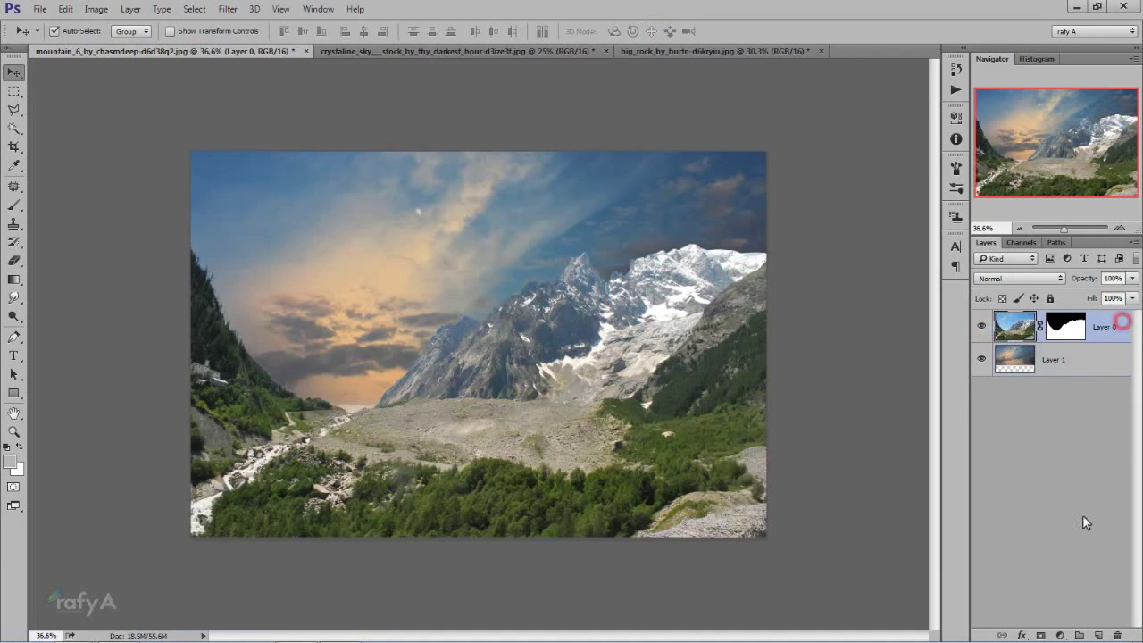
Add a Color Balance layer clipped to Layer 0 with midtones -21, -5, +21
click(1060, 635)
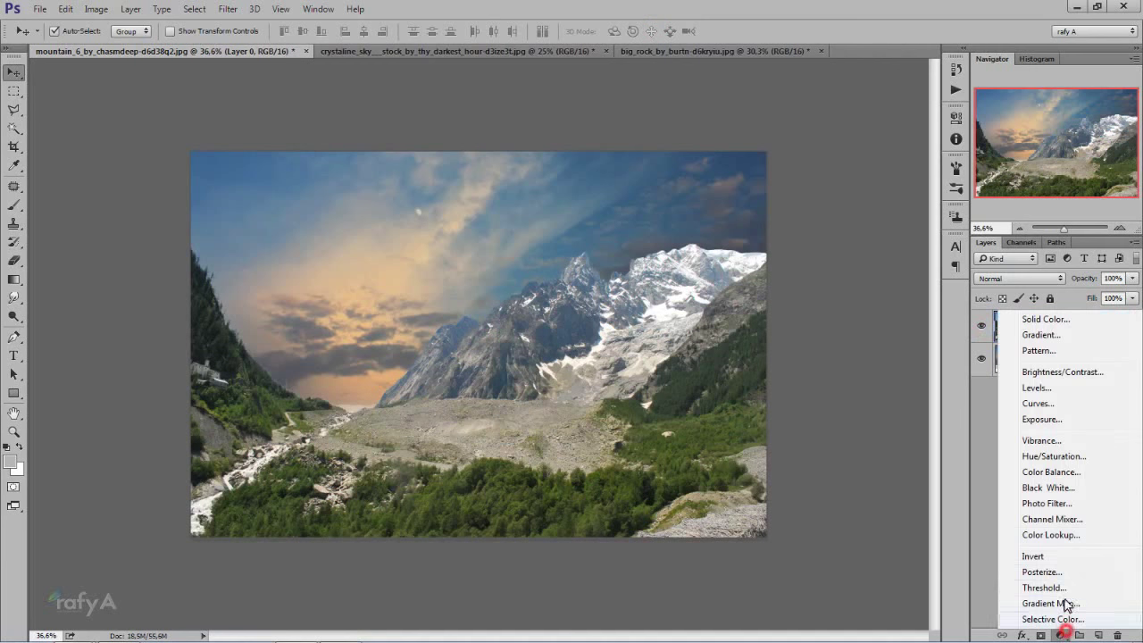
click(1076, 472)
click(830, 350)
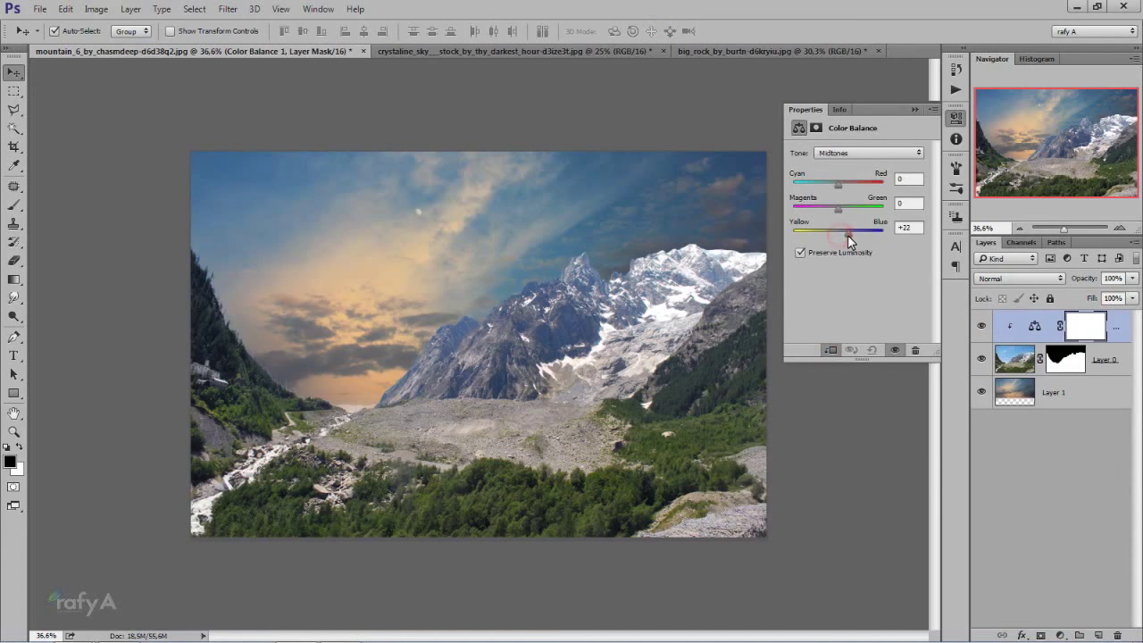
drag(847, 235, 847, 234)
drag(837, 184, 833, 208)
click(912, 110)
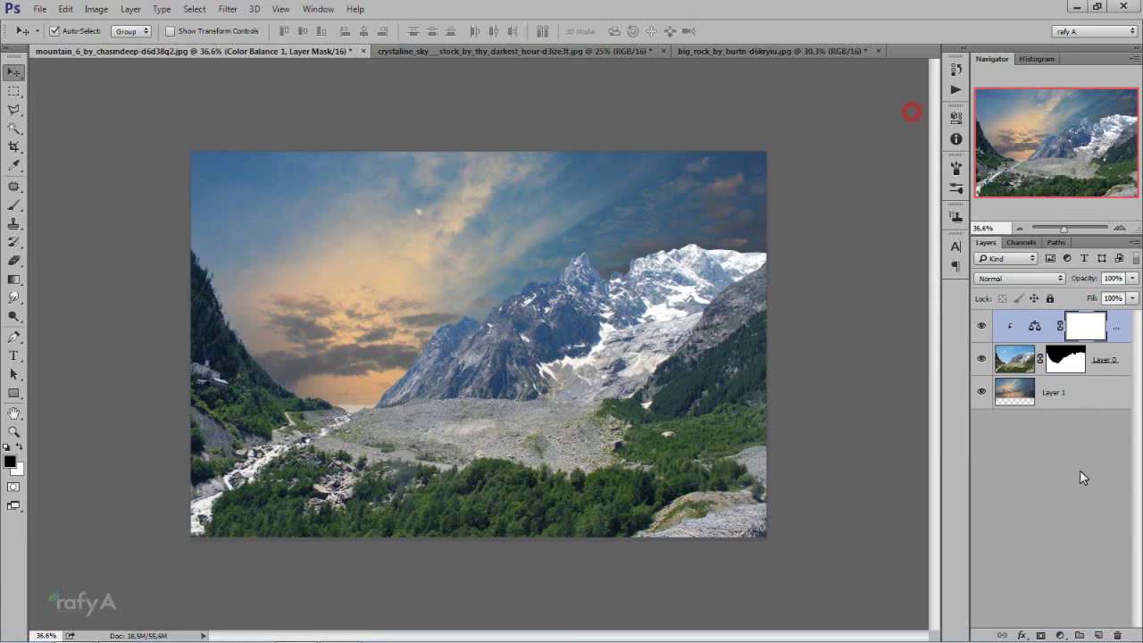
click(1060, 635)
Add a Levels layer clipped to the mountains with midtone 0.89 and output levels 3–202
click(991, 389)
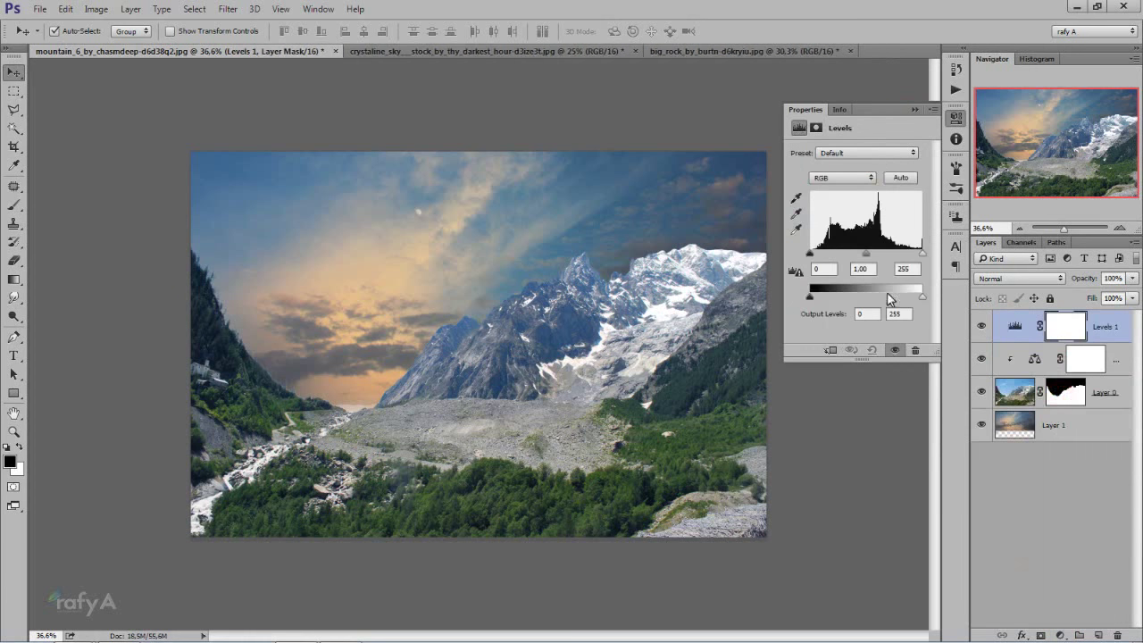
drag(922, 296, 911, 297)
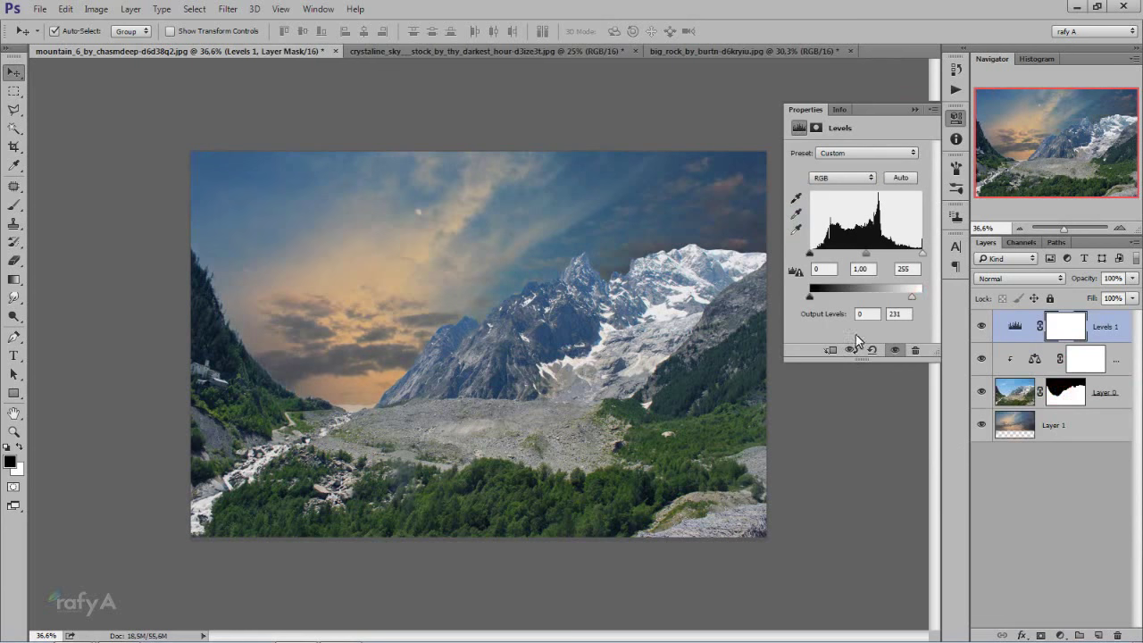
click(830, 350)
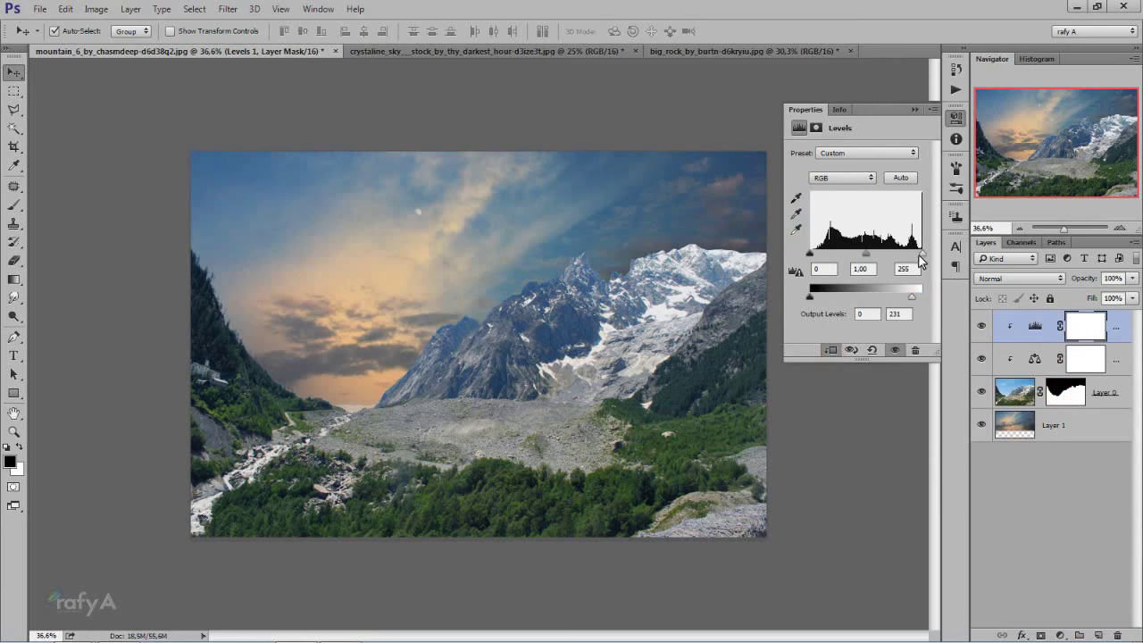
drag(911, 296, 898, 296)
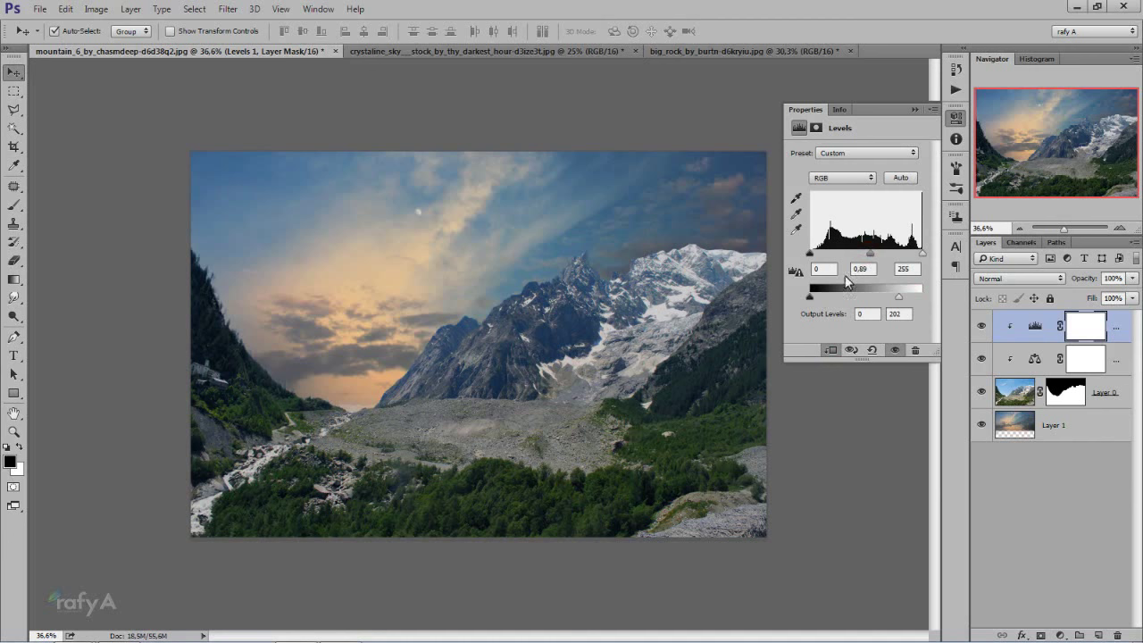
drag(810, 298, 812, 298)
drag(812, 256, 815, 257)
click(914, 111)
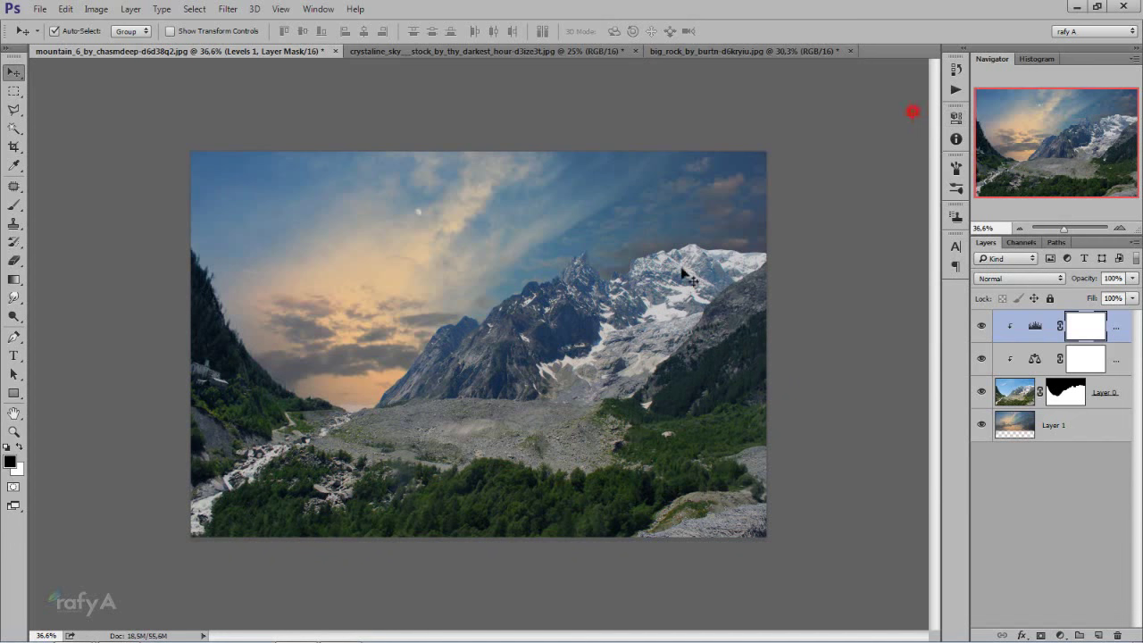
Toggle the Levels adjustment to compare, then select the top Levels layer
scroll(533, 382, up, 1)
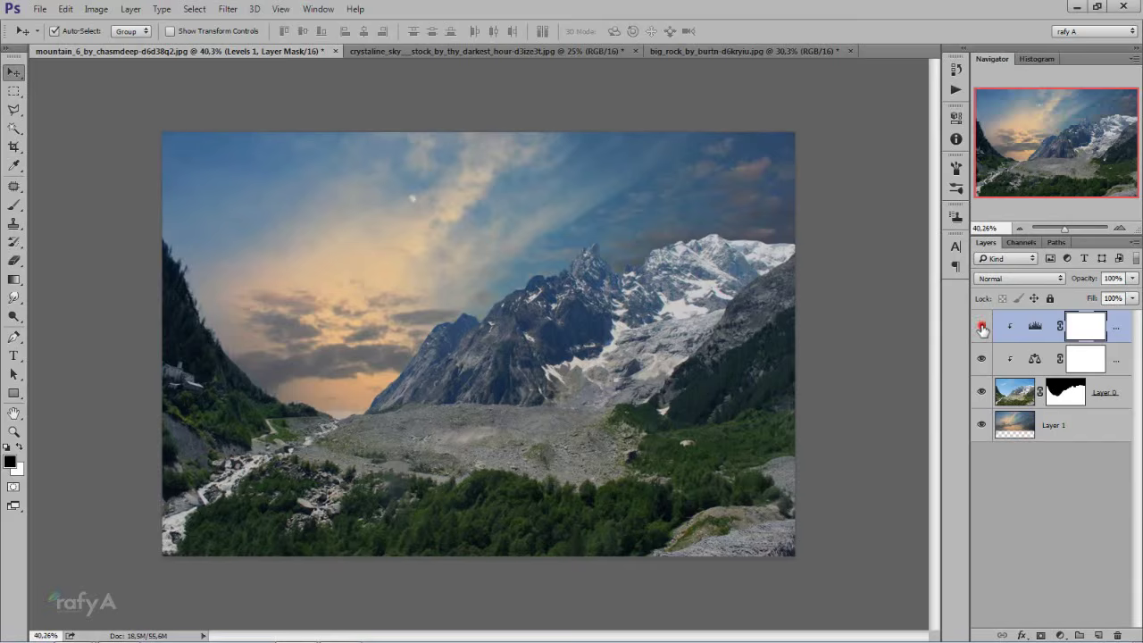
click(982, 329)
click(1065, 391)
key(b)
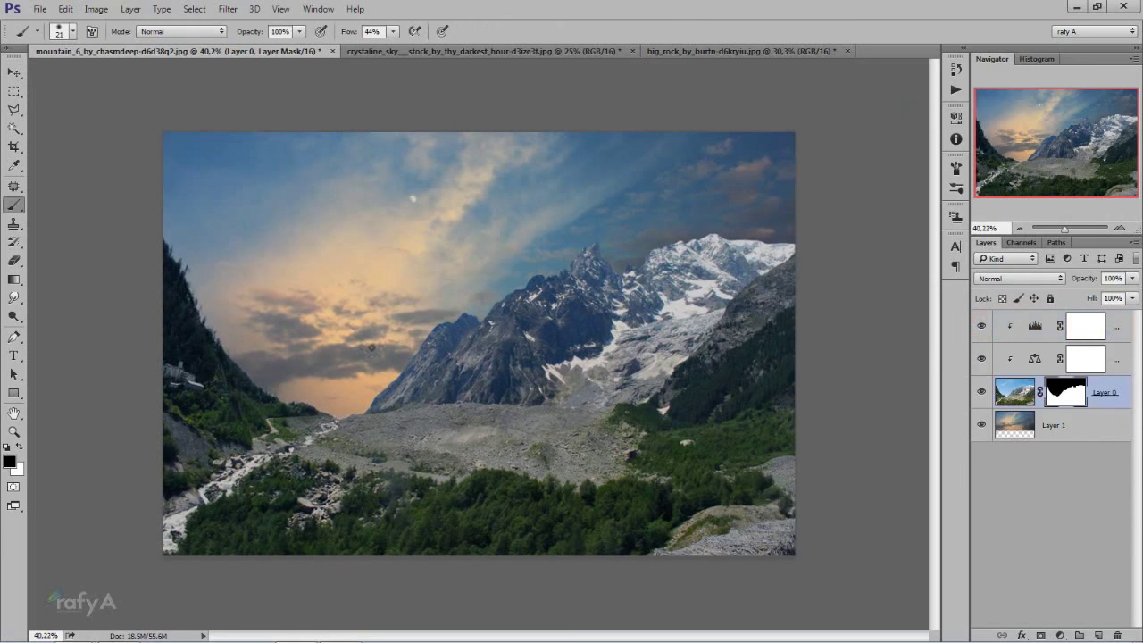
scroll(371, 347, up, 1)
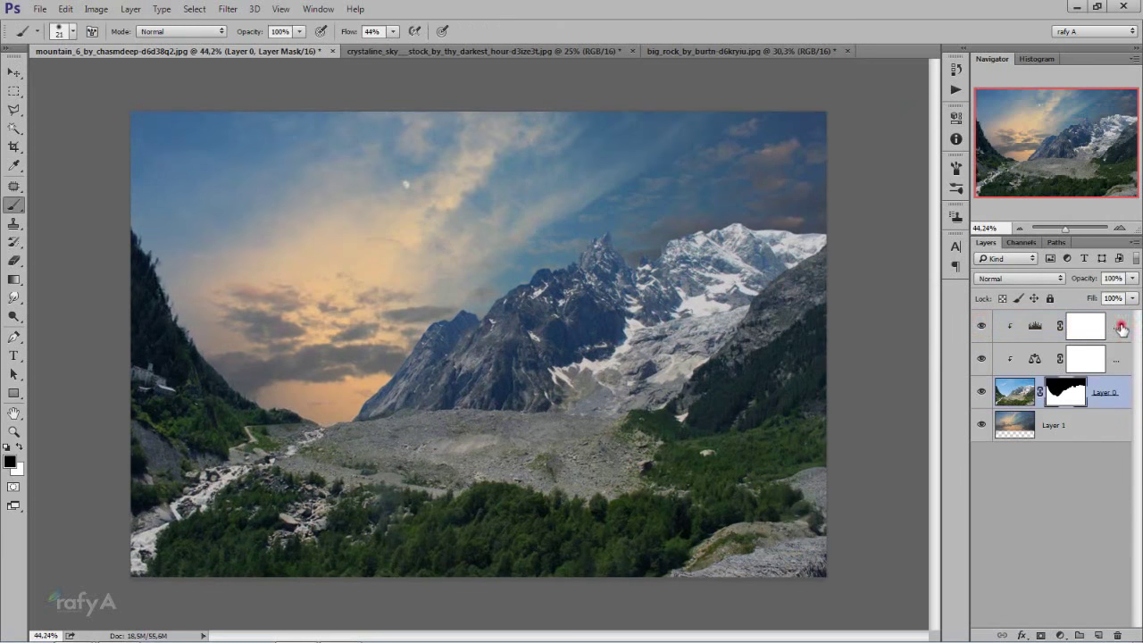
click(1121, 329)
Add a Gradient Fill layer and set the gradient's left stop to black
click(1061, 634)
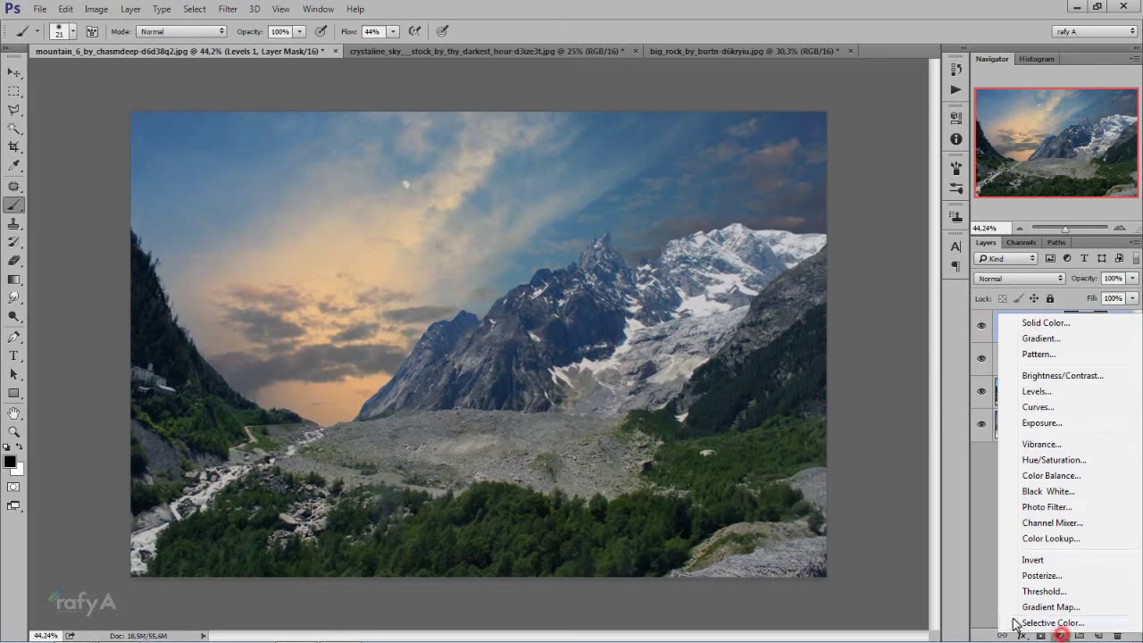
click(1057, 335)
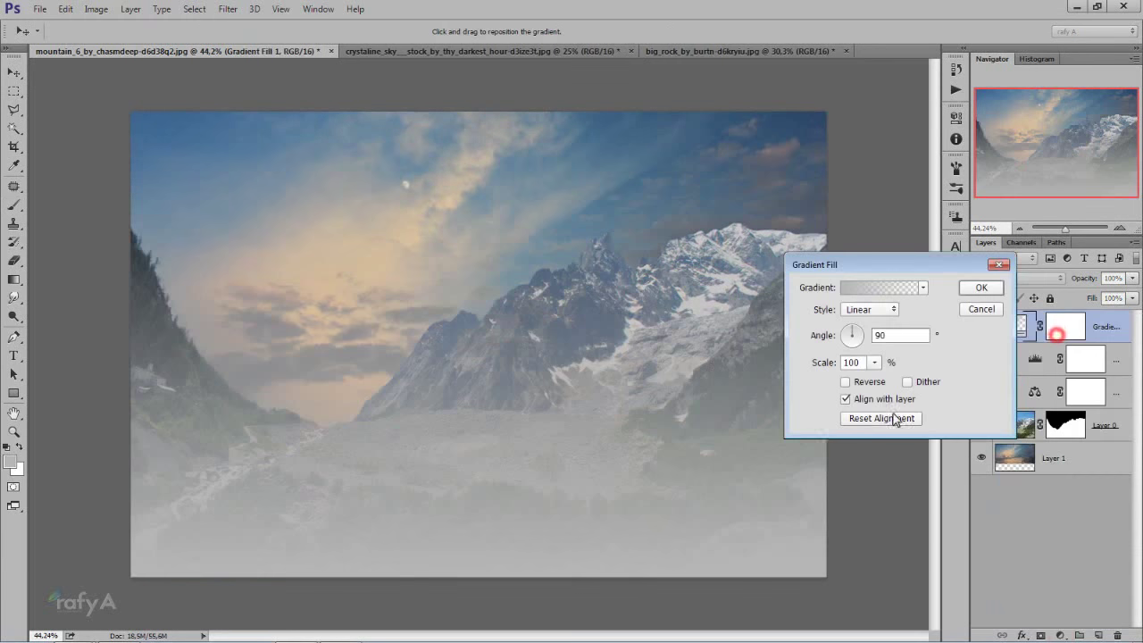
click(868, 288)
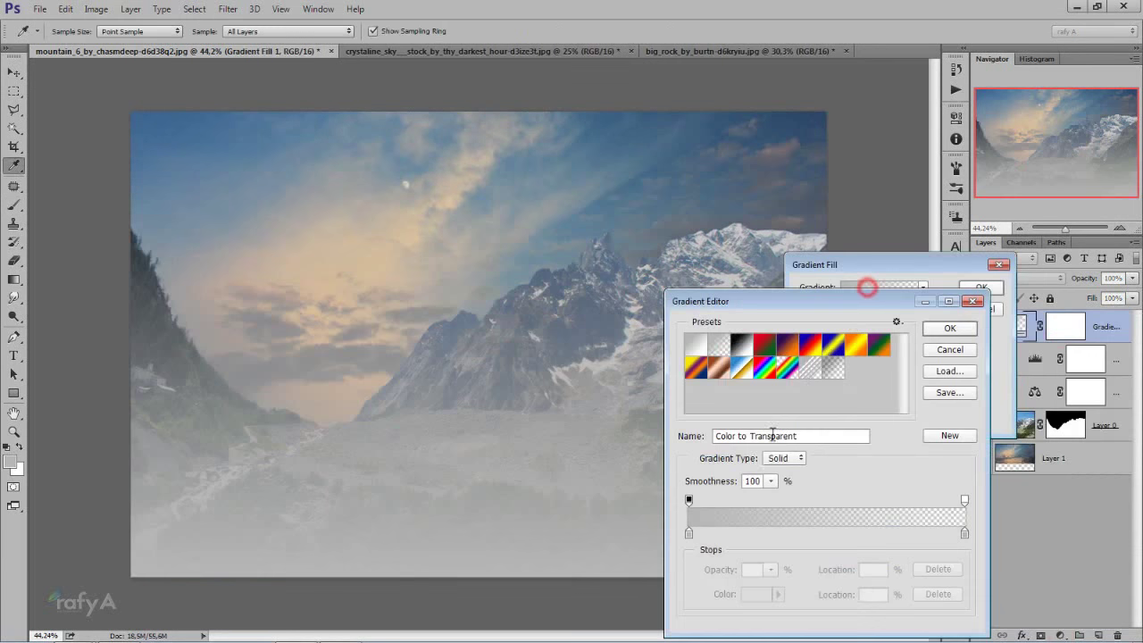
click(689, 533)
click(756, 594)
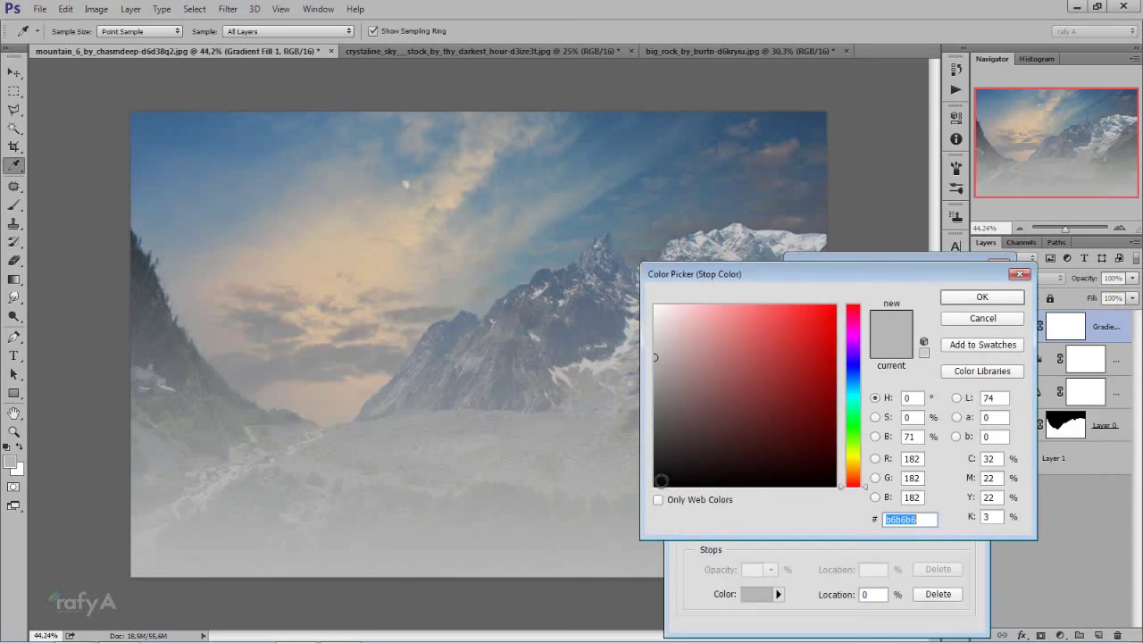
click(655, 487)
click(987, 298)
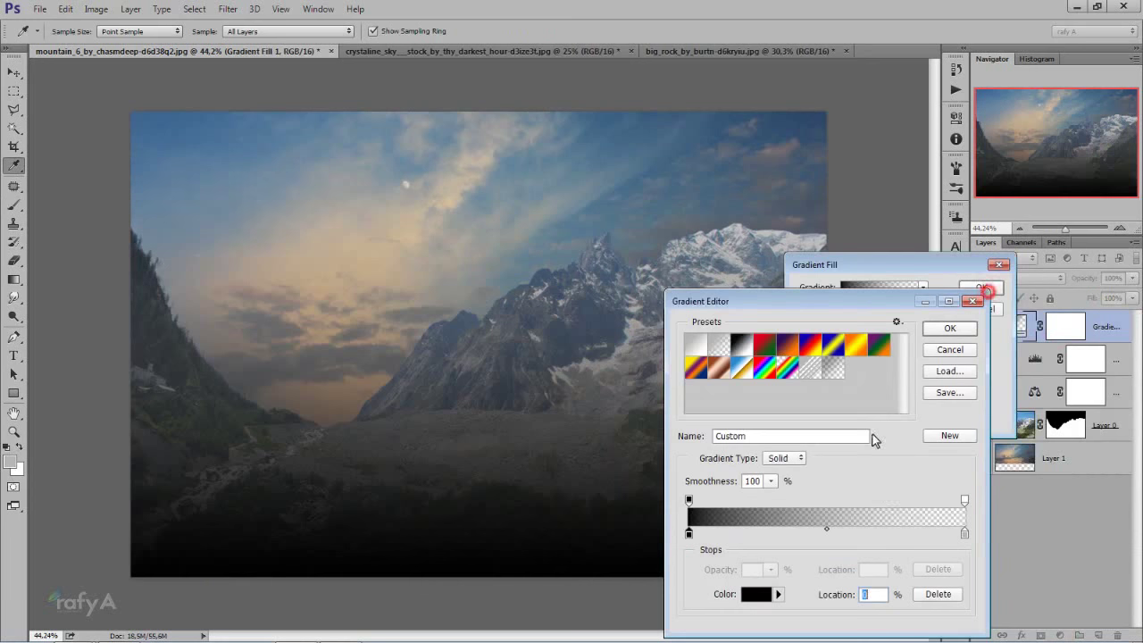
Set the gradient's right stop to black as well and accept the gradient
click(964, 533)
click(759, 594)
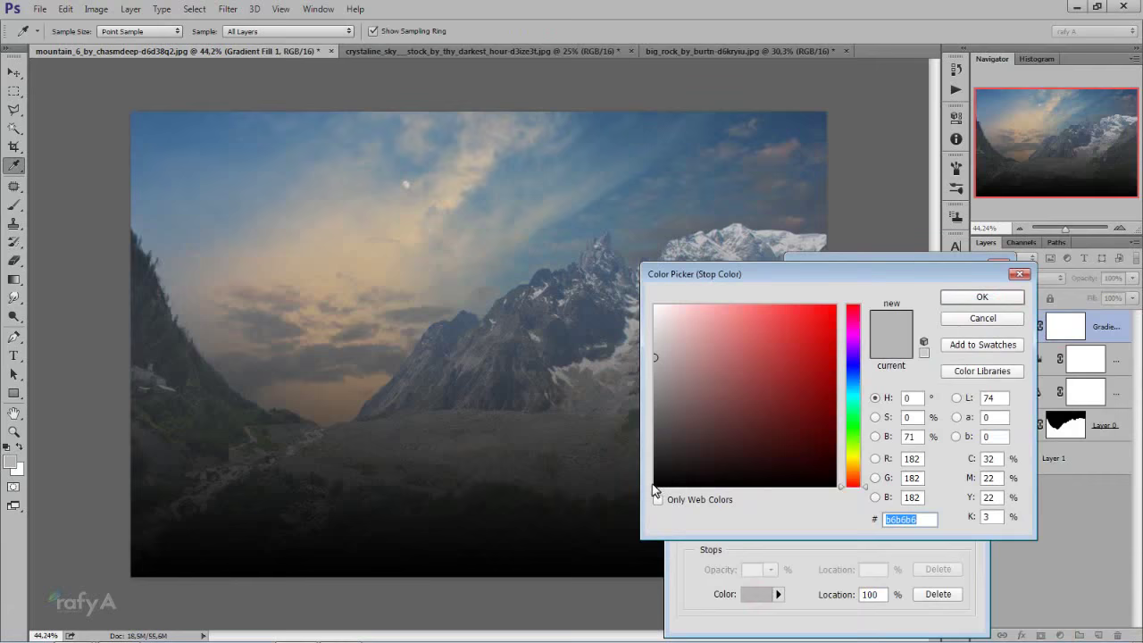
click(655, 487)
click(955, 297)
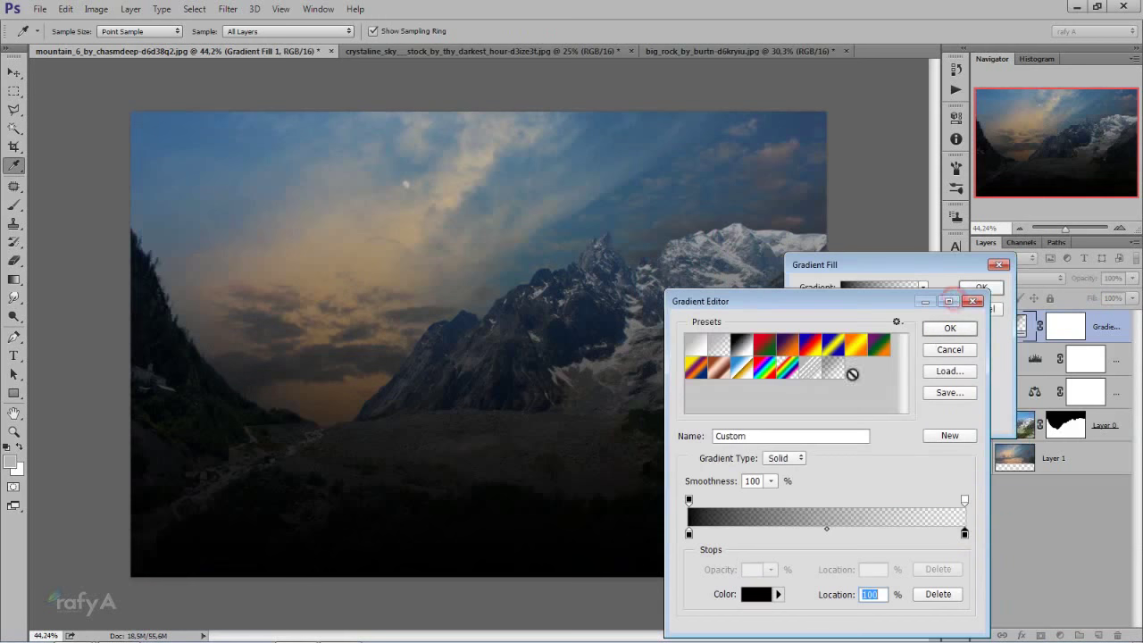
click(834, 287)
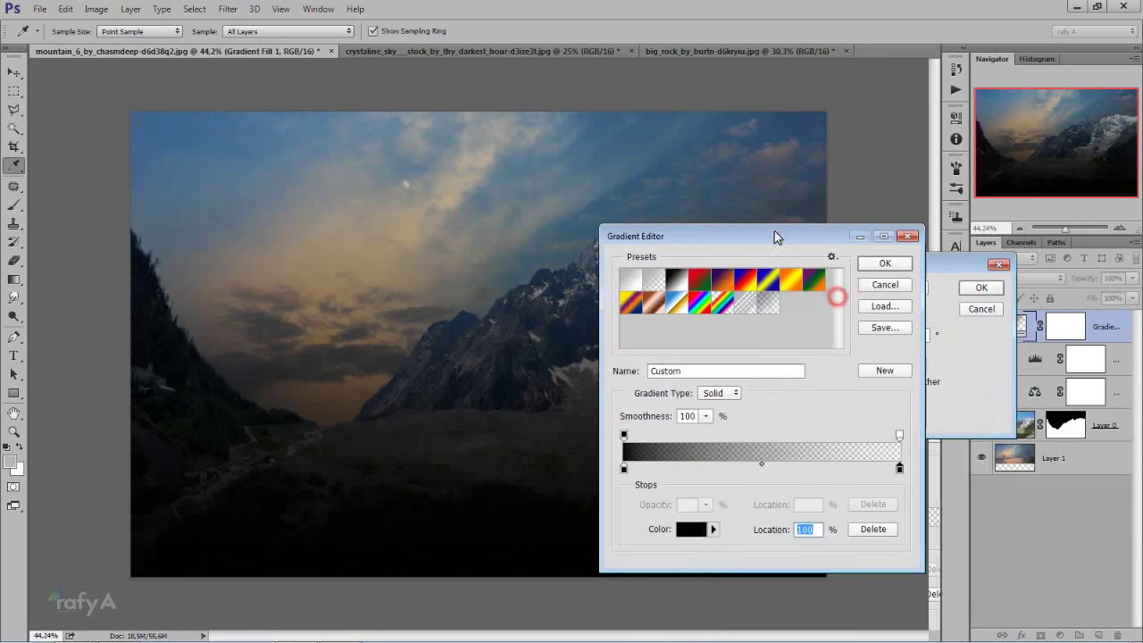
click(880, 264)
Make the gradient Radial and Reversed, centred left, with Scale about 377%
click(863, 310)
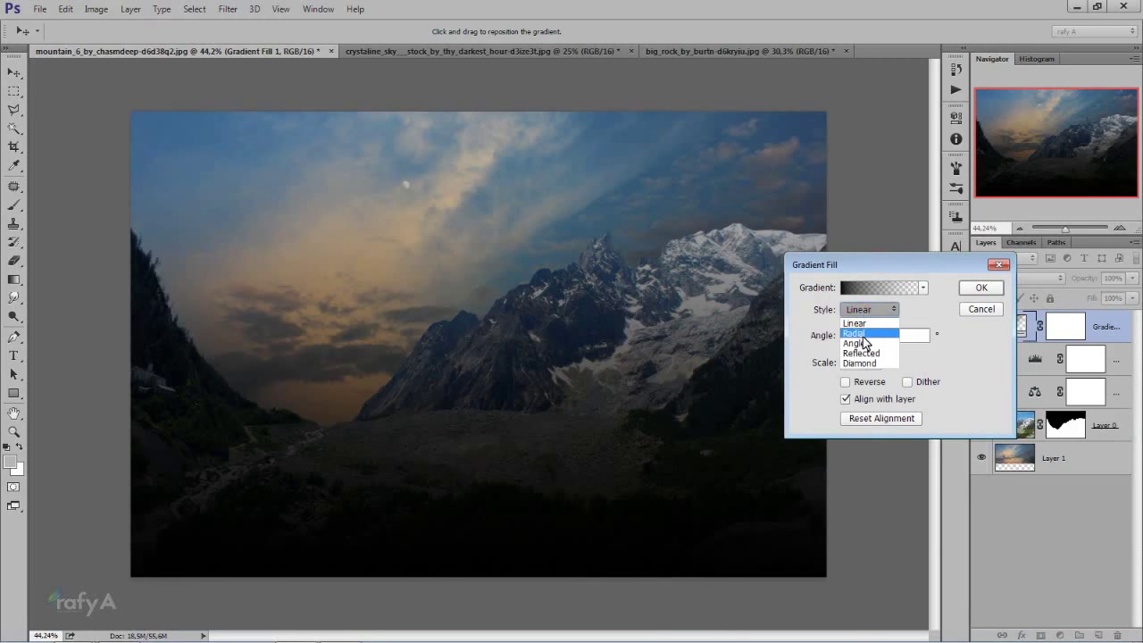
click(855, 333)
click(845, 381)
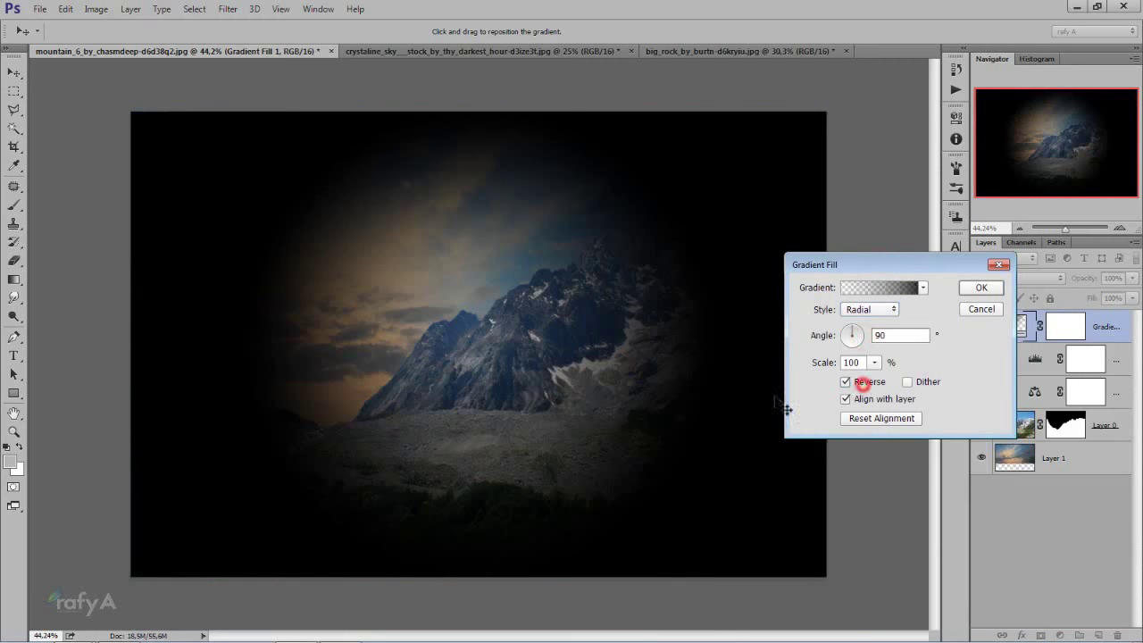
drag(452, 394, 321, 388)
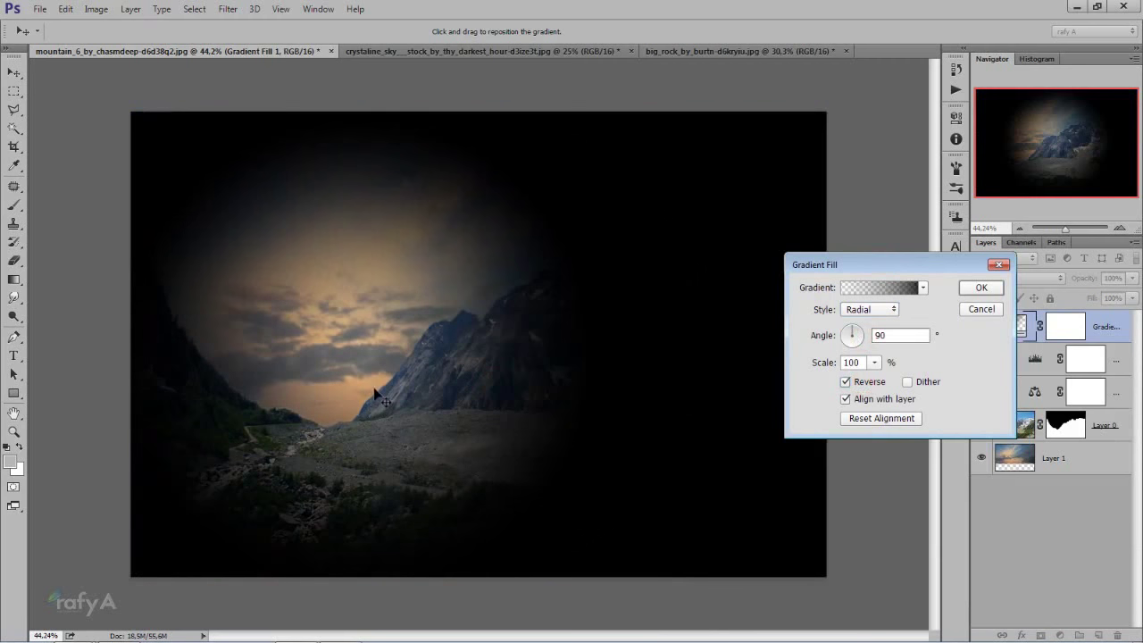
click(875, 363)
drag(877, 373, 897, 386)
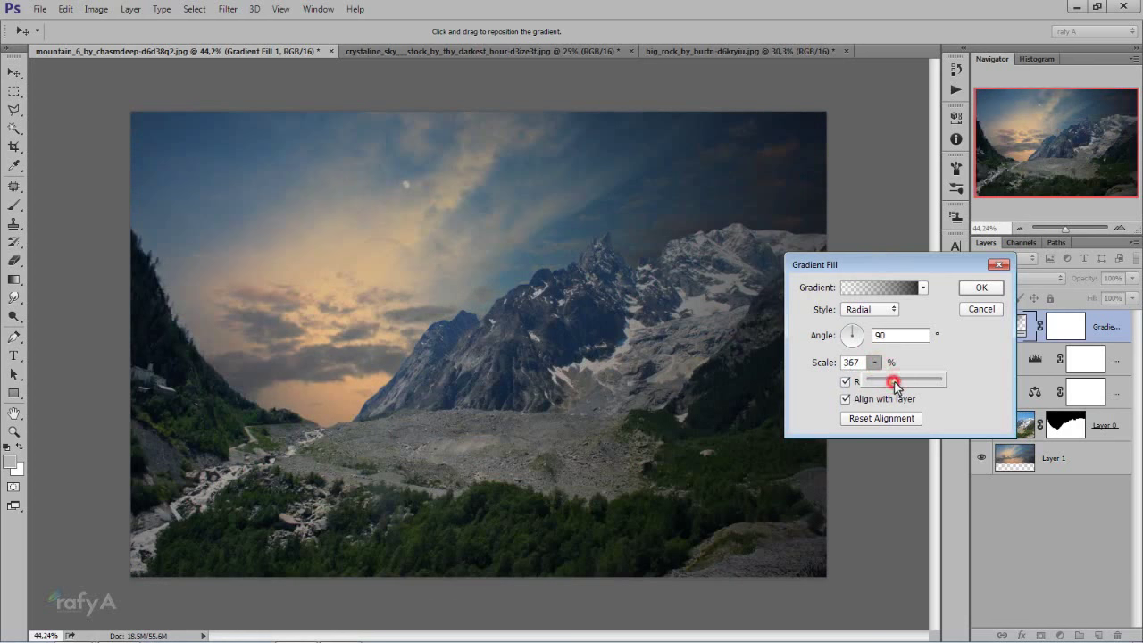
drag(896, 384, 898, 386)
click(981, 289)
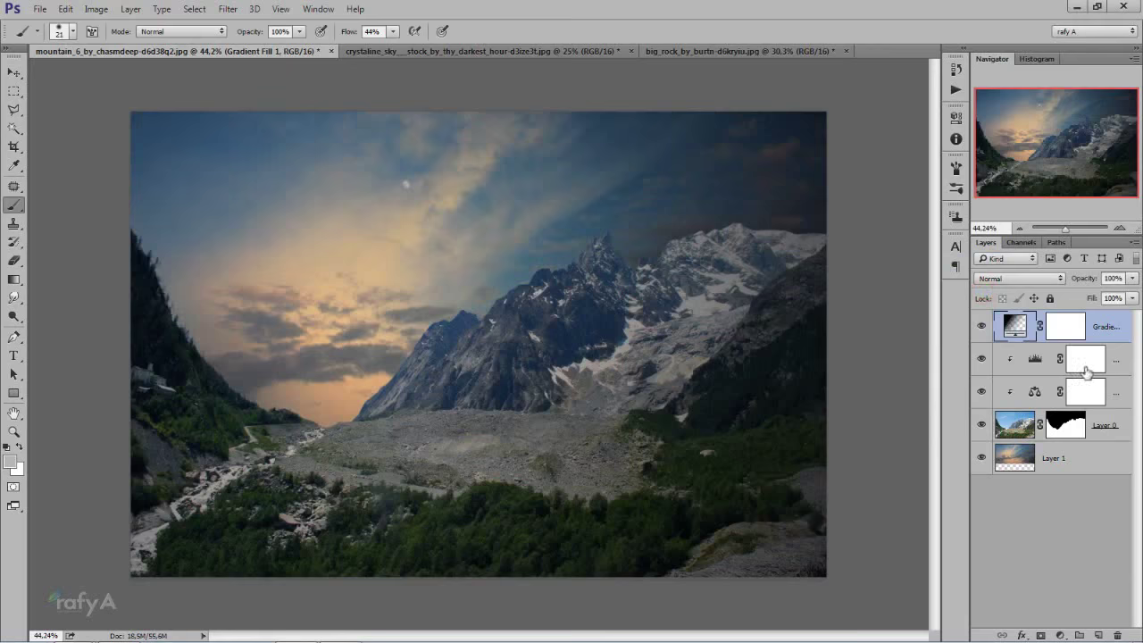
Clip the Gradient Fill layer to the layer below and toggle it to compare
right_click(1096, 325)
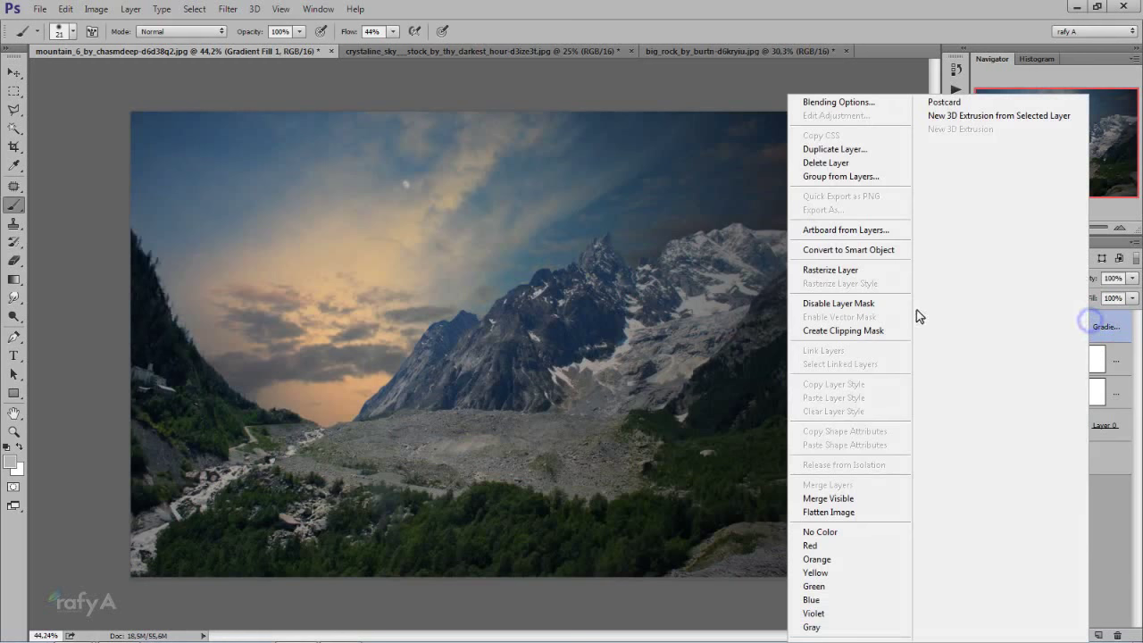
click(899, 333)
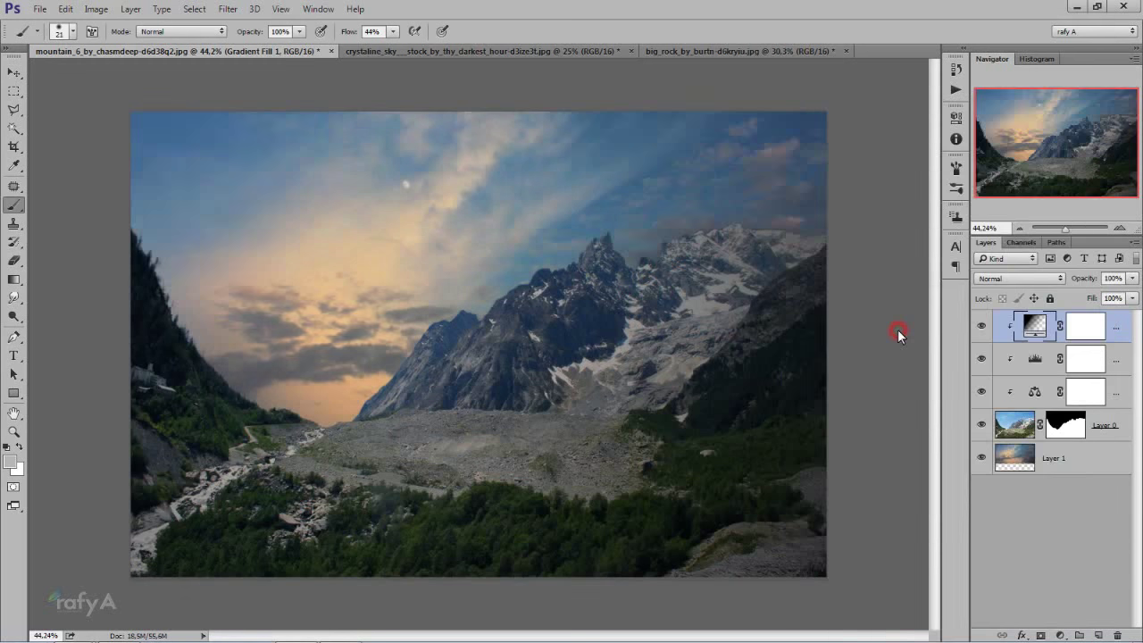
click(982, 326)
Create a new Layer 2 and set the foreground colour to orange #ffae00
click(1097, 634)
click(18, 278)
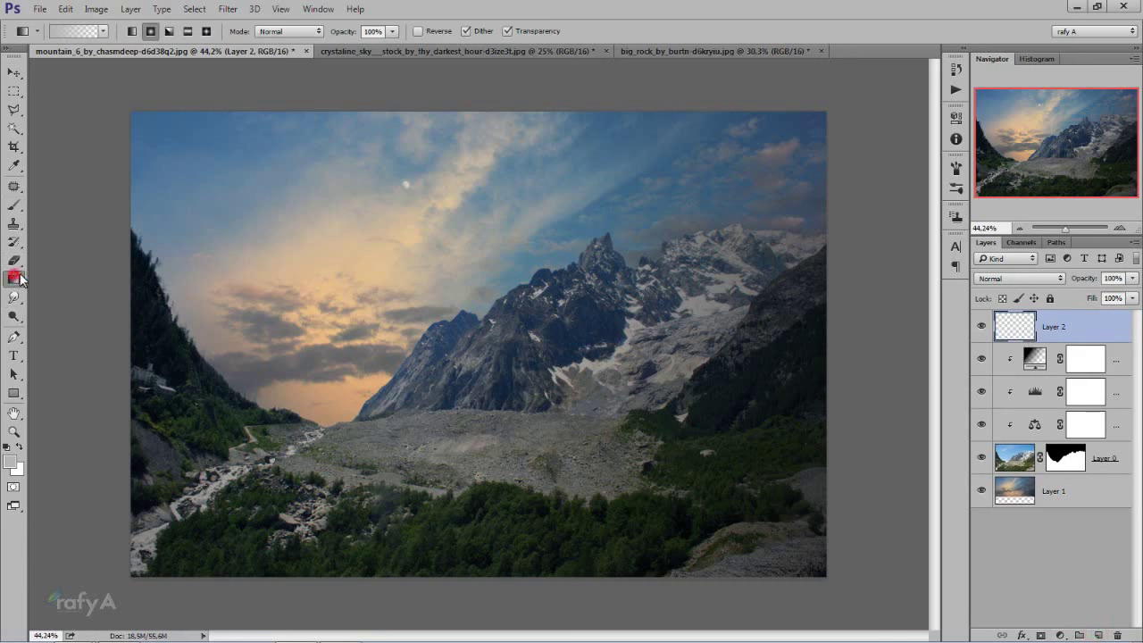
click(11, 461)
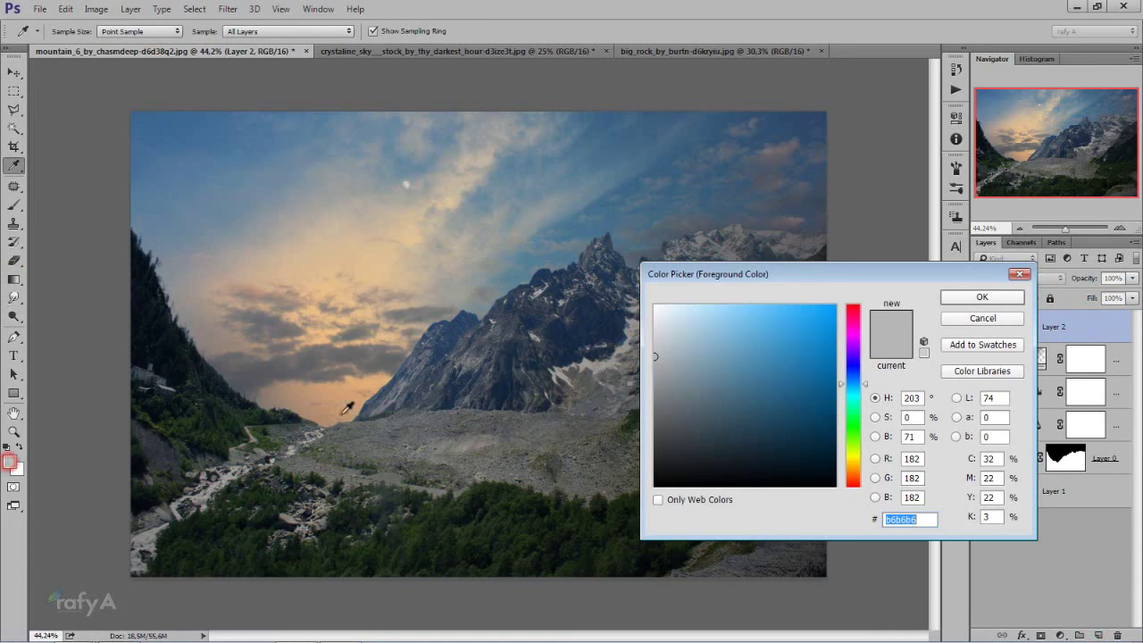
click(379, 381)
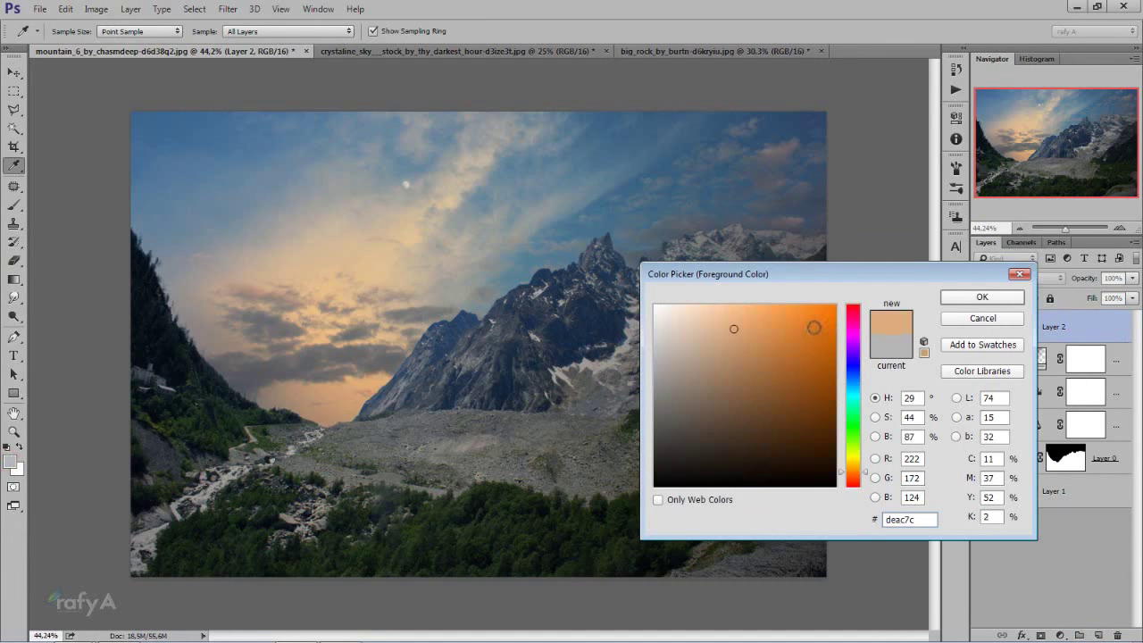
drag(813, 328, 835, 304)
click(852, 466)
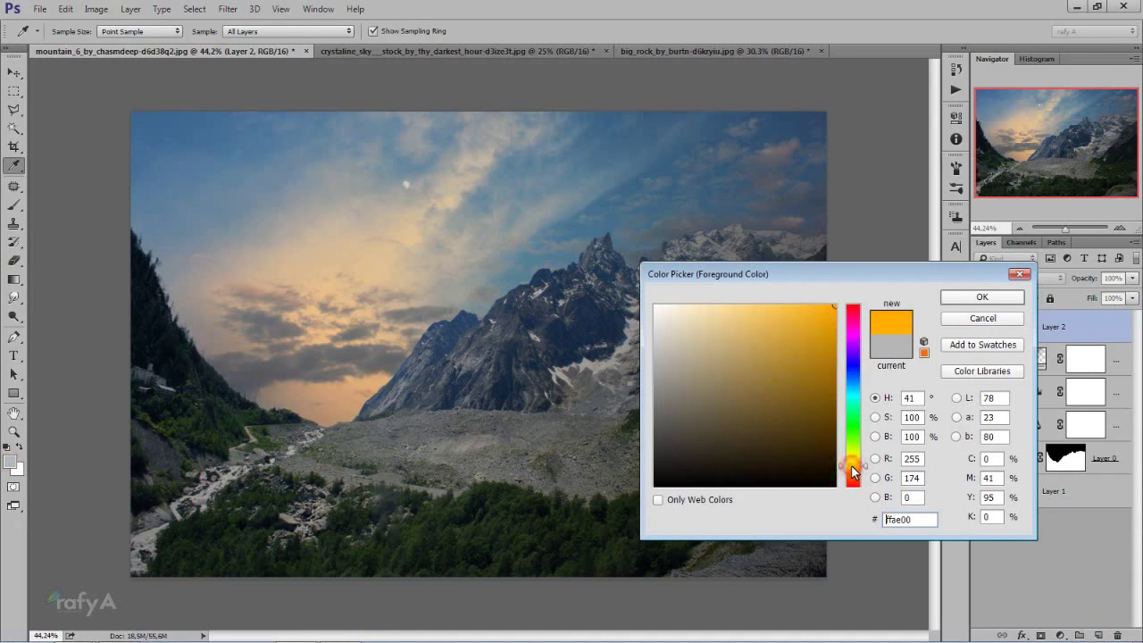
click(993, 298)
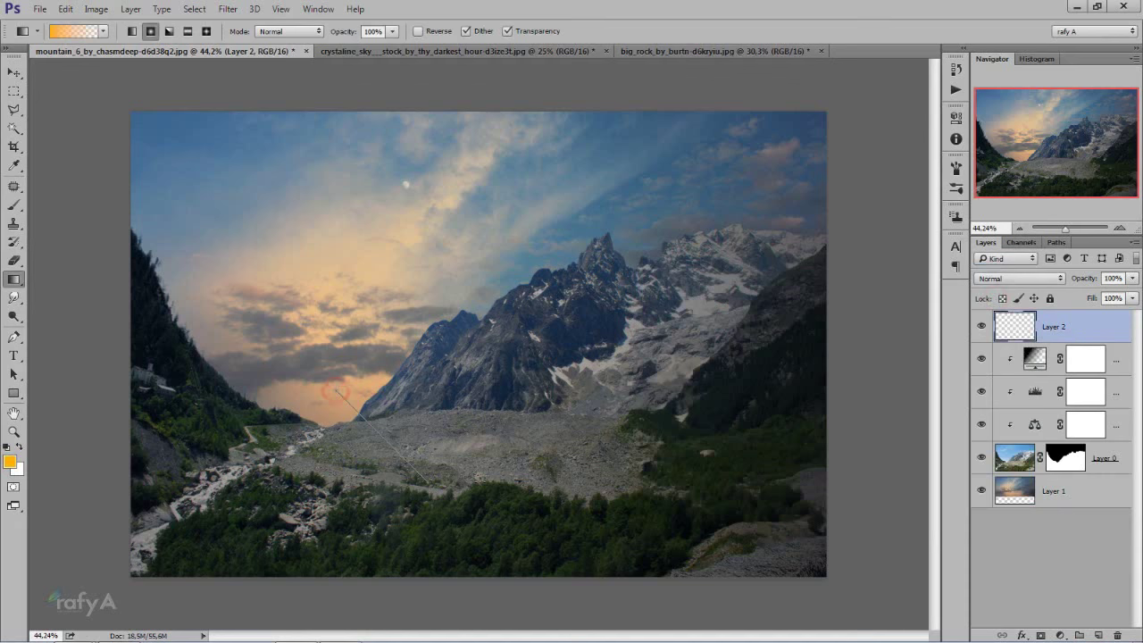
Draw an orange radial glow over the horizon and nudge it up and right
drag(331, 397, 473, 397)
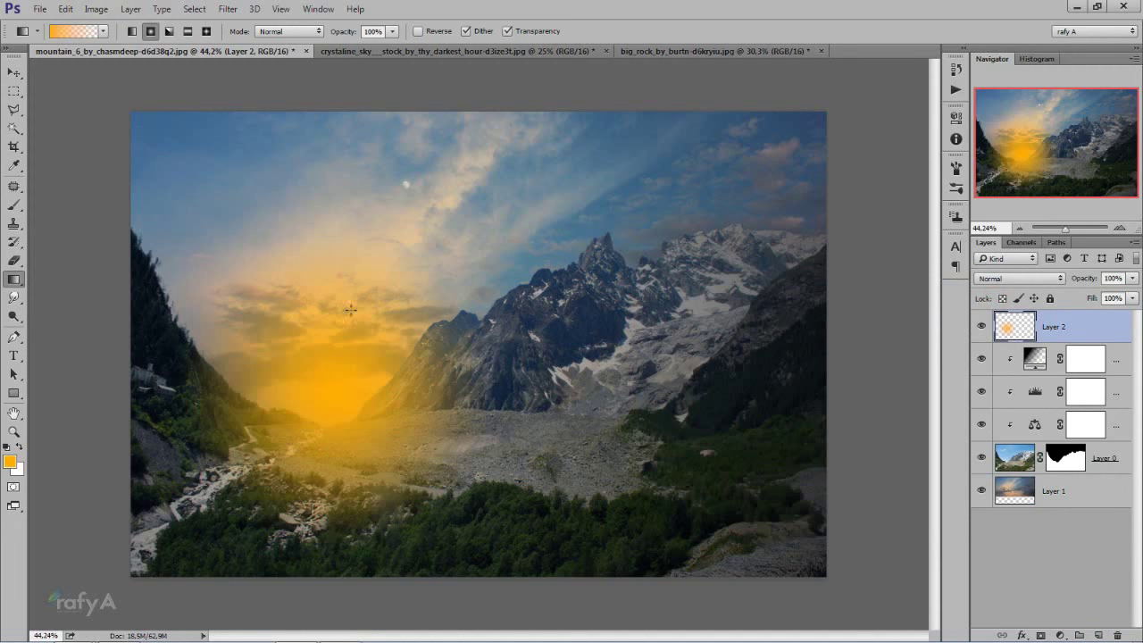
click(14, 72)
drag(340, 369, 321, 356)
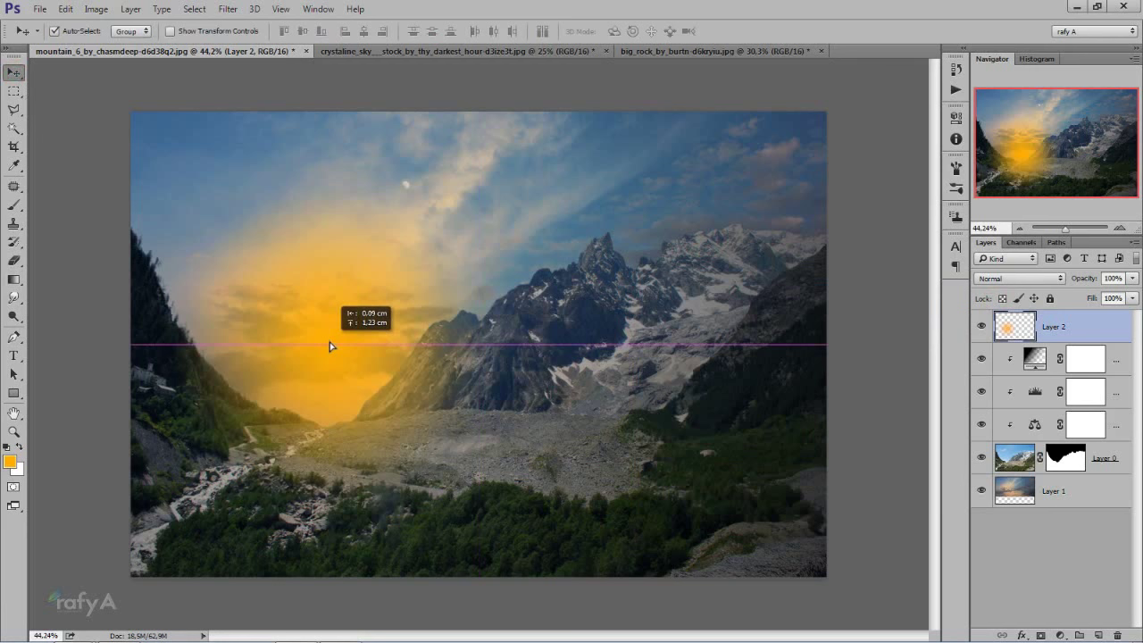
drag(320, 356, 329, 342)
Set Layer 2's blend mode to Screen and lower the glow slightly into the valley
click(1021, 279)
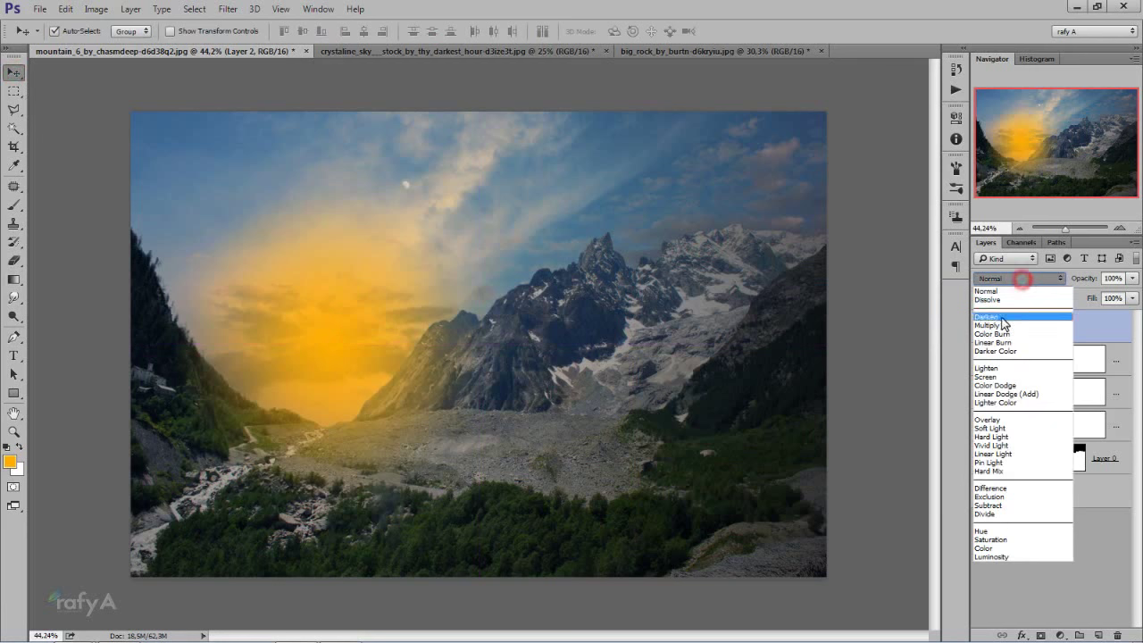
click(1041, 382)
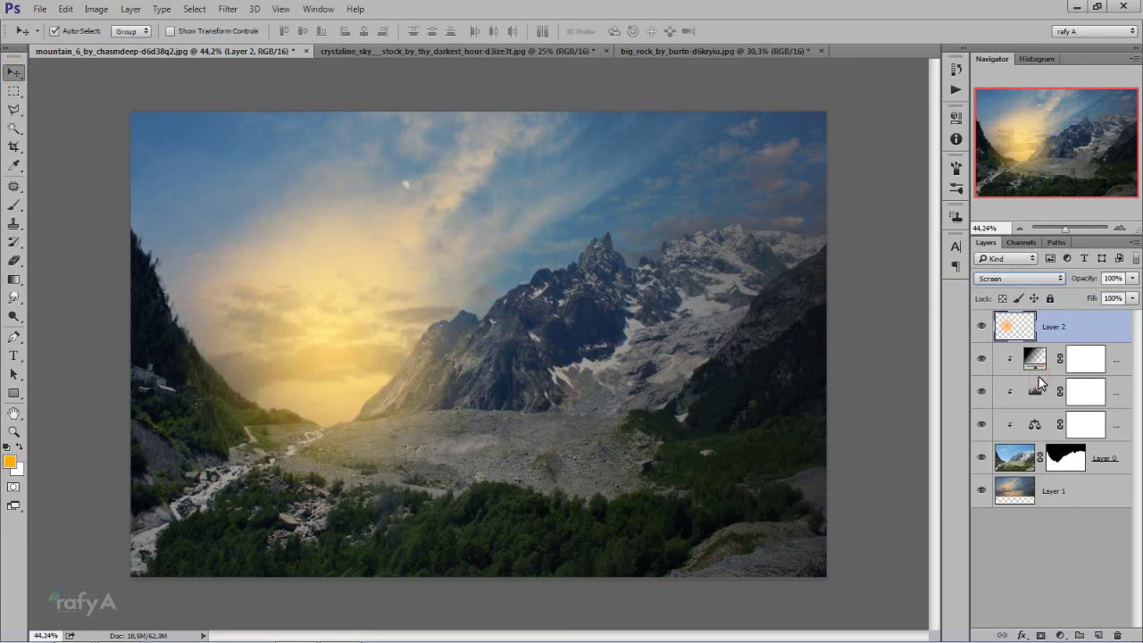
drag(332, 352, 334, 369)
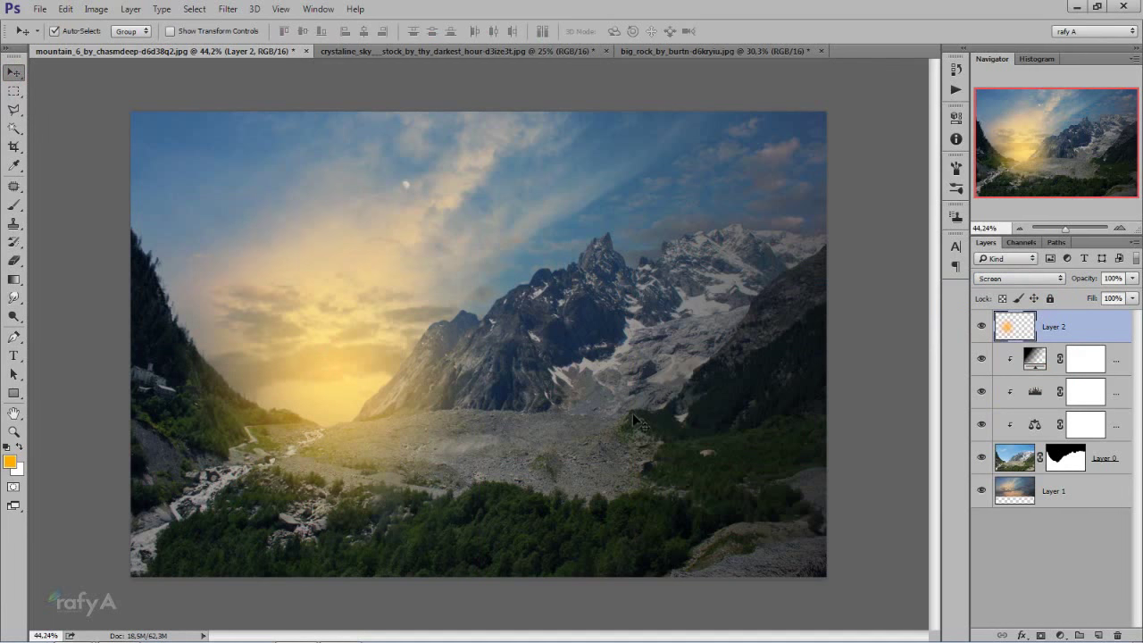
Try a pale cream radial sun glow at the horizon, then undo it
click(9, 460)
click(692, 305)
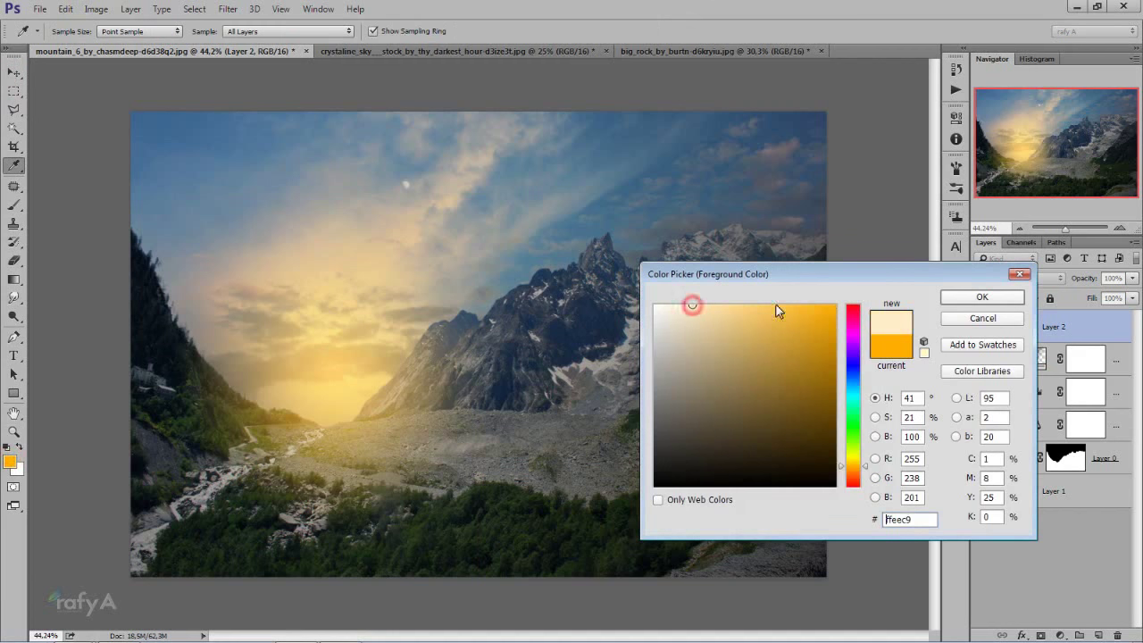
click(998, 298)
key(v)
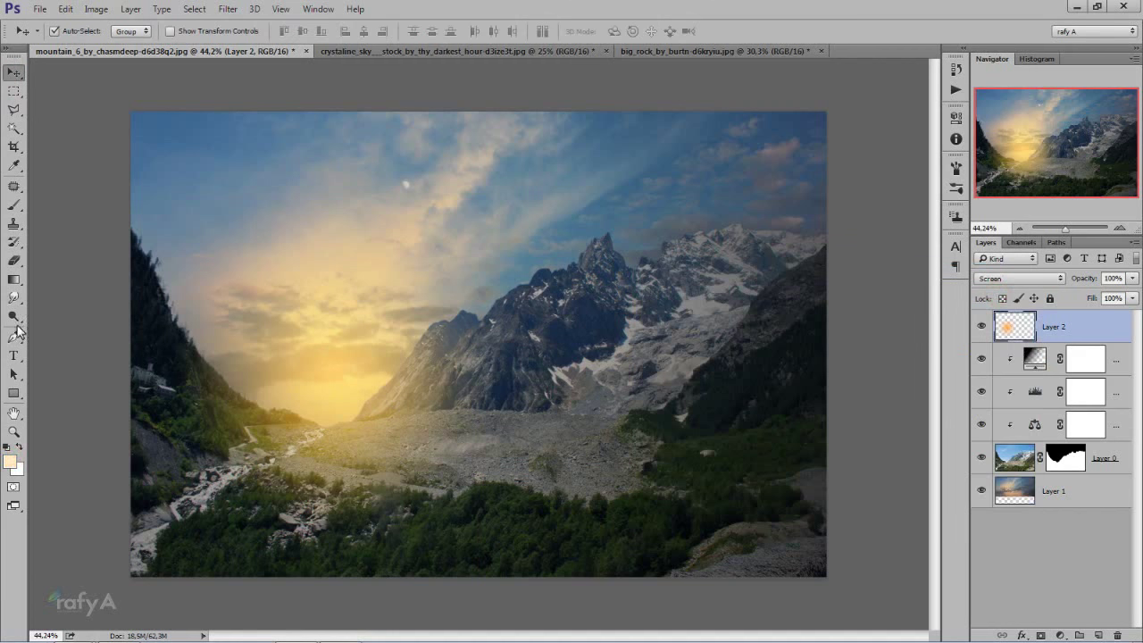
key(g)
drag(330, 408, 386, 367)
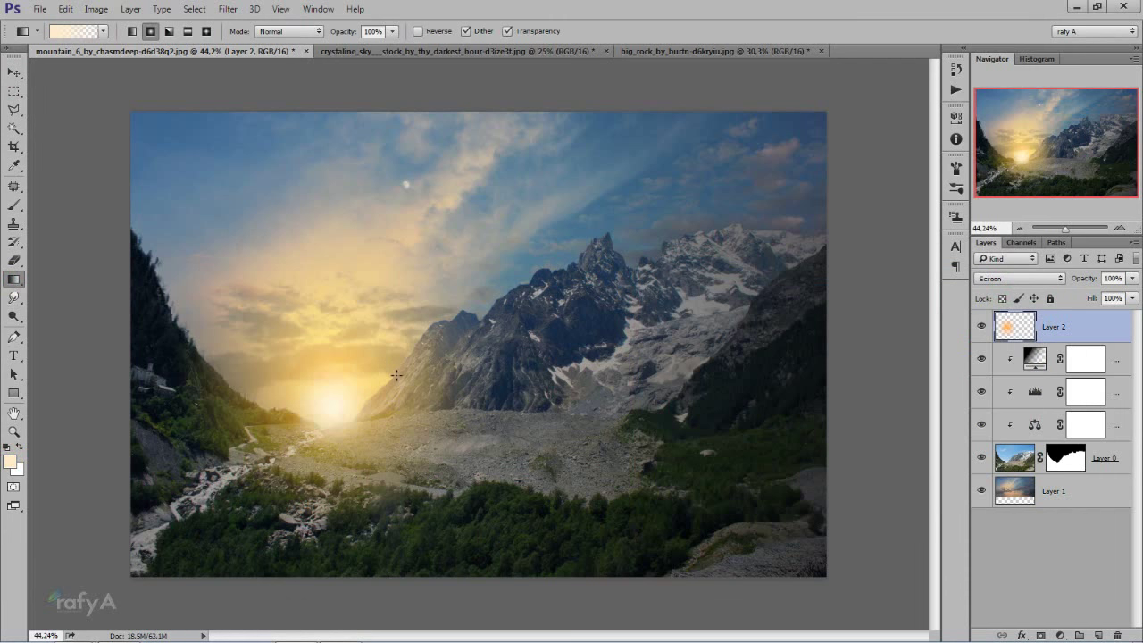
key(ctrl+z)
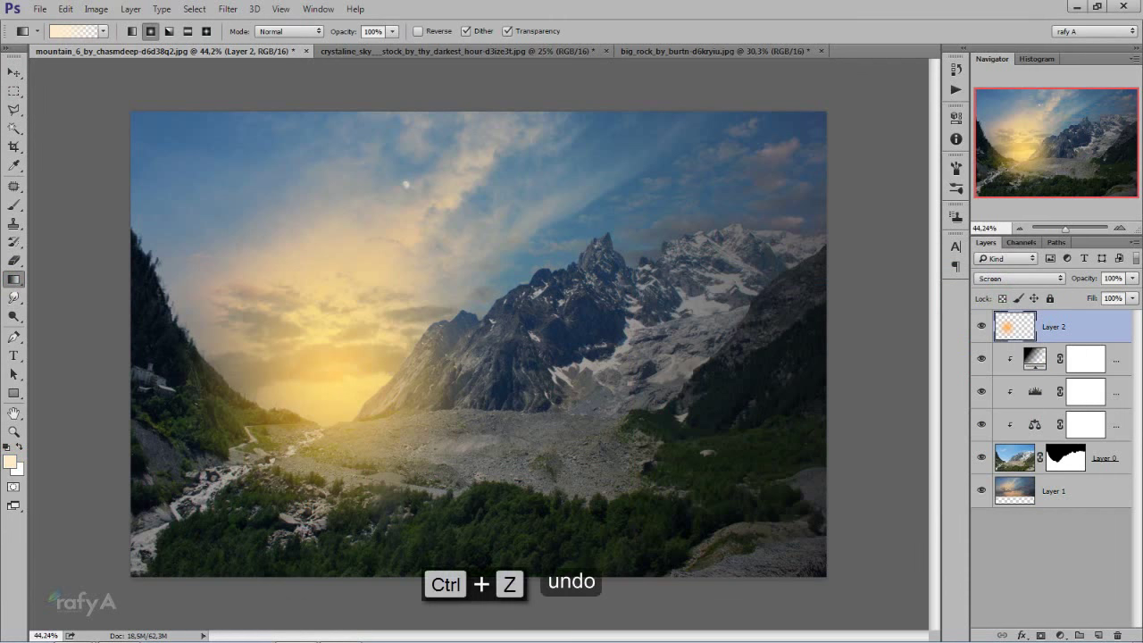
Pick a lighter lemon yellow and draw a yellow sun glow at the horizon
click(13, 466)
click(732, 305)
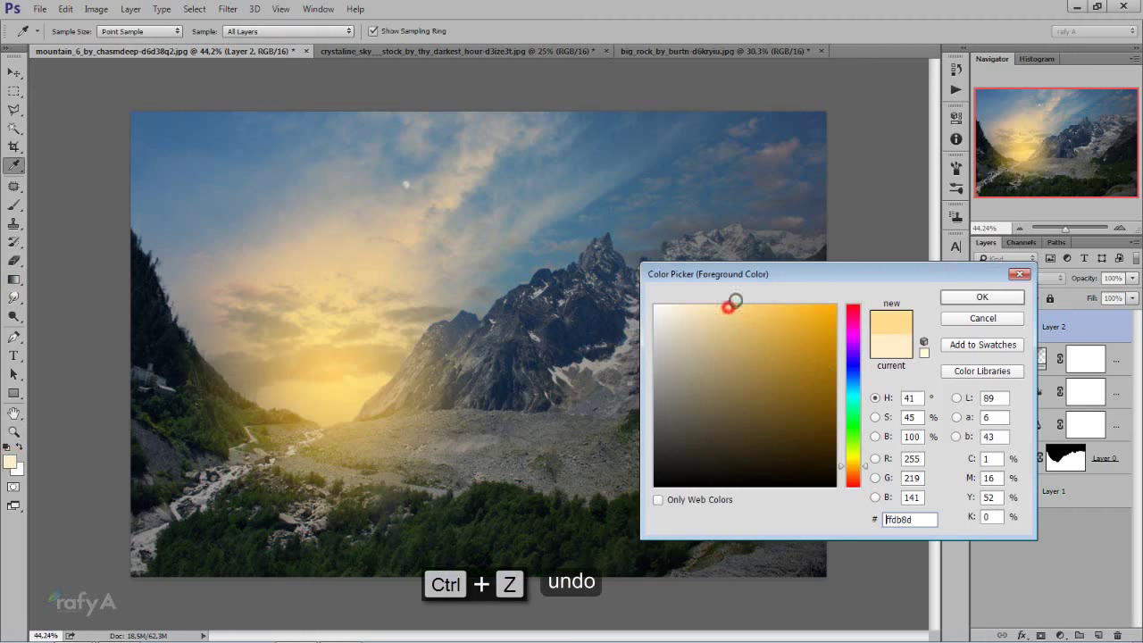
drag(853, 465, 852, 459)
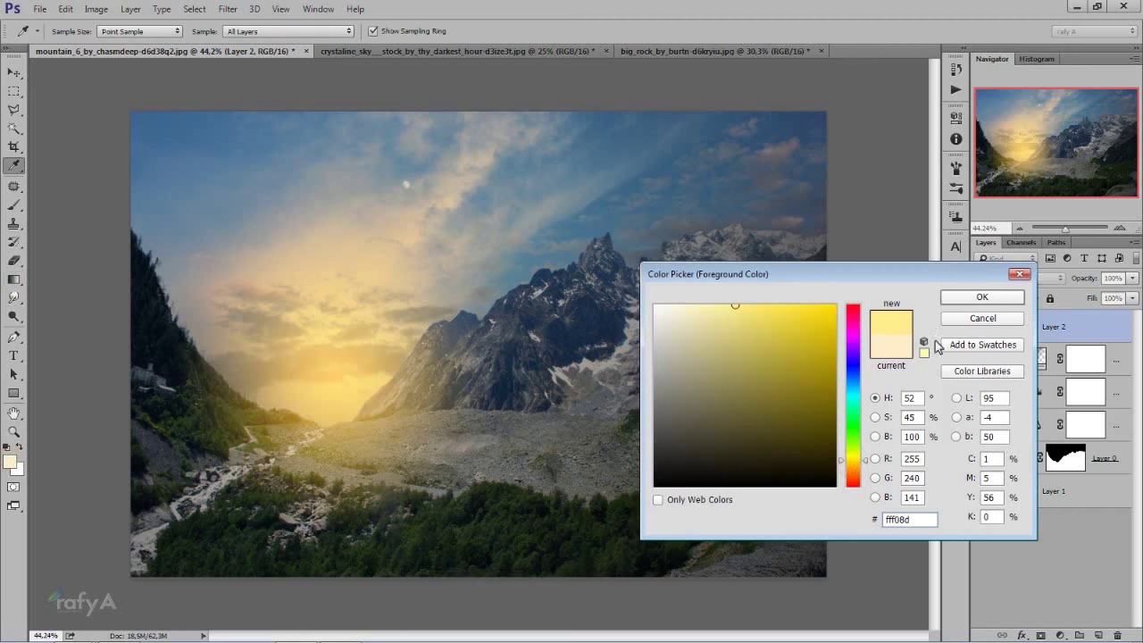
click(956, 301)
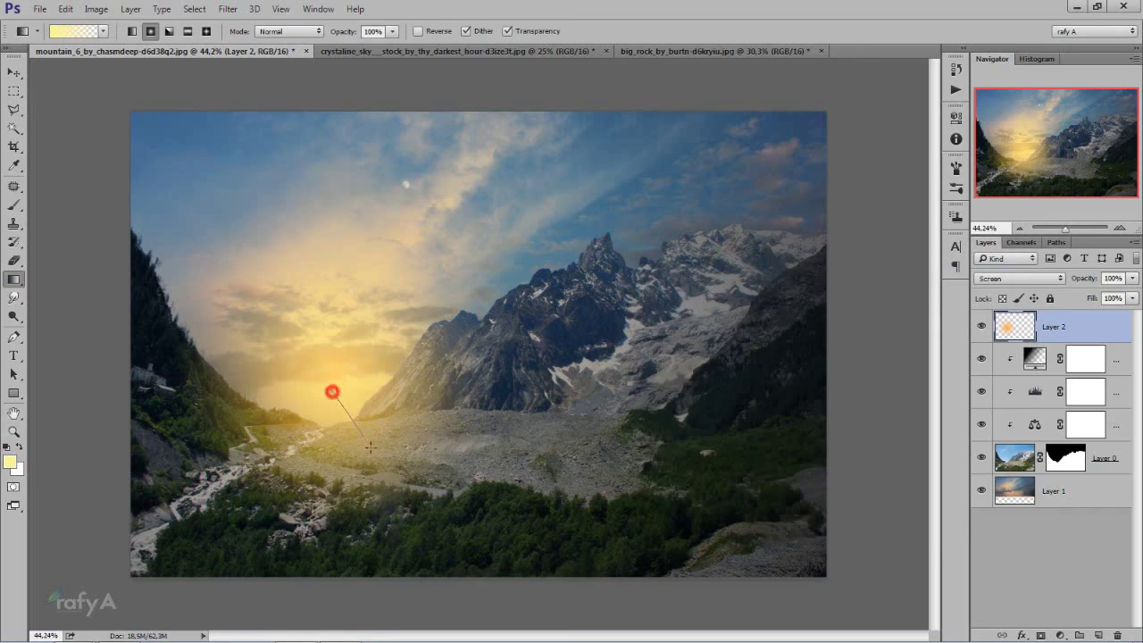
drag(369, 447, 371, 450)
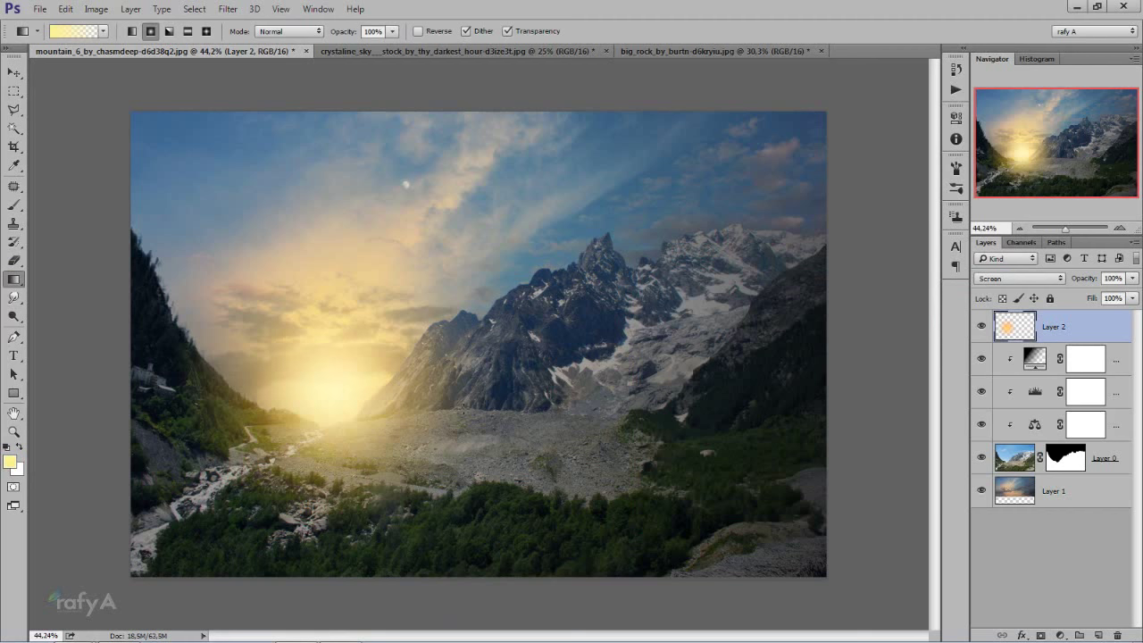
Add a very pale yellow radial sun core low in the valley
click(16, 456)
drag(705, 312, 682, 304)
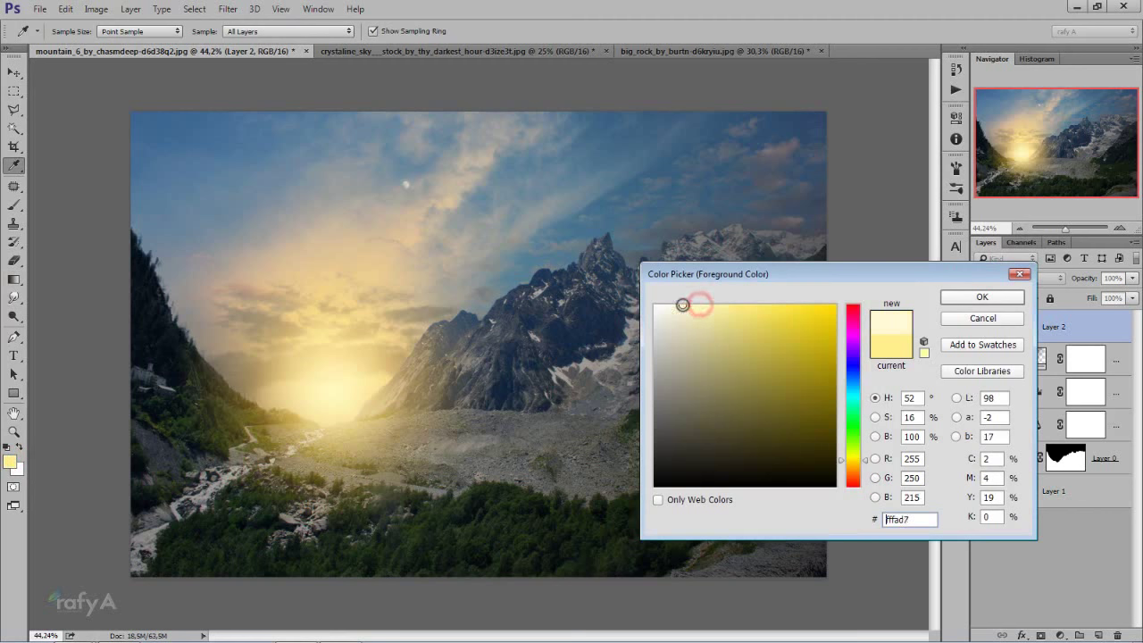
click(953, 294)
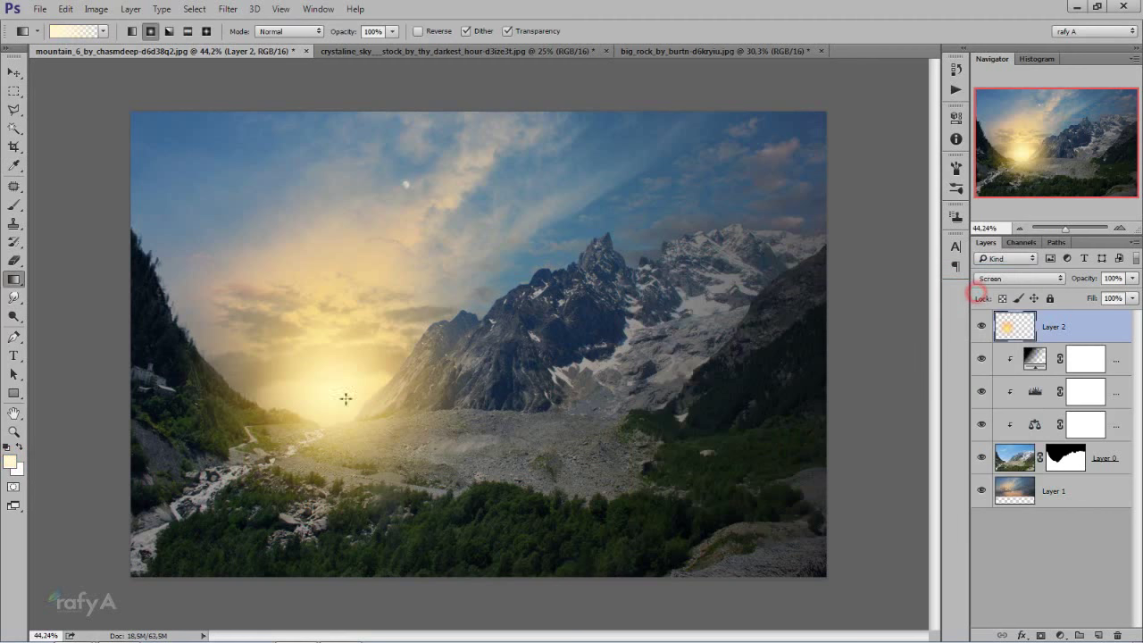
drag(333, 405, 353, 430)
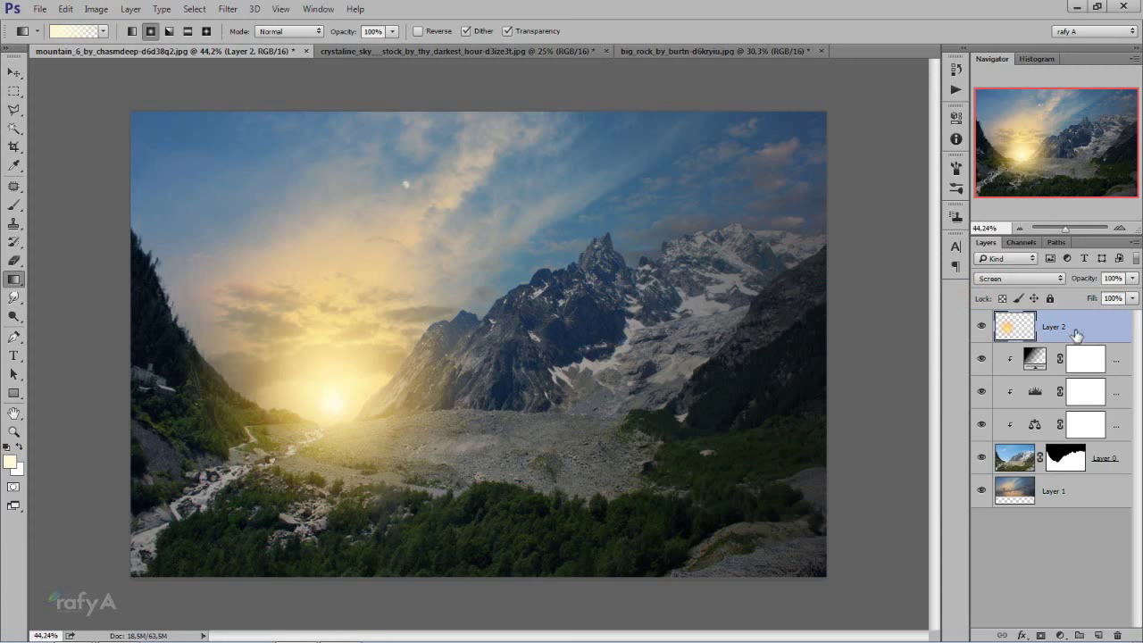
Scale Layer 2's sun glow to about 108%, shift it slightly right, and commit
key(ctrl+t)
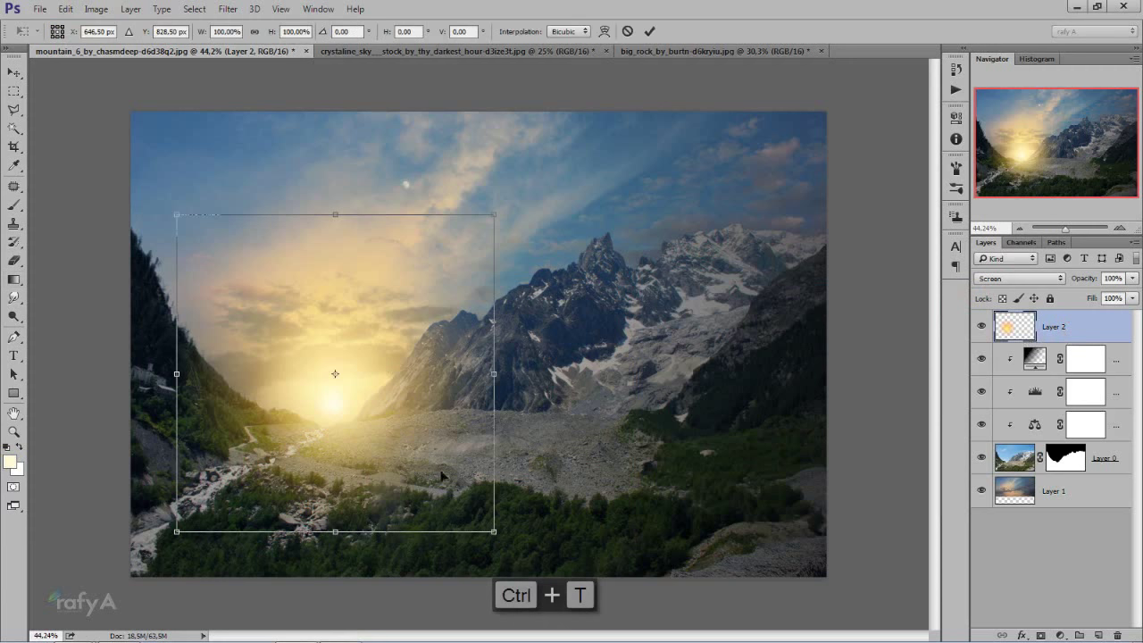
drag(492, 532, 517, 548)
drag(485, 510, 498, 498)
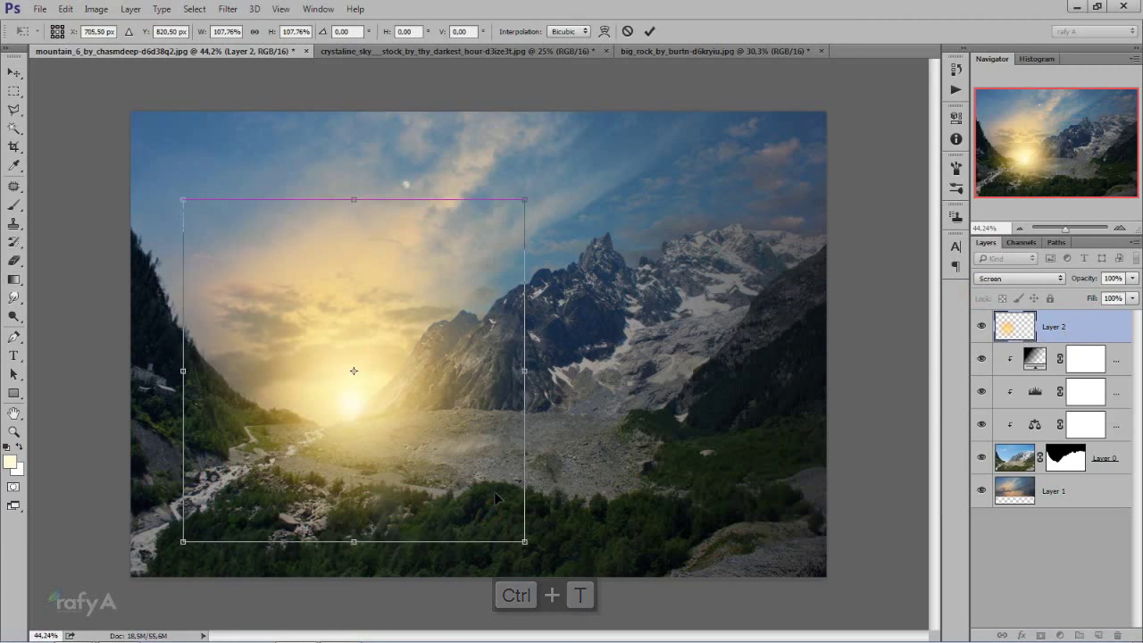
double_click(495, 491)
scroll(495, 491, down, 1)
scroll(479, 346, down, 2)
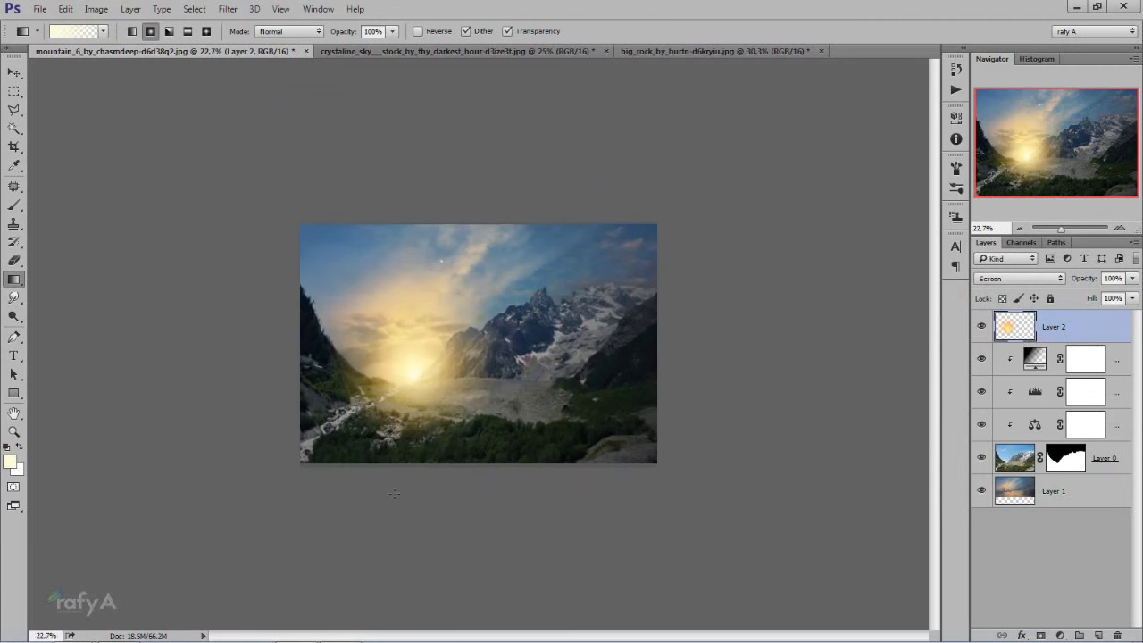
scroll(479, 347, up, 1)
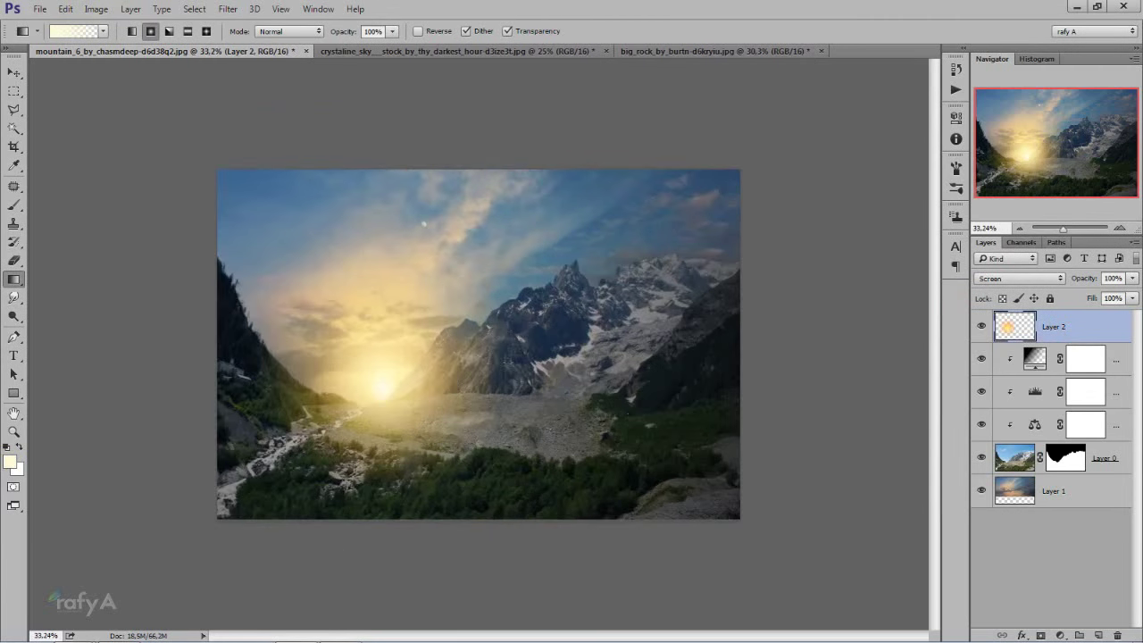
Turn on Outer Glow for Layer 2 with a saturated red-orange glow colour
double_click(1097, 327)
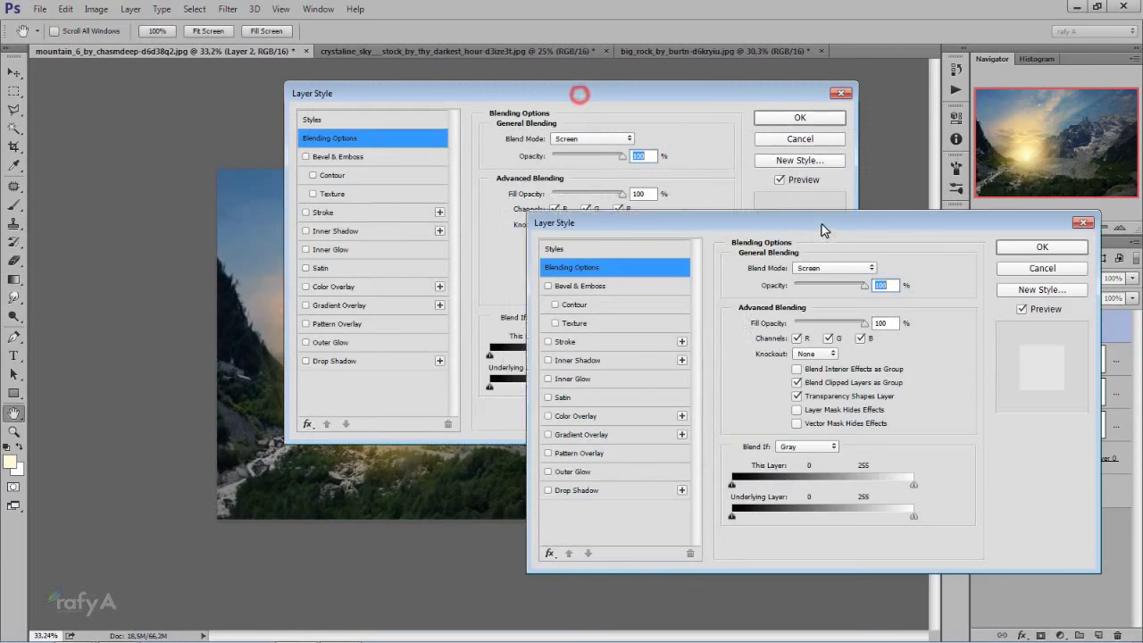
click(578, 471)
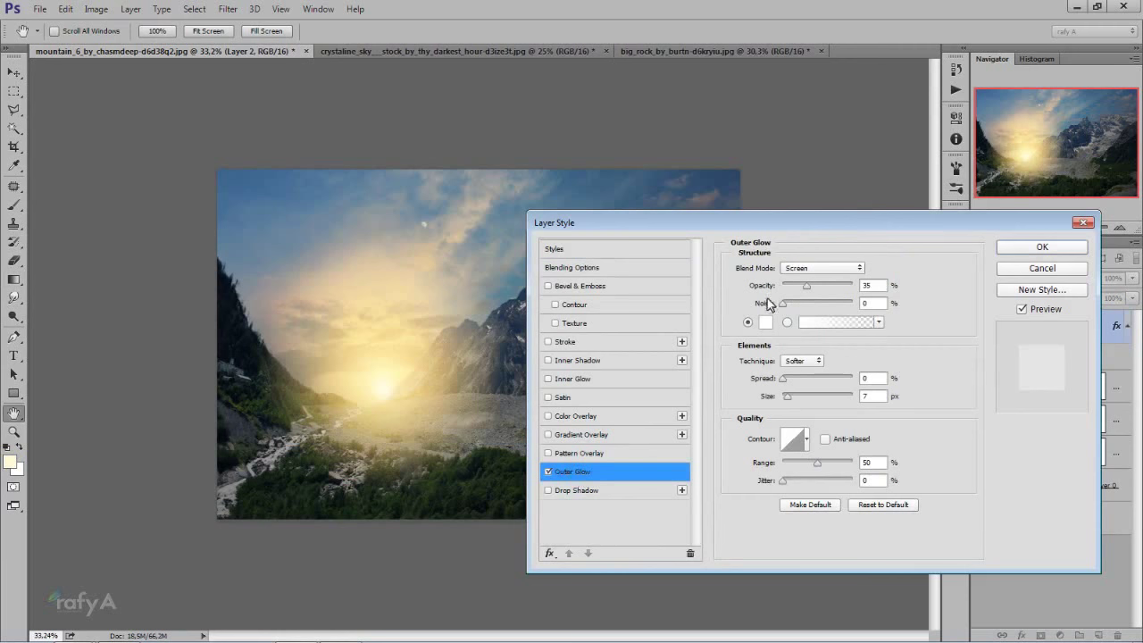
click(765, 321)
click(849, 466)
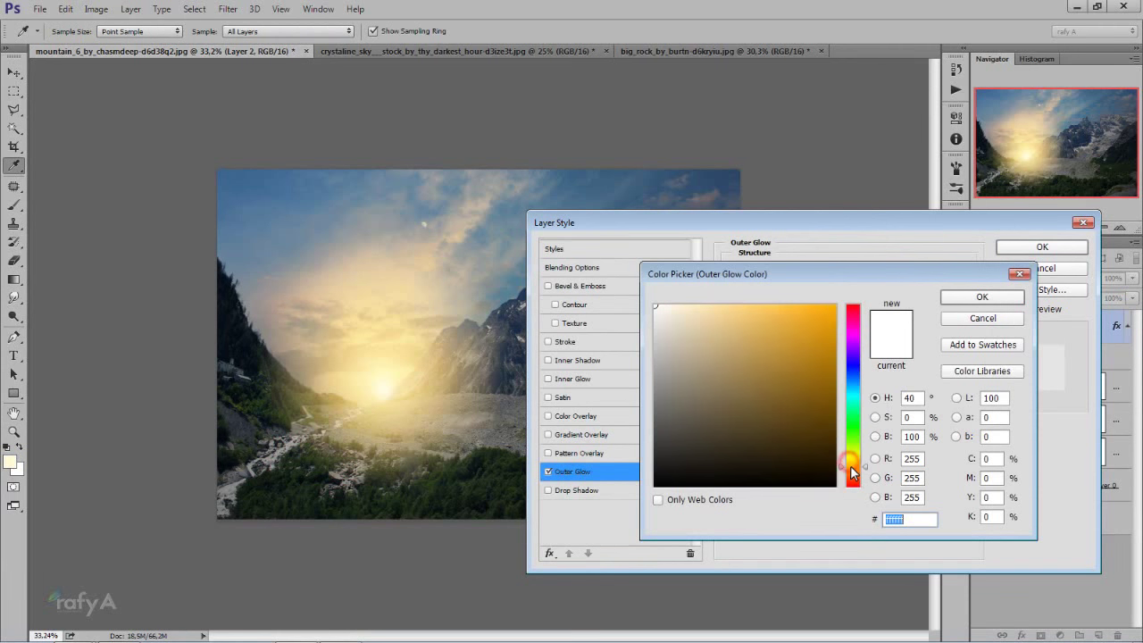
mouse_move(831, 453)
mouse_down()
mouse_move(821, 366)
mouse_move(855, 288)
mouse_up()
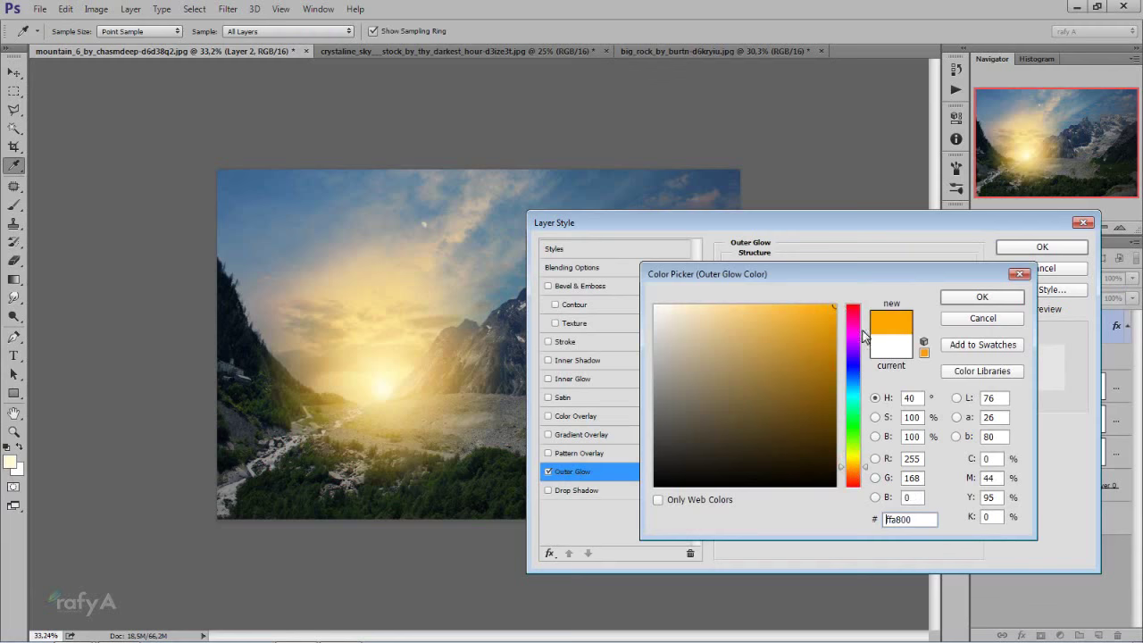
mouse_move(859, 471)
mouse_down()
mouse_move(859, 489)
mouse_move(853, 474)
mouse_up()
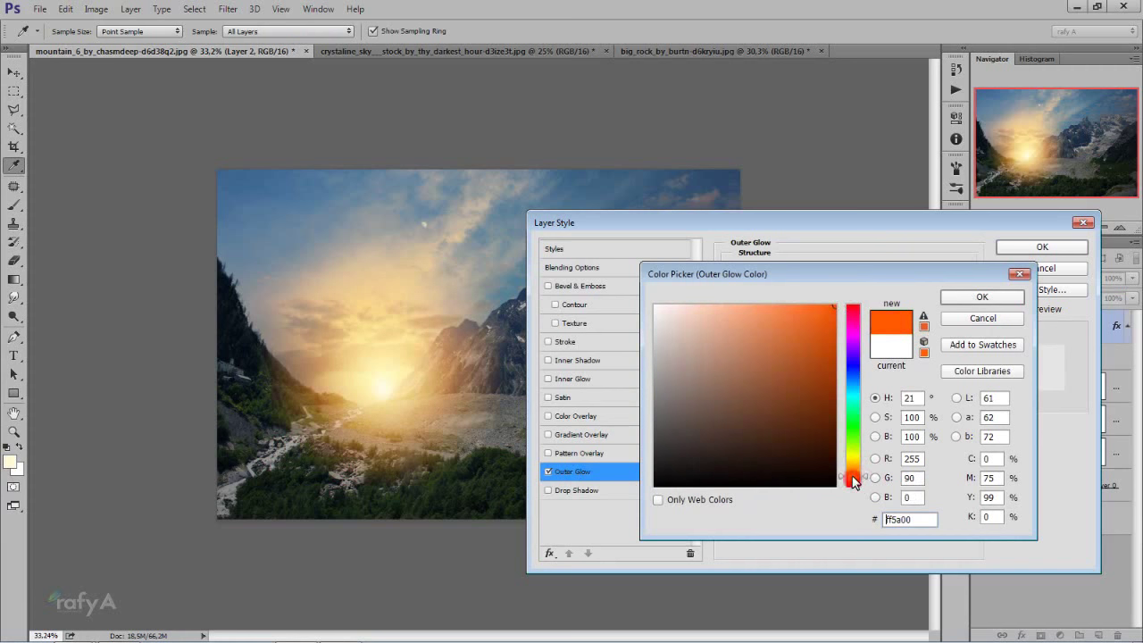
click(982, 300)
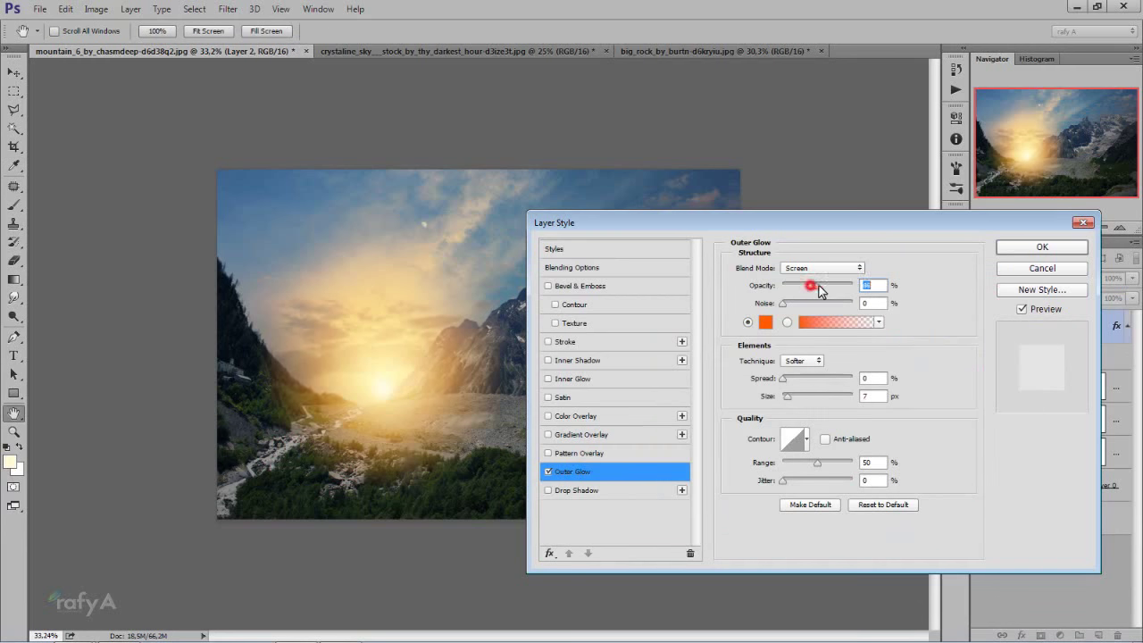
Set the Outer Glow to about 54% opacity, 87 px size and 0 spread, and apply it
drag(818, 287, 818, 287)
drag(791, 396, 810, 398)
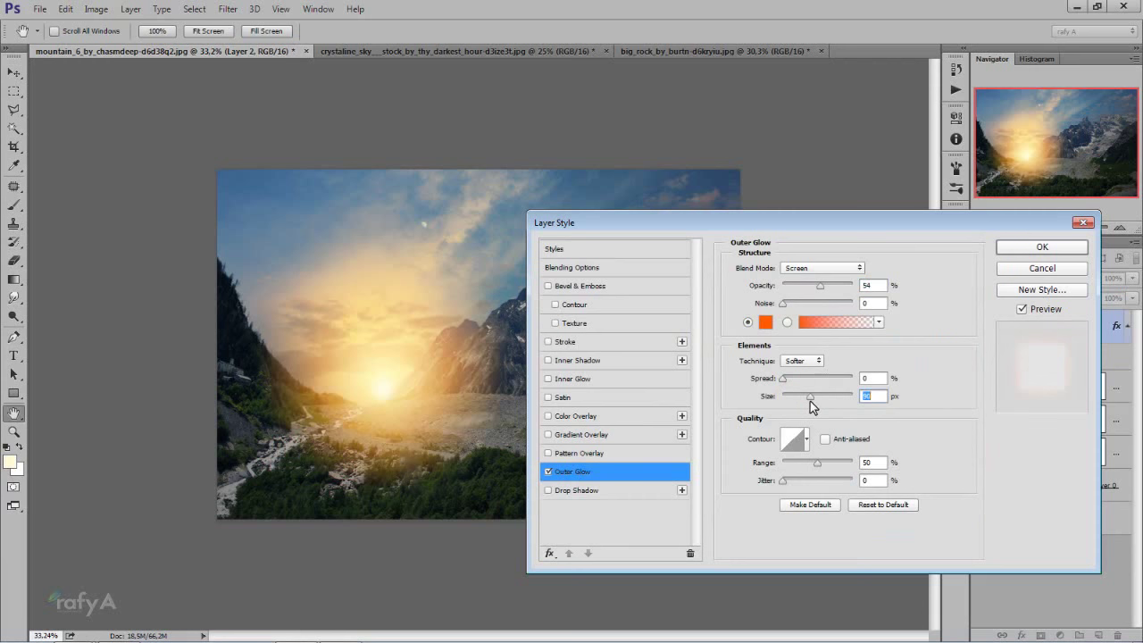
drag(782, 378, 773, 379)
click(1027, 249)
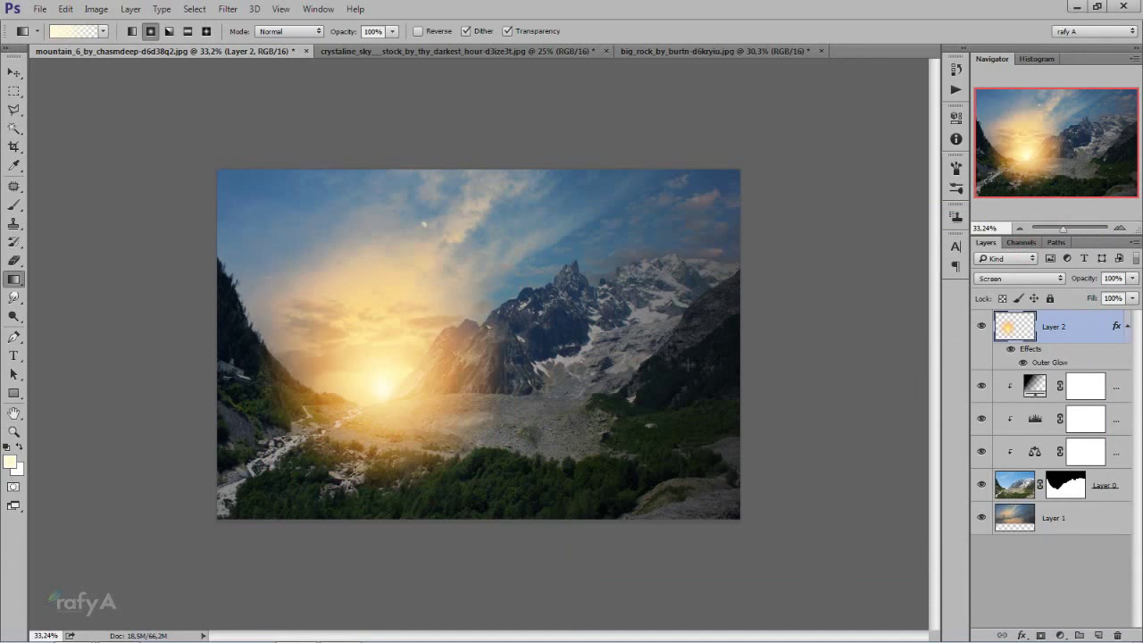
Nudge the sun glow on Layer 2 slightly with the Move tool
scroll(478, 344, down, 1)
scroll(478, 344, down, 2)
scroll(478, 343, up, 2)
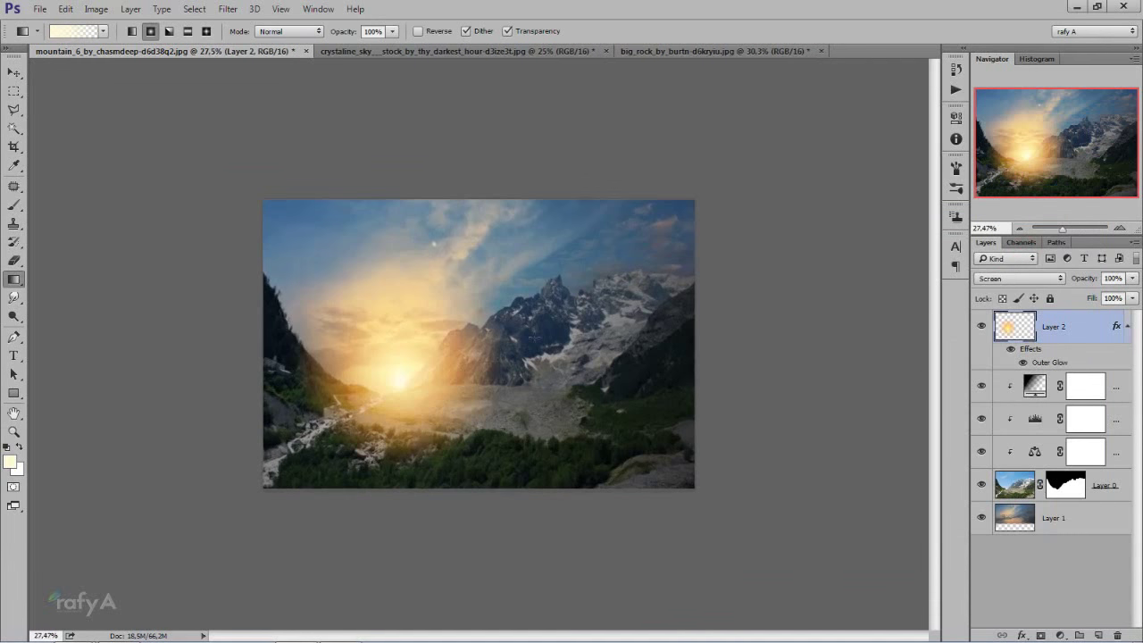
click(13, 73)
drag(408, 375, 416, 365)
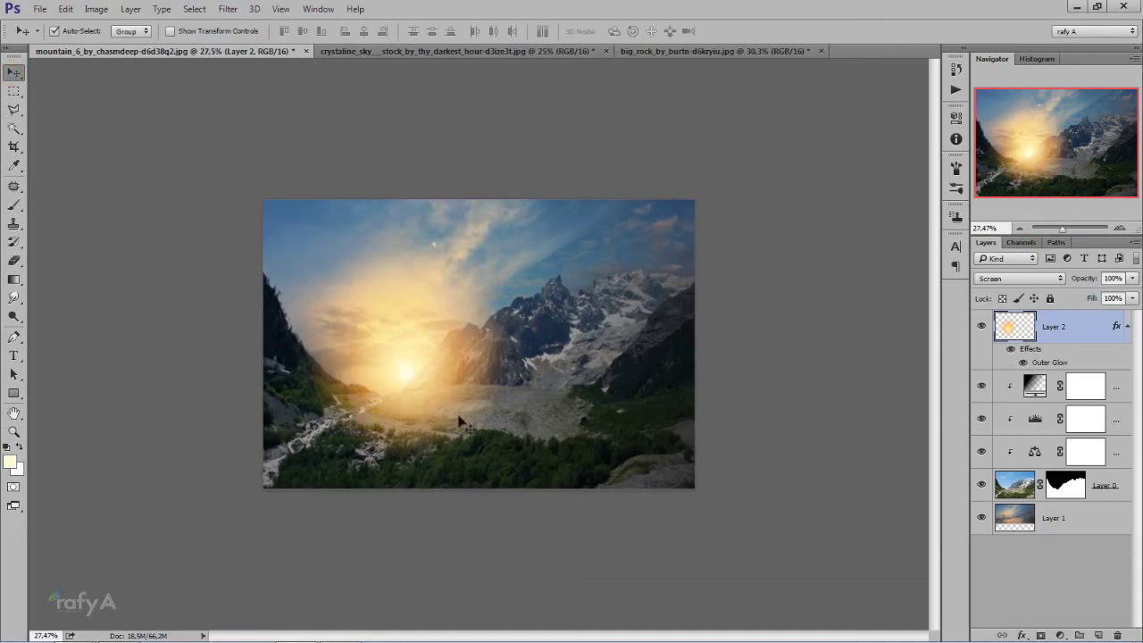
Create a new empty Layer 3 and place it beneath the glow layer
scroll(476, 408, down, 1)
scroll(477, 407, down, 1)
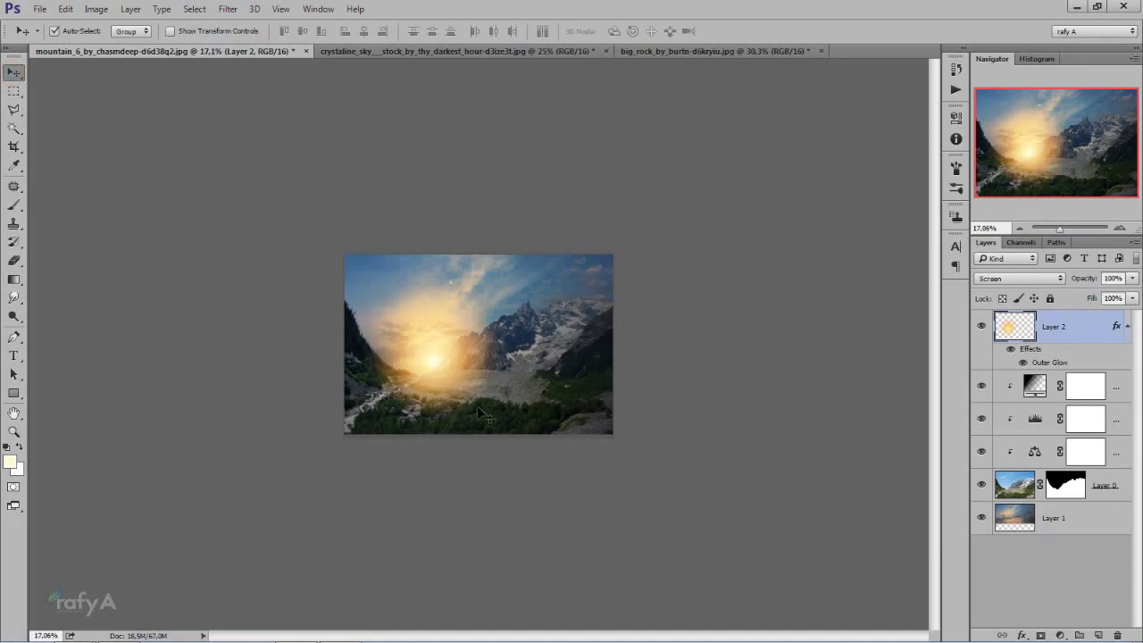
scroll(479, 410, up, 1)
scroll(480, 409, up, 1)
scroll(483, 403, up, 1)
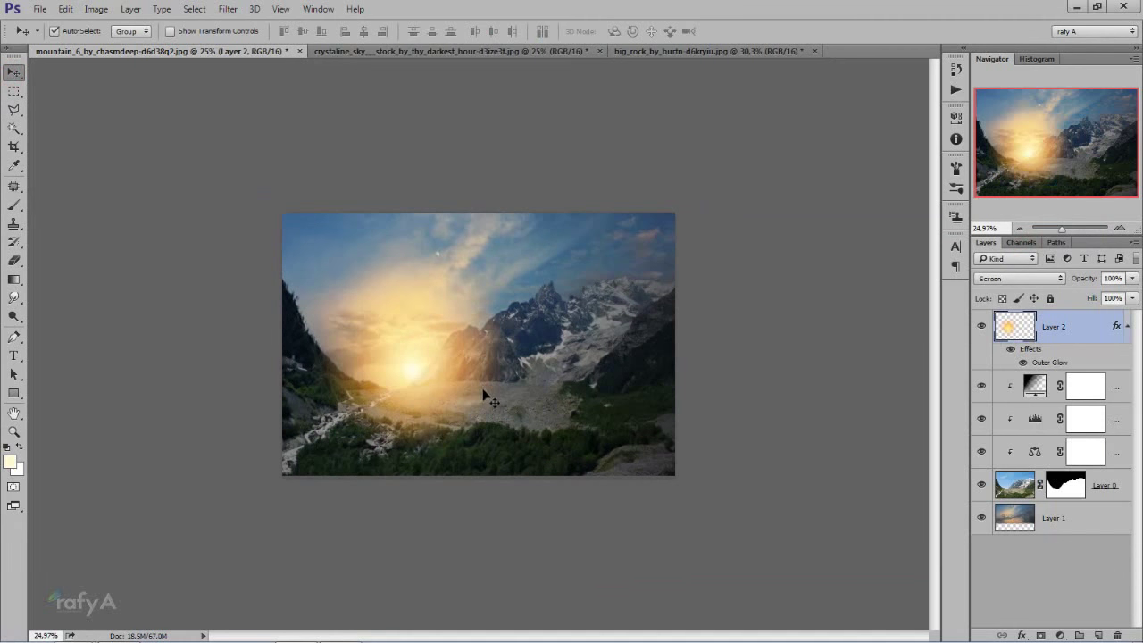
scroll(485, 397, up, 1)
click(1094, 634)
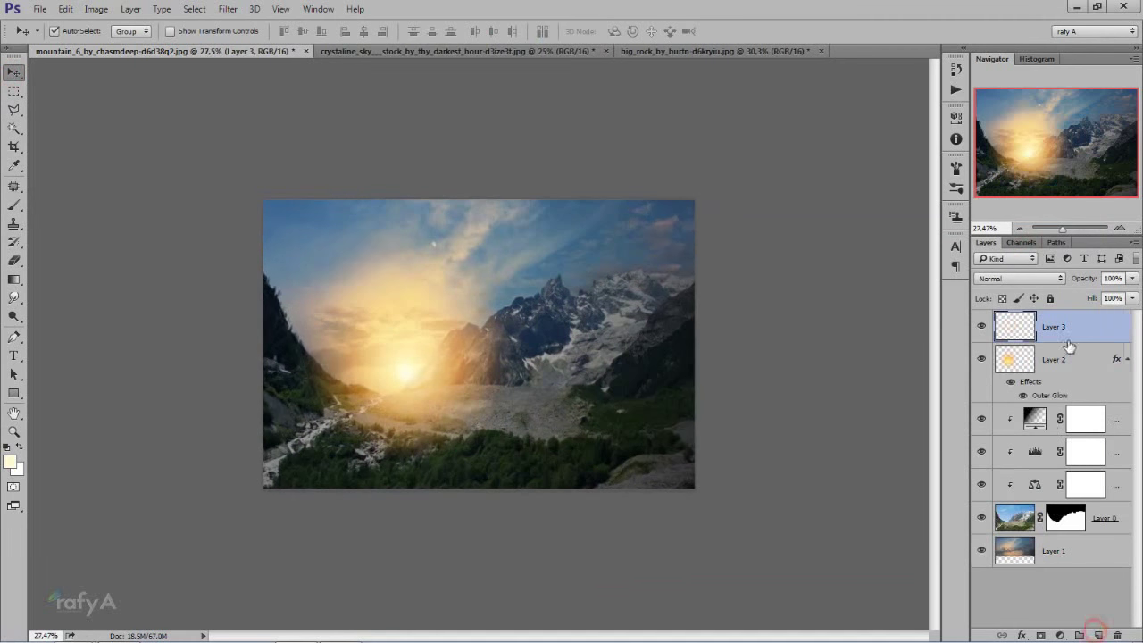
drag(1066, 337, 1077, 380)
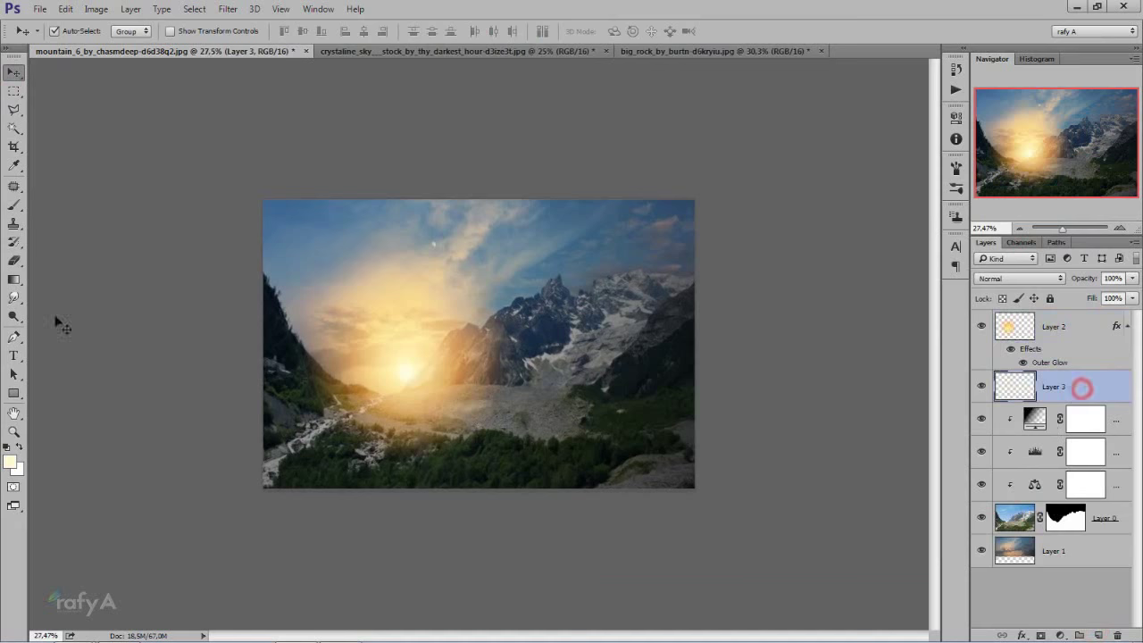
Choose the Brush tool and set the foreground colour to orange ff9600
click(13, 205)
click(10, 461)
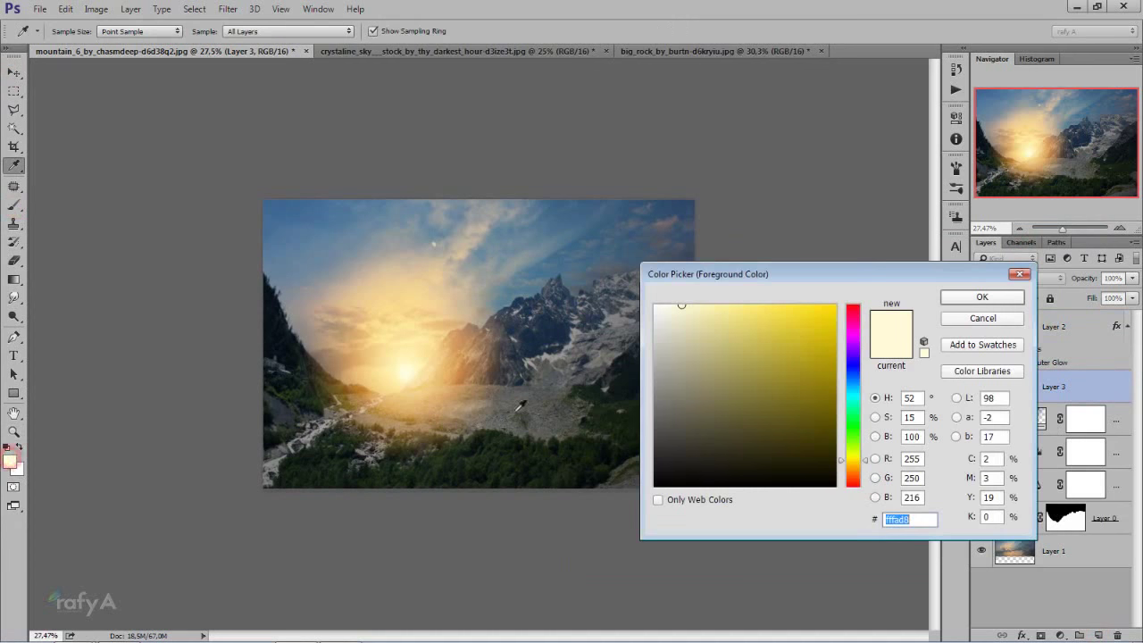
drag(852, 462, 853, 468)
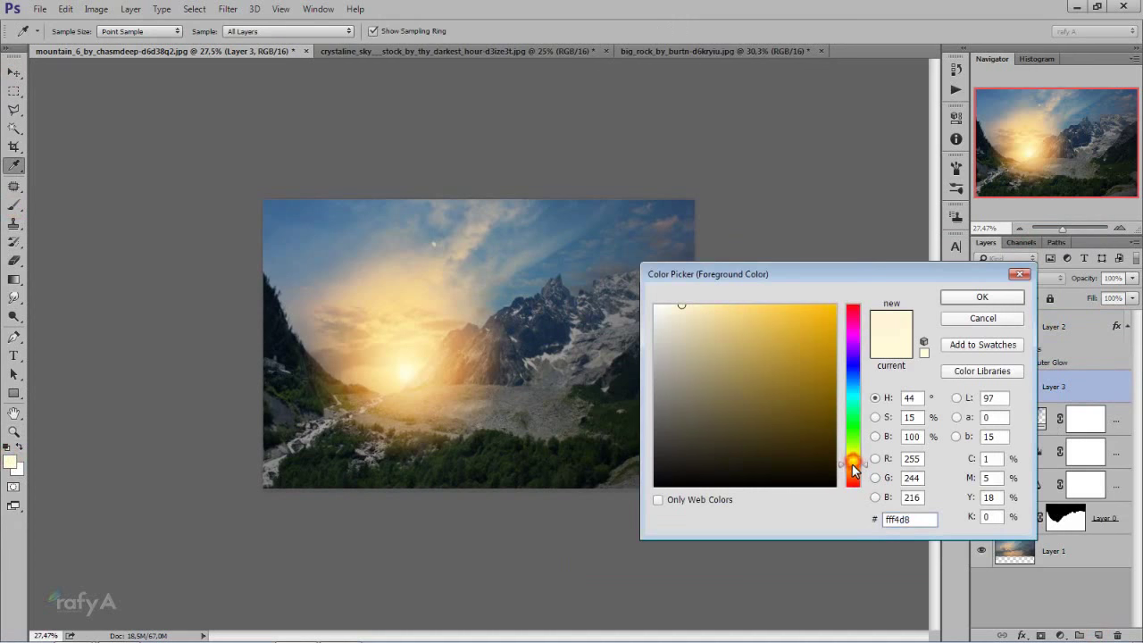
click(800, 393)
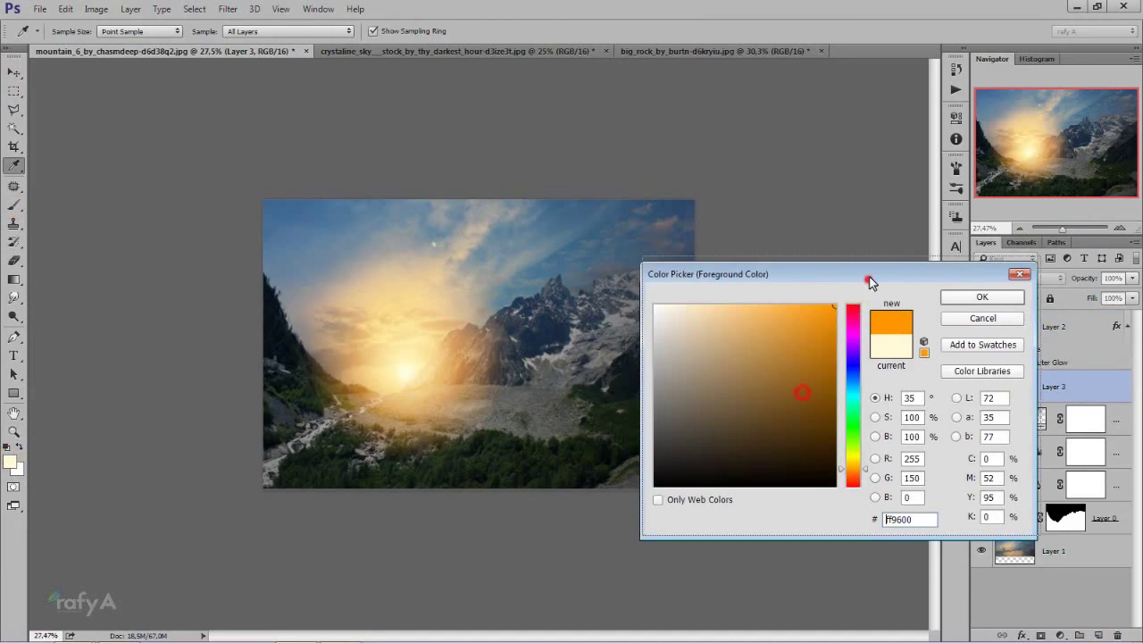
click(982, 297)
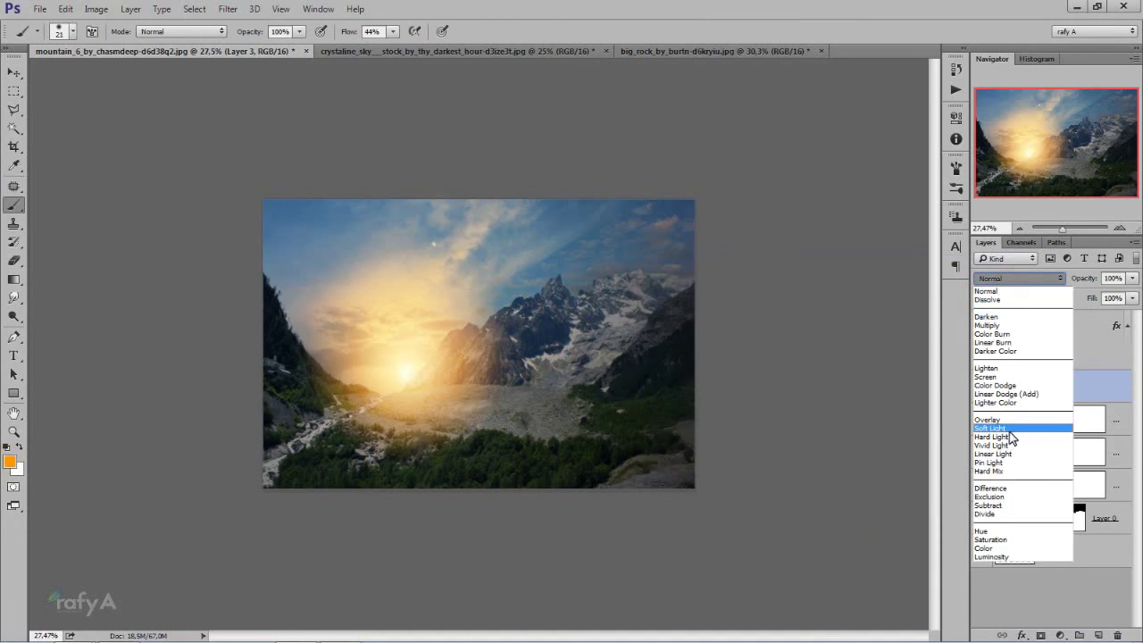
Set Layer 3 to Overlay and make the brush 328 px at 0% hardness
click(1045, 420)
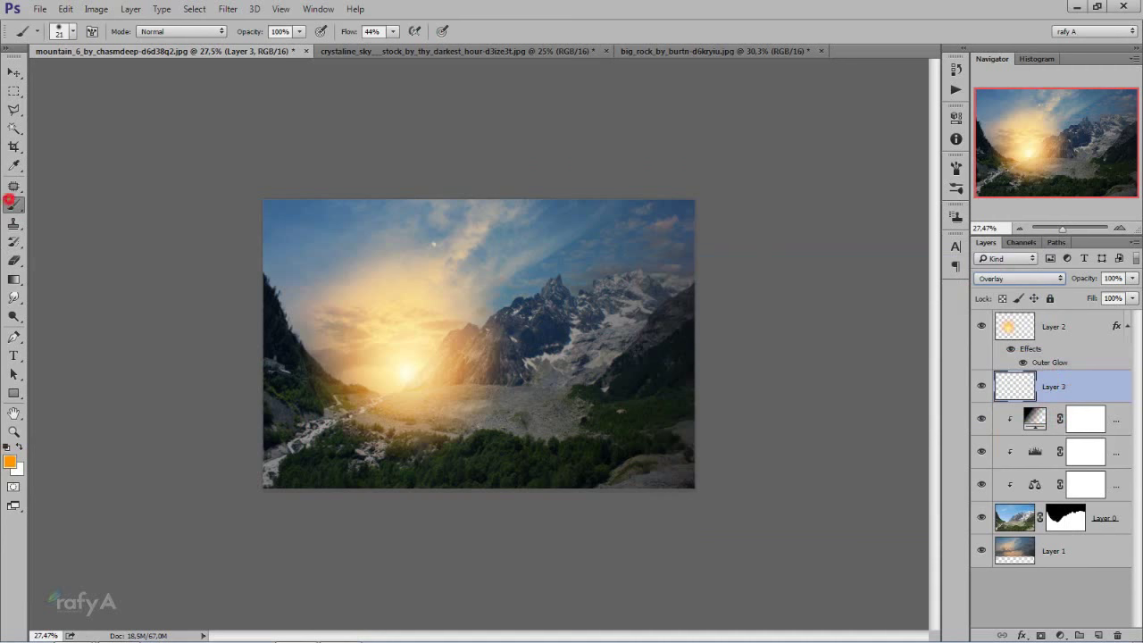
right_click(532, 340)
drag(645, 374, 671, 379)
drag(615, 413, 600, 413)
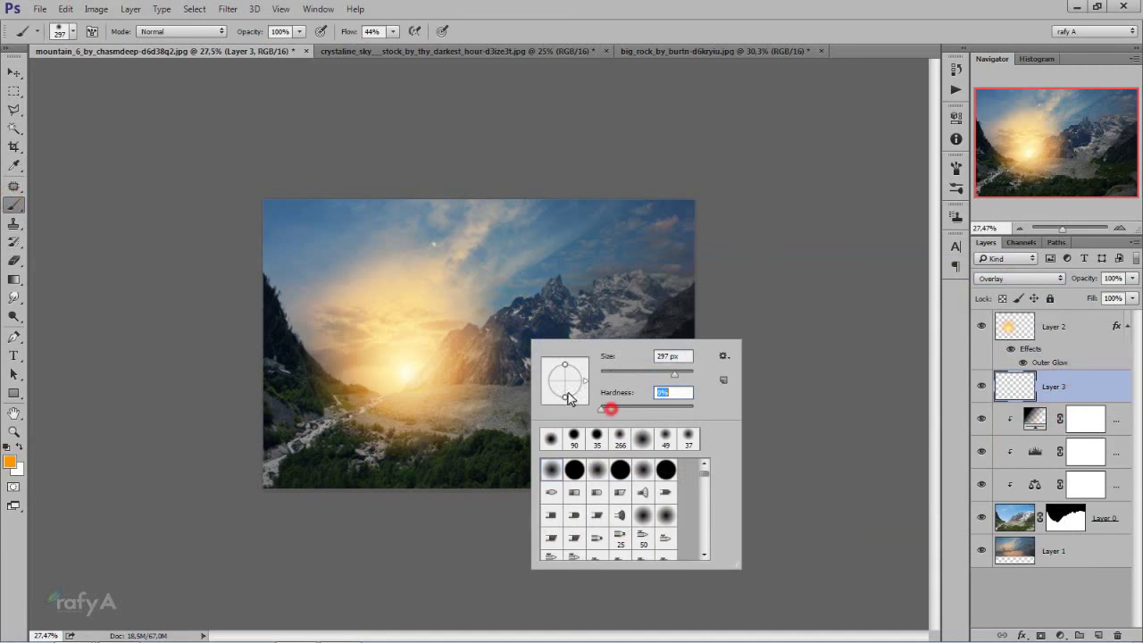
click(676, 375)
drag(676, 376, 675, 376)
key(Return)
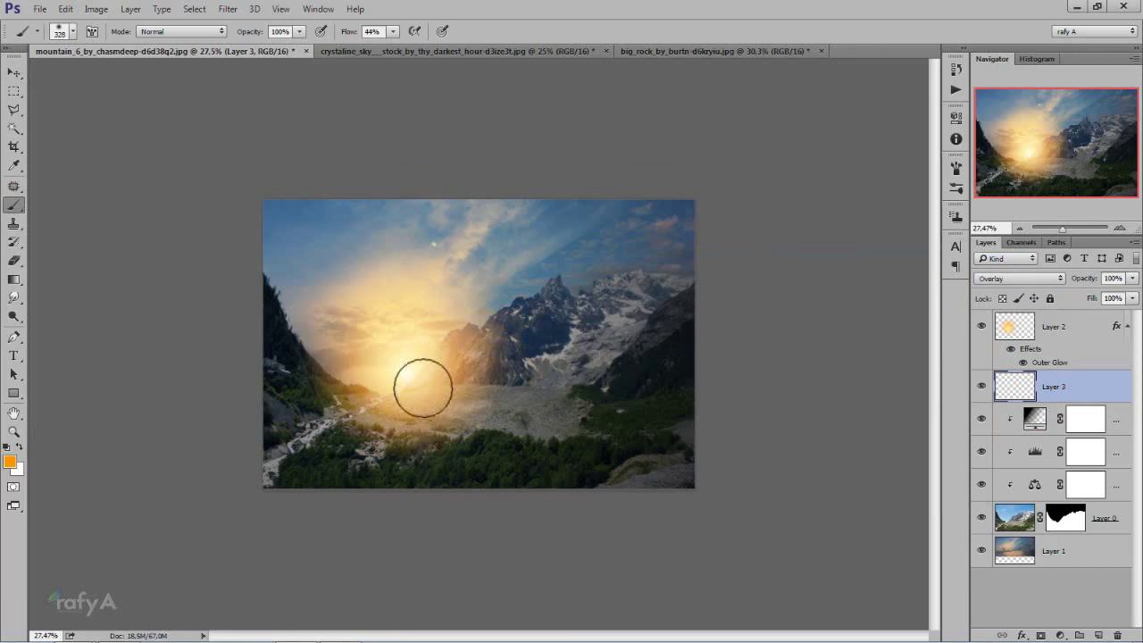
Clip Layer 3 to the mountain layer and paint soft orange onto the central slopes and valley
right_click(1052, 387)
click(813, 331)
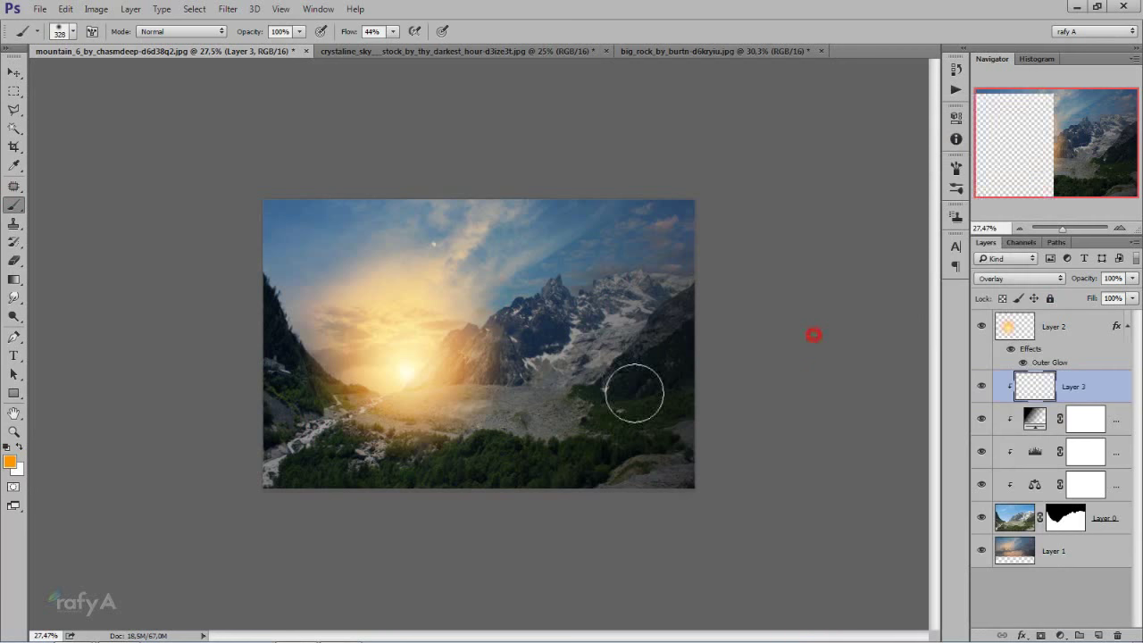
mouse_move(459, 332)
mouse_down()
mouse_move(531, 308)
mouse_move(465, 387)
mouse_move(523, 370)
mouse_move(581, 421)
mouse_up()
drag(626, 340, 658, 298)
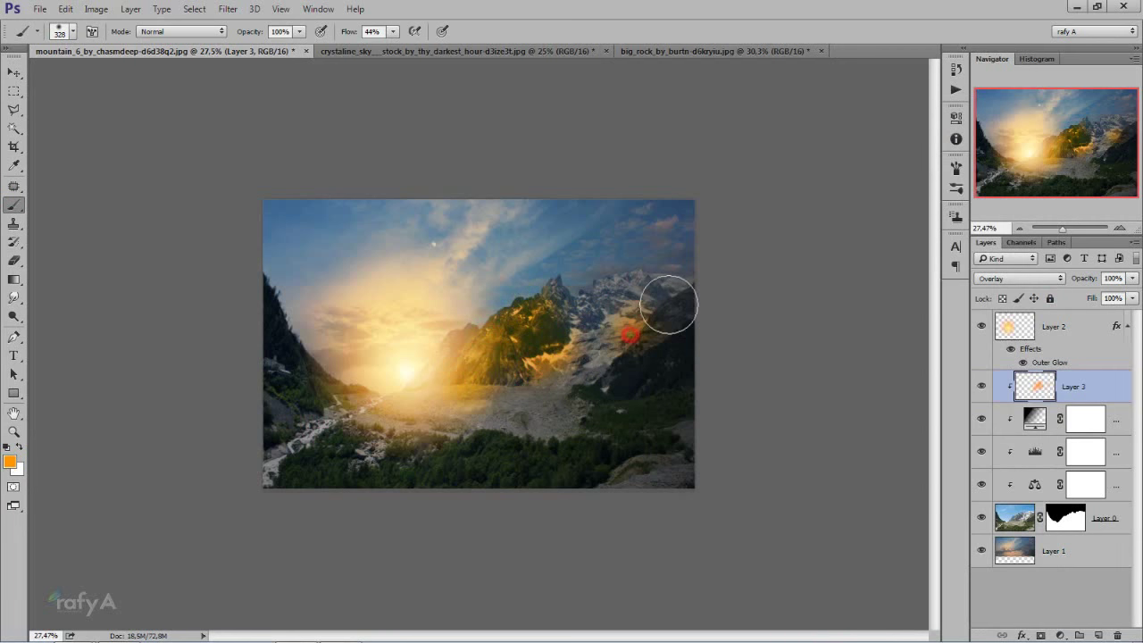
key(ctrl+z)
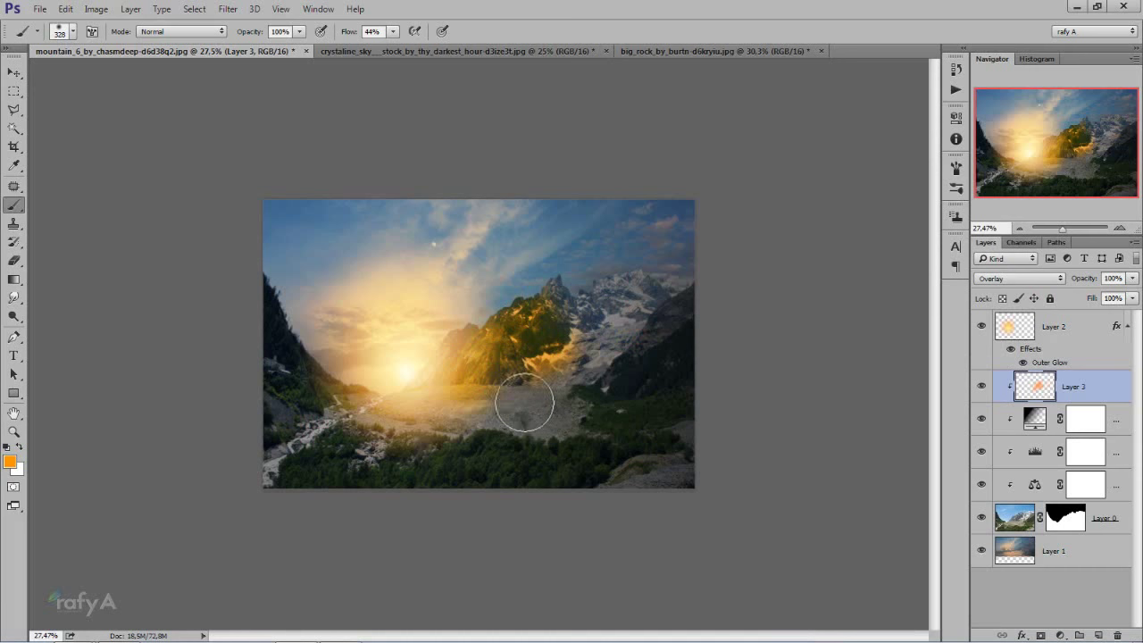
click(492, 395)
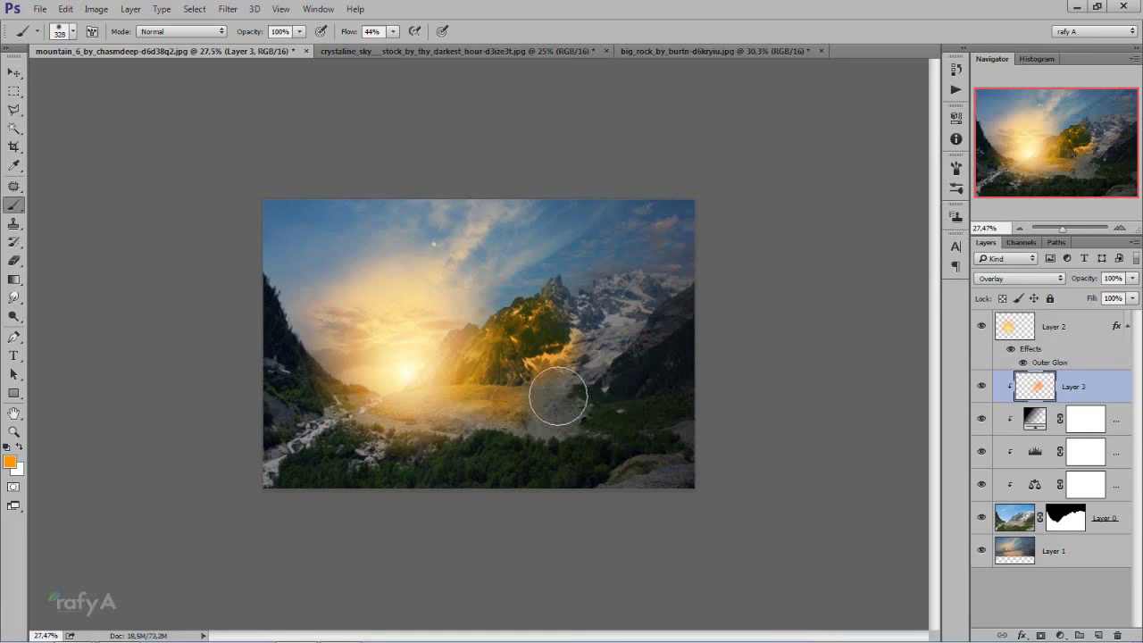
click(549, 403)
right_click(592, 361)
Enlarge the brush to 390 px and paint orange over the lower valley, left and right slopes
drag(743, 394, 748, 394)
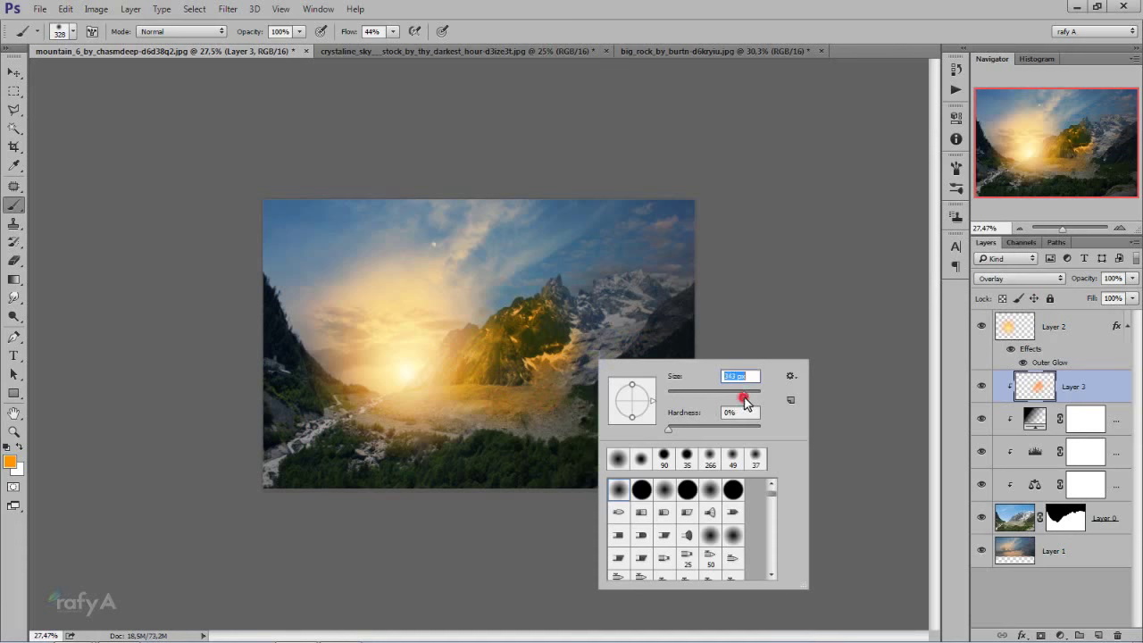
drag(471, 440, 497, 447)
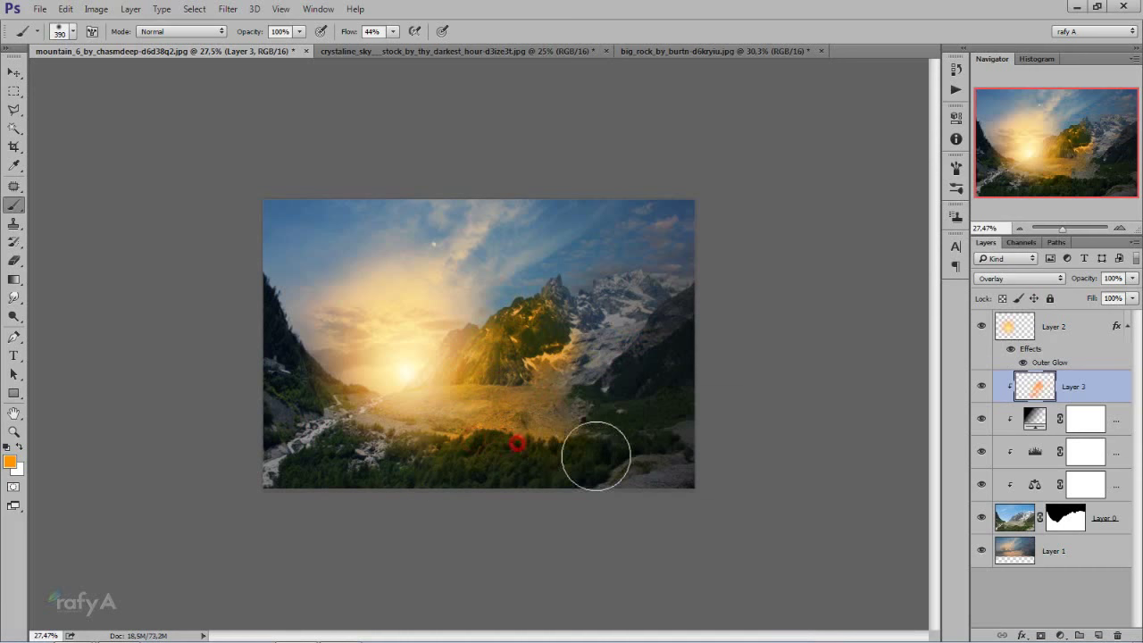
click(592, 413)
click(379, 440)
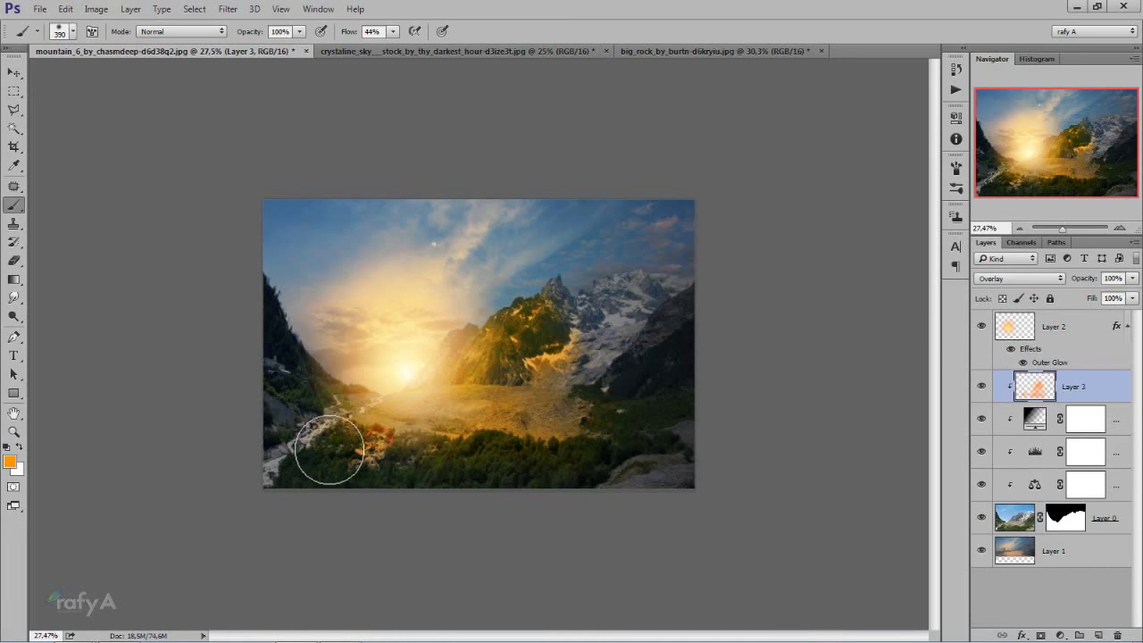
click(328, 451)
click(338, 411)
click(289, 347)
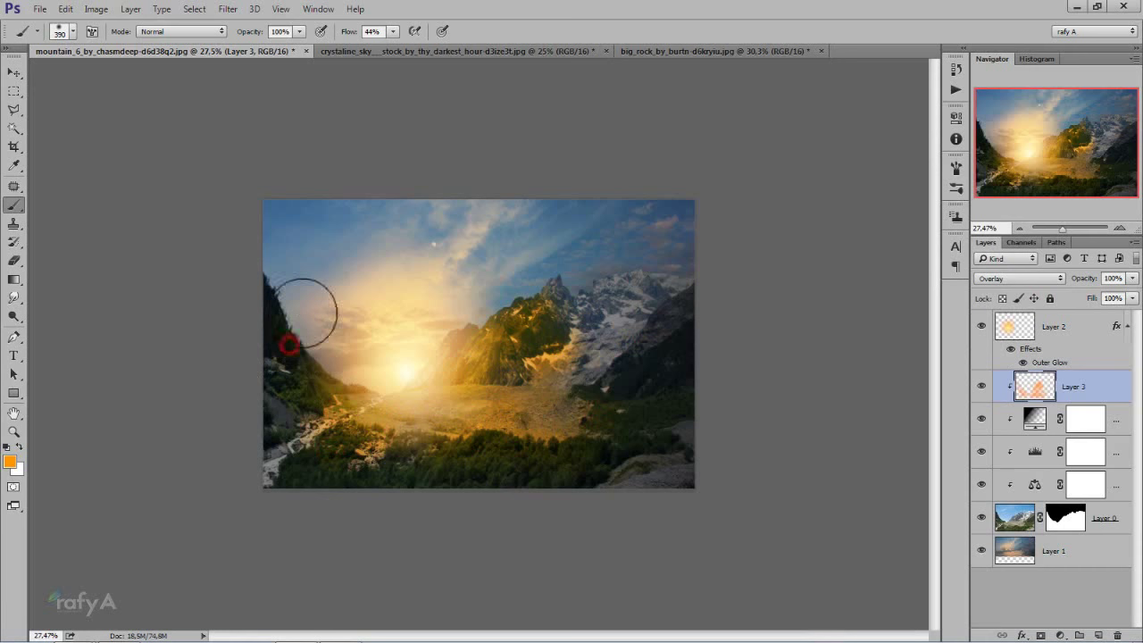
click(303, 313)
click(616, 404)
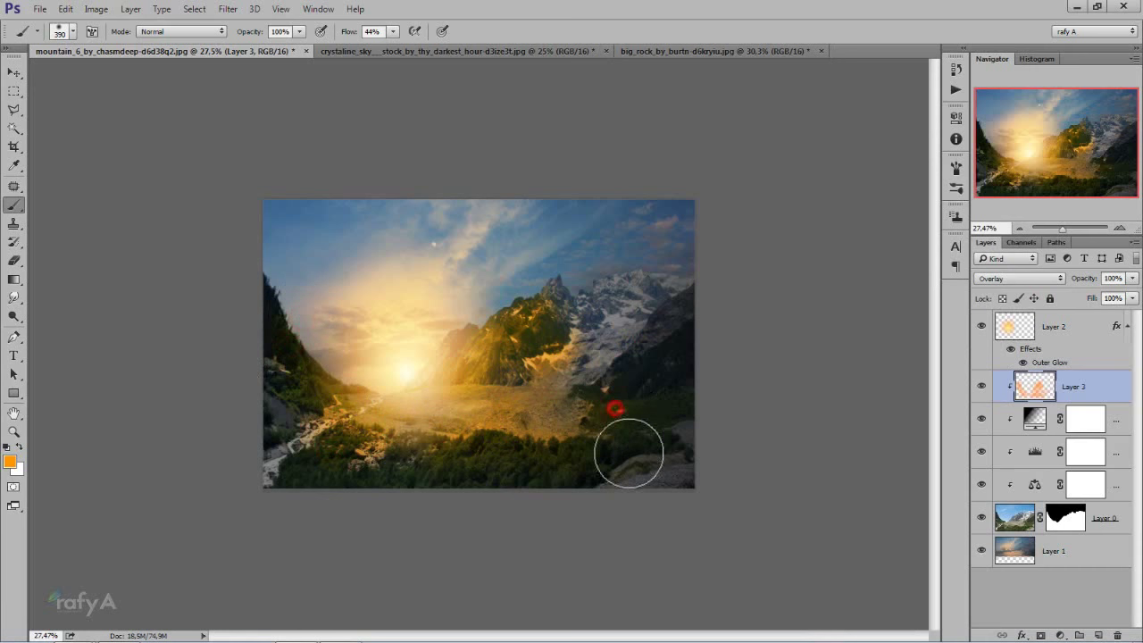
click(655, 416)
click(628, 365)
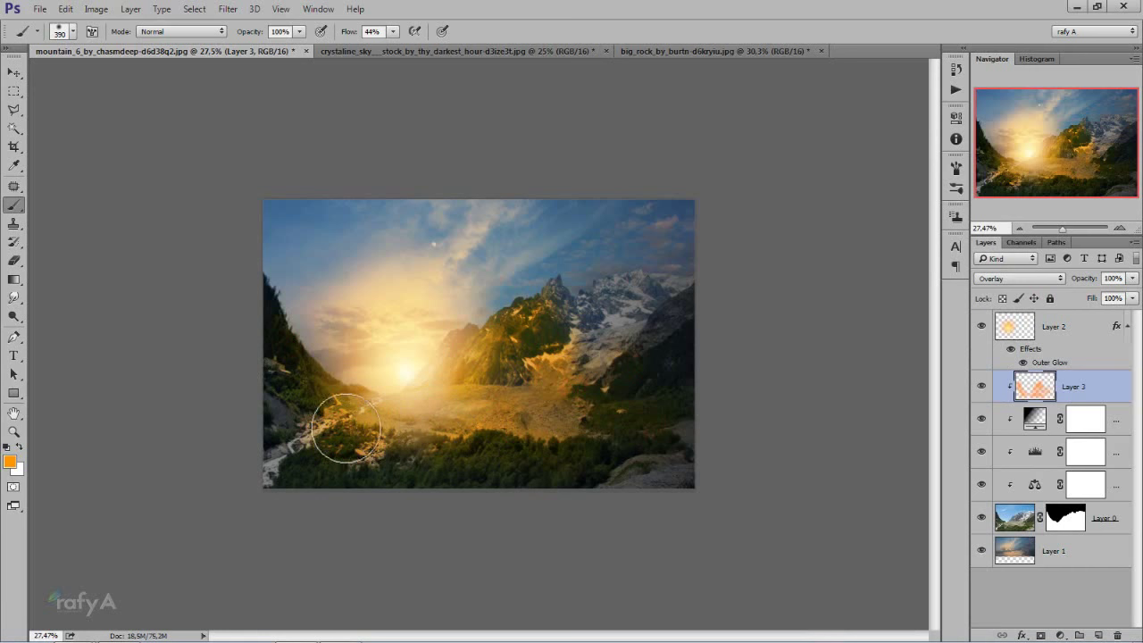
Paint more orange around the sun glow, the lower-left valley and the slopes beside the sun
click(327, 423)
click(441, 350)
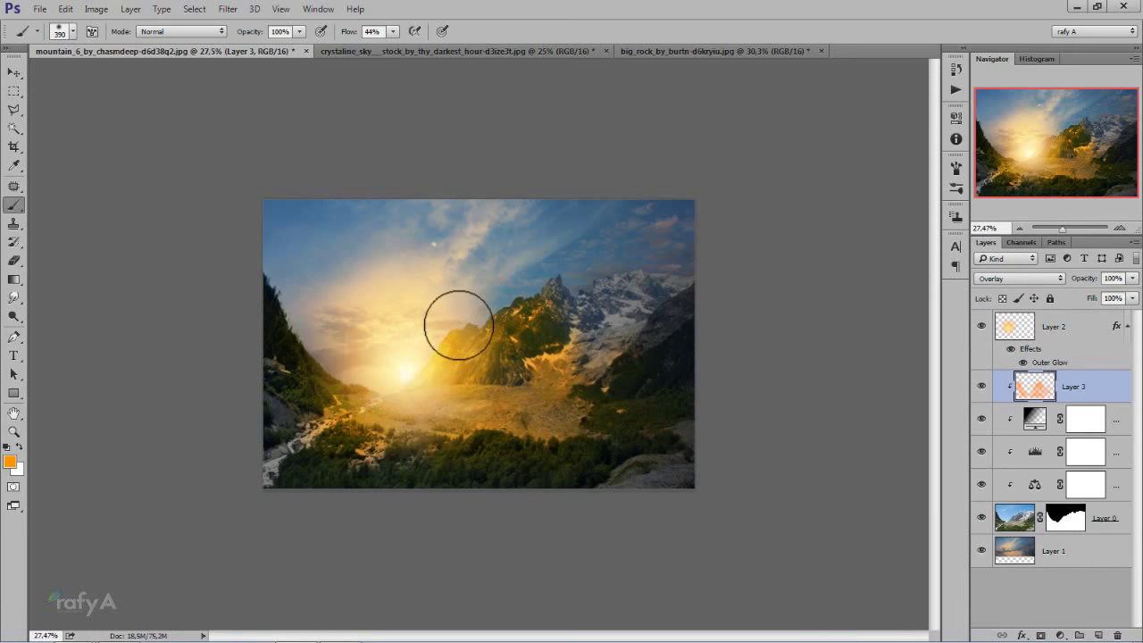
click(455, 330)
click(362, 376)
click(390, 396)
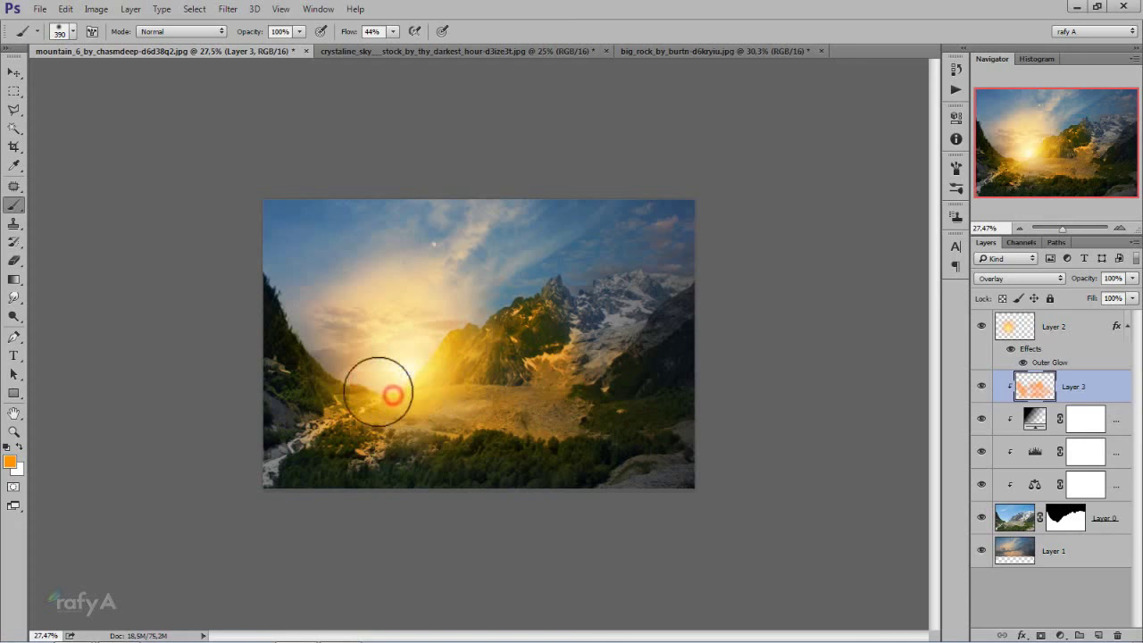
click(434, 392)
click(366, 399)
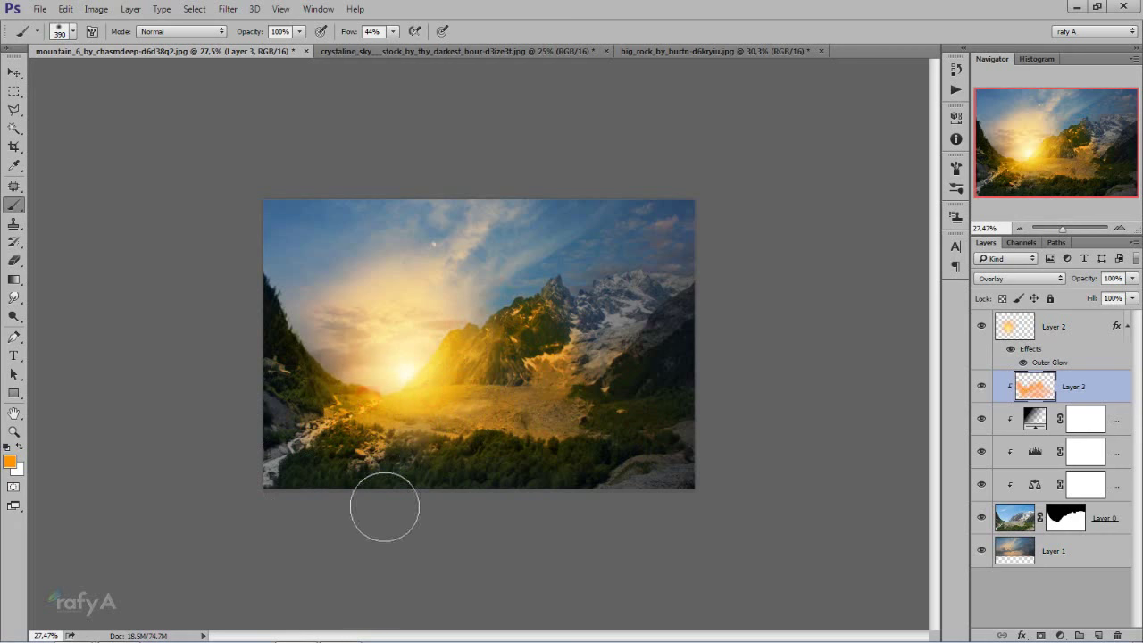
click(462, 334)
click(497, 337)
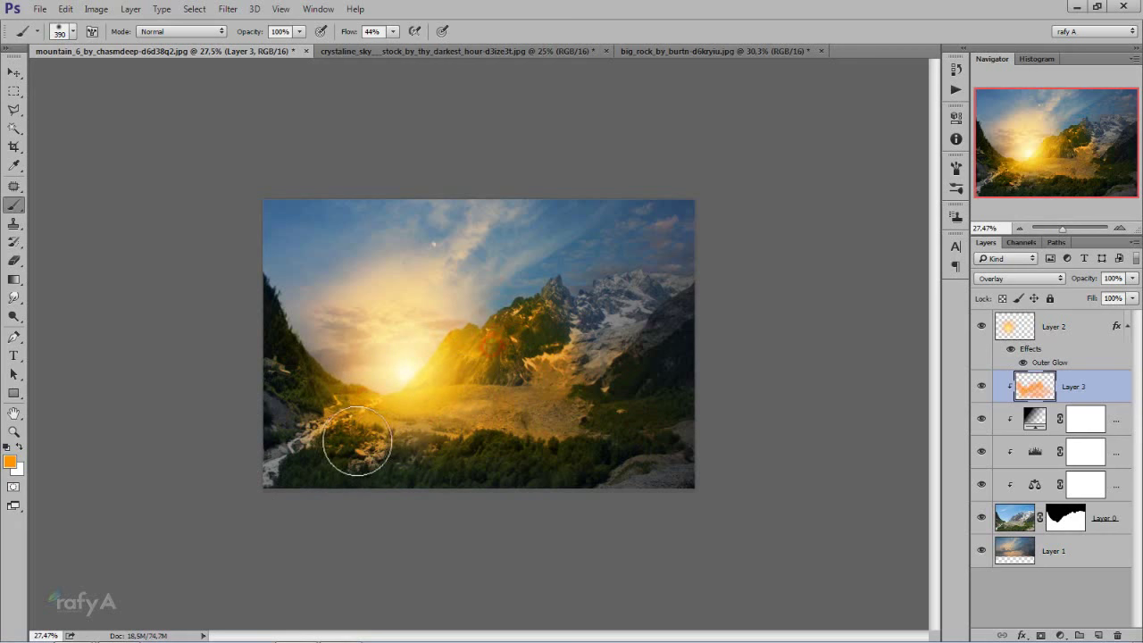
Lower Layer 3's opacity to 51%, add more orange to the valley floor, and select Layer 2
click(1133, 281)
drag(1125, 293, 1113, 298)
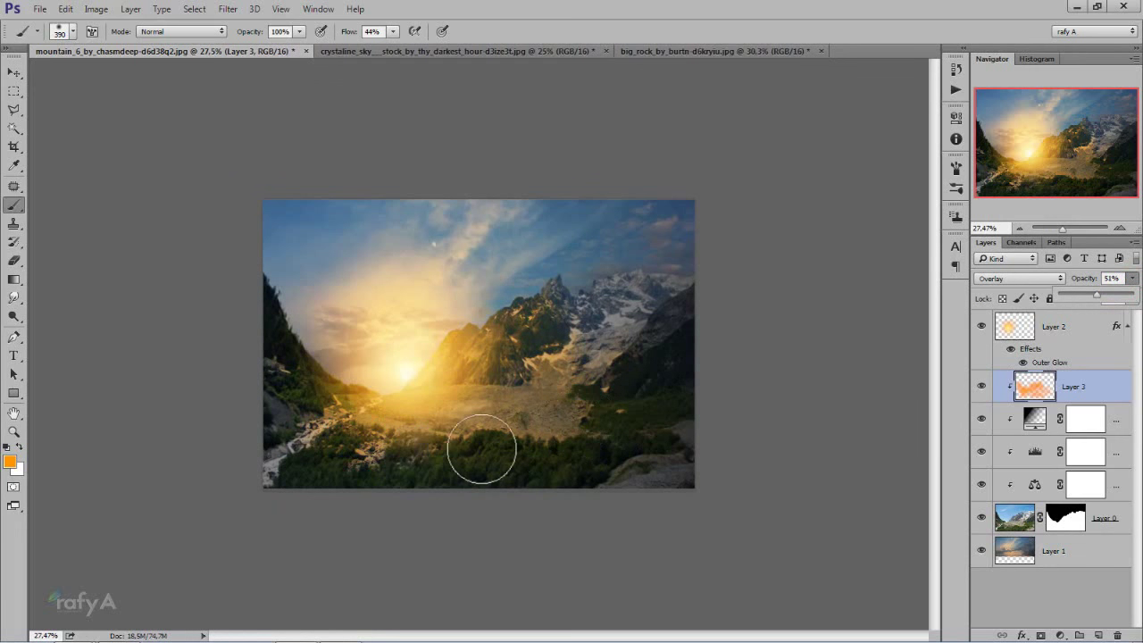
click(479, 454)
click(539, 466)
click(352, 467)
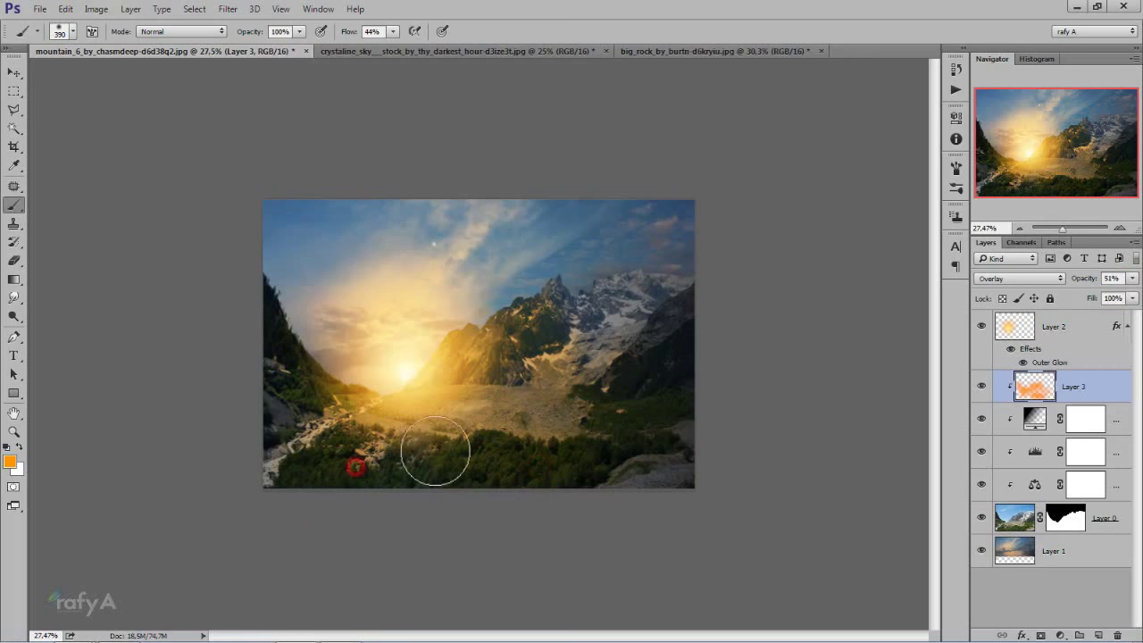
click(589, 425)
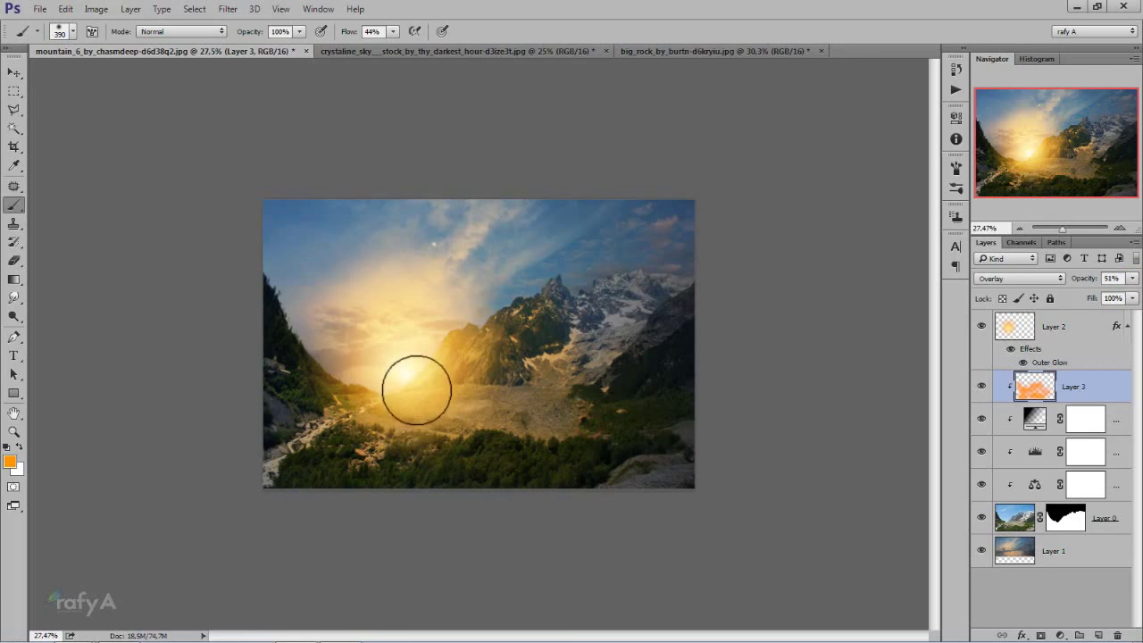
scroll(420, 401, down, 5)
scroll(428, 406, up, 3)
scroll(428, 407, up, 2)
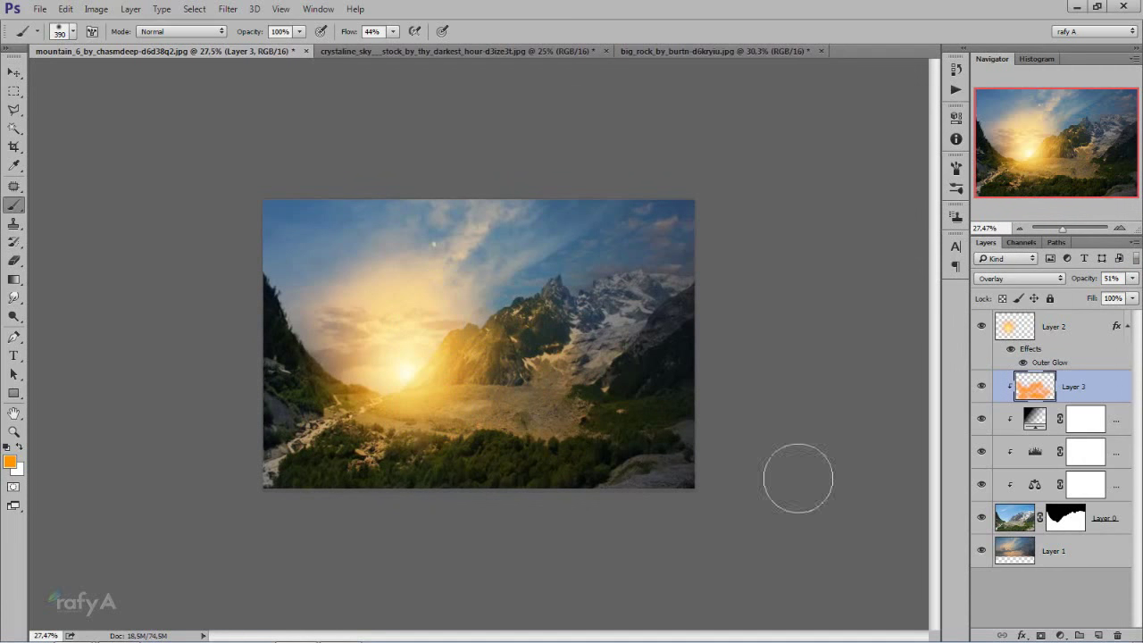
click(1085, 322)
Add a Color Balance layer pushing the midtones strongly toward yellow with a slight cyan–red tweak
click(1059, 635)
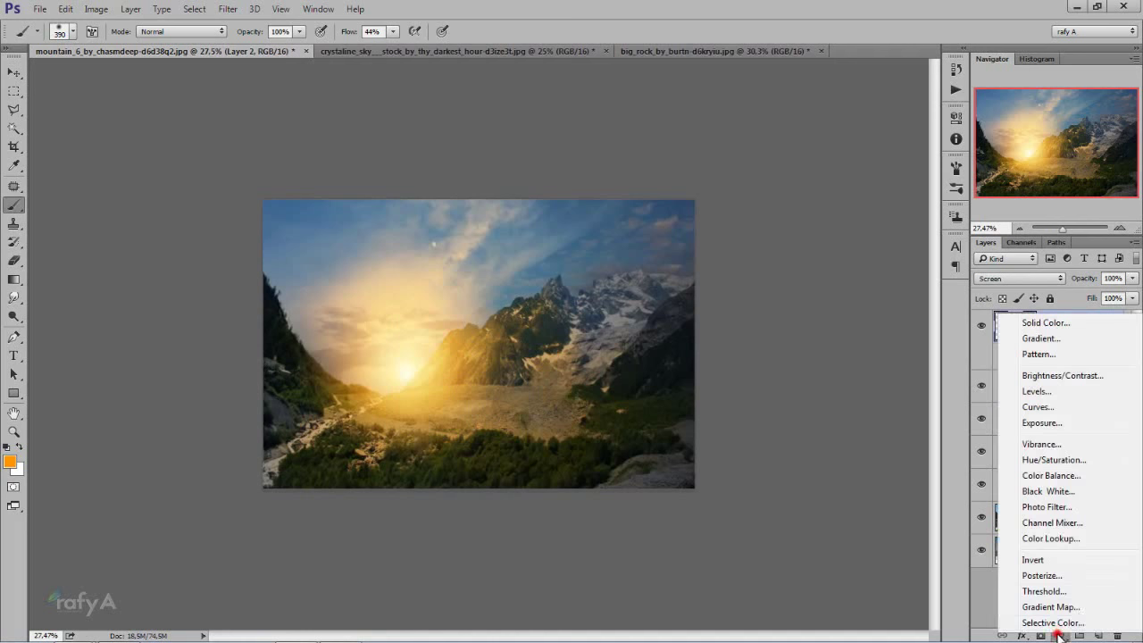
click(1076, 477)
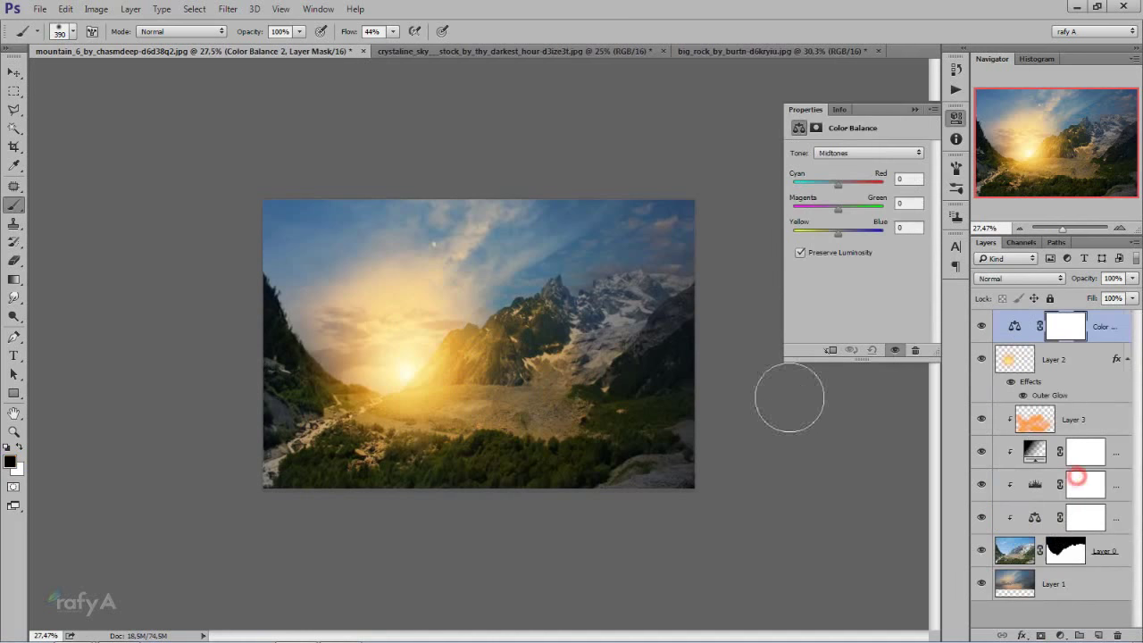
click(836, 233)
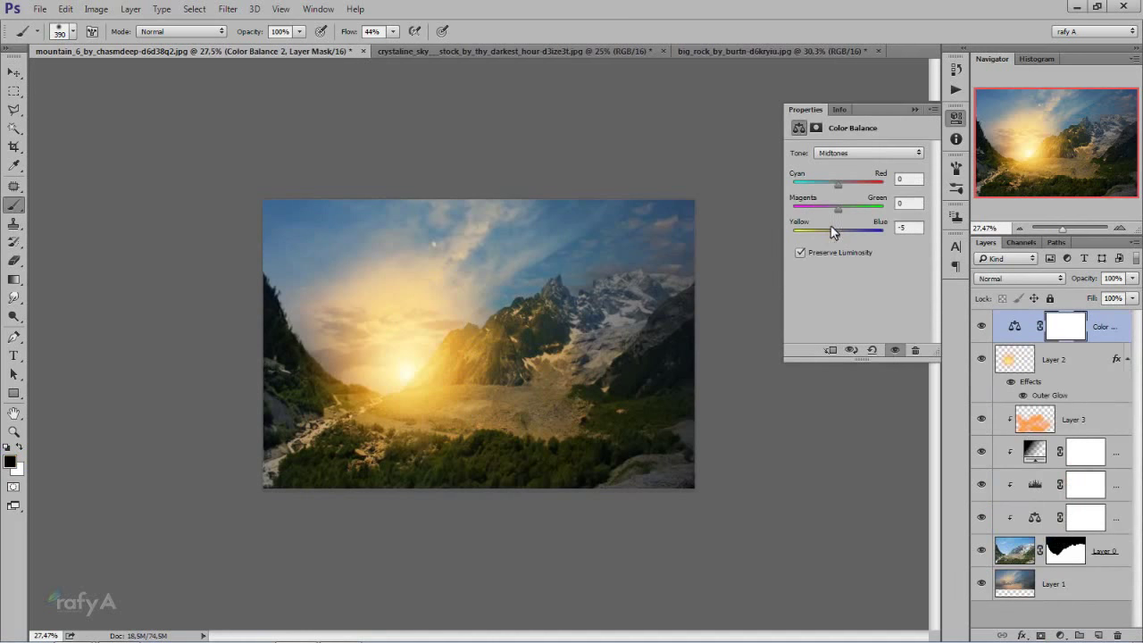
mouse_move(833, 183)
mouse_down()
mouse_move(829, 209)
mouse_move(837, 184)
mouse_up()
drag(836, 233, 827, 183)
click(914, 109)
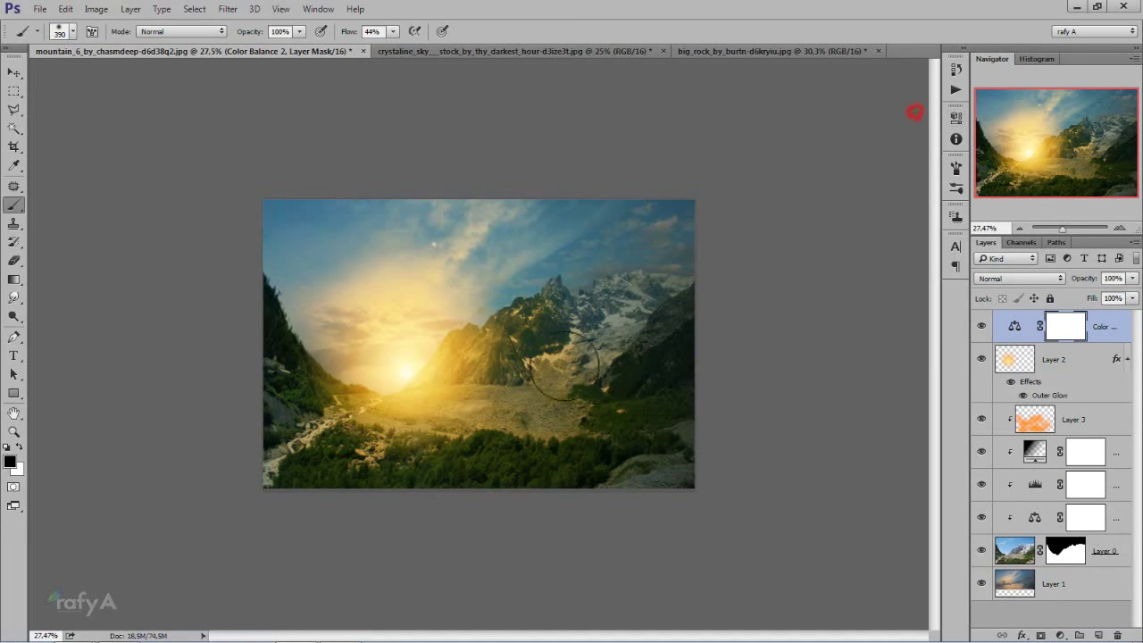
Bring up the big rock photo document
scroll(559, 382, down, 5)
scroll(561, 383, up, 3)
scroll(560, 384, up, 3)
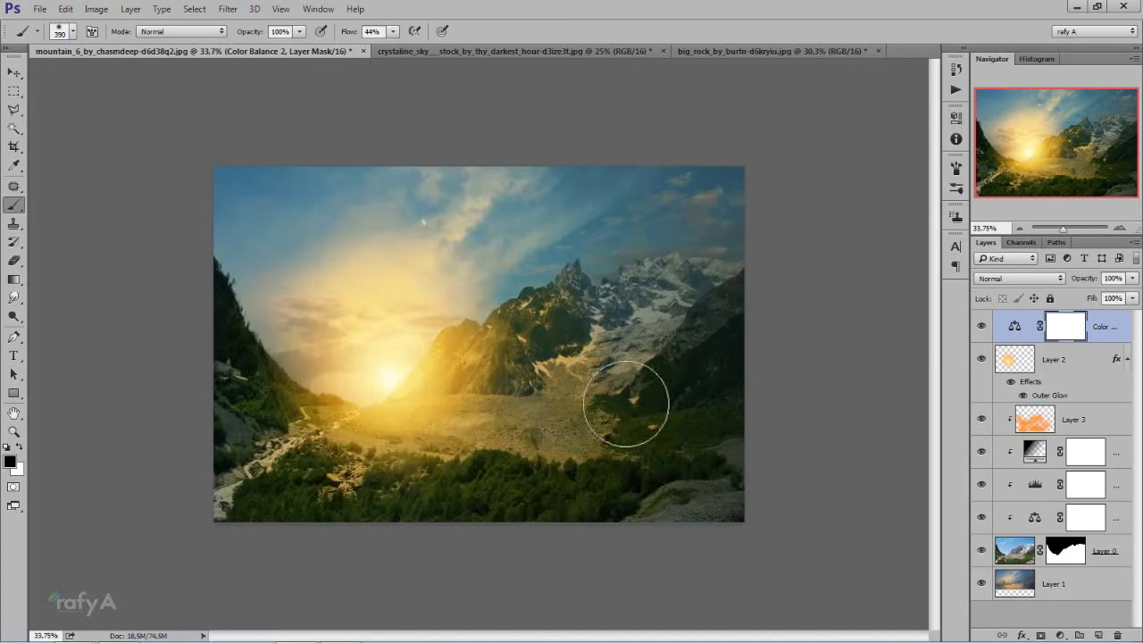
click(982, 327)
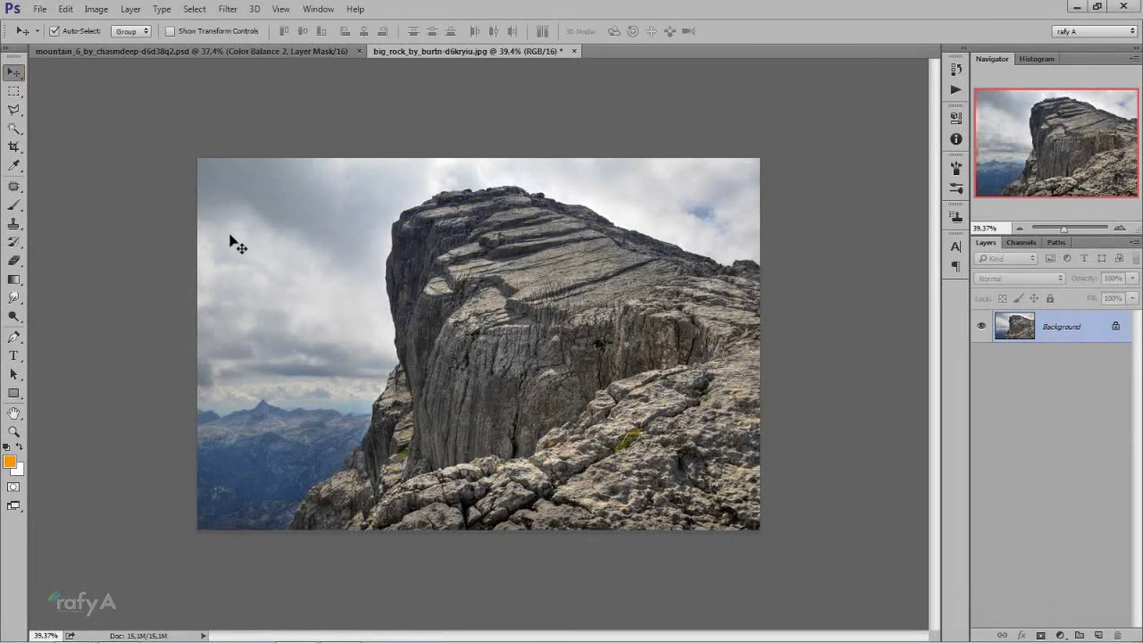
With Quick Selection, select the rock's top ridge, left side and central face
click(13, 128)
click(79, 131)
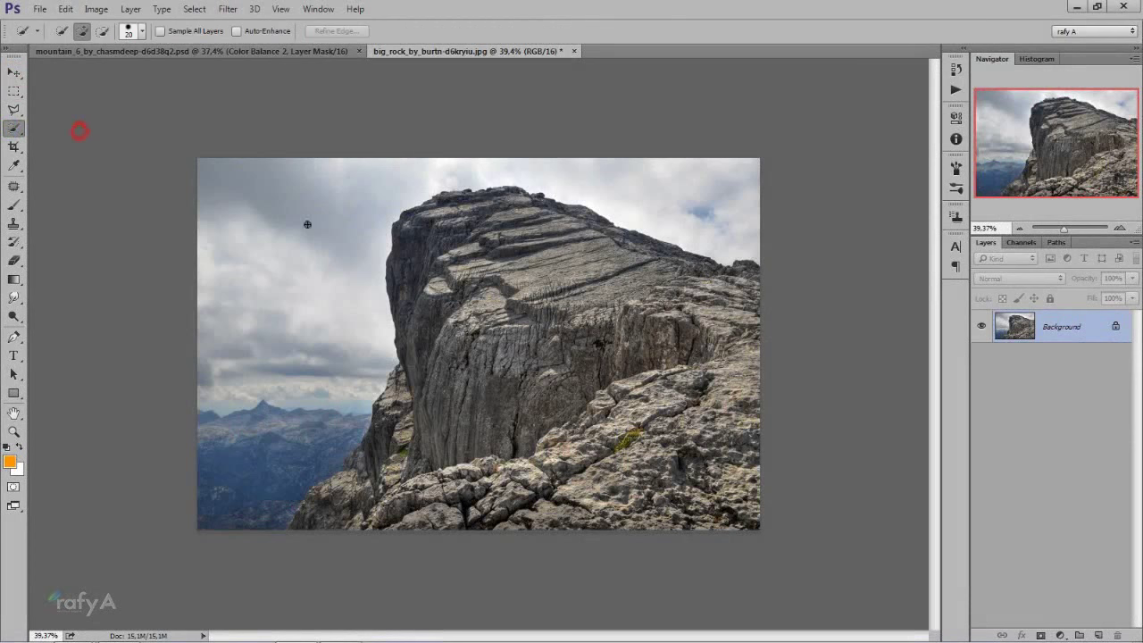
mouse_move(399, 233)
mouse_down()
mouse_move(458, 199)
mouse_move(527, 200)
mouse_move(638, 243)
mouse_move(755, 268)
mouse_up()
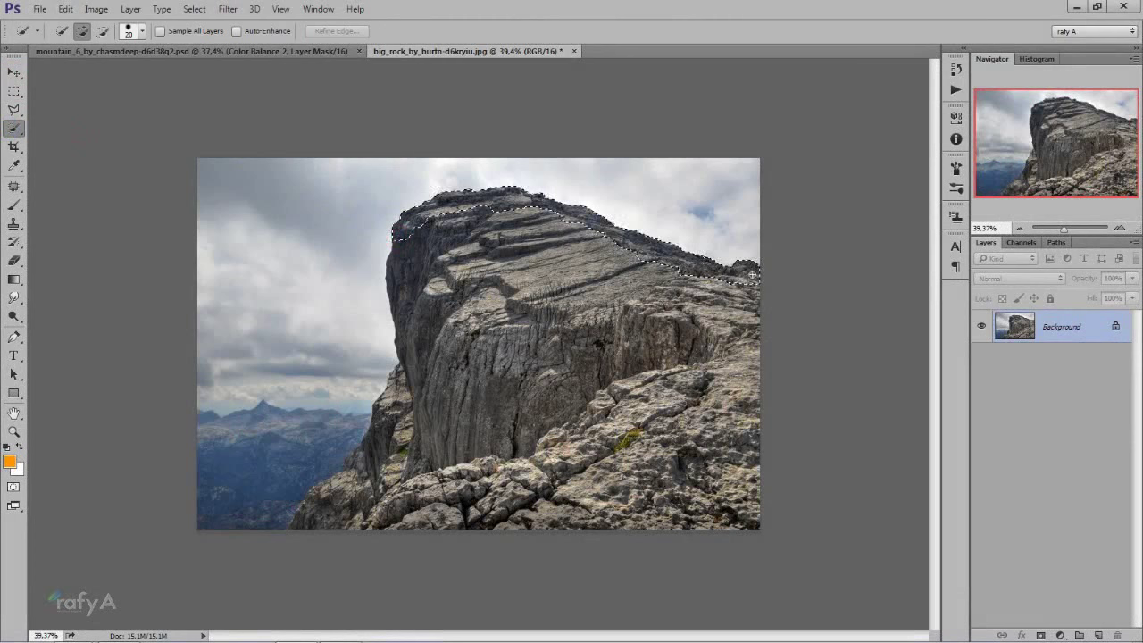
mouse_move(414, 243)
mouse_down()
mouse_move(401, 304)
mouse_move(409, 392)
mouse_move(306, 526)
mouse_up()
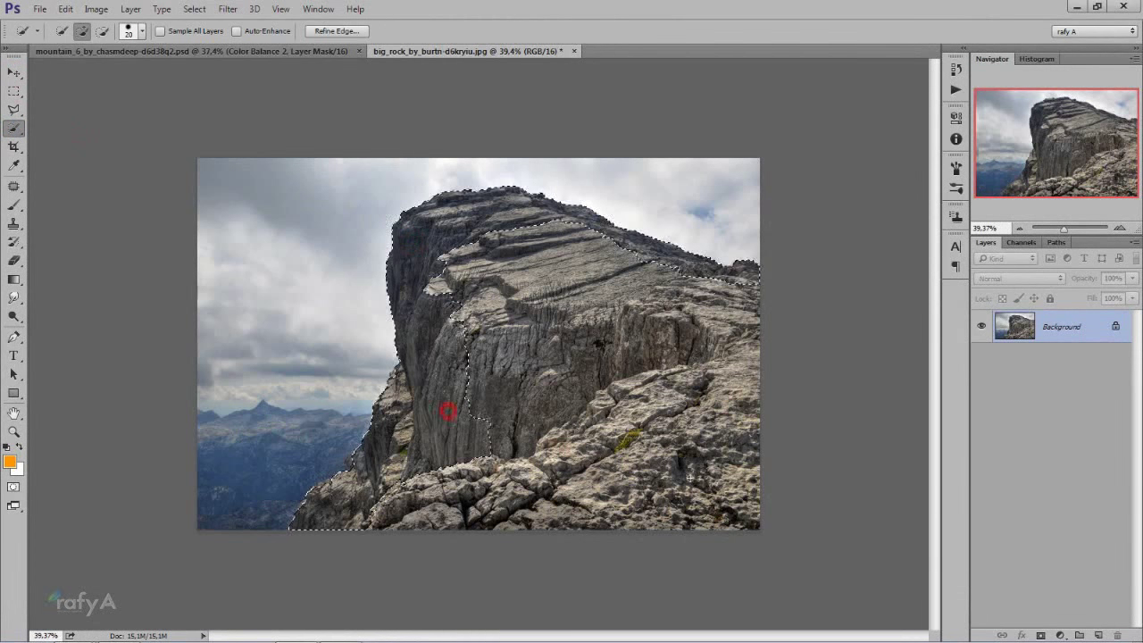
drag(446, 408, 705, 482)
Resize the brush with ] and [ to add the upper face, lower-right and lower rocks to the selection
key(bracketright)
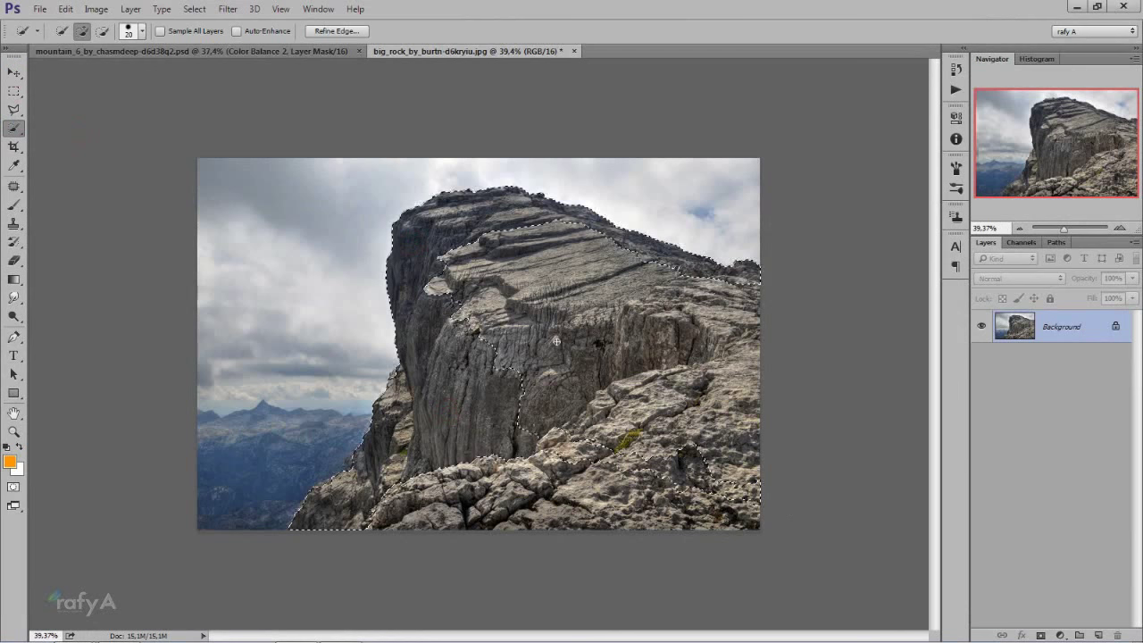
drag(554, 336, 482, 276)
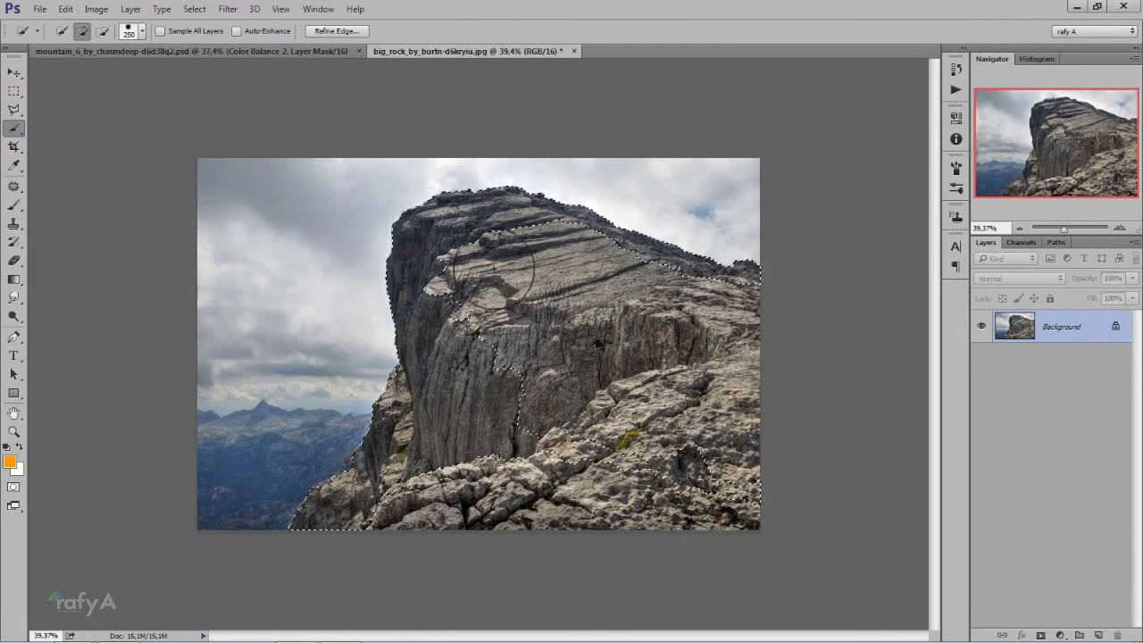
key(bracketright)
key(bracketright)
key(bracketright)
drag(743, 377, 741, 492)
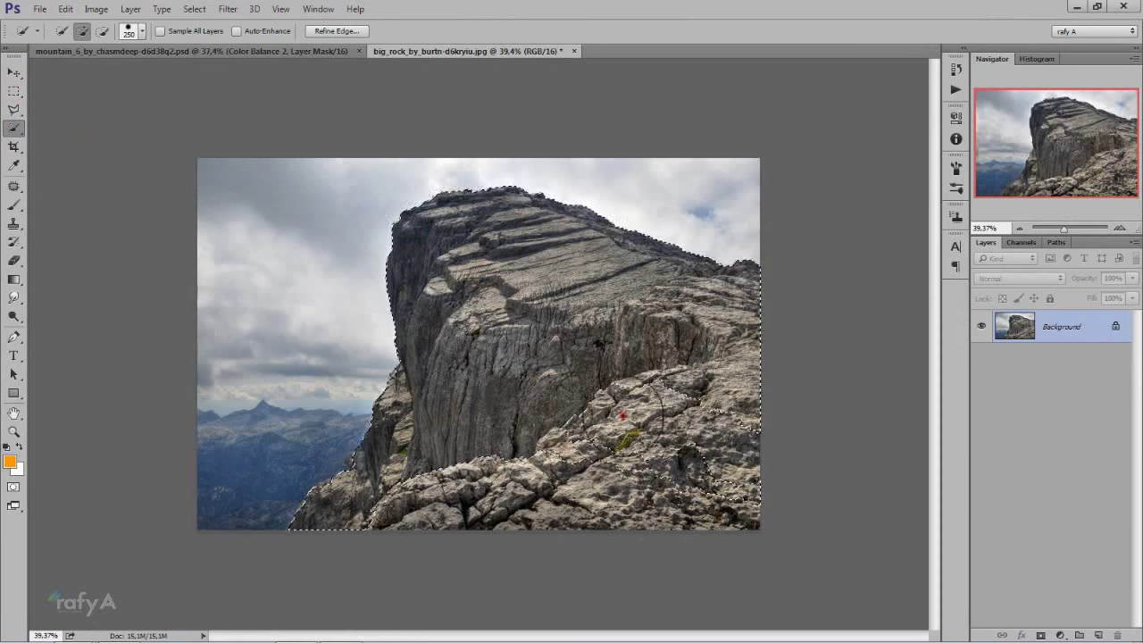
key(bracketleft)
drag(576, 464, 556, 459)
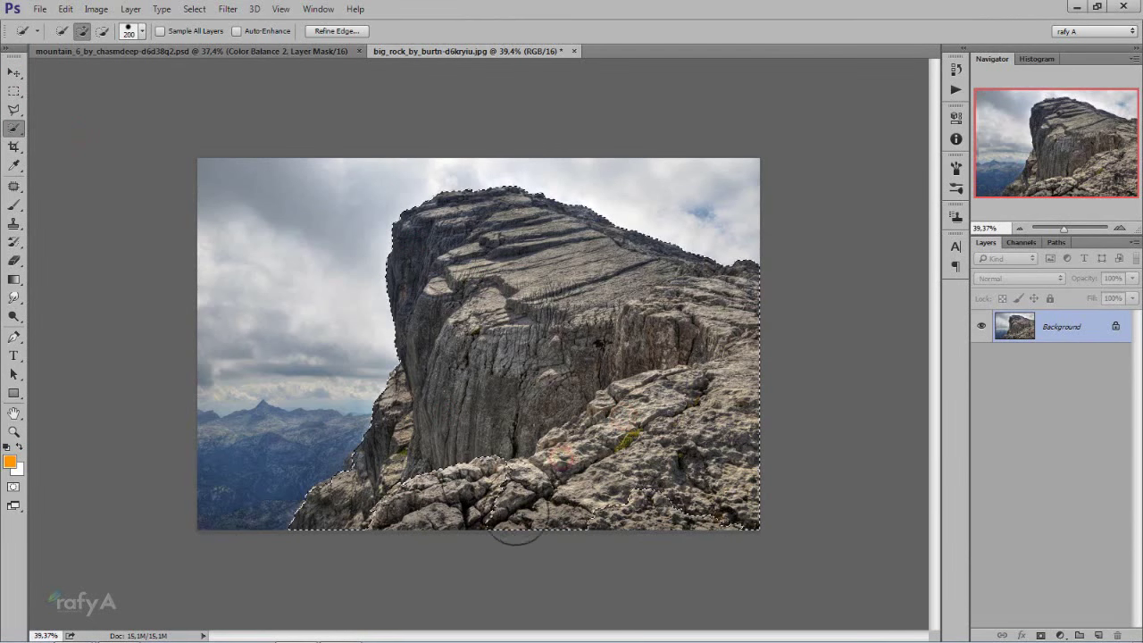
drag(510, 528, 658, 535)
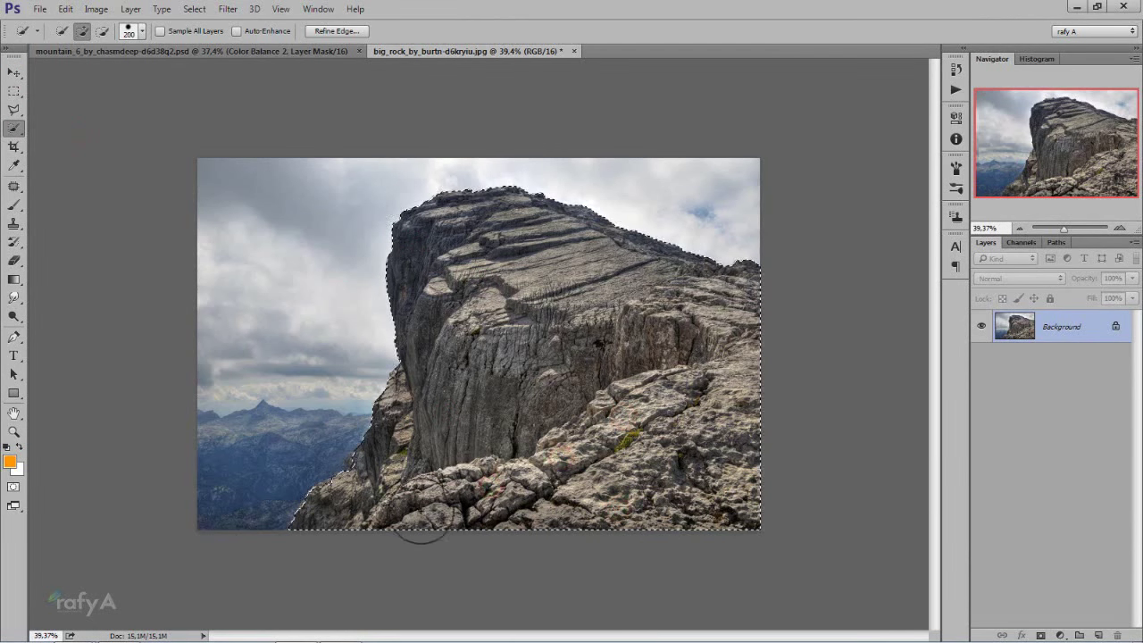
scroll(330, 284, up, 2)
scroll(339, 283, up, 1)
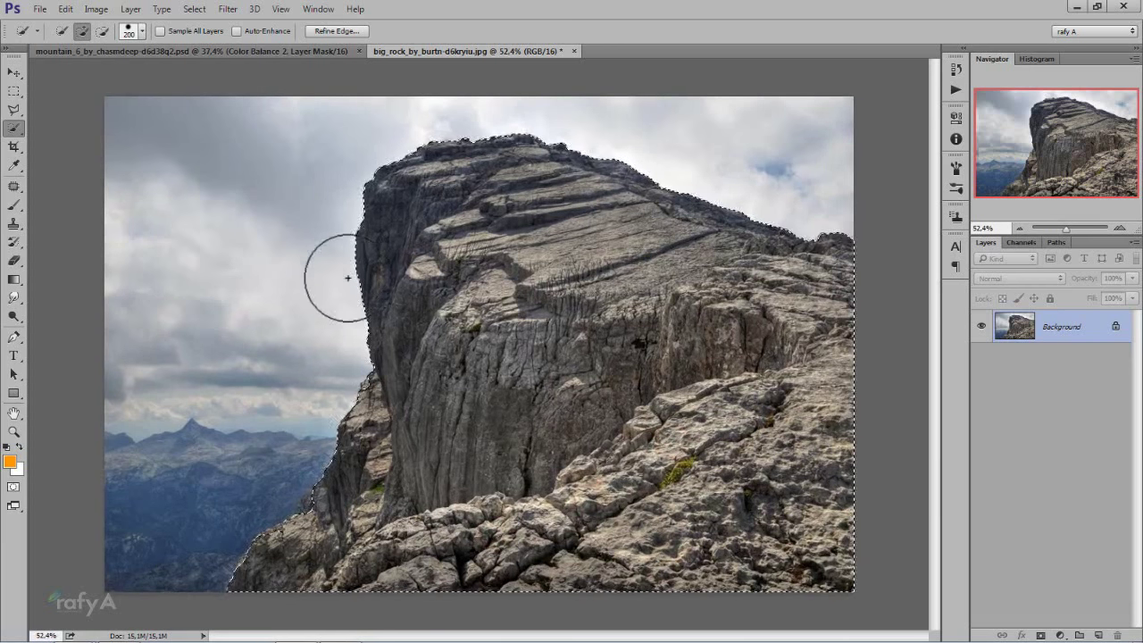
Mask out the rock's sky and drag the cliff into the valley composite, nudging it right and down
click(1040, 634)
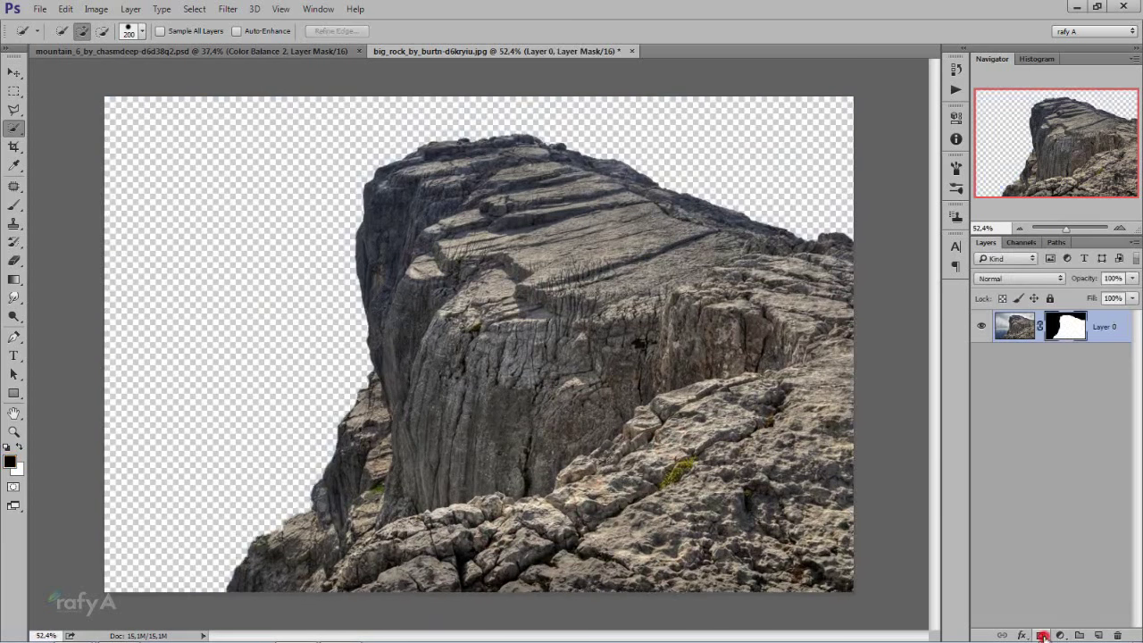
click(13, 72)
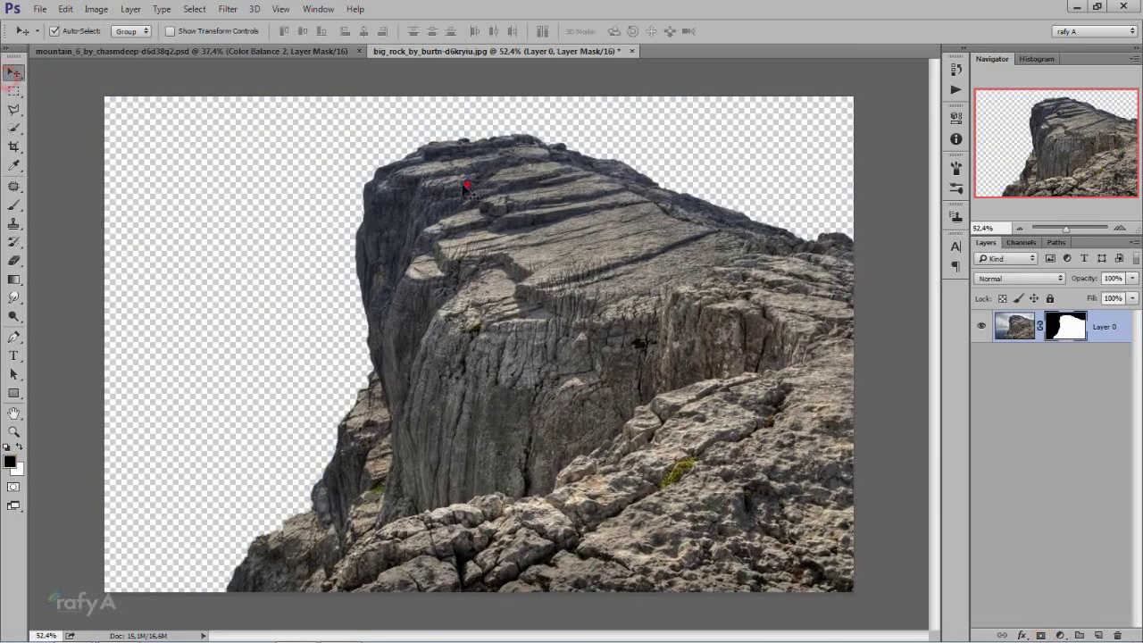
mouse_move(467, 182)
mouse_down()
mouse_move(357, 143)
mouse_move(319, 107)
mouse_move(192, 51)
mouse_move(515, 294)
mouse_up()
alt+scroll(488, 325, down, 1)
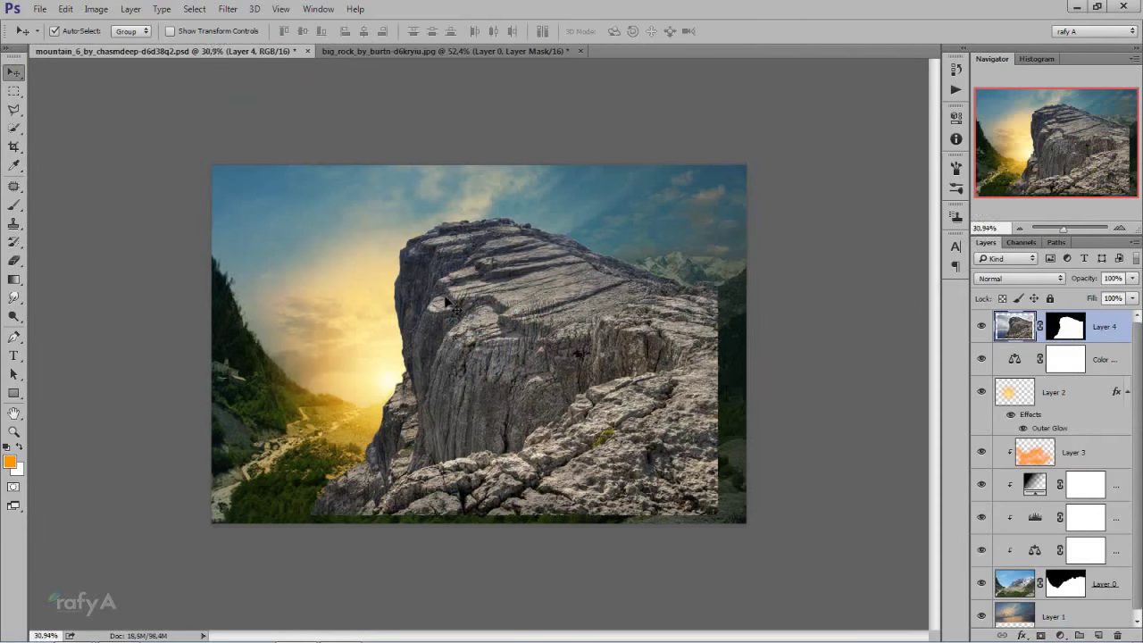
alt+scroll(492, 332, down, 2)
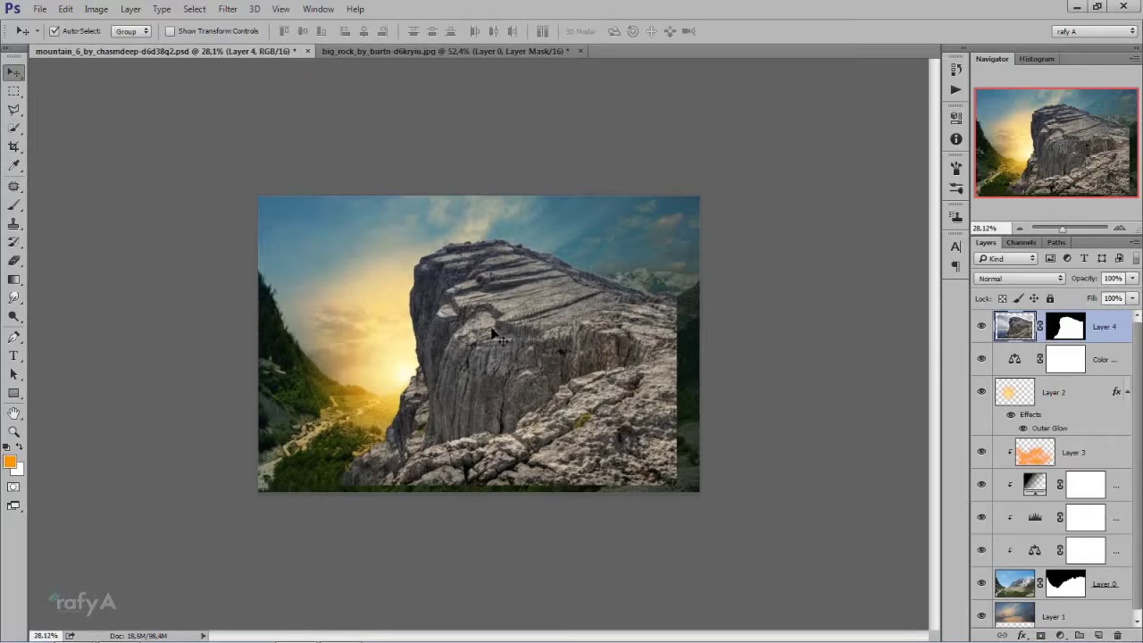
mouse_move(512, 338)
mouse_down()
mouse_move(509, 313)
mouse_move(542, 343)
mouse_up()
Free-transform the rock down to about three-quarters size and reposition it up-left
key(ctrl+t)
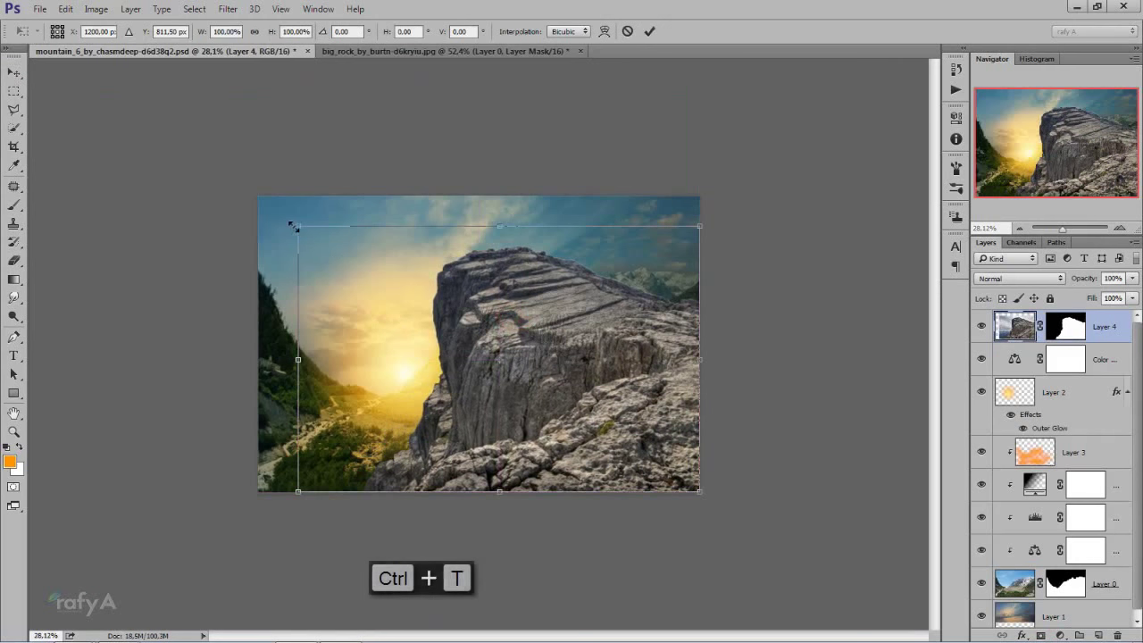
drag(297, 226, 392, 309)
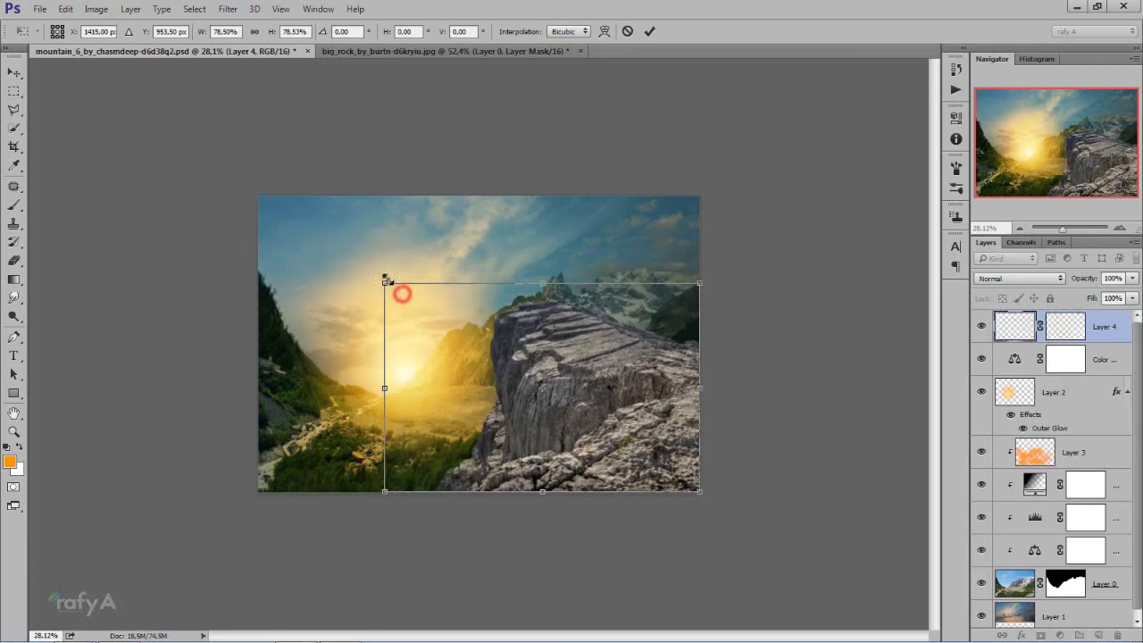
drag(401, 293, 375, 280)
drag(574, 327, 502, 335)
Flip the rock horizontally, shrink it to about 71% in the lower-left corner, and commit
right_click(563, 352)
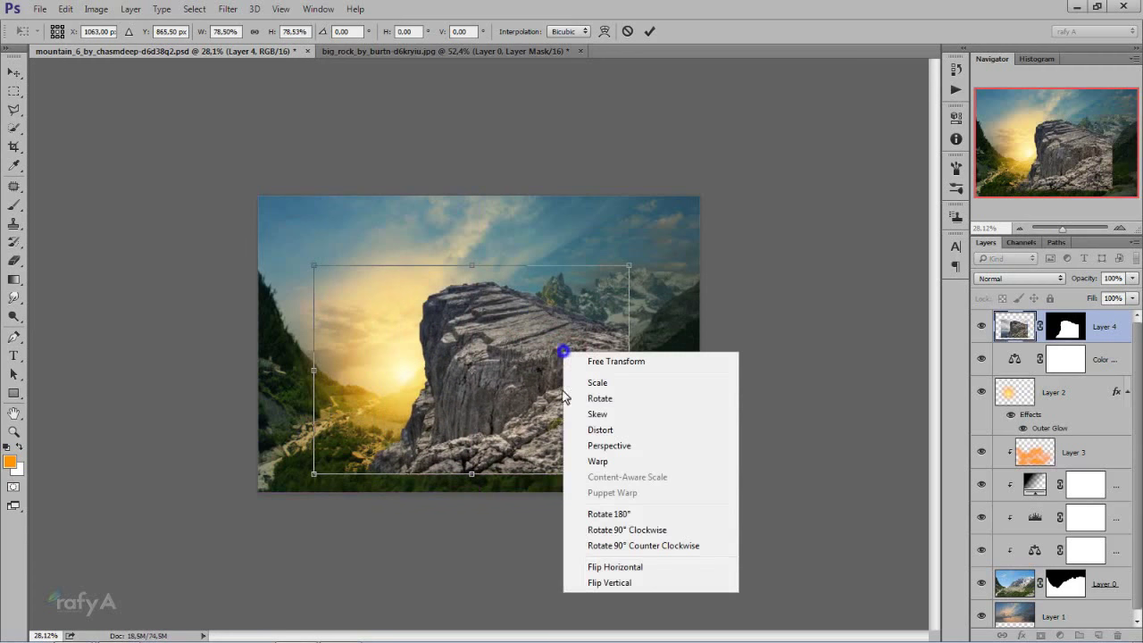
click(666, 567)
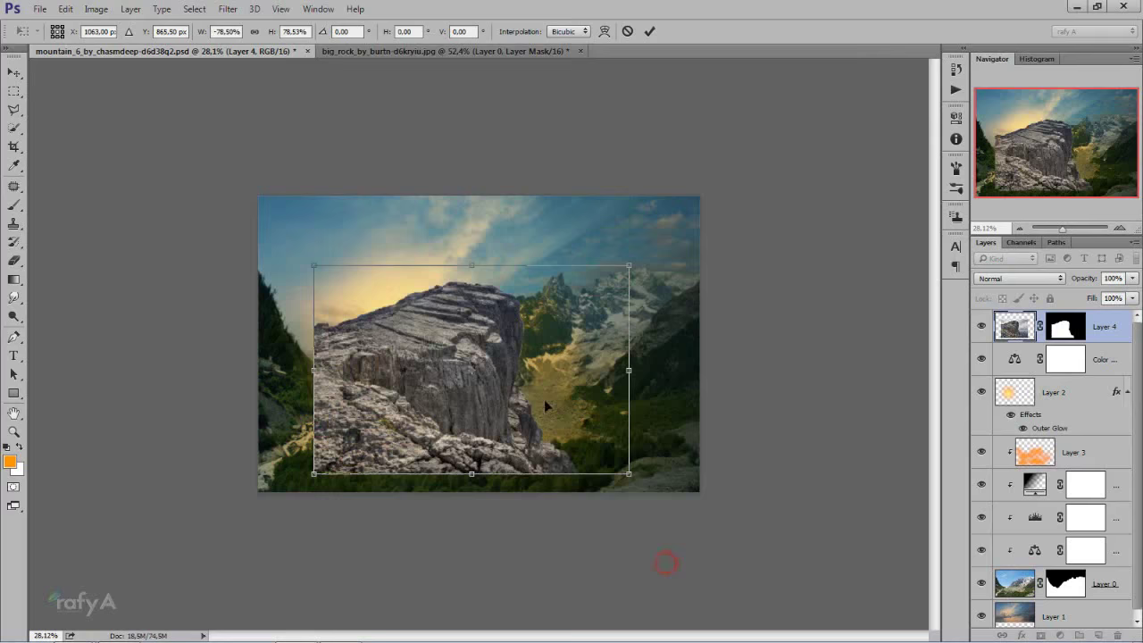
mouse_move(545, 405)
mouse_down()
mouse_move(452, 406)
mouse_move(447, 446)
mouse_move(482, 453)
mouse_up()
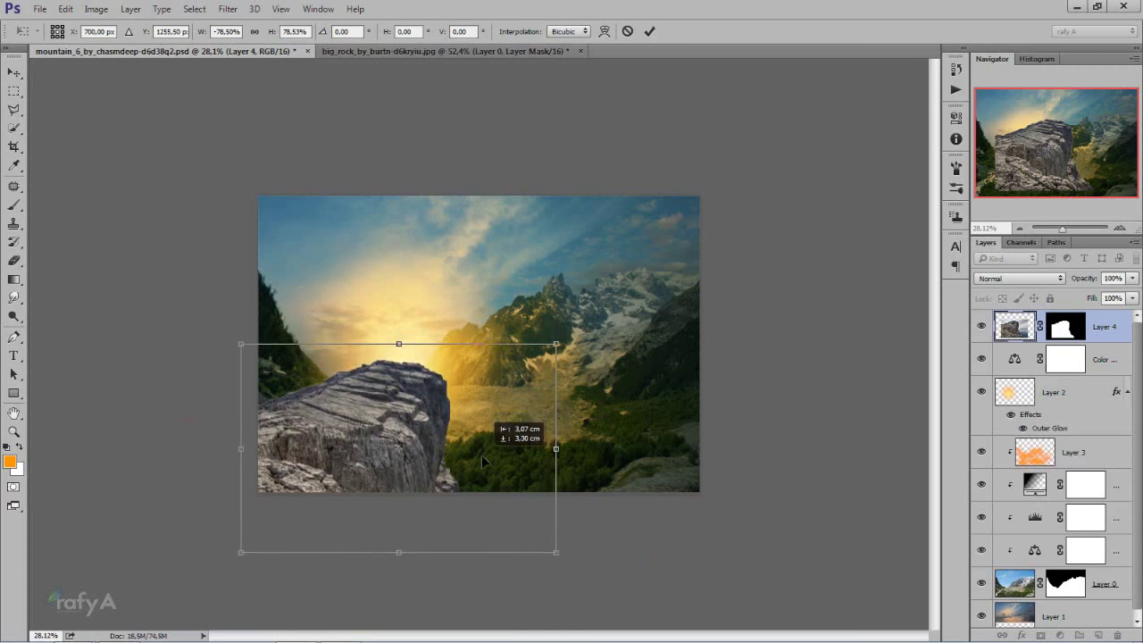
drag(482, 452, 485, 466)
drag(555, 553, 523, 530)
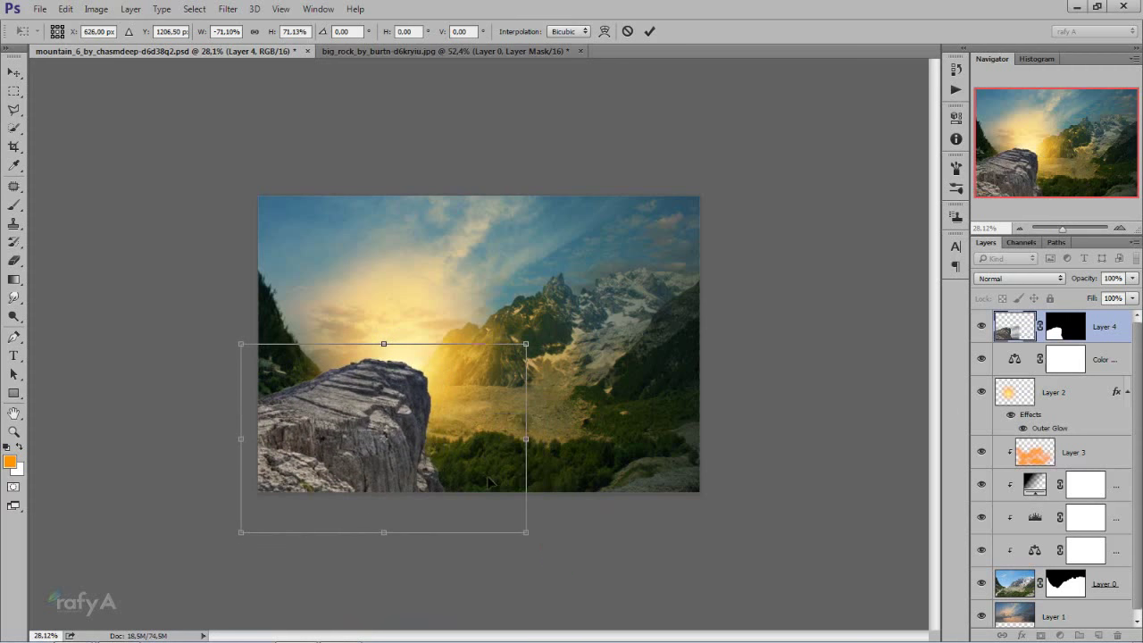
mouse_move(490, 483)
mouse_down()
mouse_move(523, 435)
mouse_move(499, 490)
mouse_up()
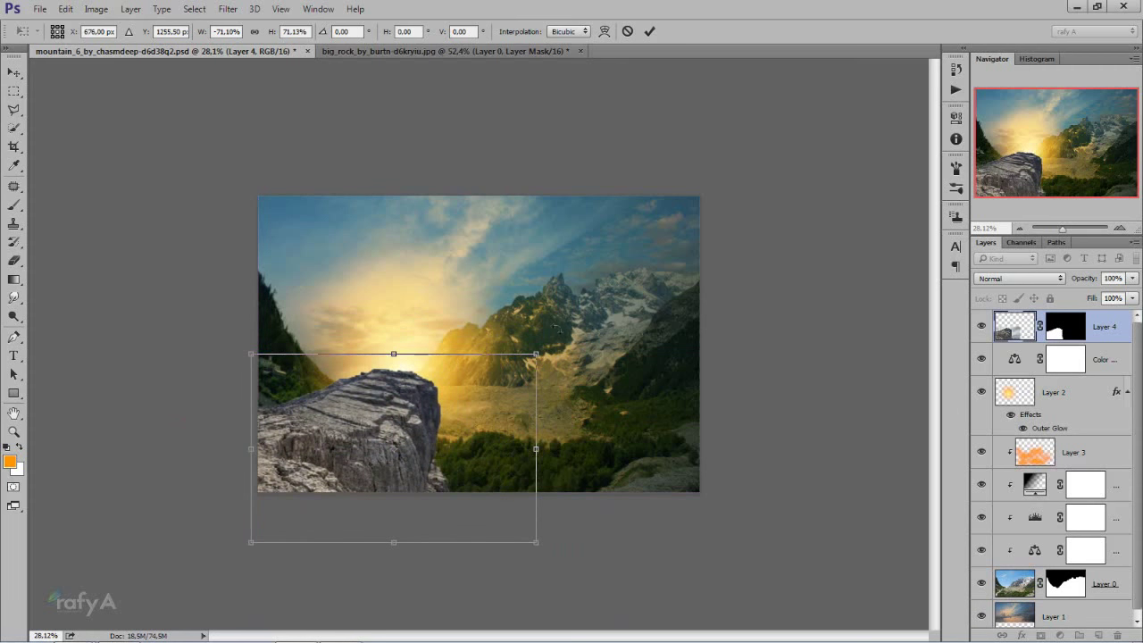
click(650, 31)
key(ctrl+0)
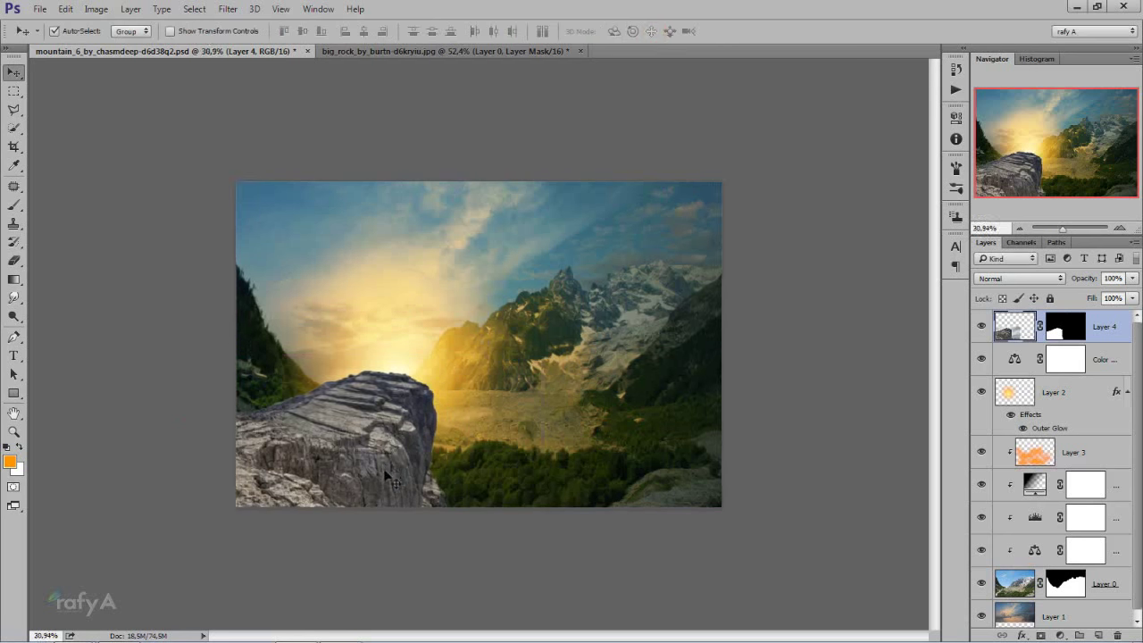
Bring up the list of new adjustment layers
scroll(370, 486, up, 2)
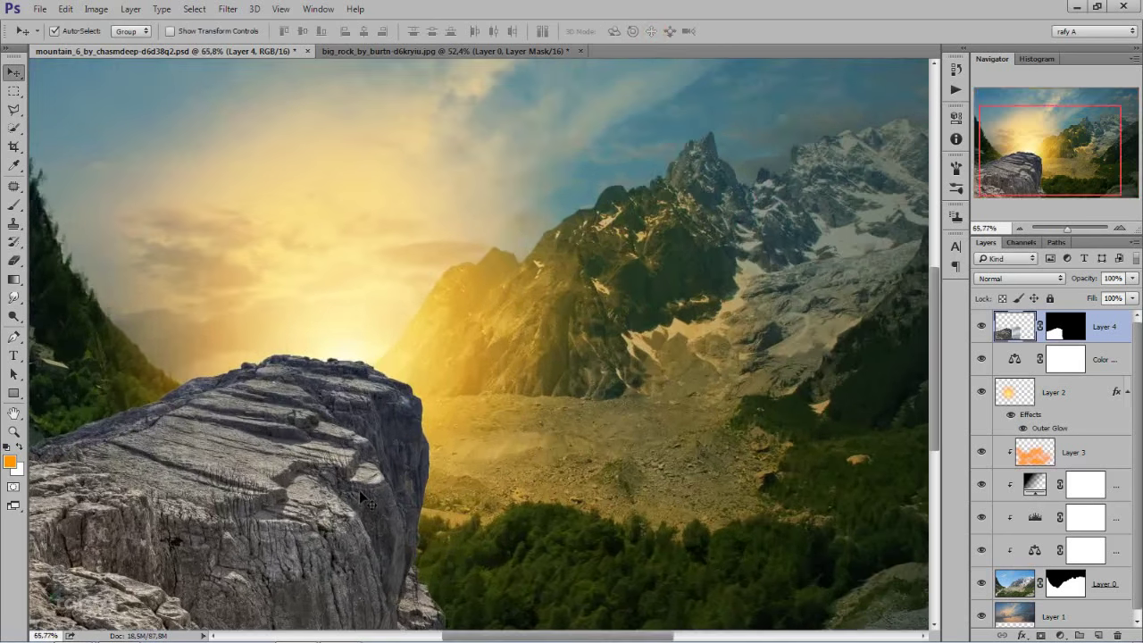
scroll(359, 490, down, 3)
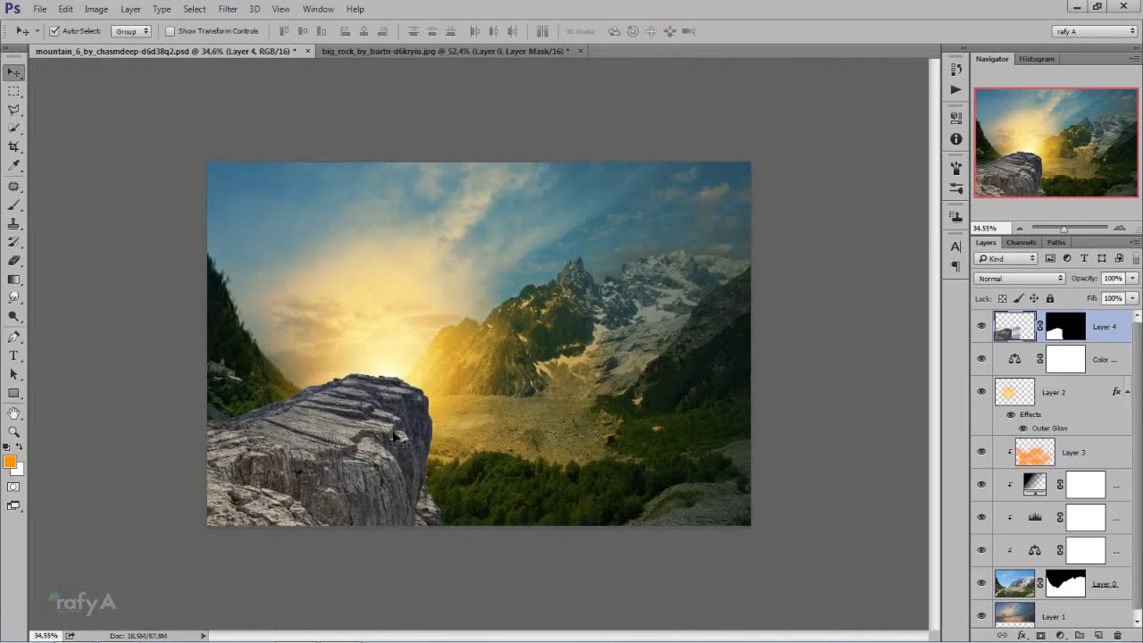
scroll(390, 444, up, 1)
click(1059, 635)
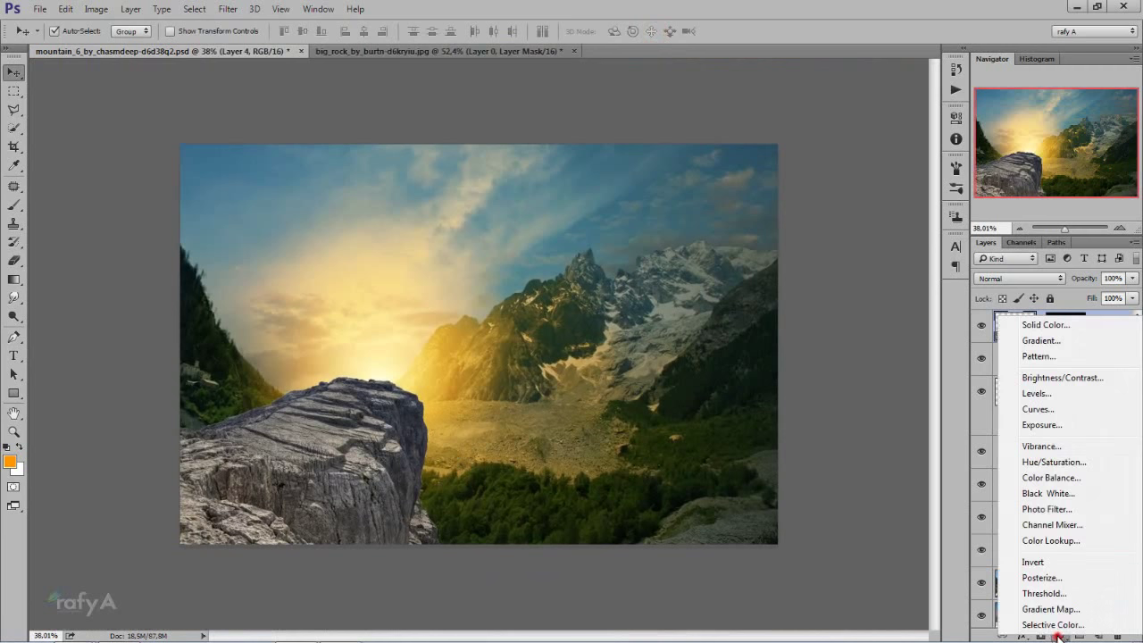
Add a Curves layer clipped to Layer 4, midtones 126→80 and whites lowered to 204
click(1038, 408)
click(828, 350)
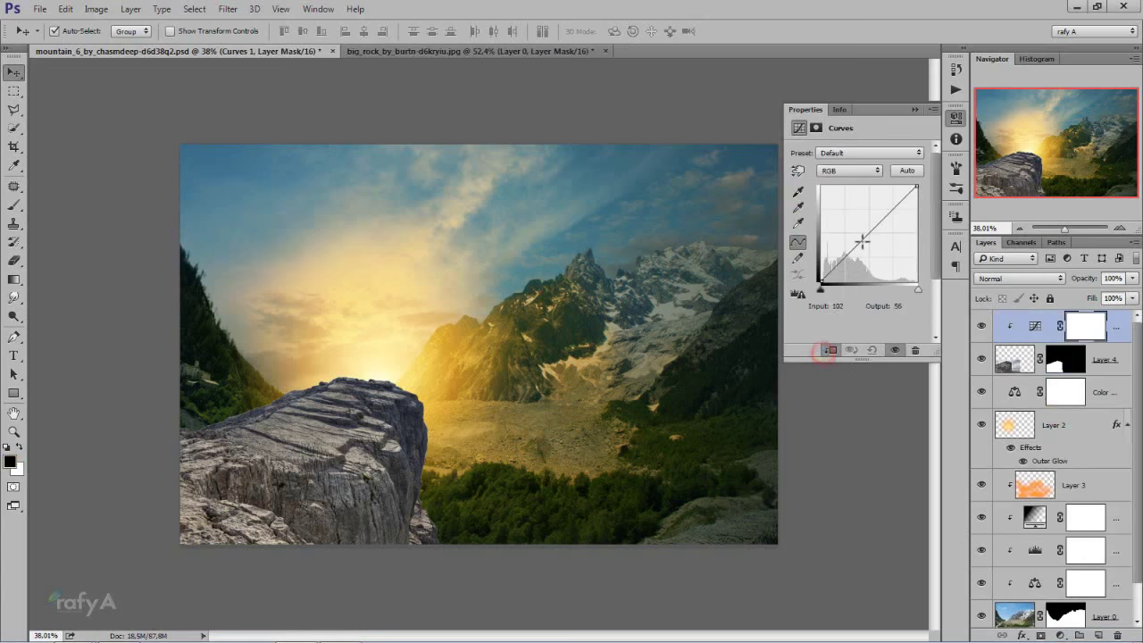
drag(862, 241, 870, 252)
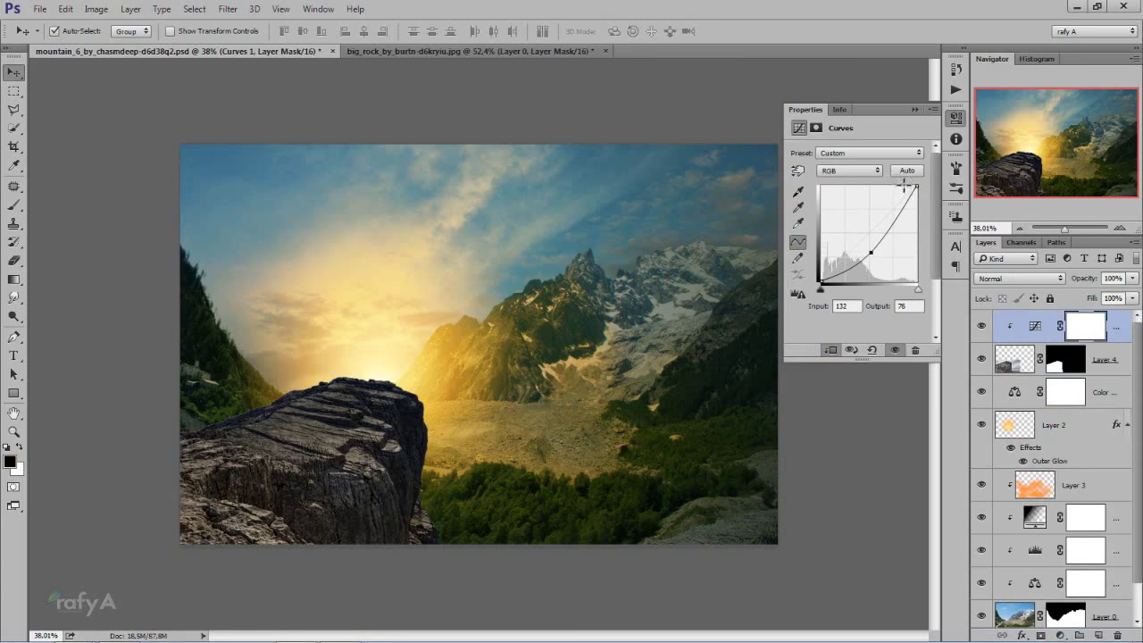
drag(915, 186, 923, 201)
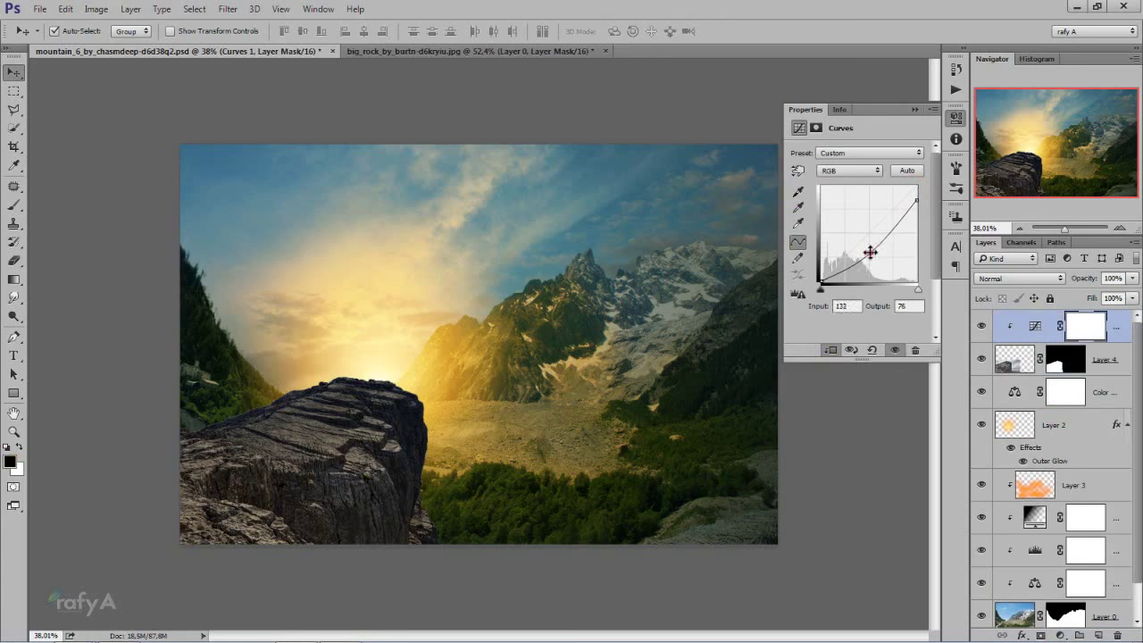
drag(870, 251, 871, 251)
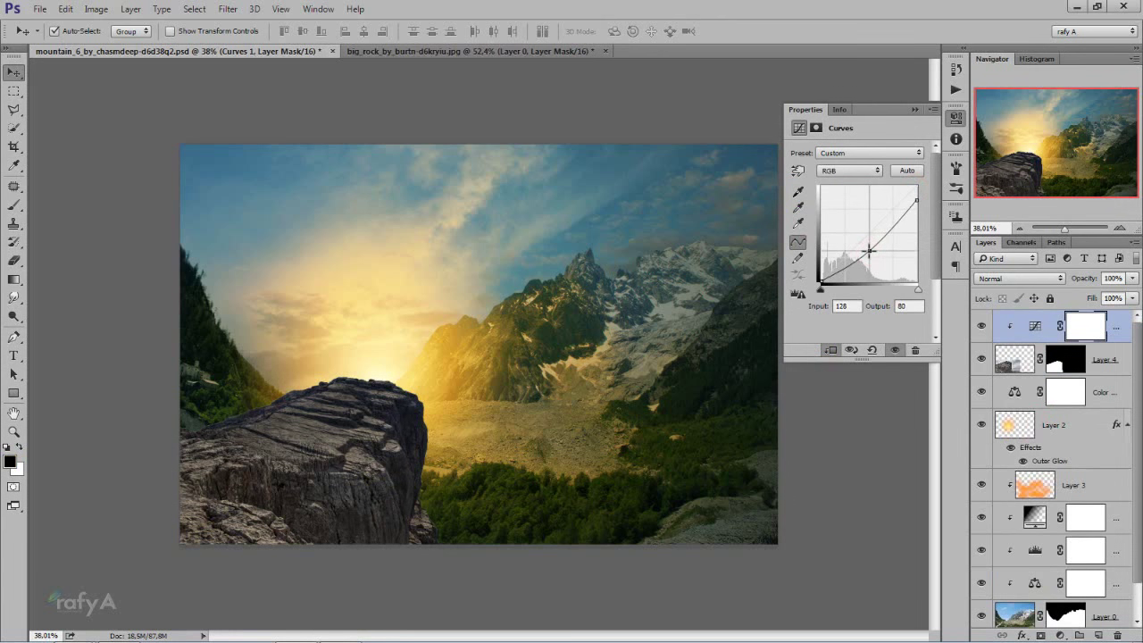
drag(870, 251, 868, 252)
click(915, 199)
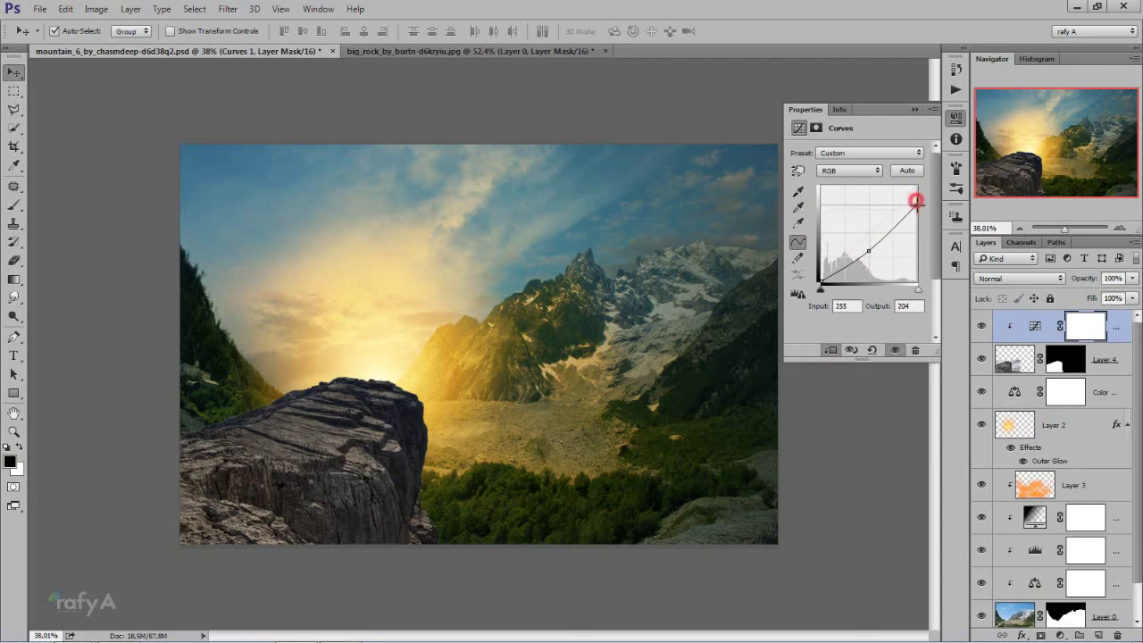
click(913, 109)
Toggle Curves 1 to compare the rock before and after, then bring up the adjustment list
click(981, 326)
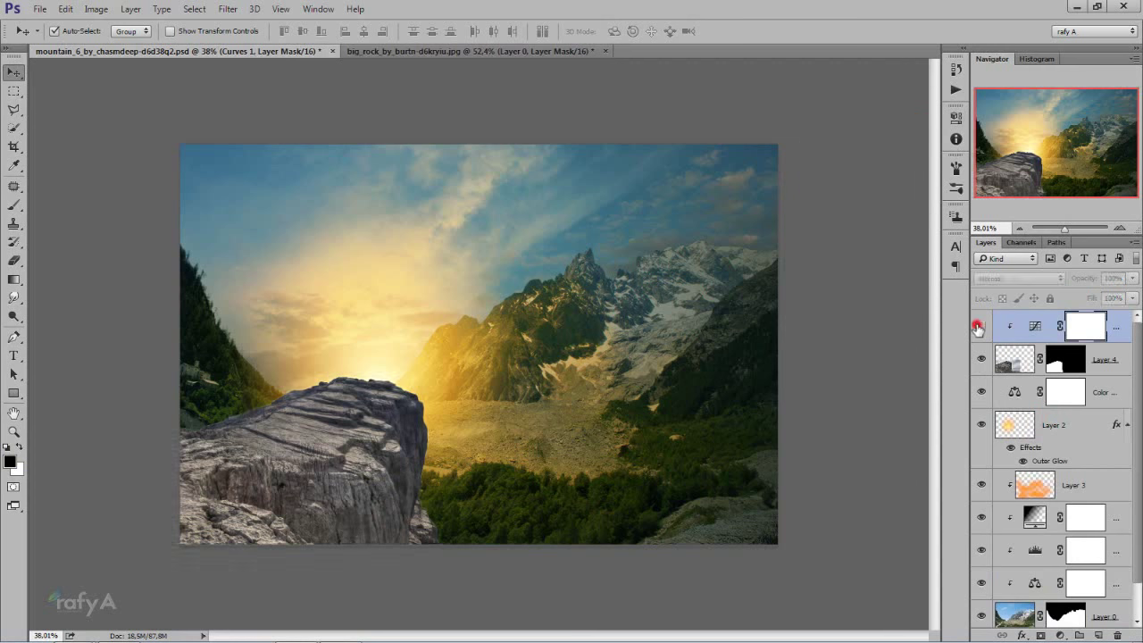
scroll(511, 396, down, 2)
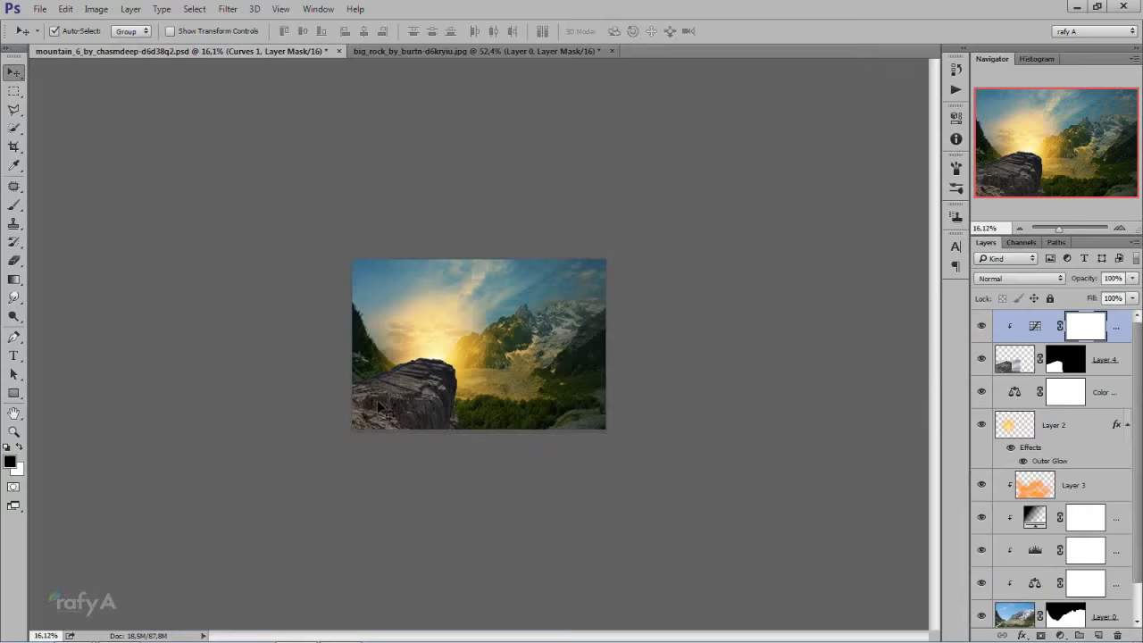
scroll(510, 396, up, 2)
scroll(625, 375, up, 1)
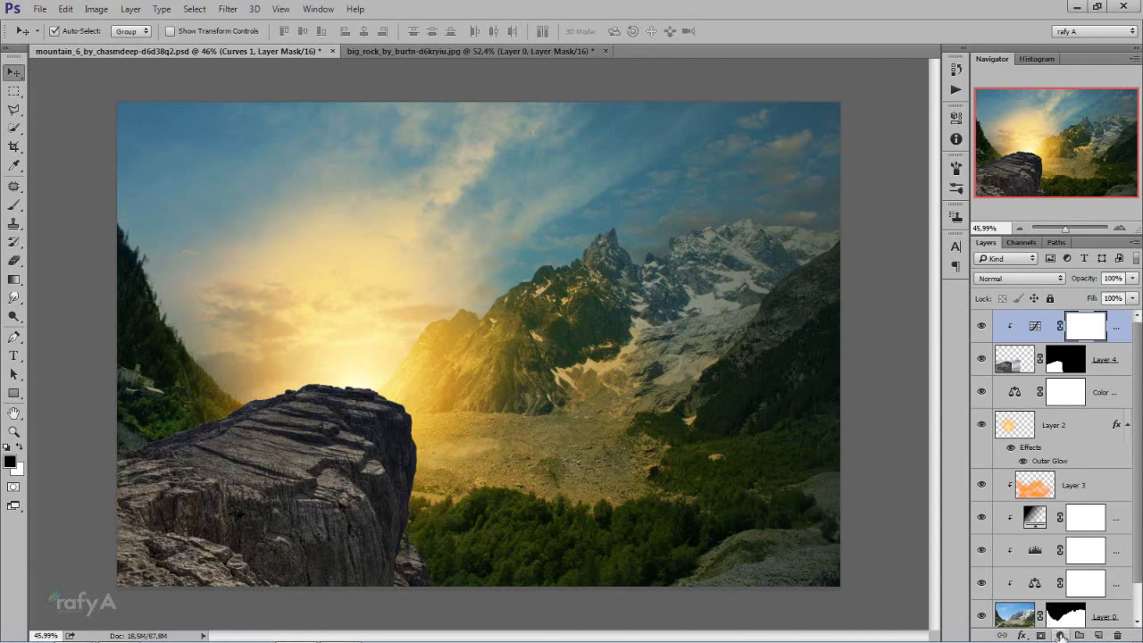
click(1060, 634)
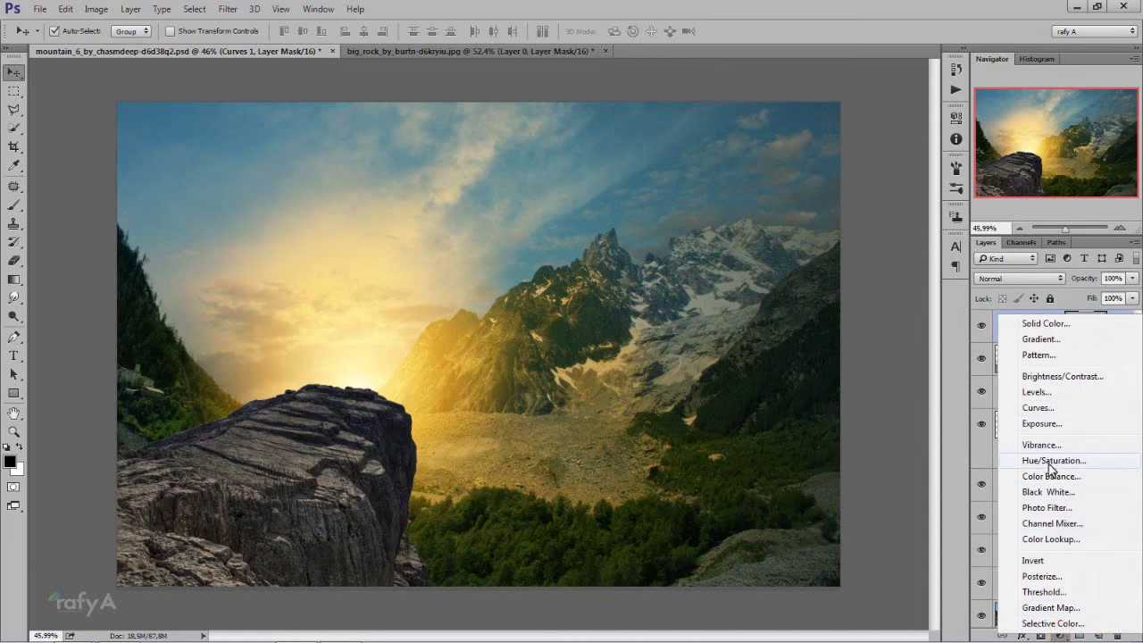
Add a clipped Color Balance adjustment shifting the rock toward cyan and blue
click(1050, 476)
click(831, 349)
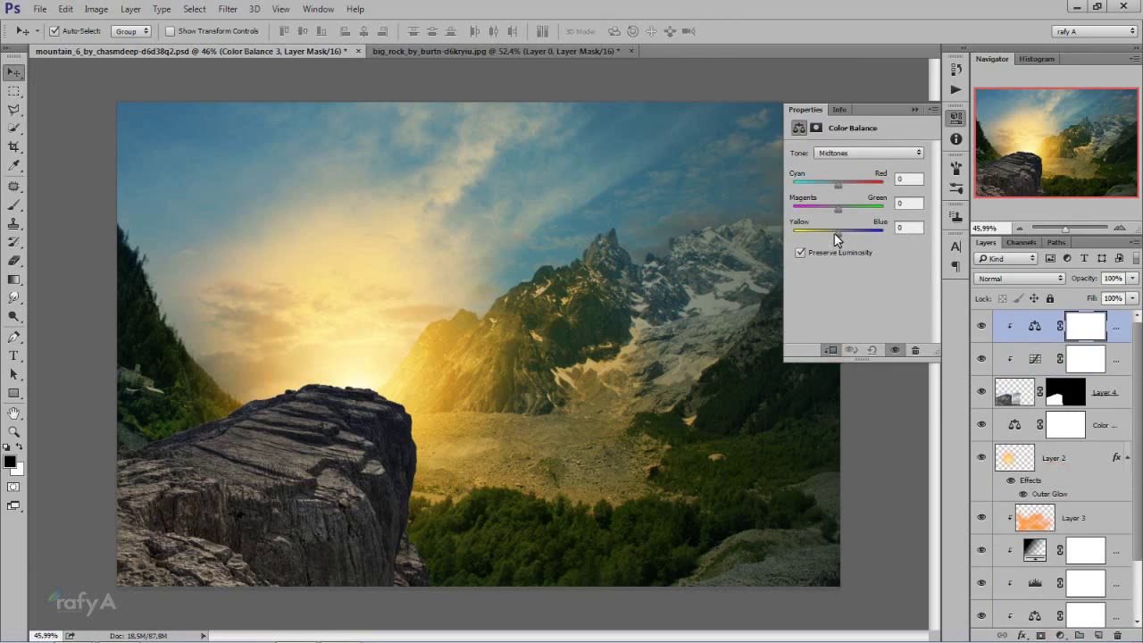
drag(838, 234, 831, 234)
drag(837, 183, 841, 208)
drag(834, 233, 829, 233)
click(912, 109)
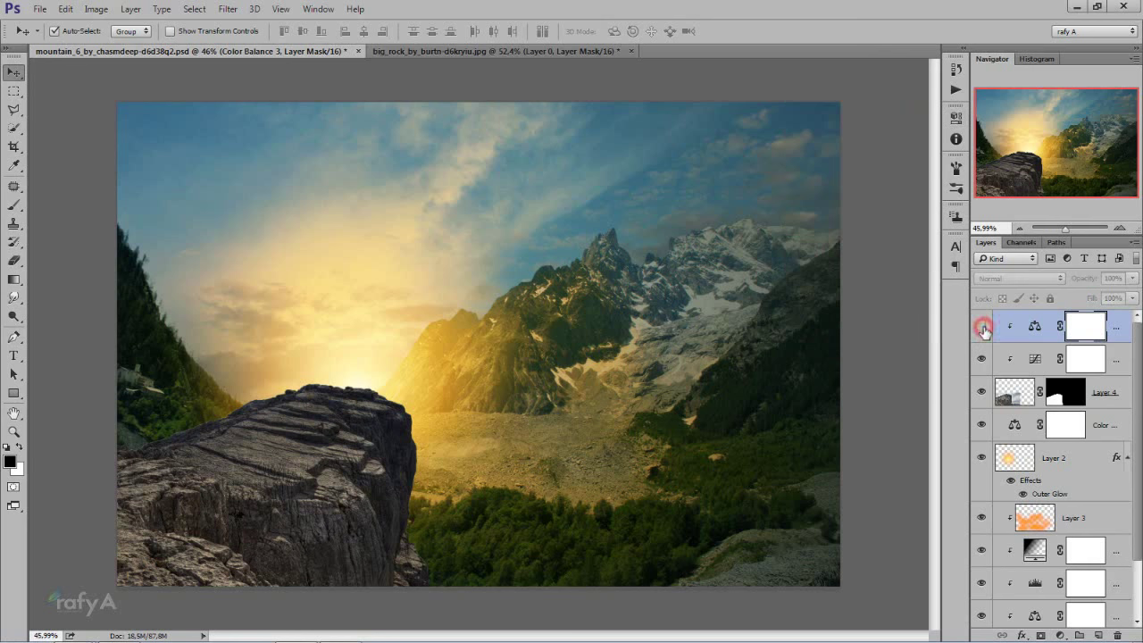
Select the rock's Layer 4, widen the panels, and open its Layer Style settings
scroll(442, 398, down, 8)
scroll(442, 397, up, 2)
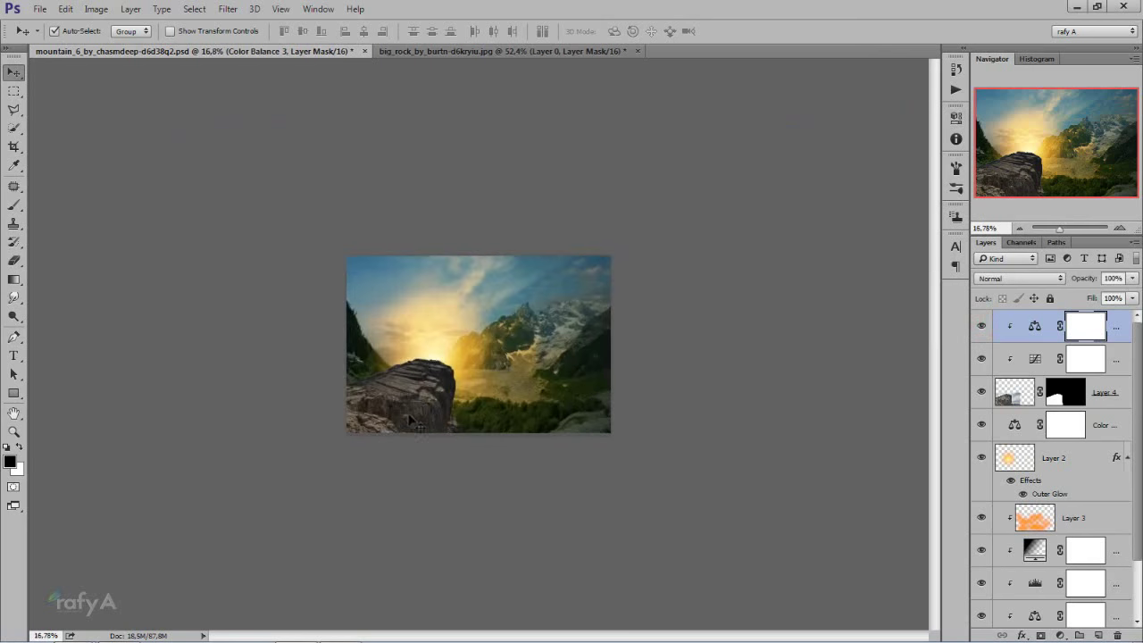
scroll(428, 406, up, 2)
scroll(416, 418, up, 2)
scroll(403, 426, up, 1)
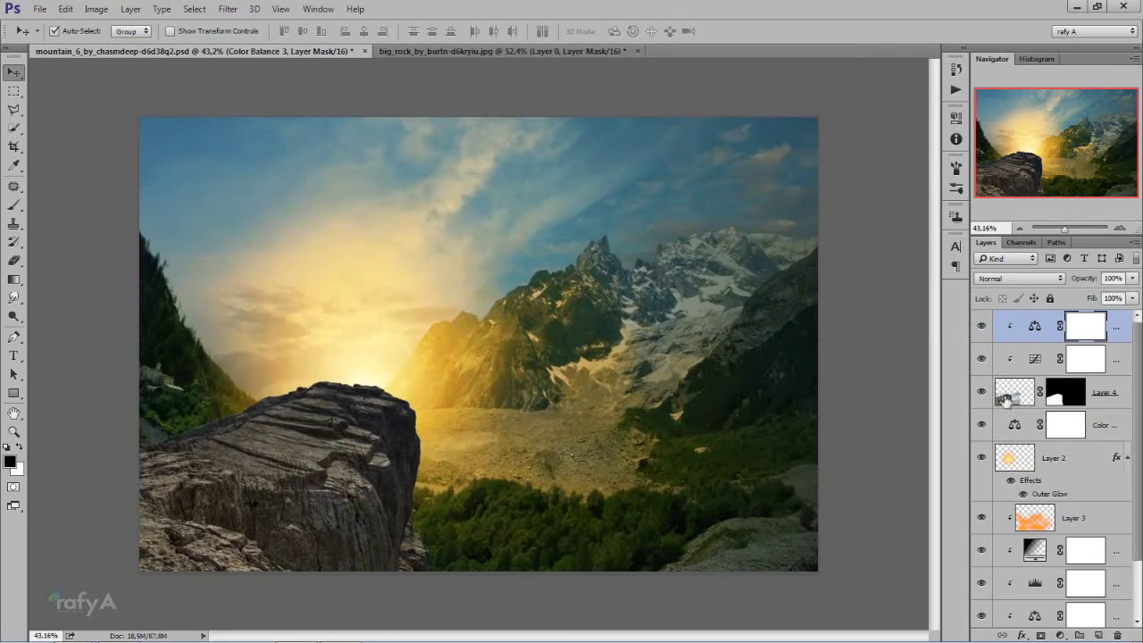
scroll(422, 539, up, 2)
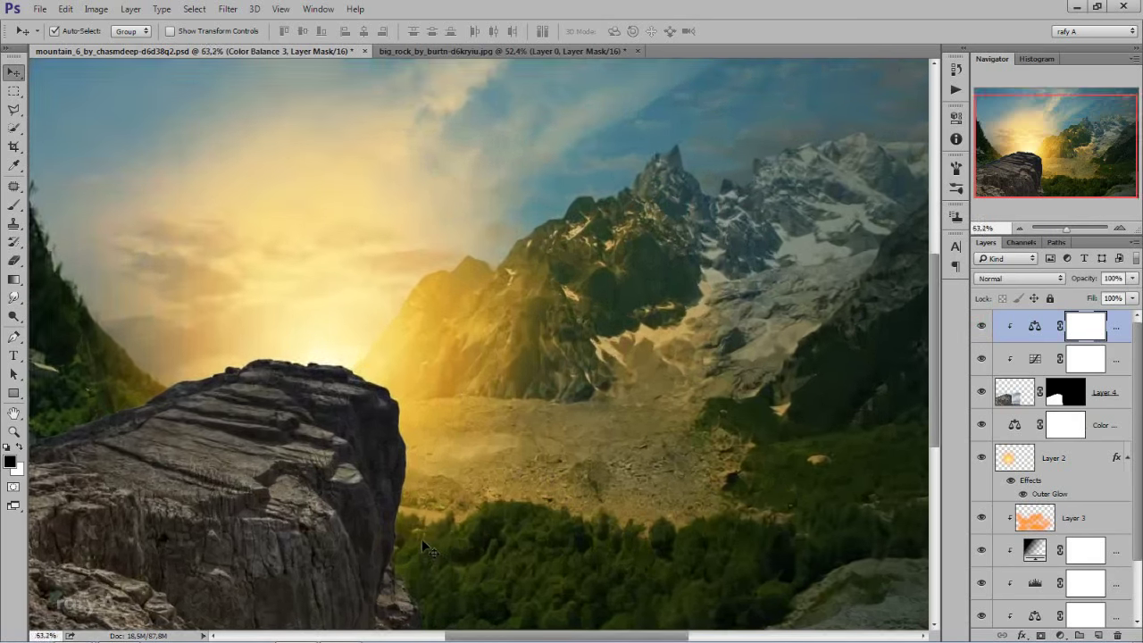
scroll(421, 538, up, 2)
scroll(390, 418, up, 1)
scroll(390, 418, up, 1)
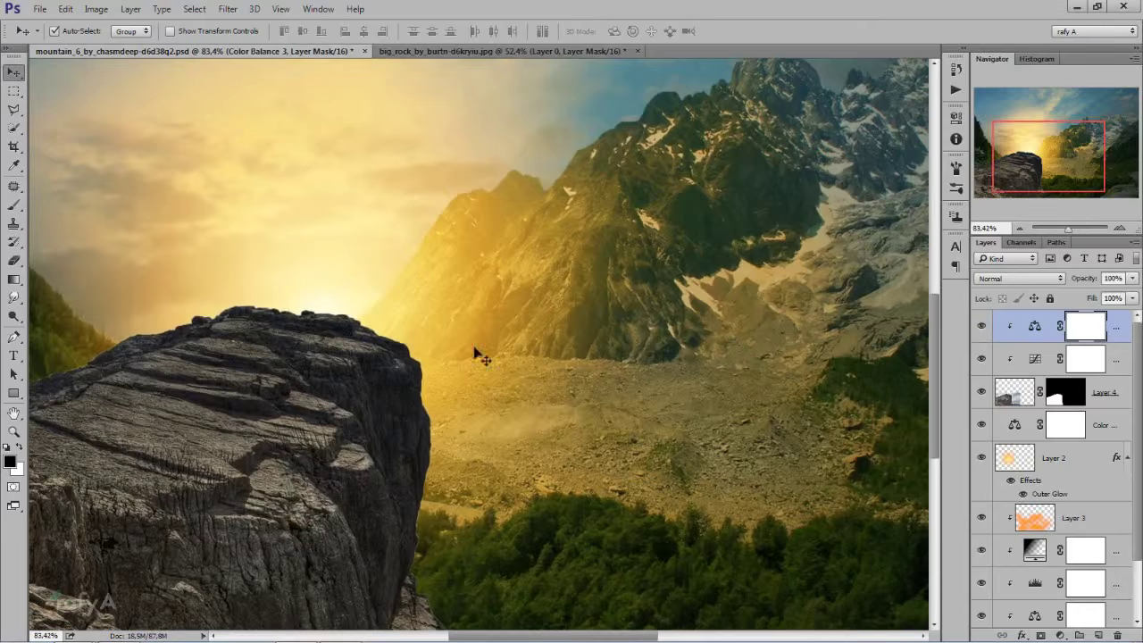
click(1120, 397)
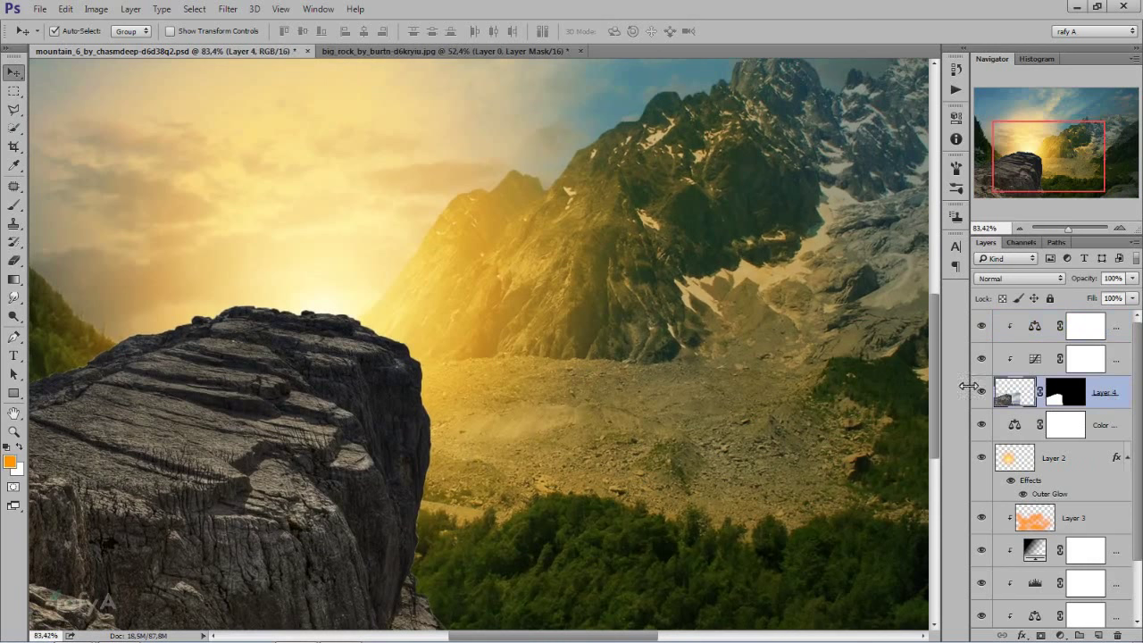
drag(965, 384, 924, 388)
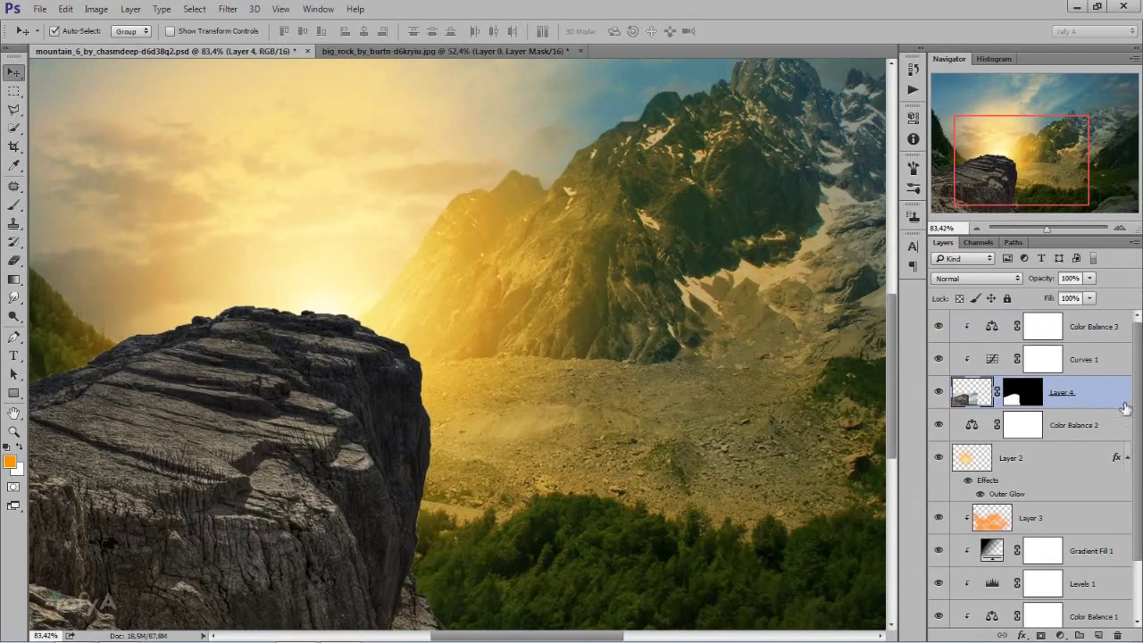
double_click(1104, 395)
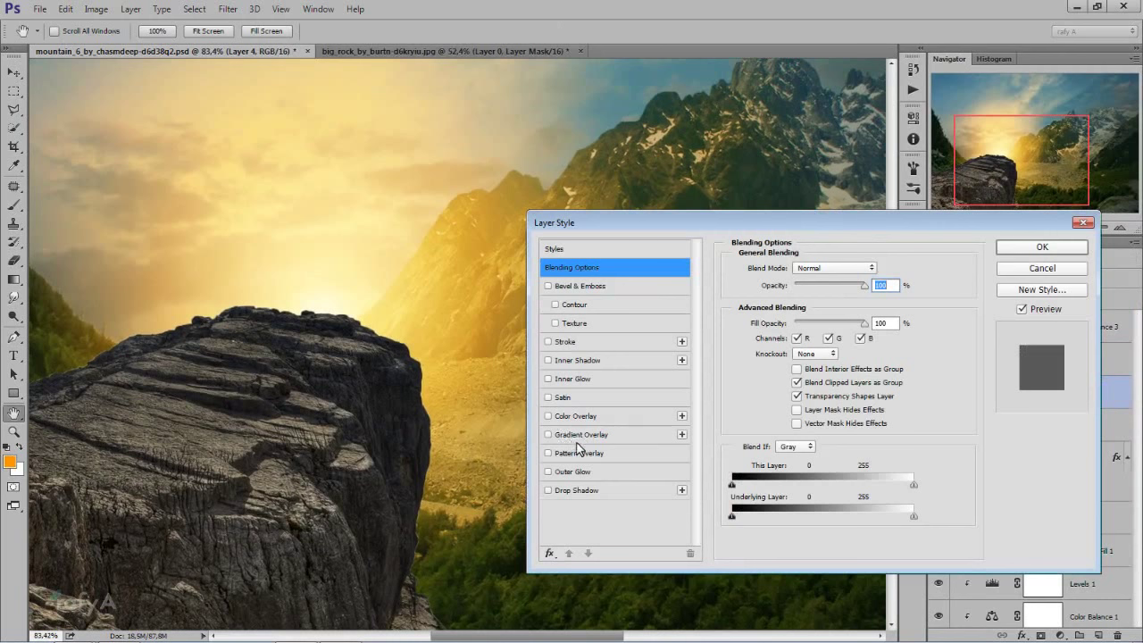
Turn on an orange Inner Glow with Color Dodge blending for the rock
click(581, 379)
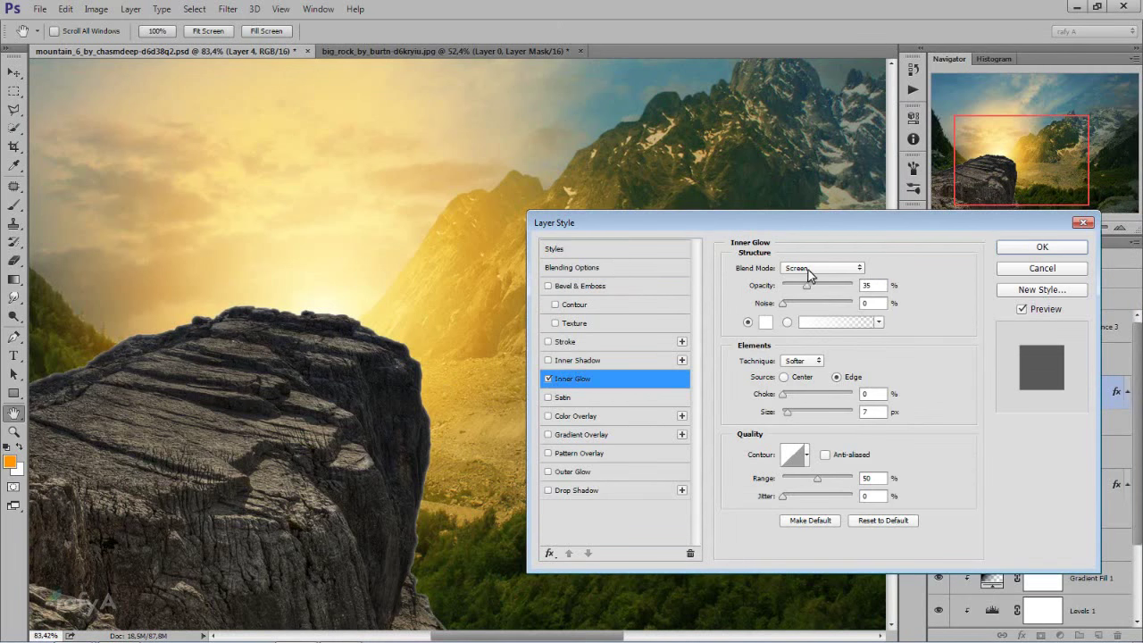
click(809, 271)
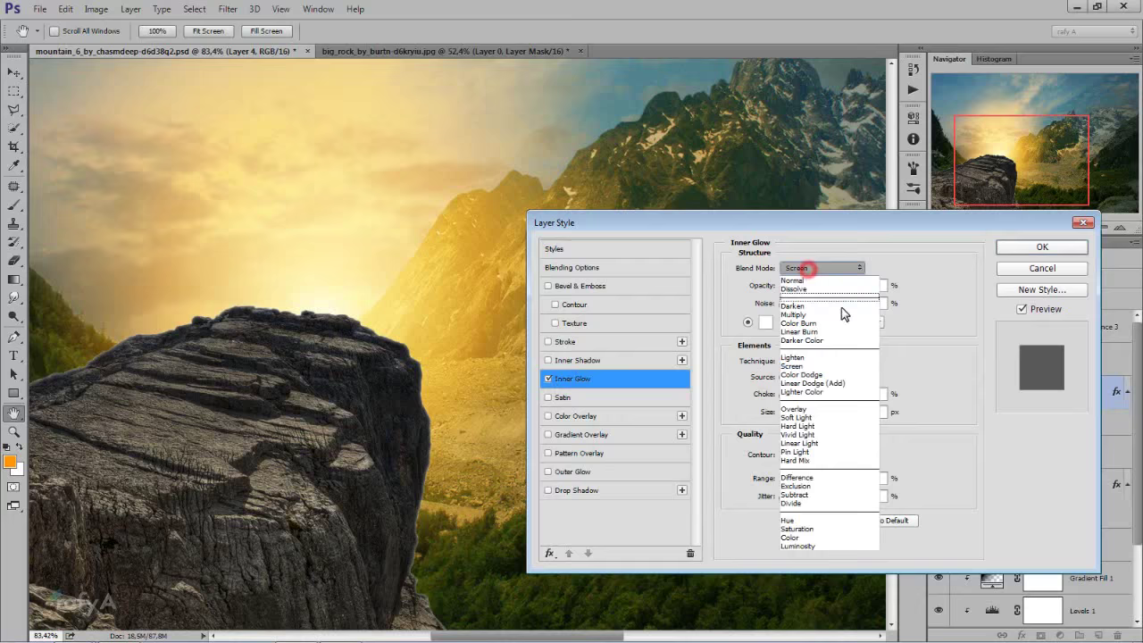
click(865, 376)
click(764, 322)
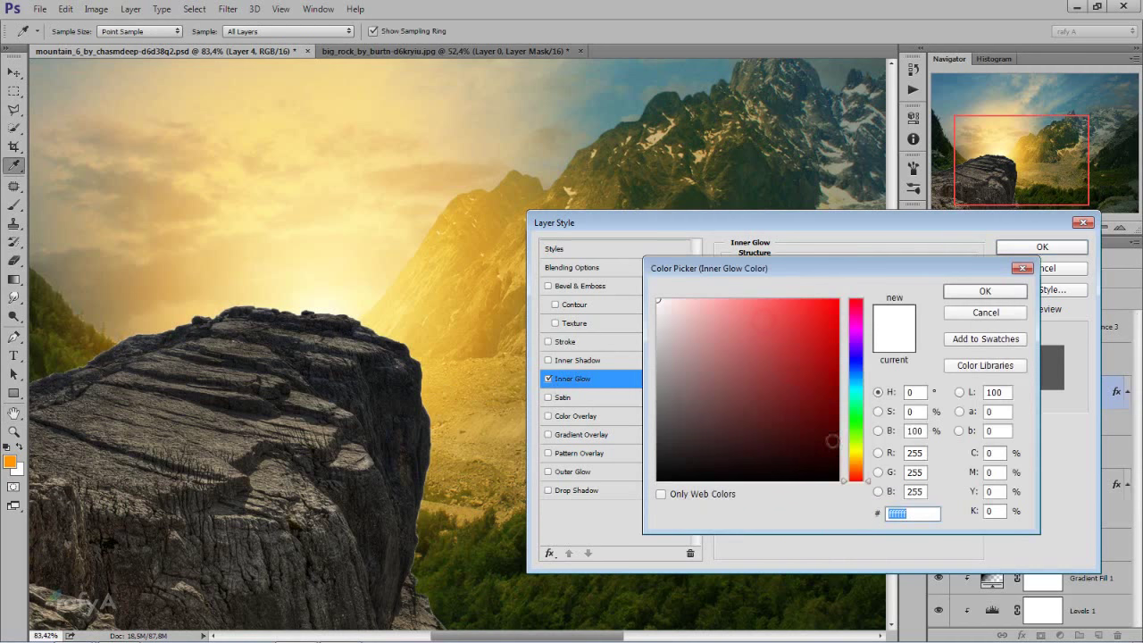
drag(855, 463, 855, 457)
click(816, 365)
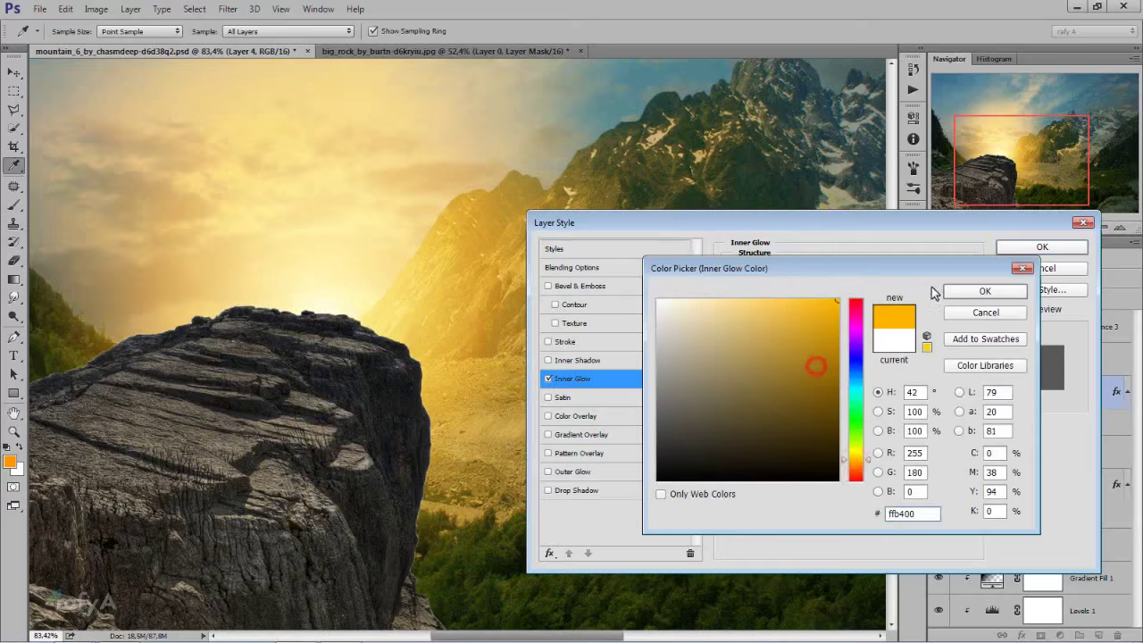
click(955, 289)
Raise the glow's opacity and set its size to 54 px, comparing with it off
drag(806, 285, 824, 286)
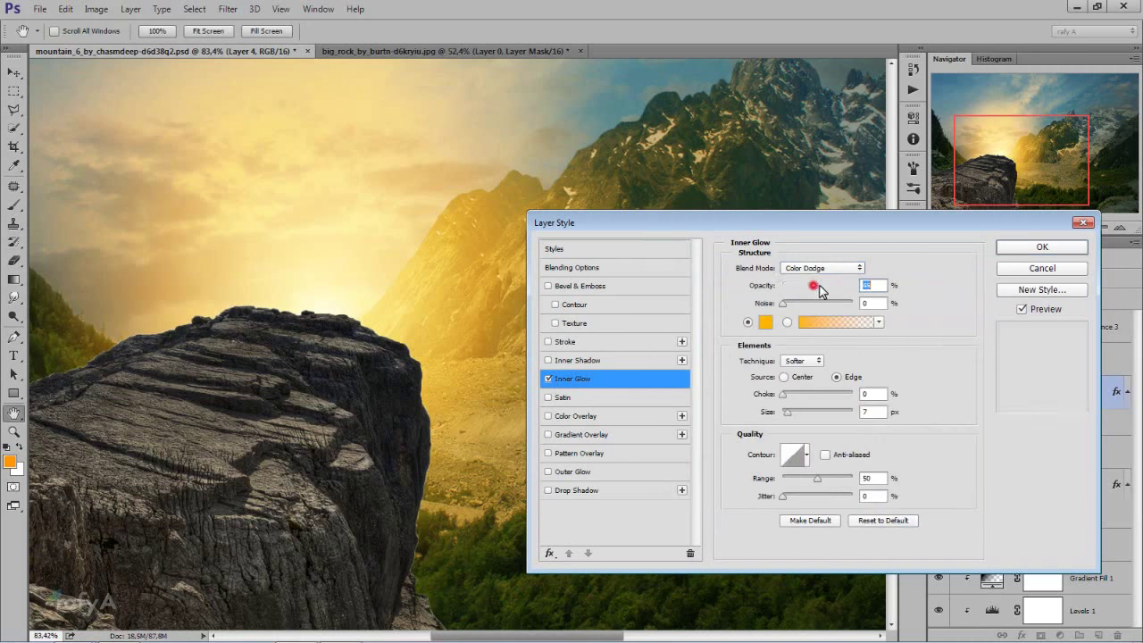
drag(788, 412, 808, 417)
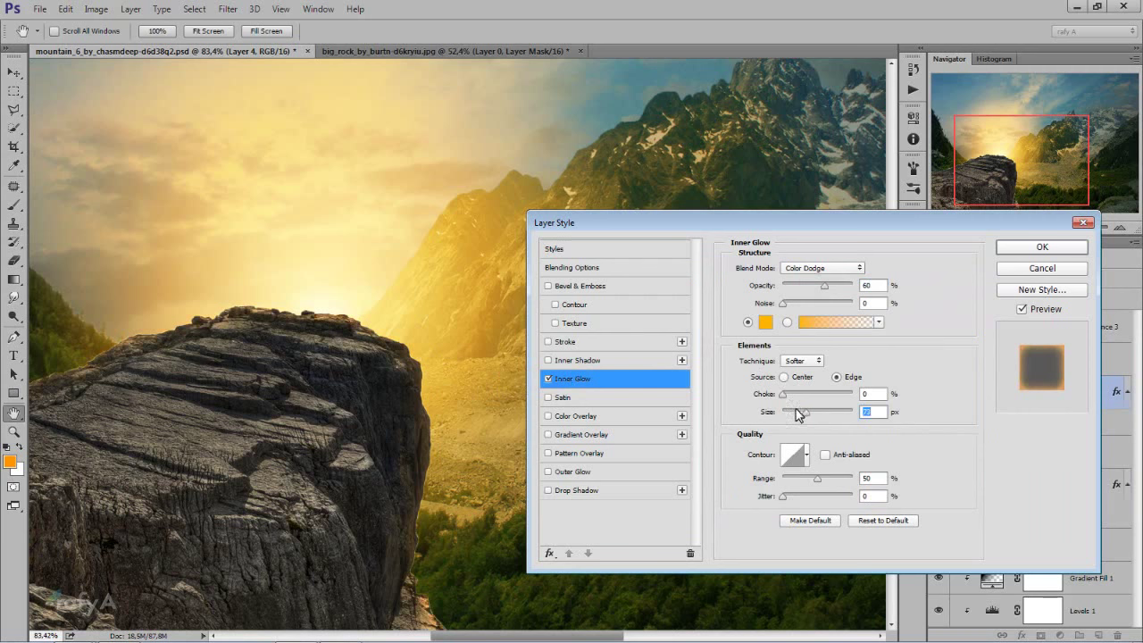
drag(798, 413, 804, 417)
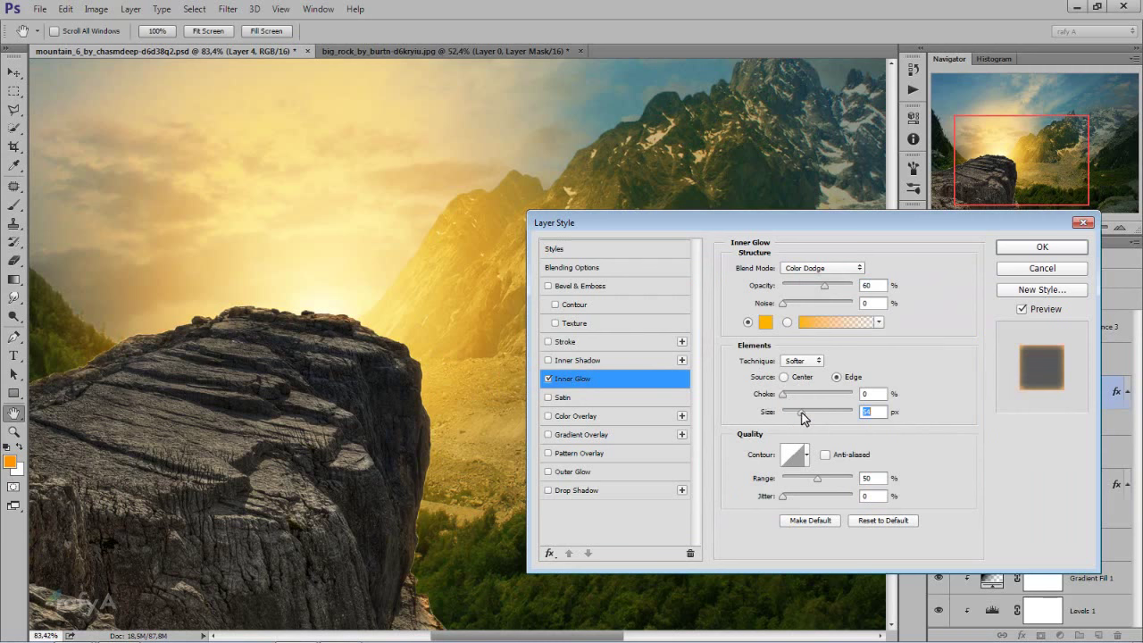
drag(826, 287, 838, 290)
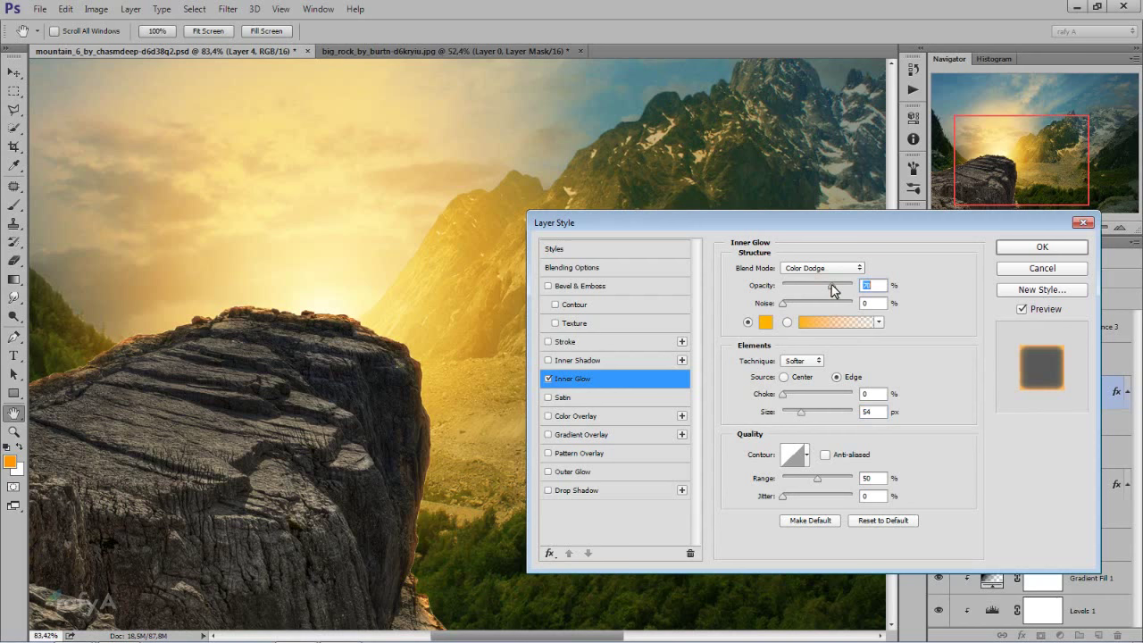
click(548, 380)
Apply the rock's inner glow and close the Layer Style dialog
click(1059, 248)
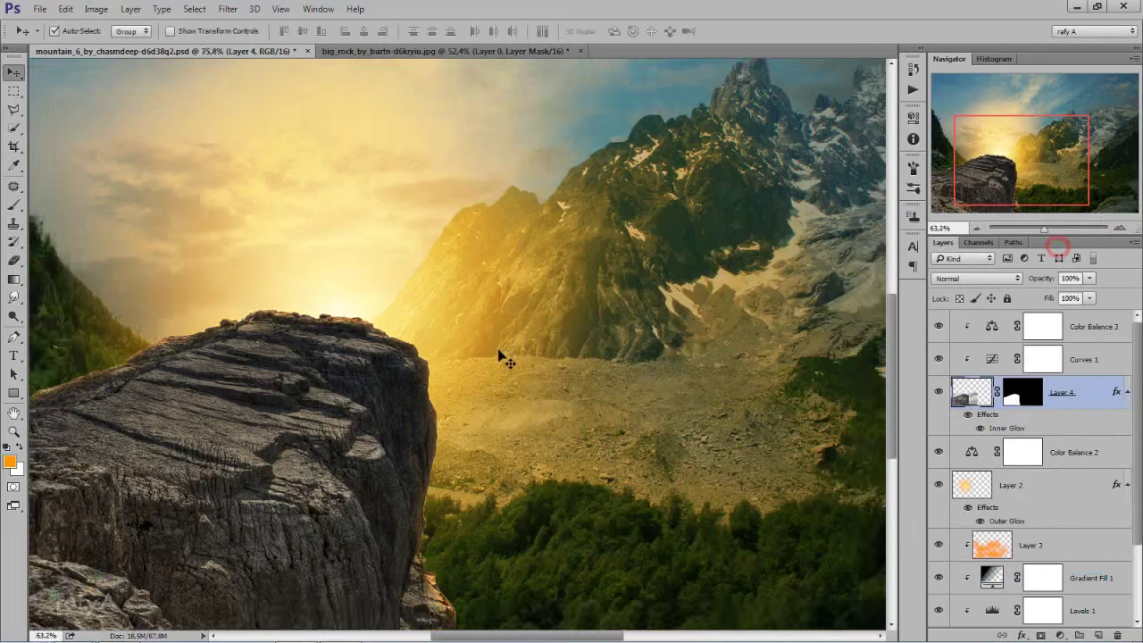
scroll(491, 357, down, 1)
scroll(411, 379, down, 1)
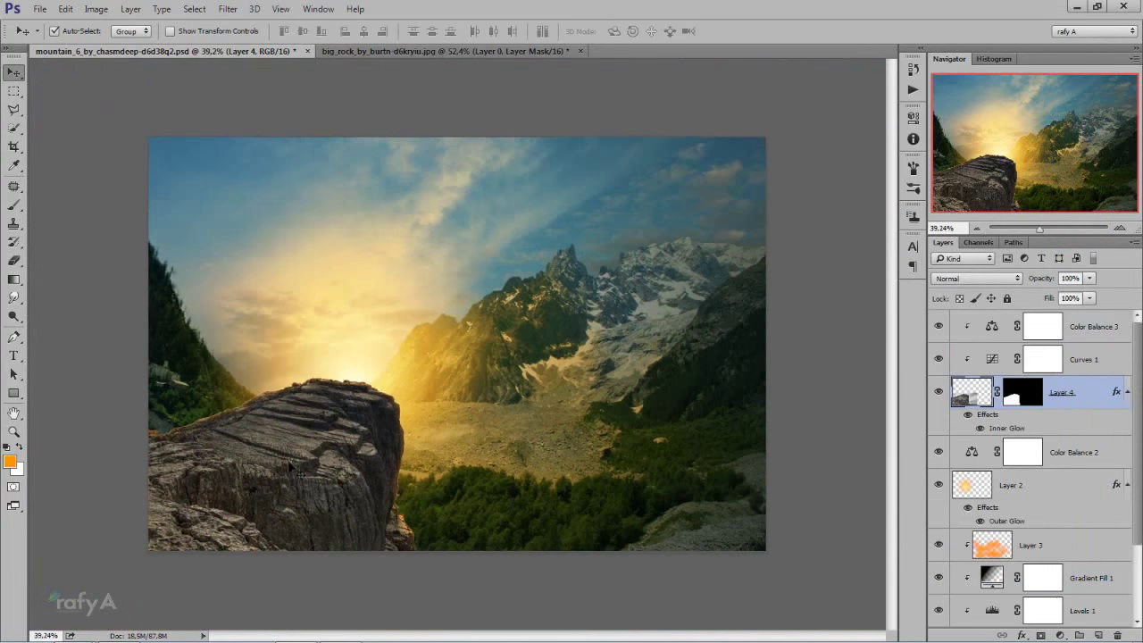
scroll(284, 509, up, 1)
scroll(284, 509, up, 1)
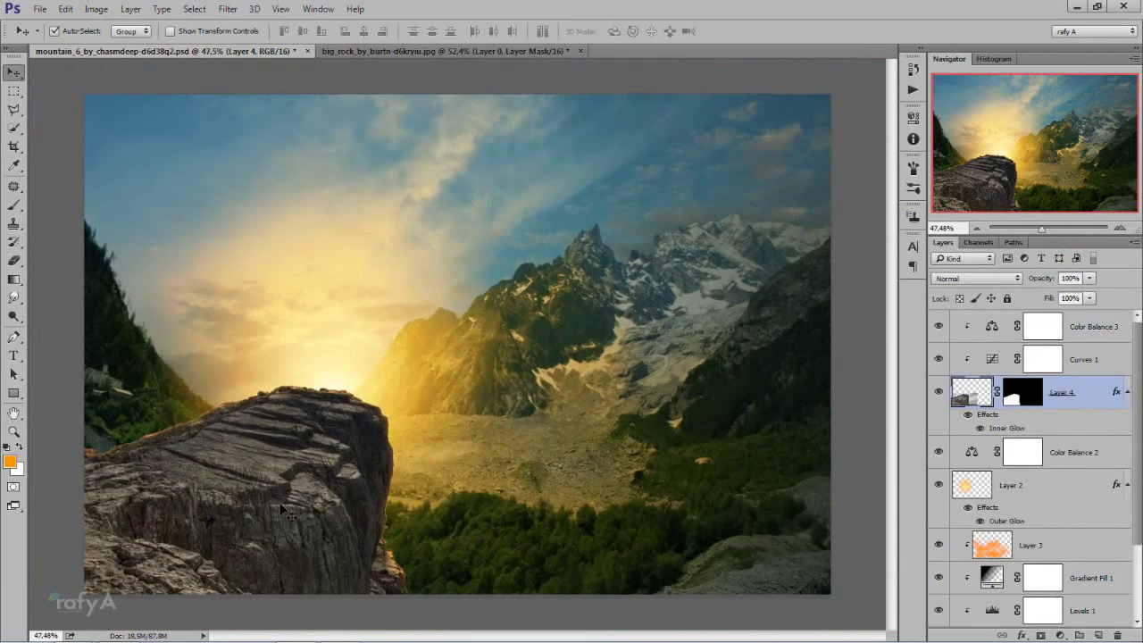
scroll(284, 511, down, 2)
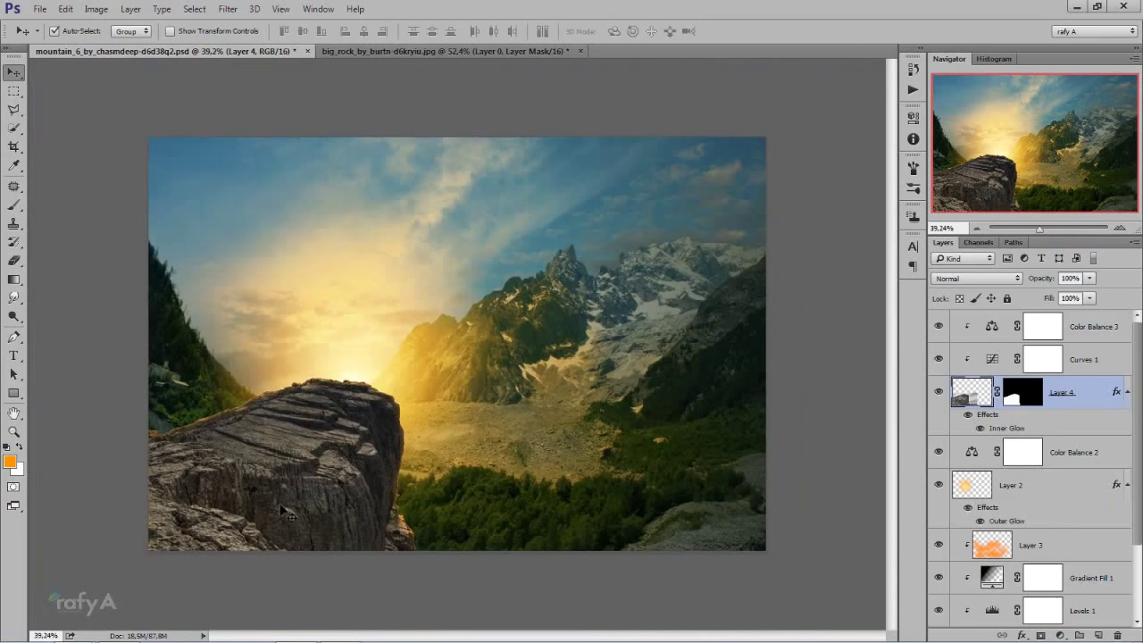
scroll(284, 510, up, 1)
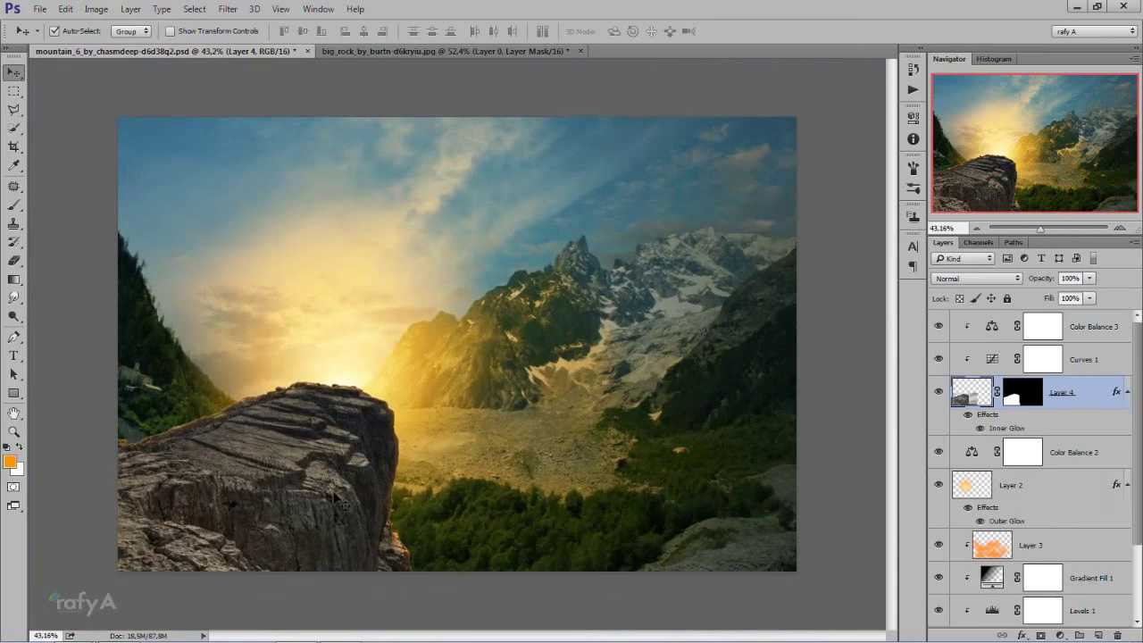
scroll(336, 500, up, 1)
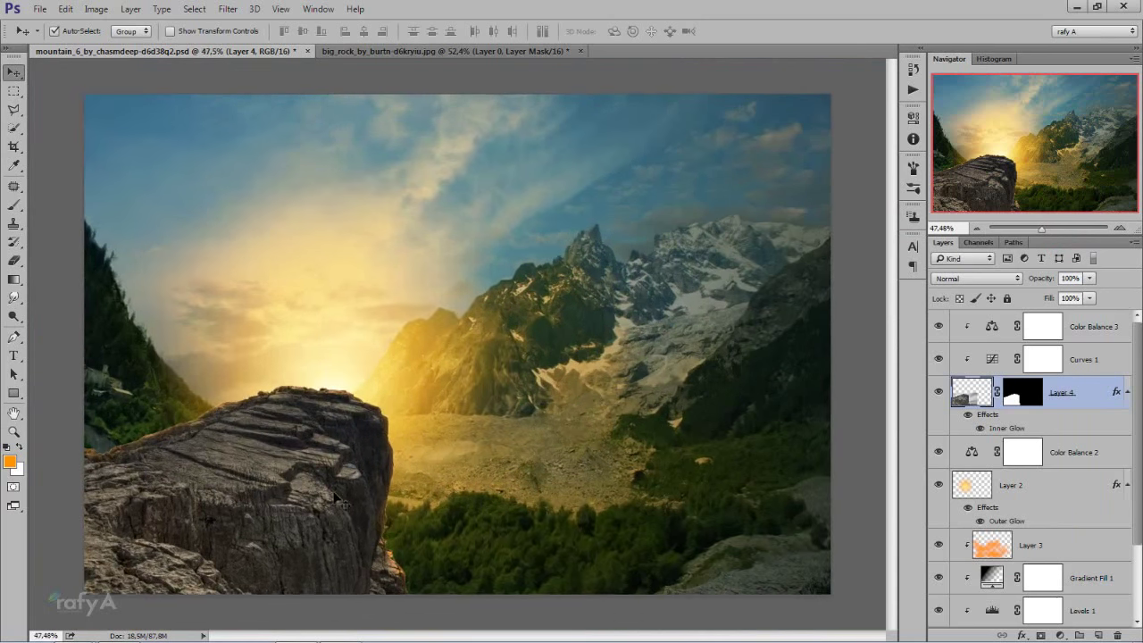
Convert Layer 4's Inner Glow effect into its own separate layer
click(1056, 329)
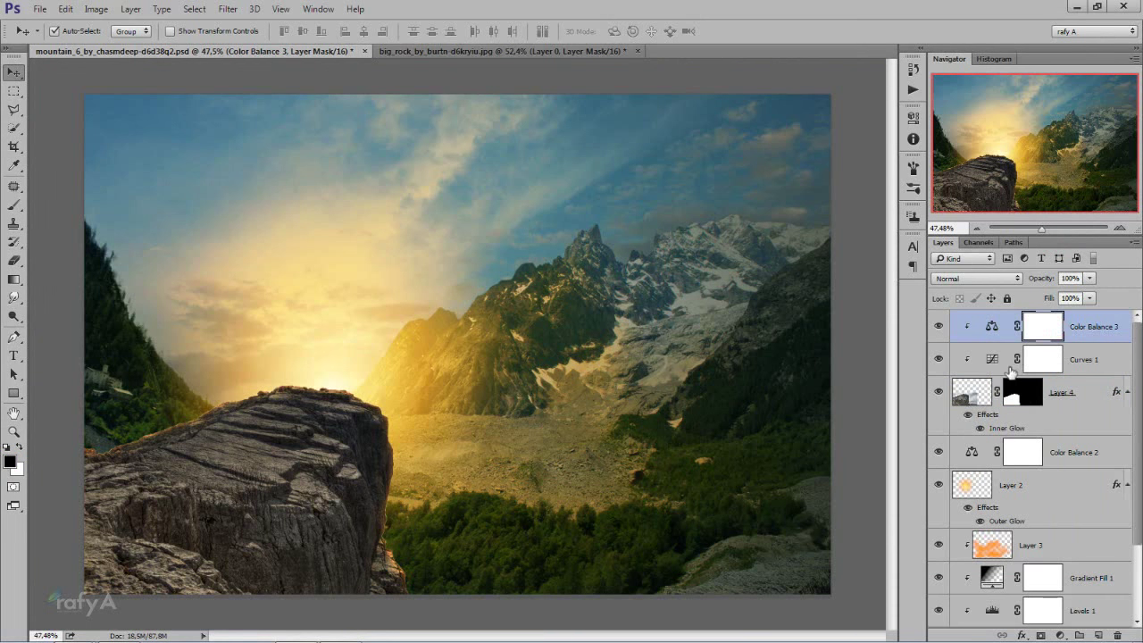
click(1098, 389)
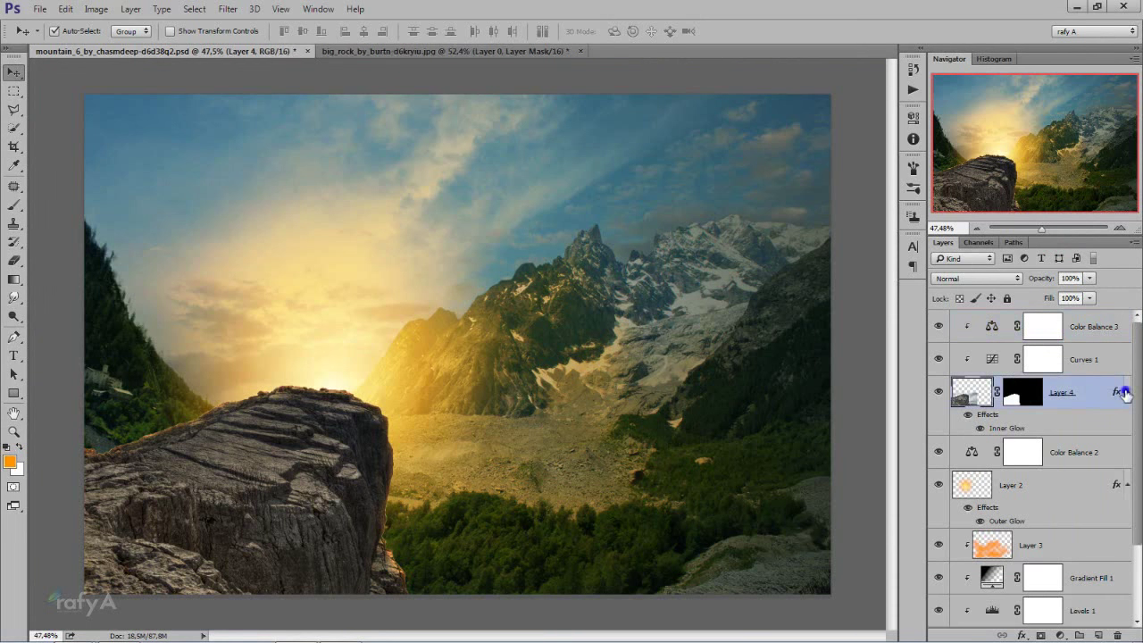
right_click(1124, 393)
click(1040, 350)
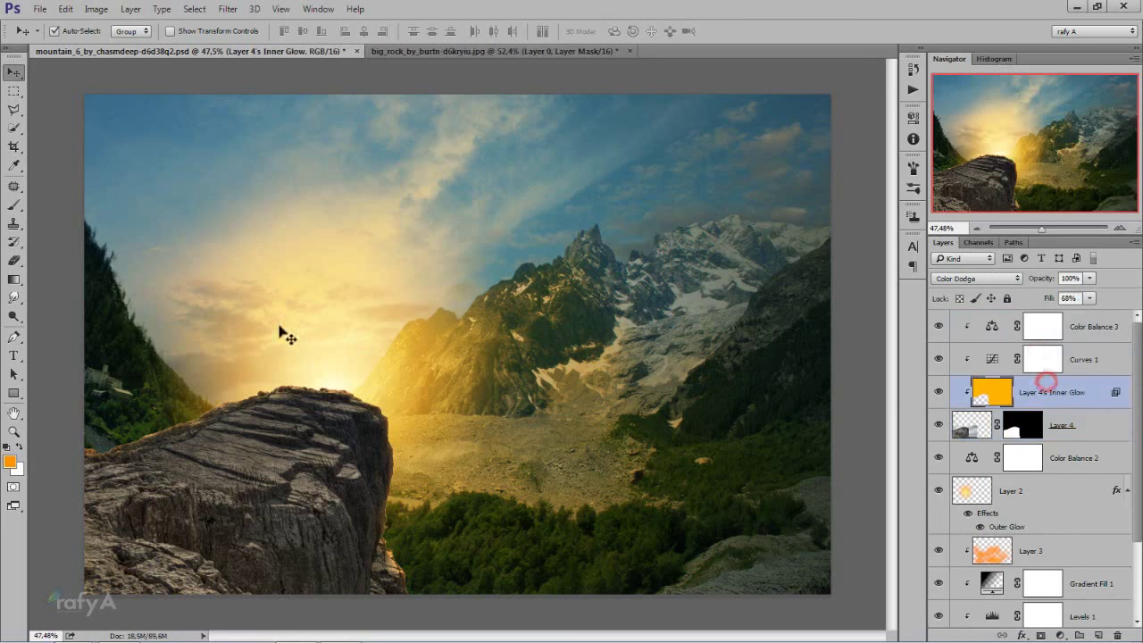
Erase the new glow layer from the left and lower parts of the rock
click(14, 261)
click(112, 459)
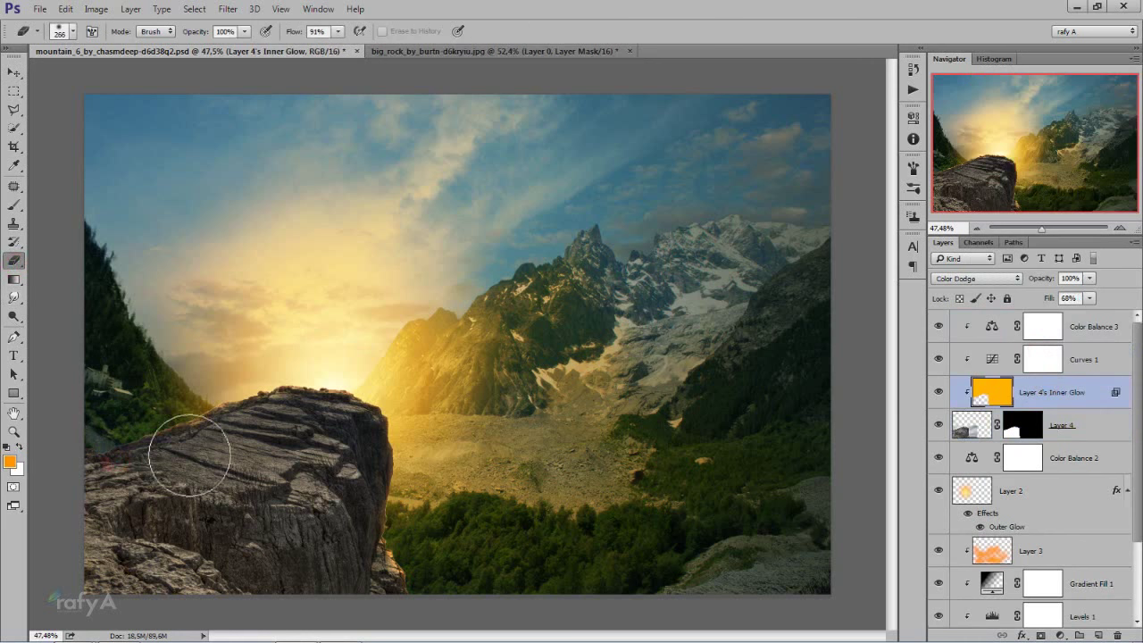
click(330, 576)
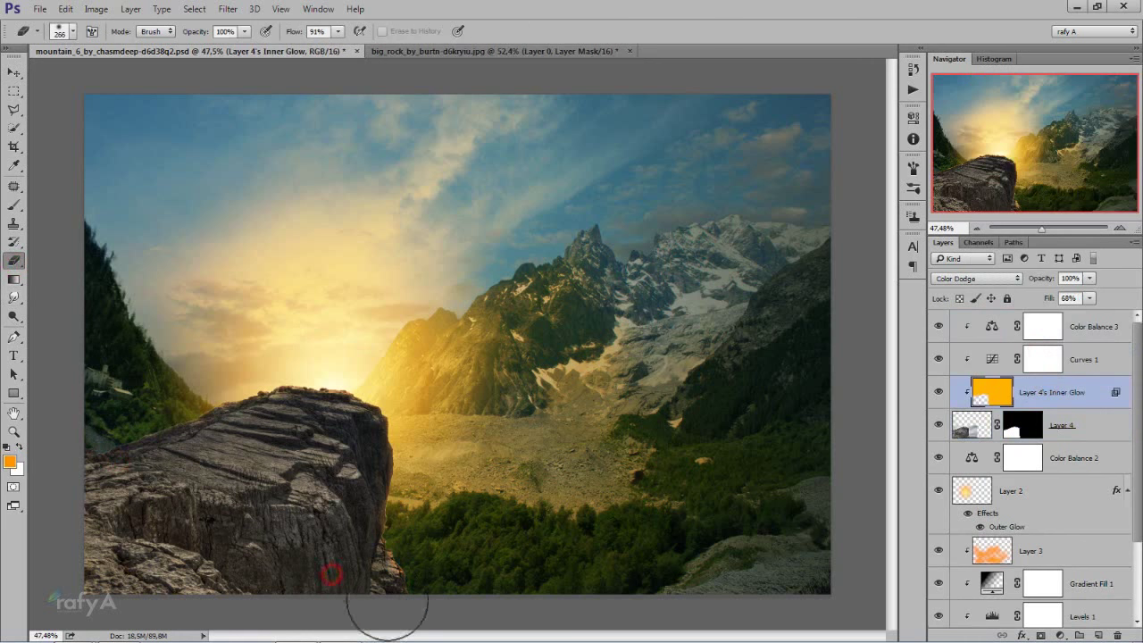
scroll(268, 527, up, 1)
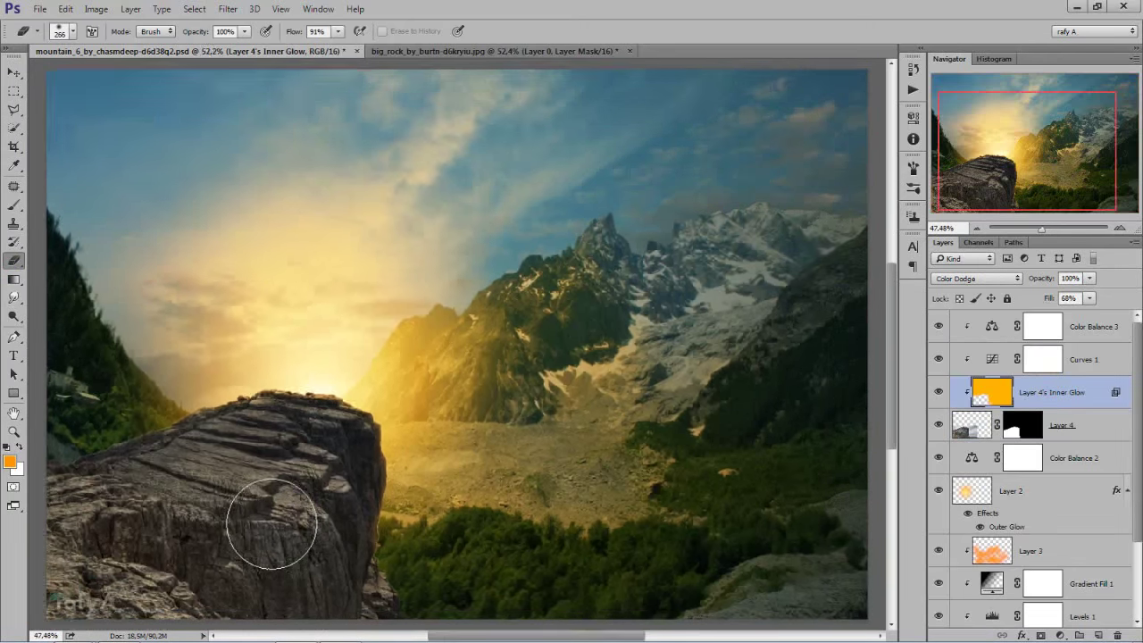
scroll(271, 524, down, 1)
scroll(271, 524, down, 2)
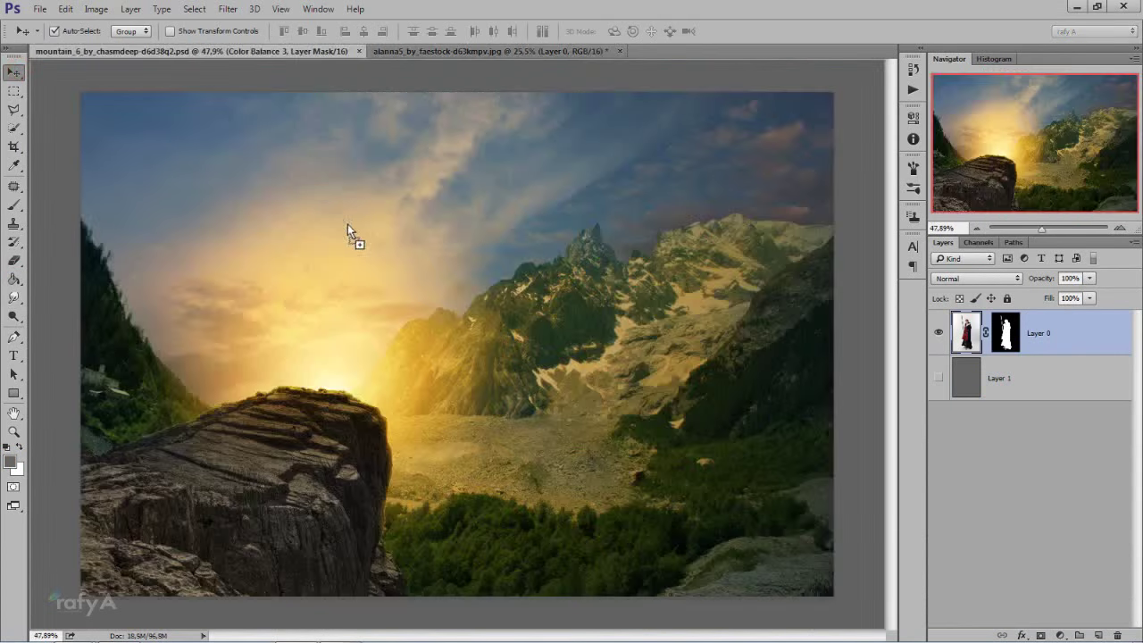
Bring the woman into the mountain composite and scale her to 26.5% over the rock
drag(337, 229, 338, 254)
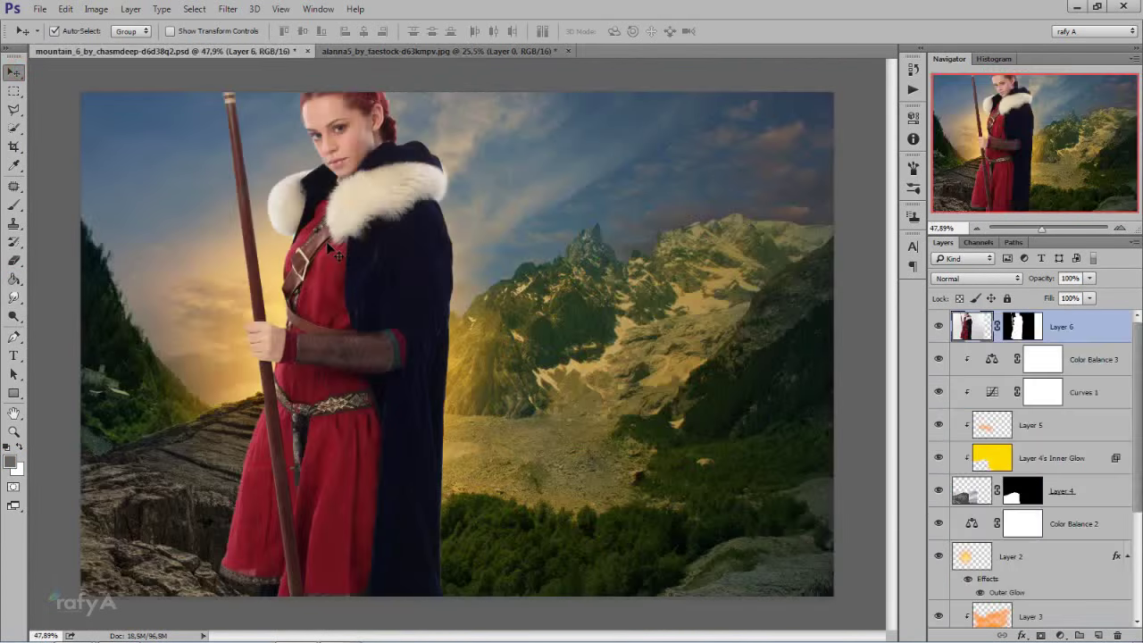
scroll(337, 255, down, 2)
key(ctrl+t)
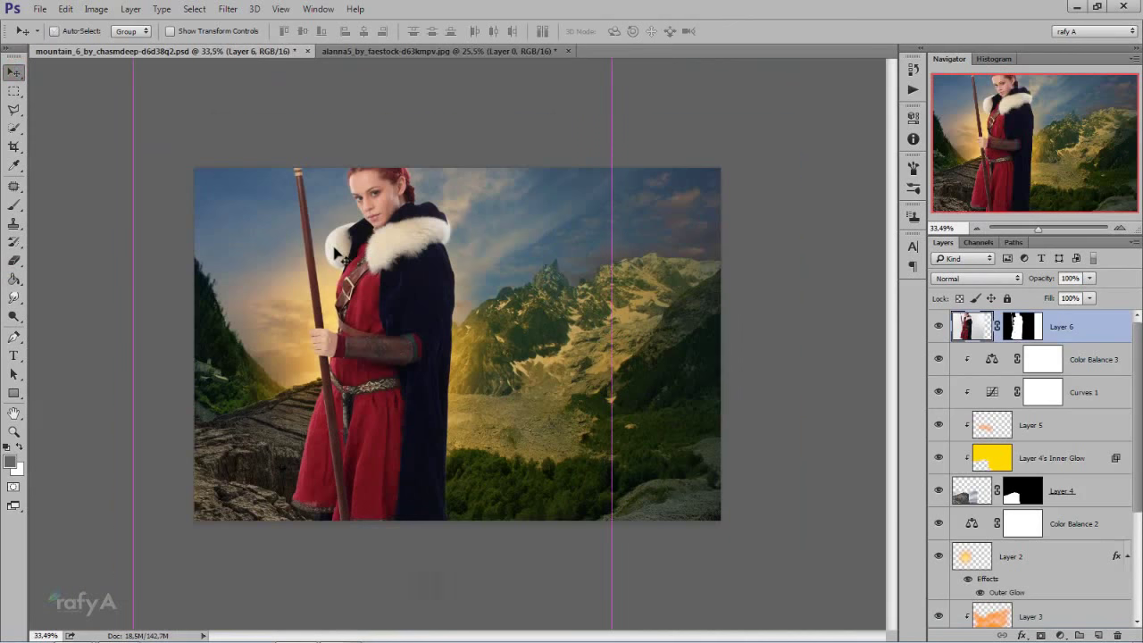
scroll(304, 554, down, 2)
scroll(305, 553, down, 1)
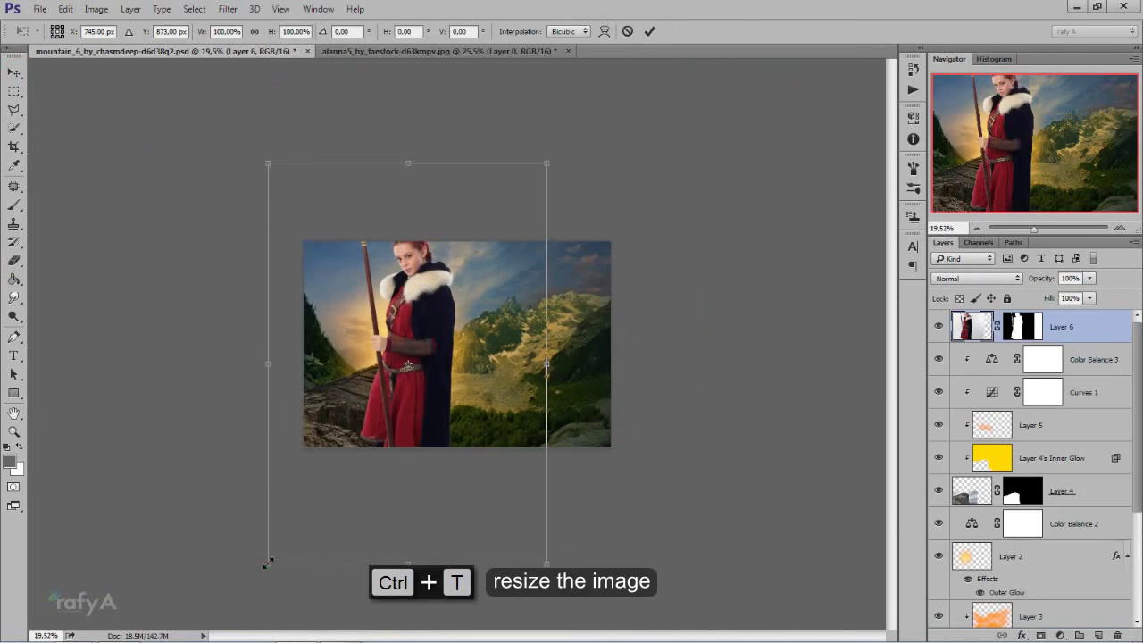
drag(265, 564, 352, 443)
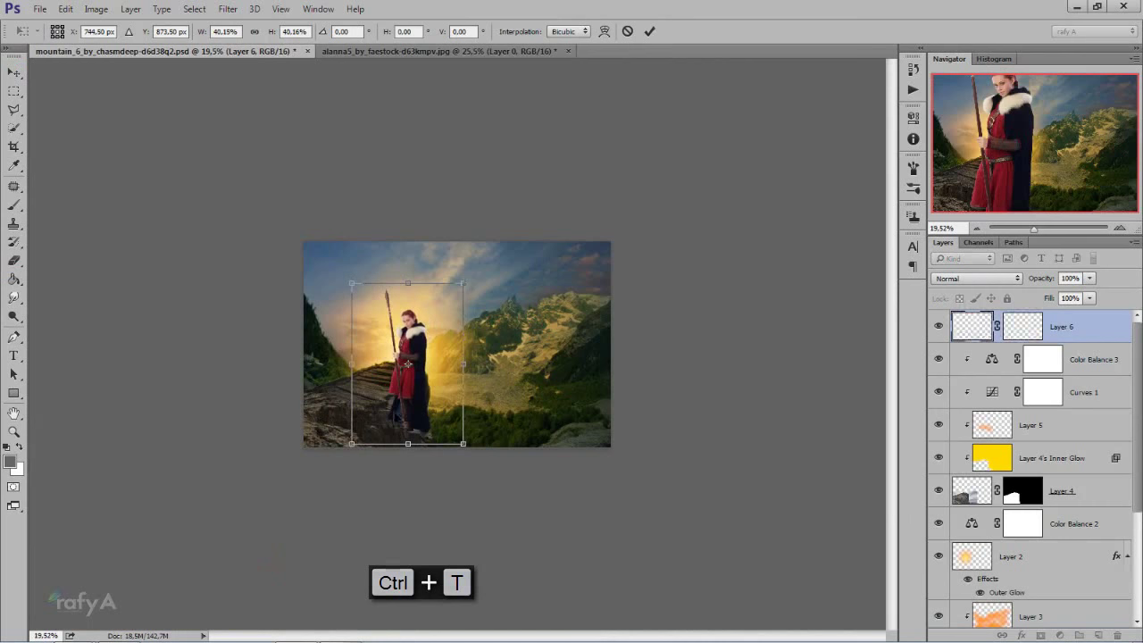
drag(407, 363, 386, 323)
drag(442, 235, 425, 269)
Flip the woman horizontally, place her on the rock top, and commit the transform
right_click(402, 302)
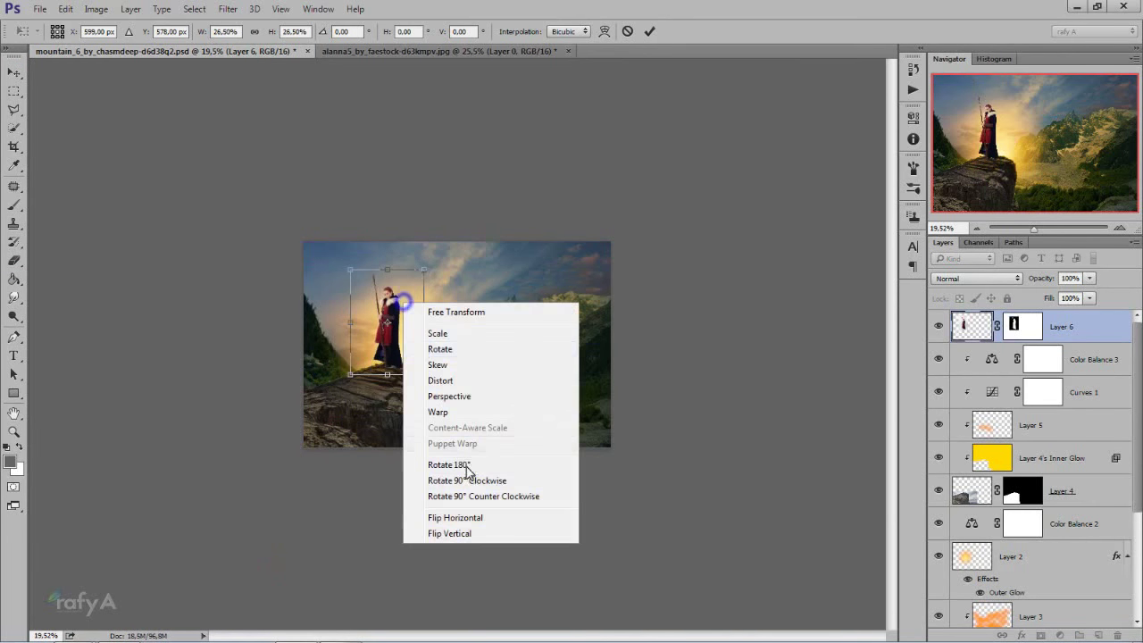
click(474, 518)
drag(412, 355, 422, 346)
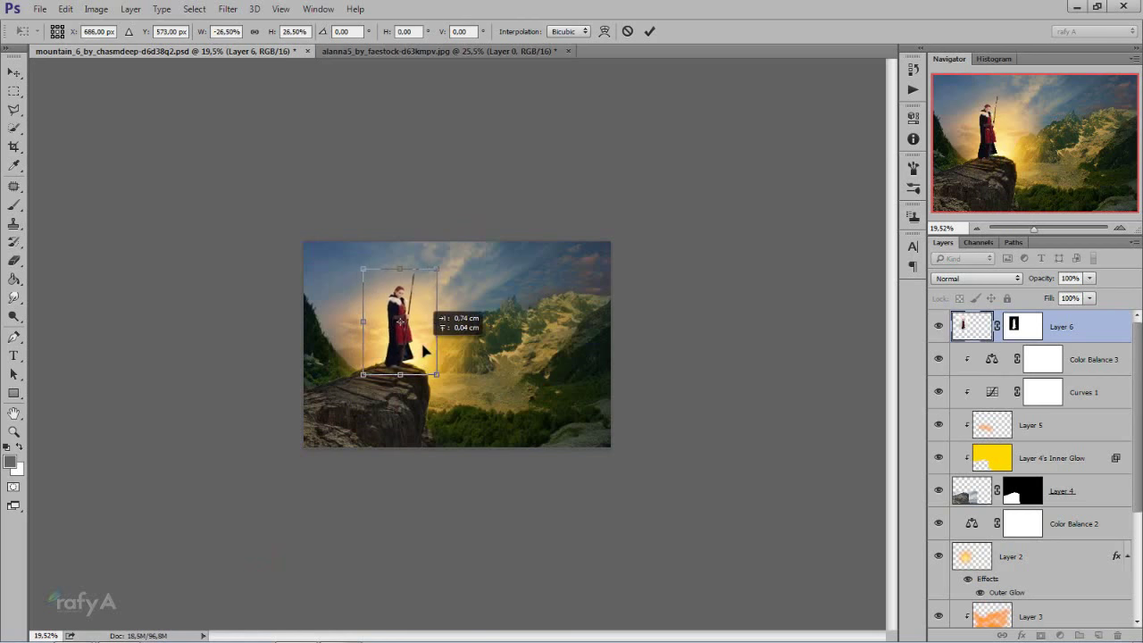
key(Return)
key(ctrl+plus)
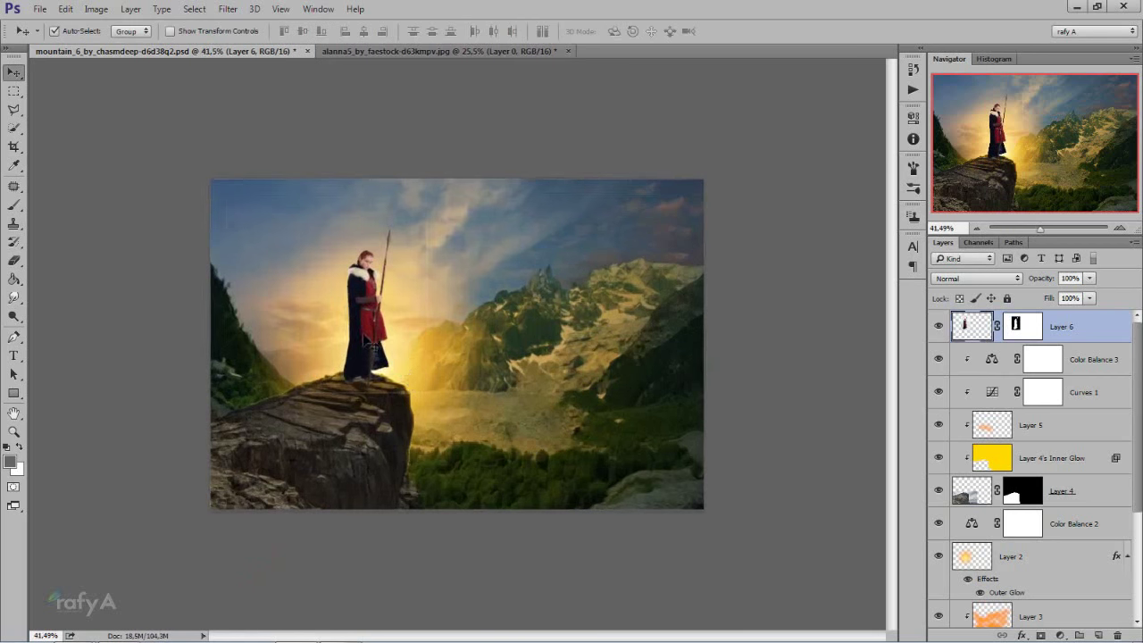
scroll(267, 317, up, 1)
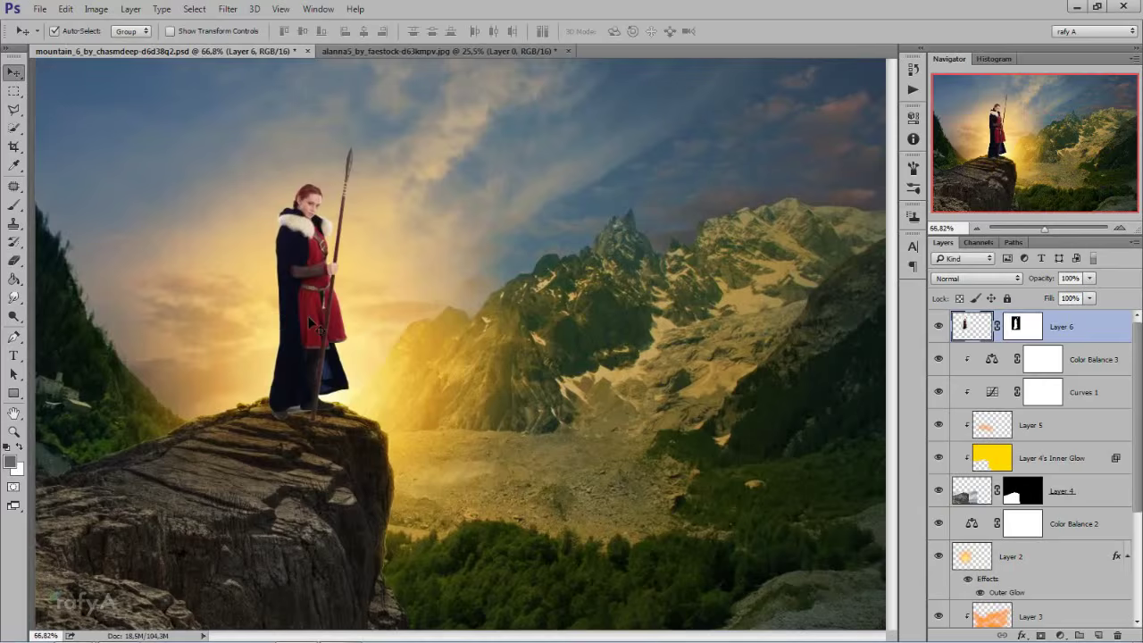
scroll(313, 326, up, 1)
click(1022, 327)
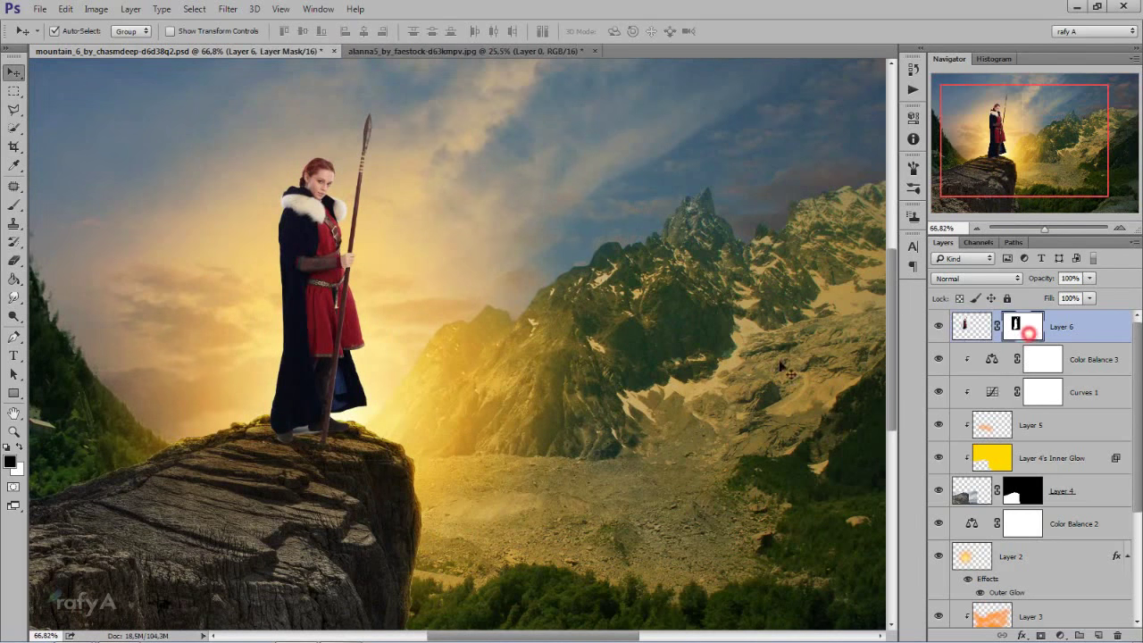
Pick the Brush tool and set its size to 83 px
click(16, 207)
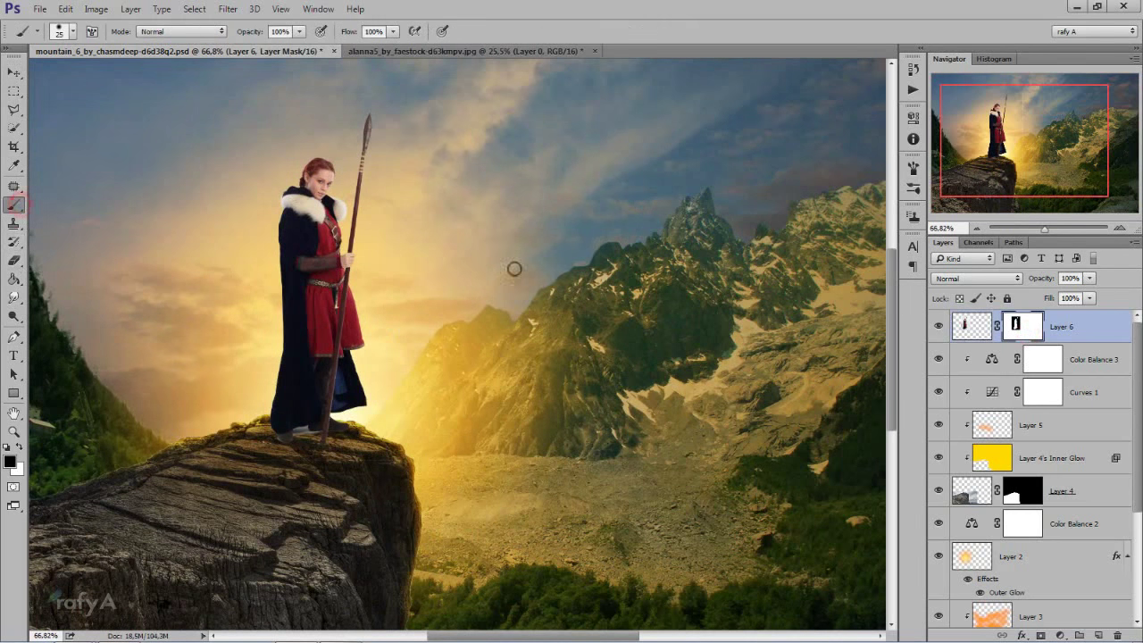
right_click(542, 248)
drag(649, 285, 659, 284)
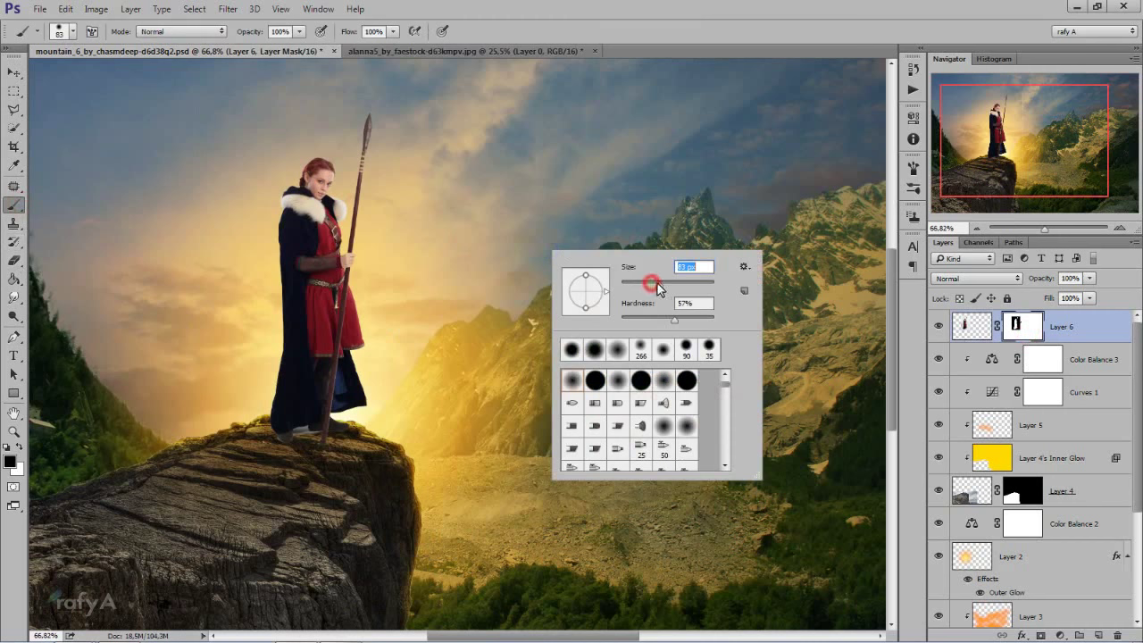
click(425, 99)
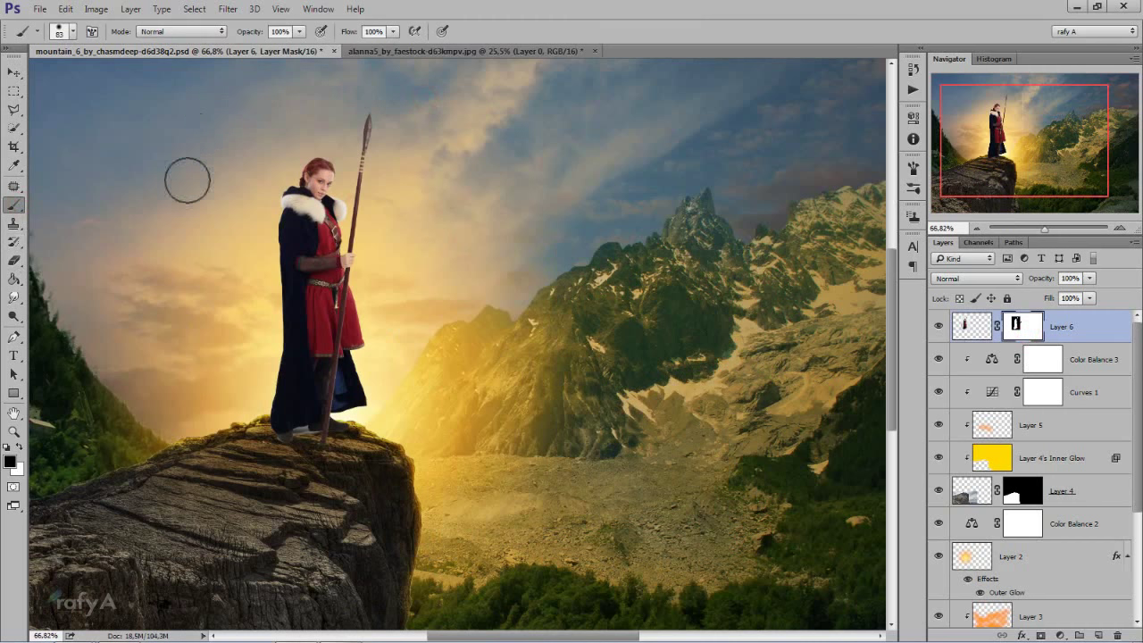
Paint black on Layer 6's mask over the sky and rock edges around the woman
click(209, 155)
click(185, 419)
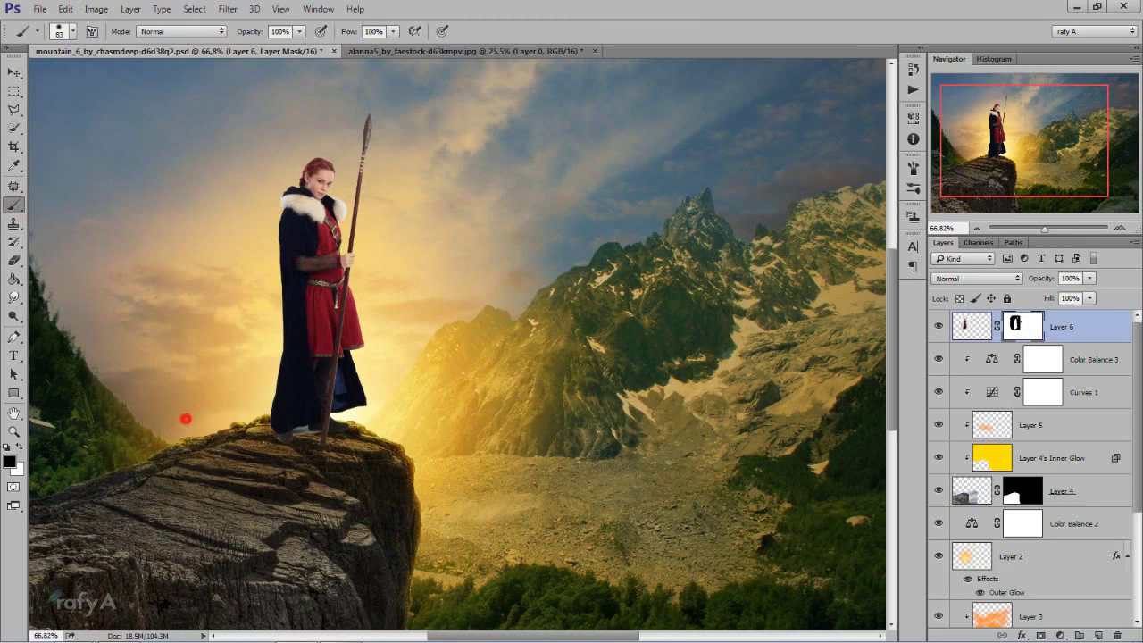
click(462, 418)
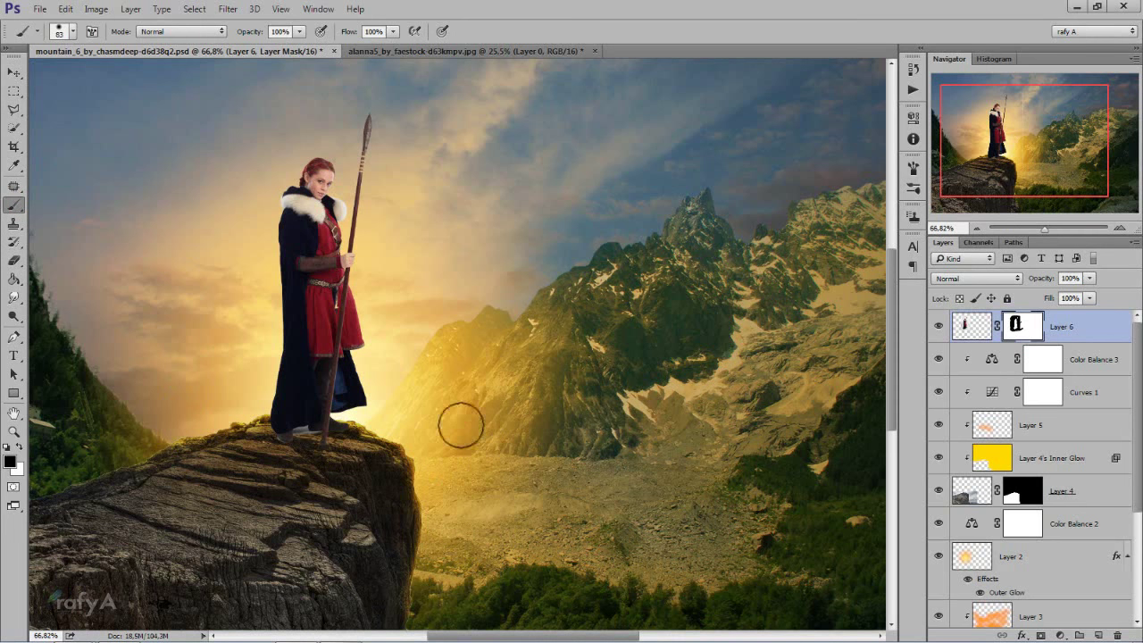
click(431, 465)
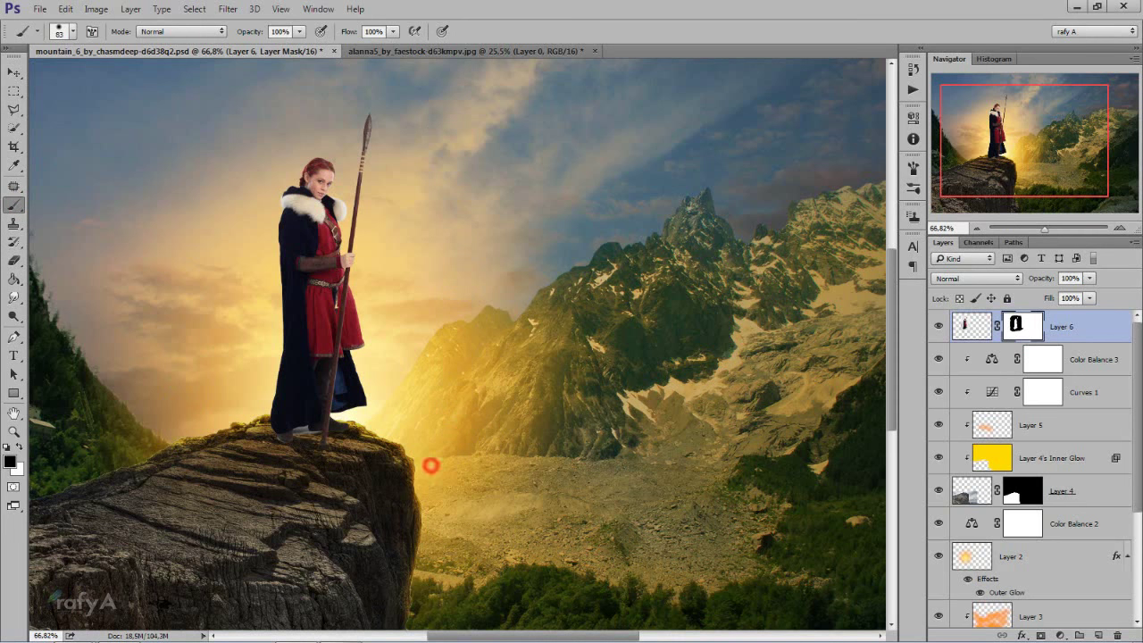
scroll(294, 517, down, 2)
scroll(317, 500, down, 2)
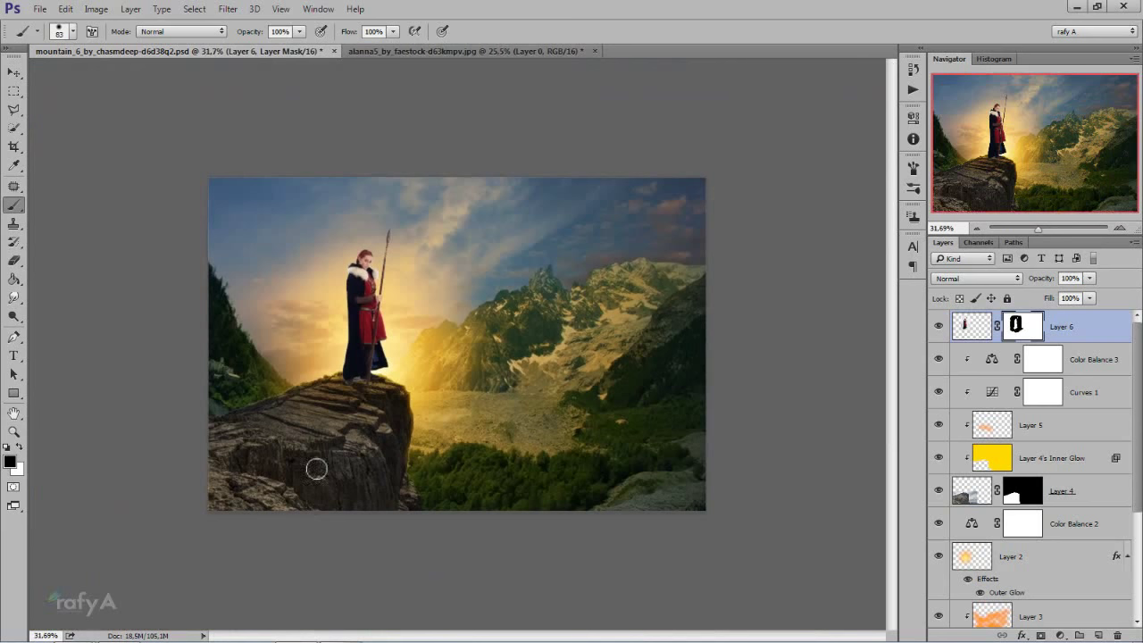
scroll(275, 298, up, 1)
scroll(271, 297, up, 1)
click(15, 74)
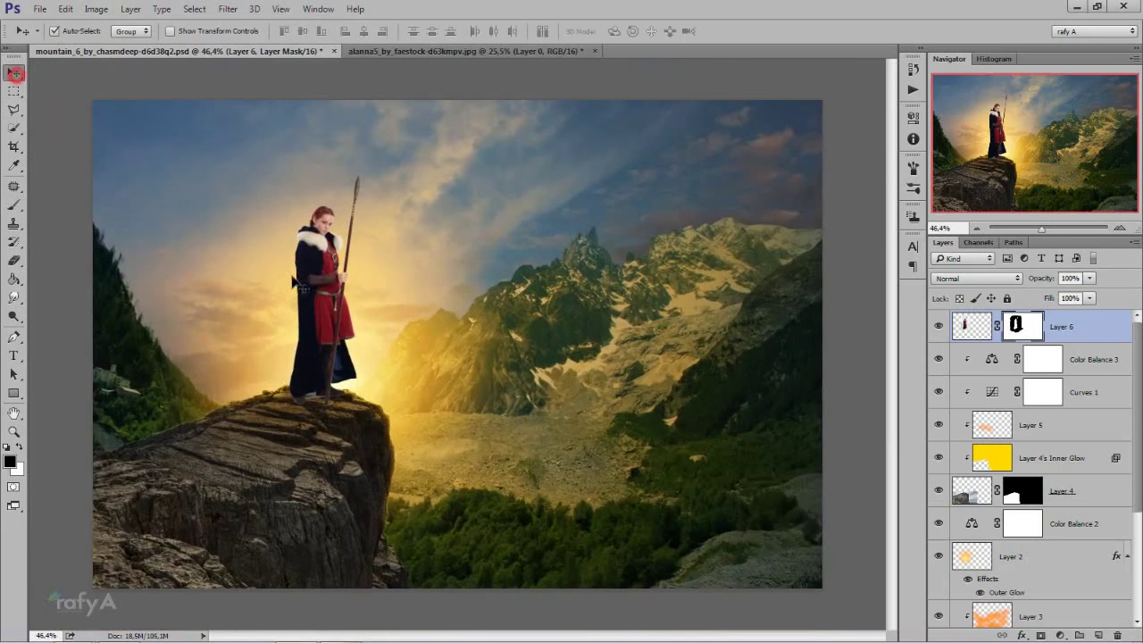
Nudge the woman slightly left on the rock and zoom out to check
drag(308, 271, 301, 272)
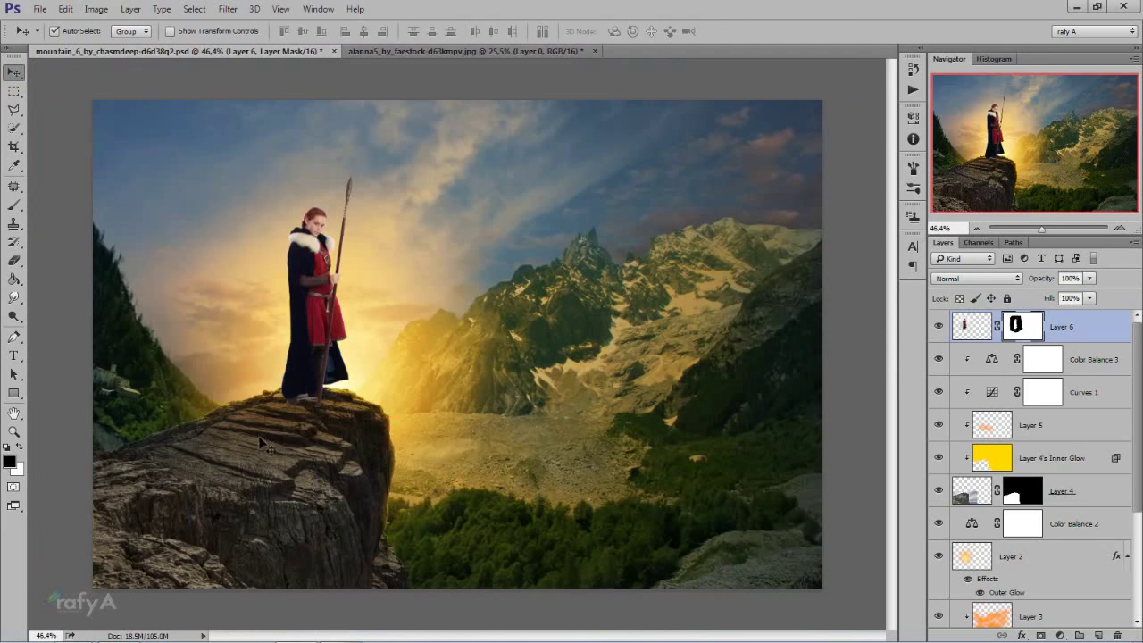
scroll(263, 444, down, 3)
scroll(264, 444, up, 2)
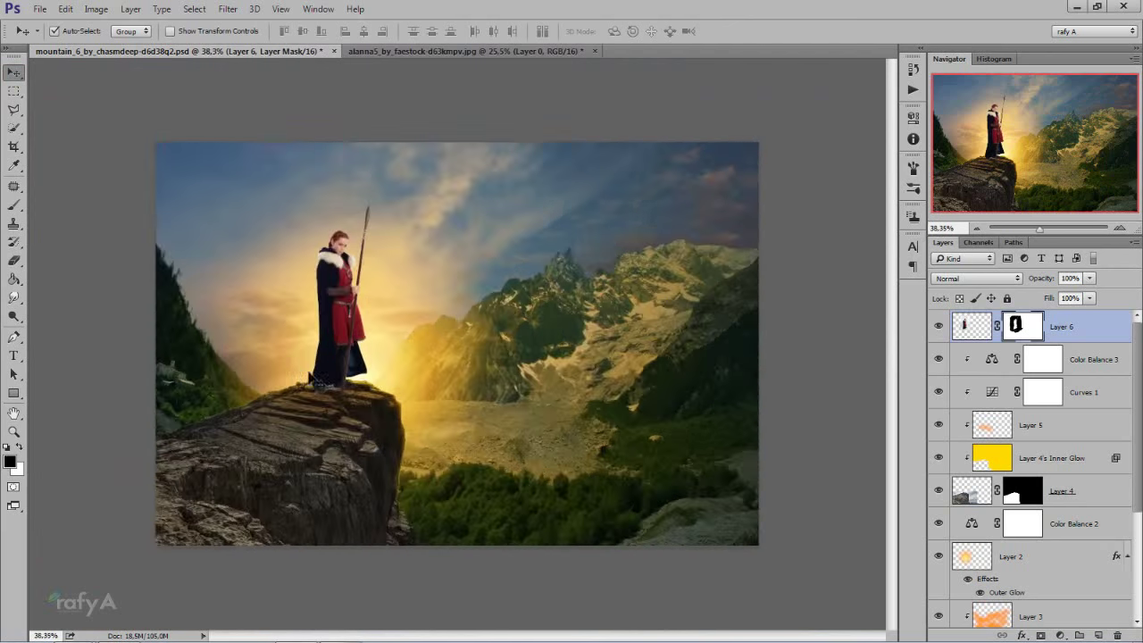
scroll(259, 428, up, 2)
scroll(295, 437, up, 3)
scroll(337, 453, up, 1)
scroll(338, 454, up, 1)
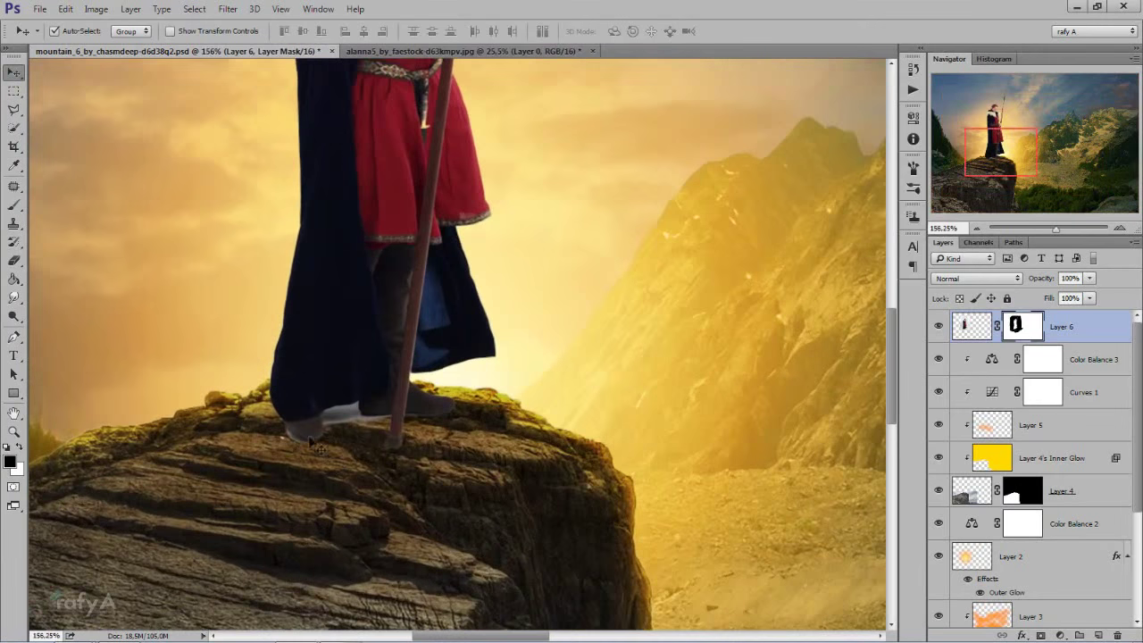
scroll(312, 451, up, 1)
scroll(295, 446, down, 1)
scroll(294, 450, down, 1)
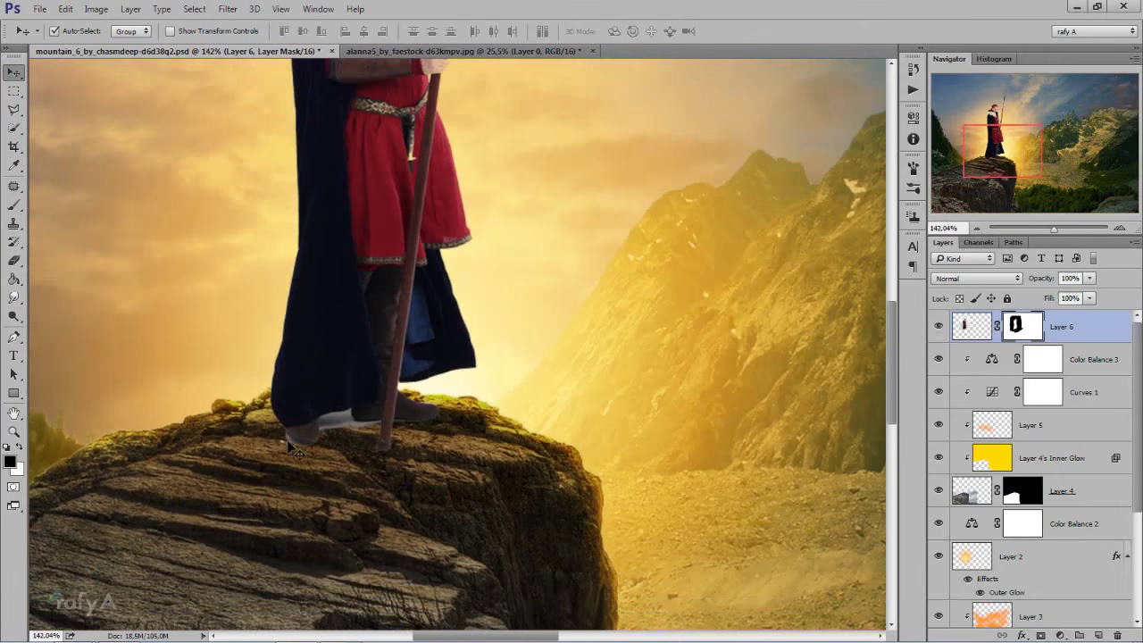
scroll(292, 446, down, 1)
scroll(293, 447, down, 2)
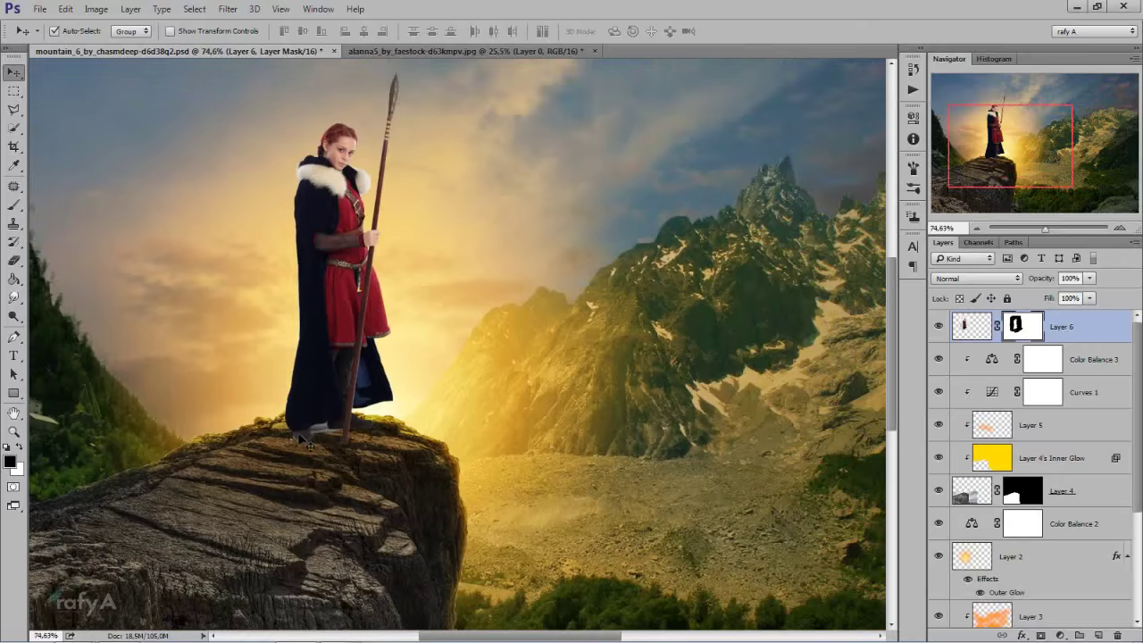
Save the mountain composite PSD with the woman's full figure in view
drag(353, 390, 376, 363)
scroll(378, 392, down, 1)
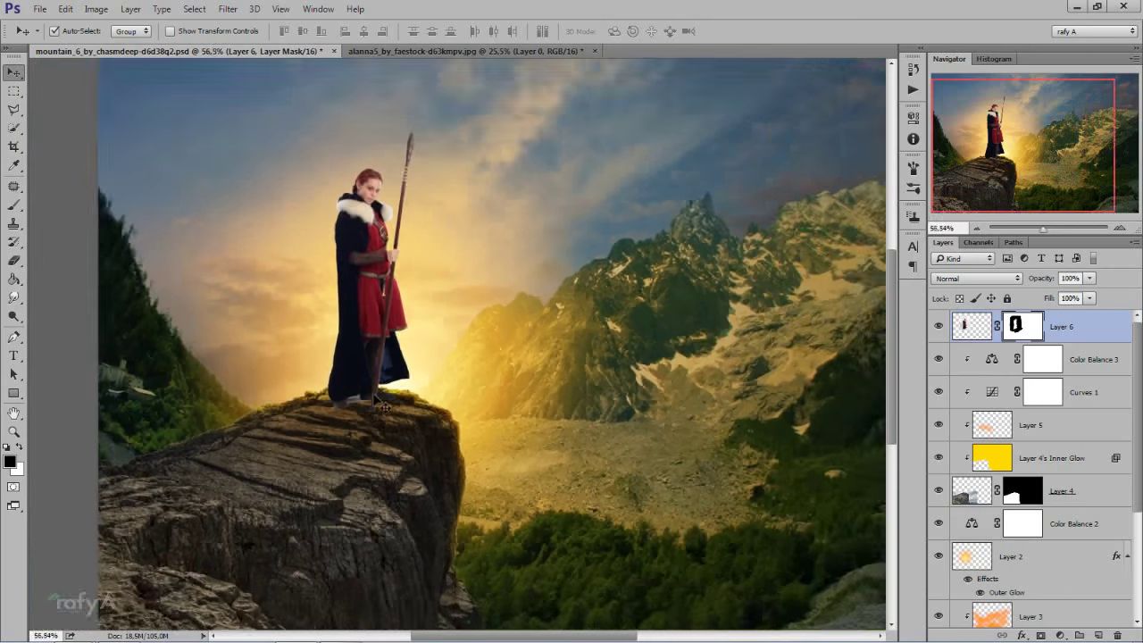
scroll(380, 402, down, 1)
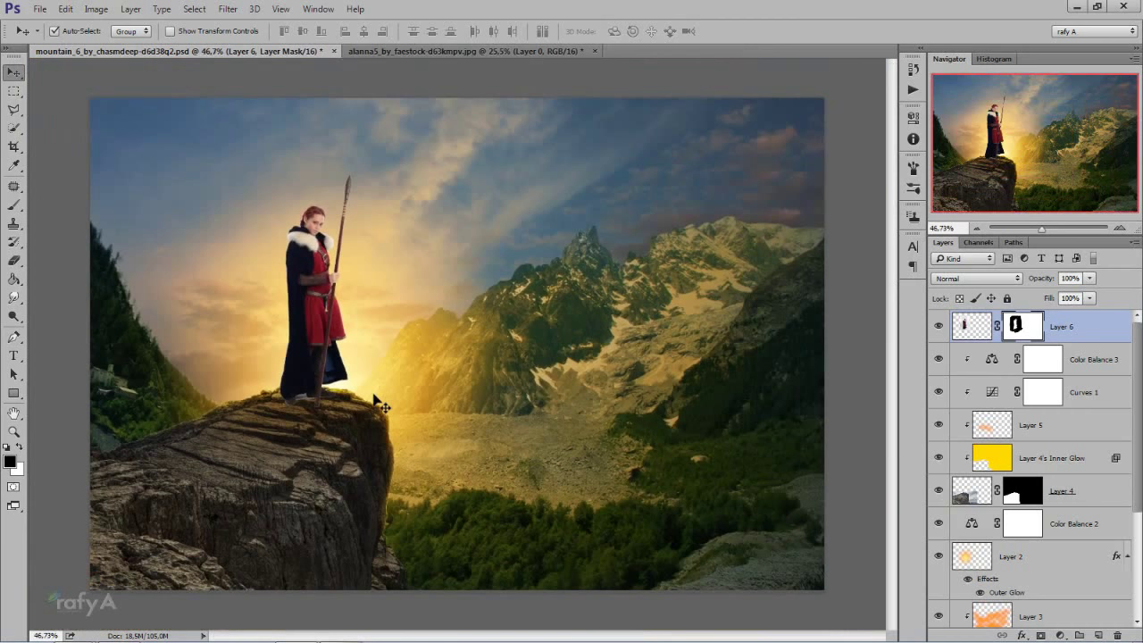
key(ctrl+s)
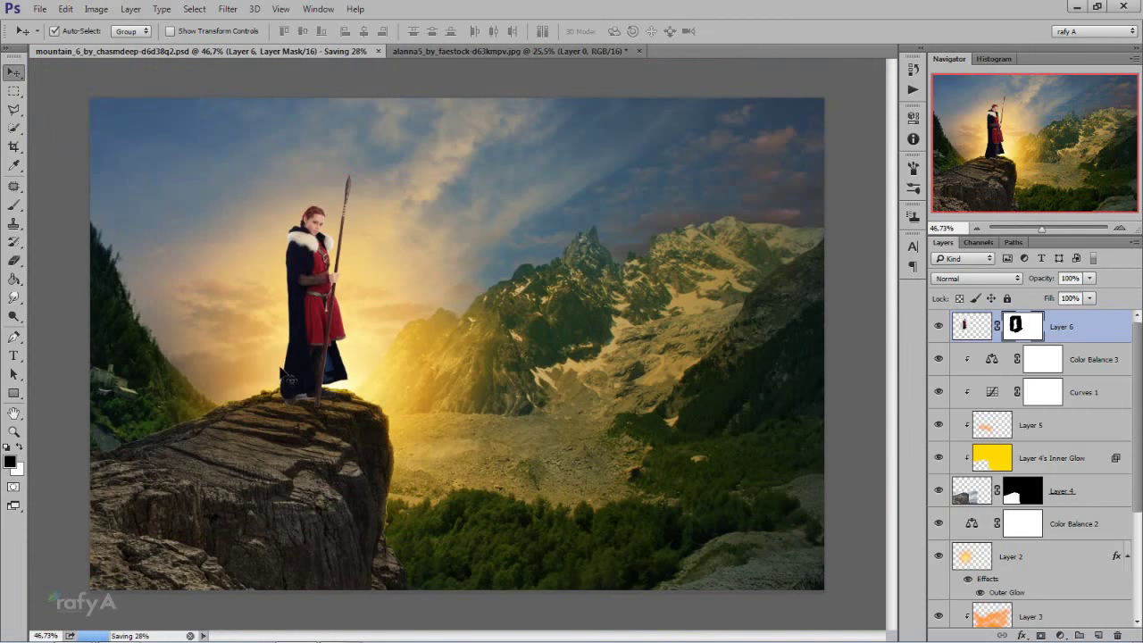
scroll(294, 366, up, 2)
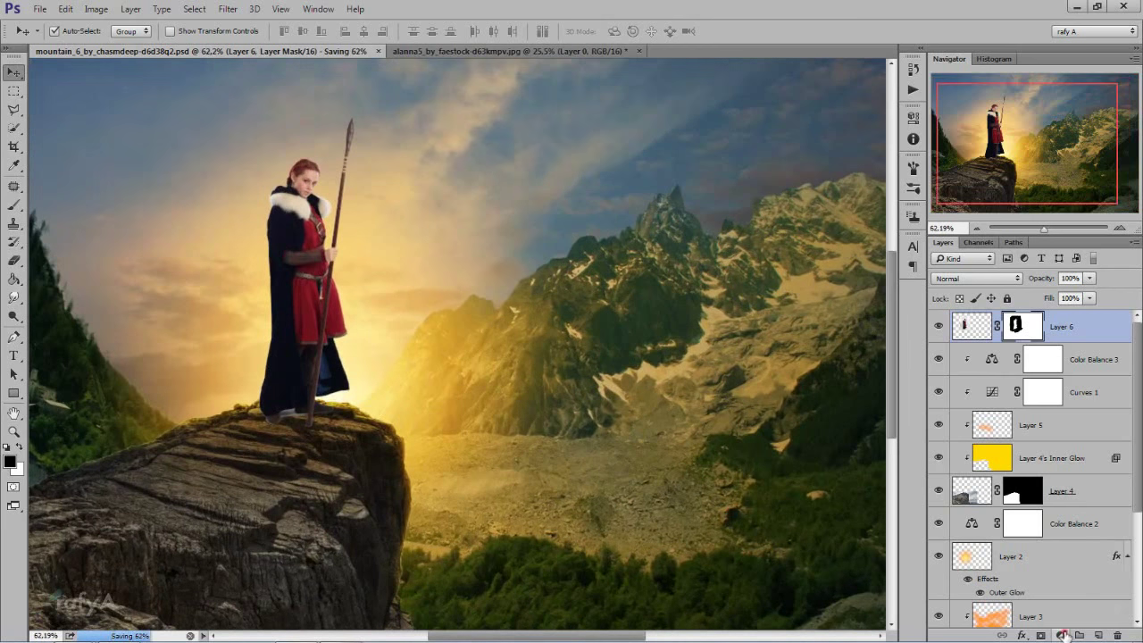
Add a Curves adjustment clipped to Layer 6, lowering midtones 121→92 and whites to 220
click(1062, 635)
click(1008, 355)
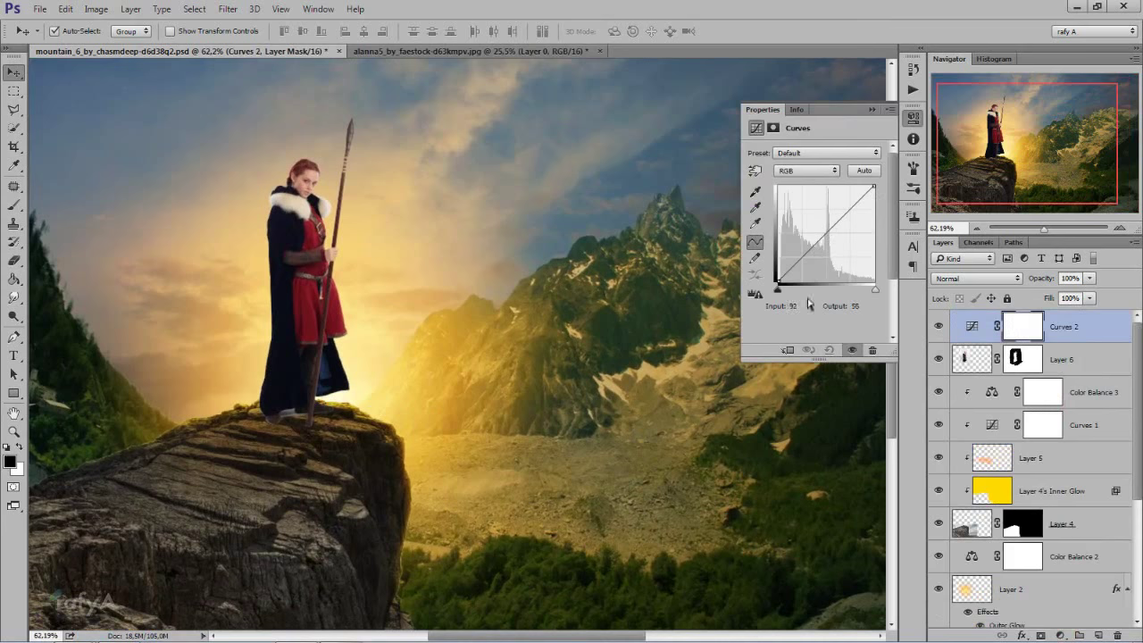
click(788, 349)
drag(823, 238, 823, 249)
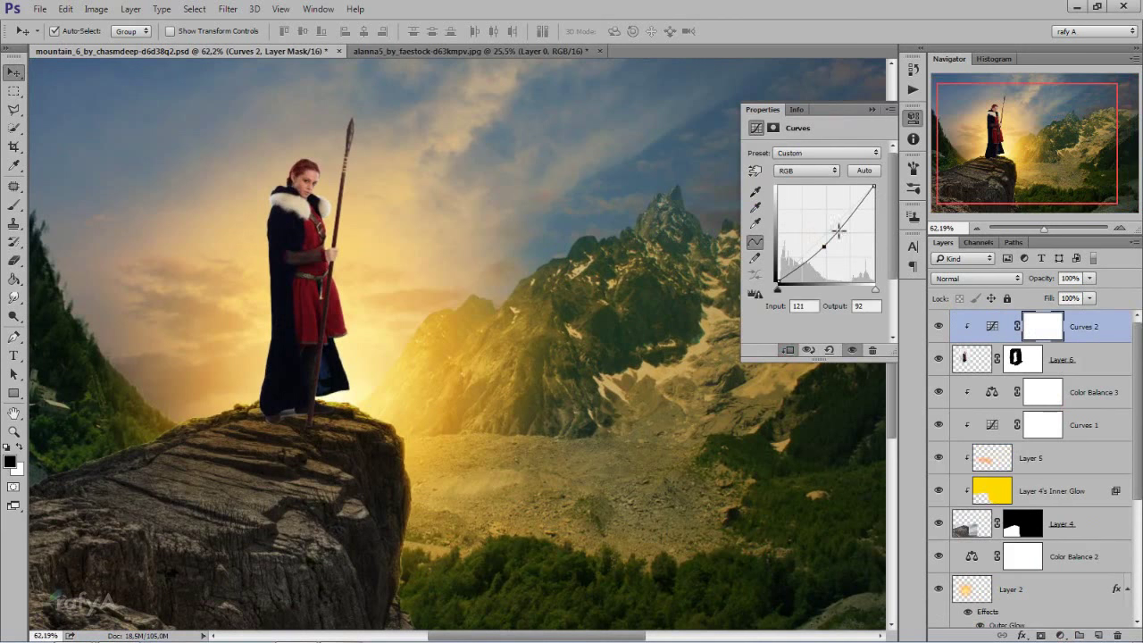
drag(867, 186, 878, 198)
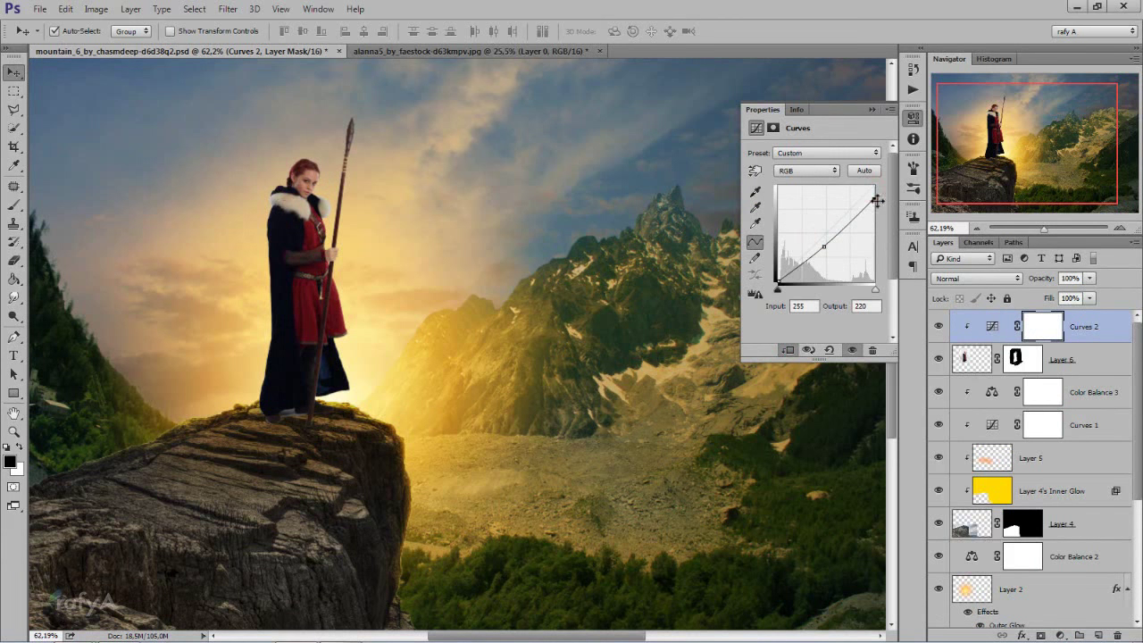
click(872, 109)
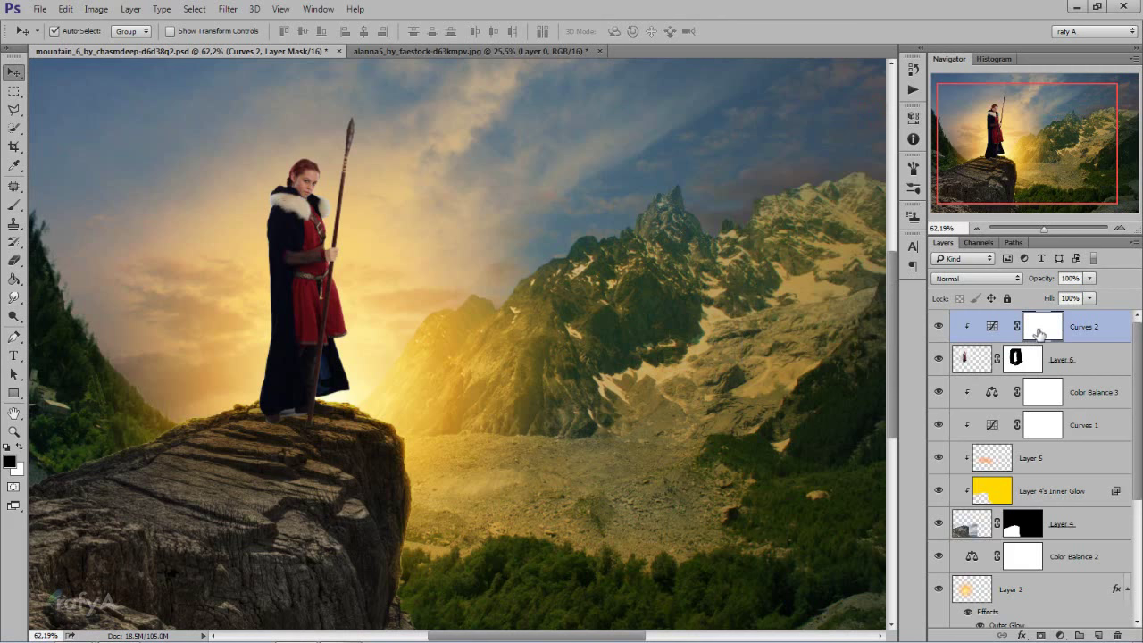
click(1039, 334)
Paint black on the Curves 2 mask over her hair, restoring the tunic's darkening with white
click(14, 203)
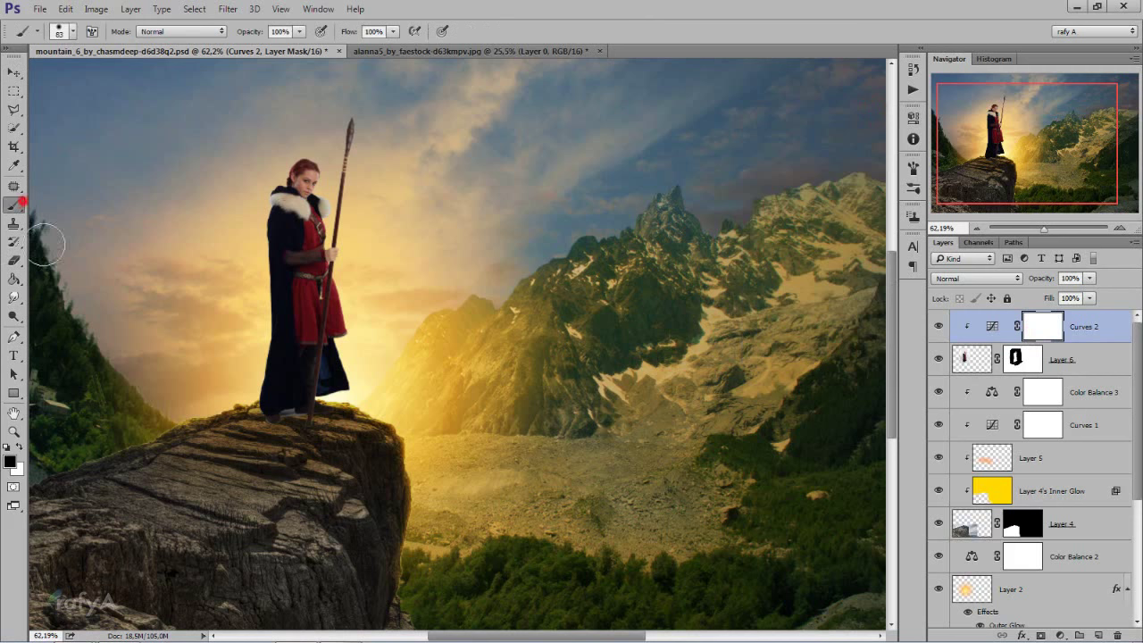
click(18, 447)
click(302, 166)
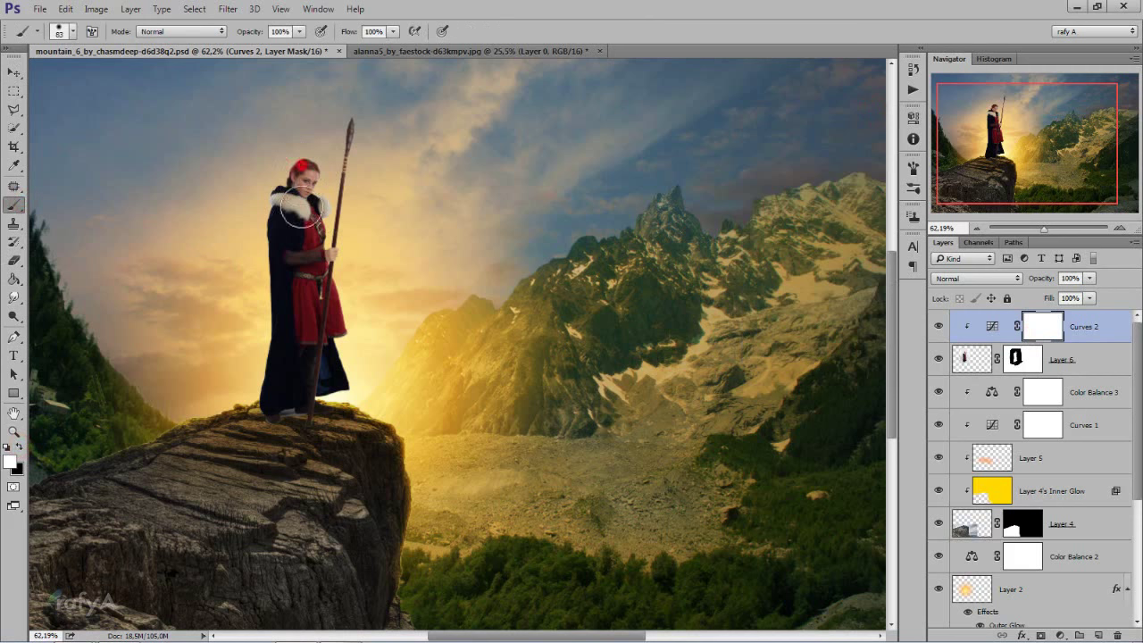
scroll(295, 219, up, 1)
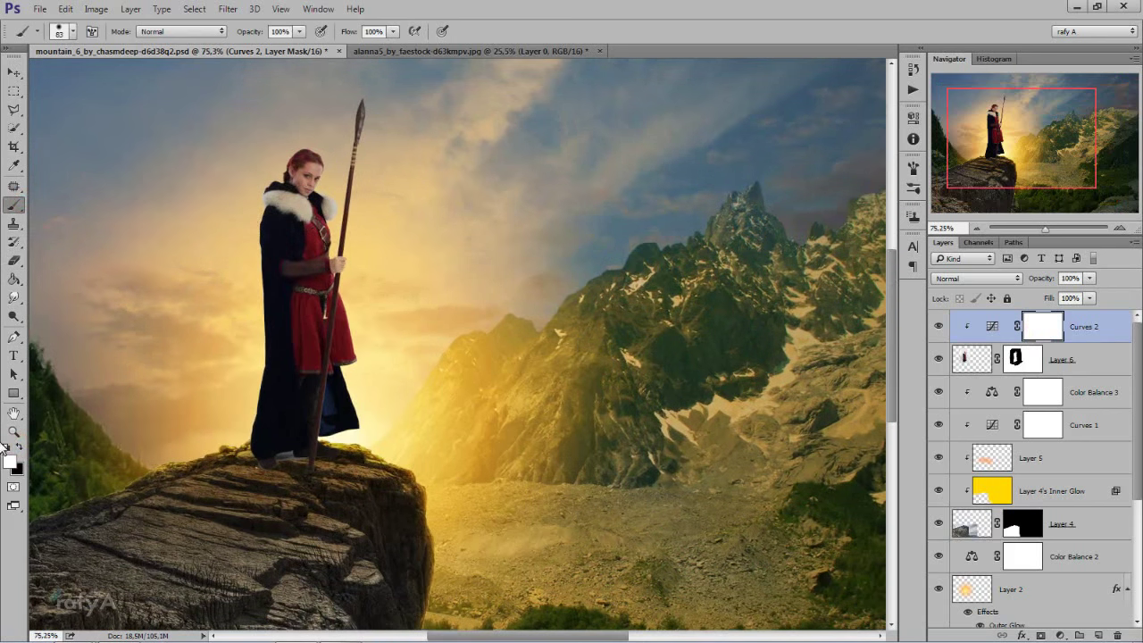
drag(293, 154, 304, 168)
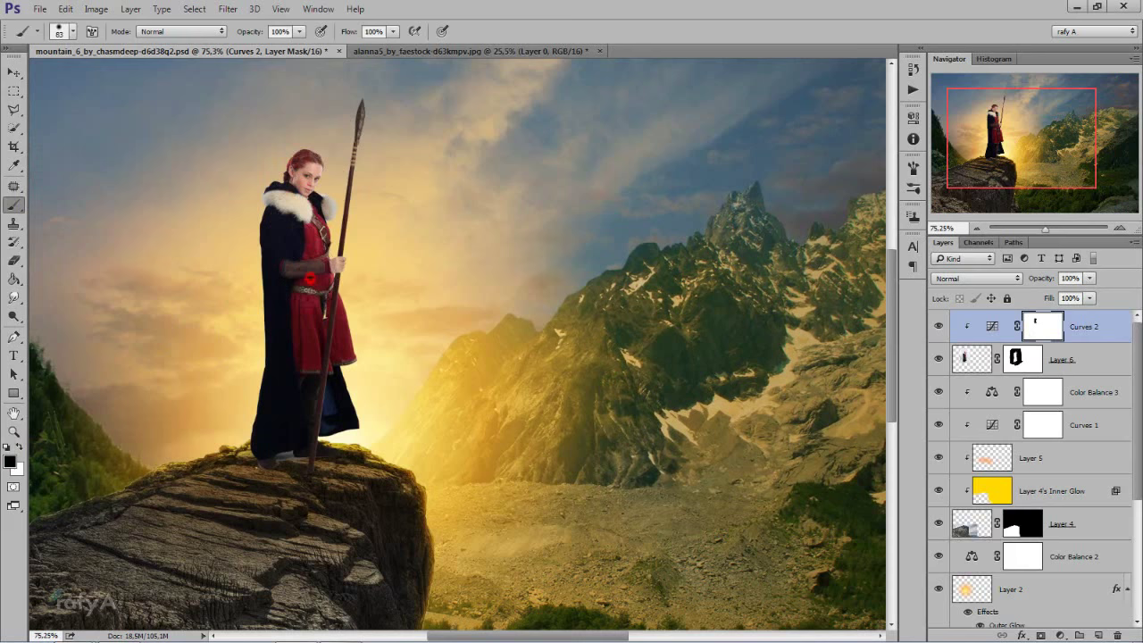
mouse_move(370, 357)
mouse_down()
mouse_move(375, 331)
mouse_move(318, 348)
mouse_up()
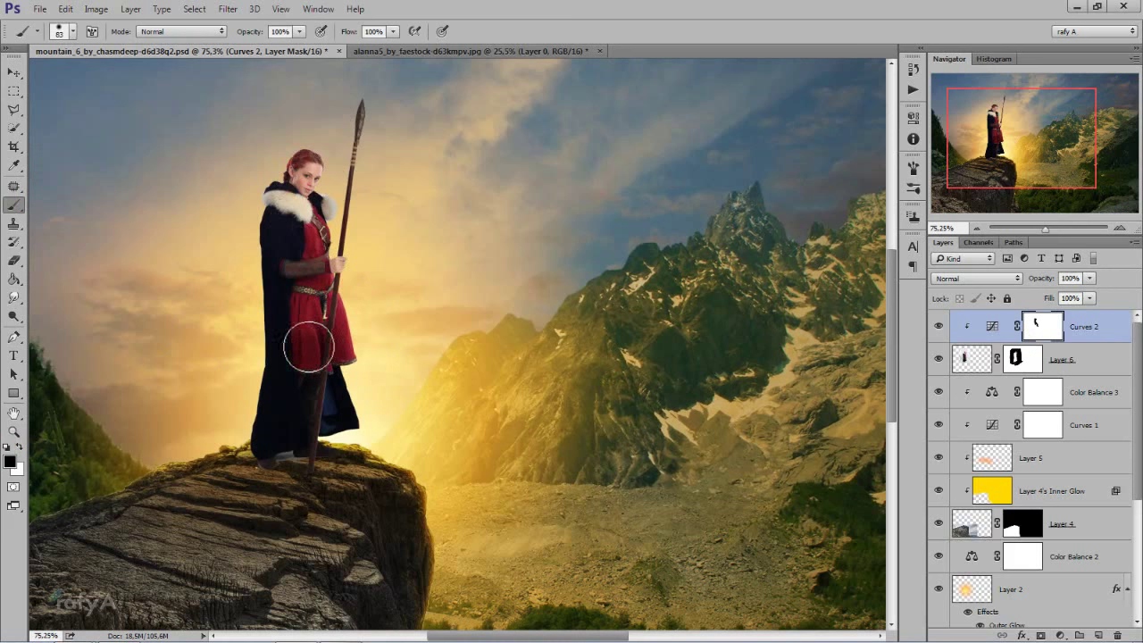
click(19, 446)
click(304, 333)
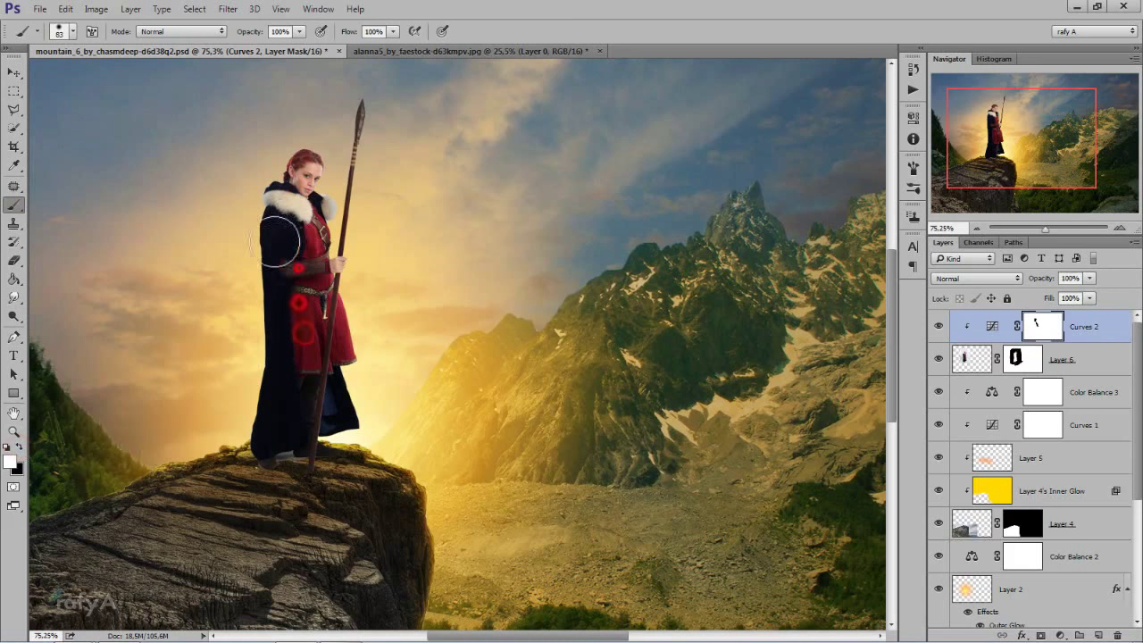
drag(303, 326, 308, 268)
key(x)
Set the brush to 30 px, 0% hardness and 22% flow
right_click(309, 268)
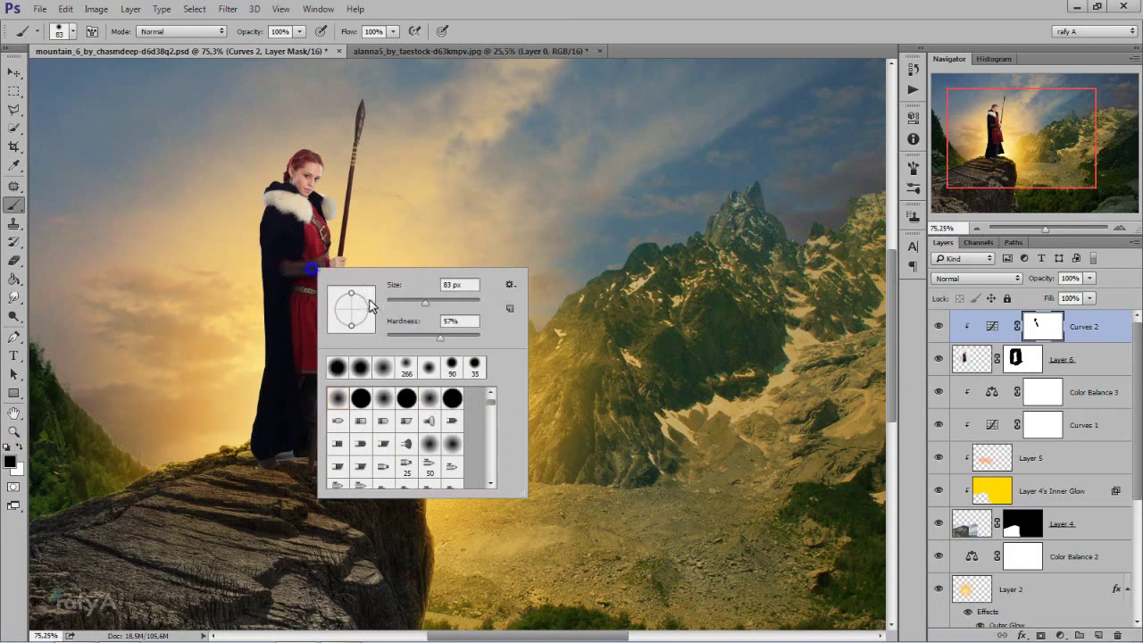
drag(408, 310, 401, 302)
click(309, 267)
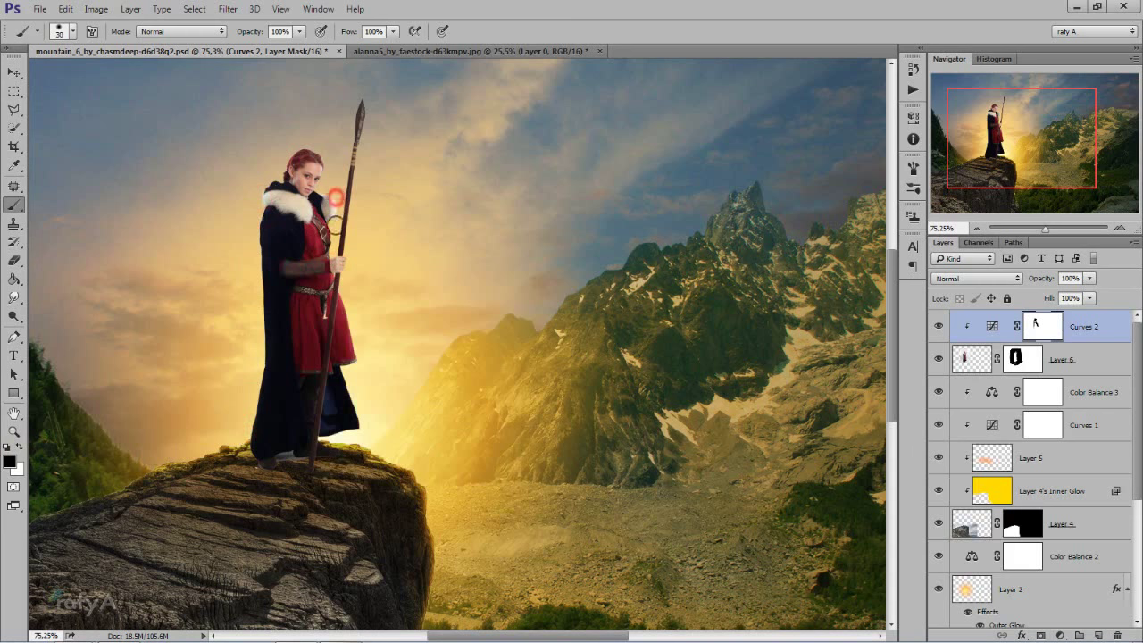
scroll(333, 212, up, 1)
scroll(332, 212, up, 4)
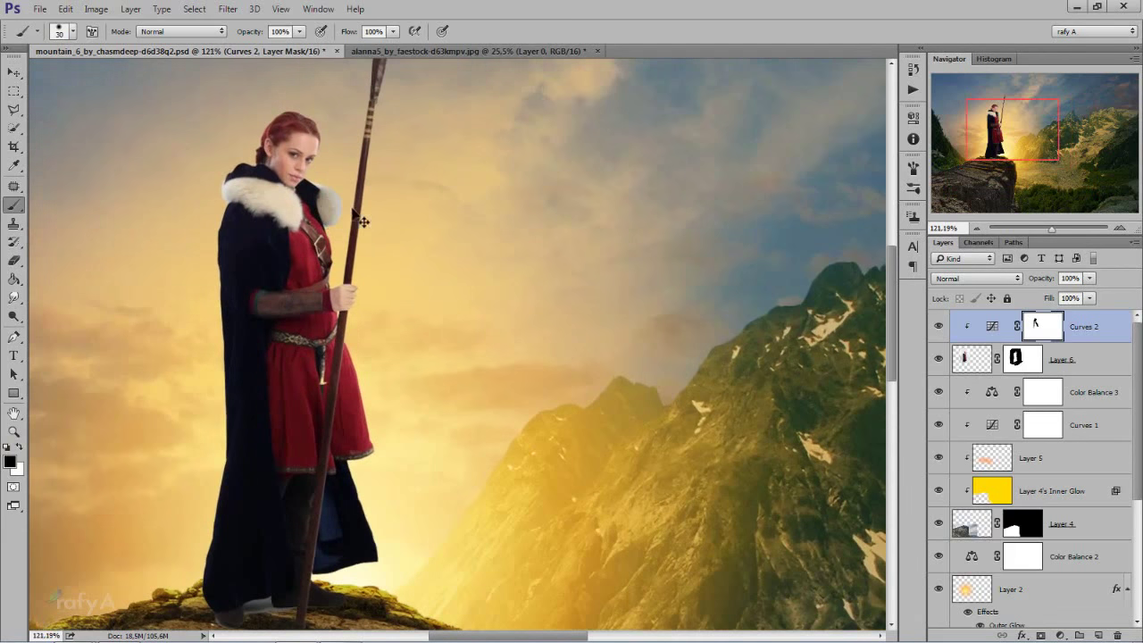
right_click(434, 198)
click(531, 267)
drag(531, 267, 507, 269)
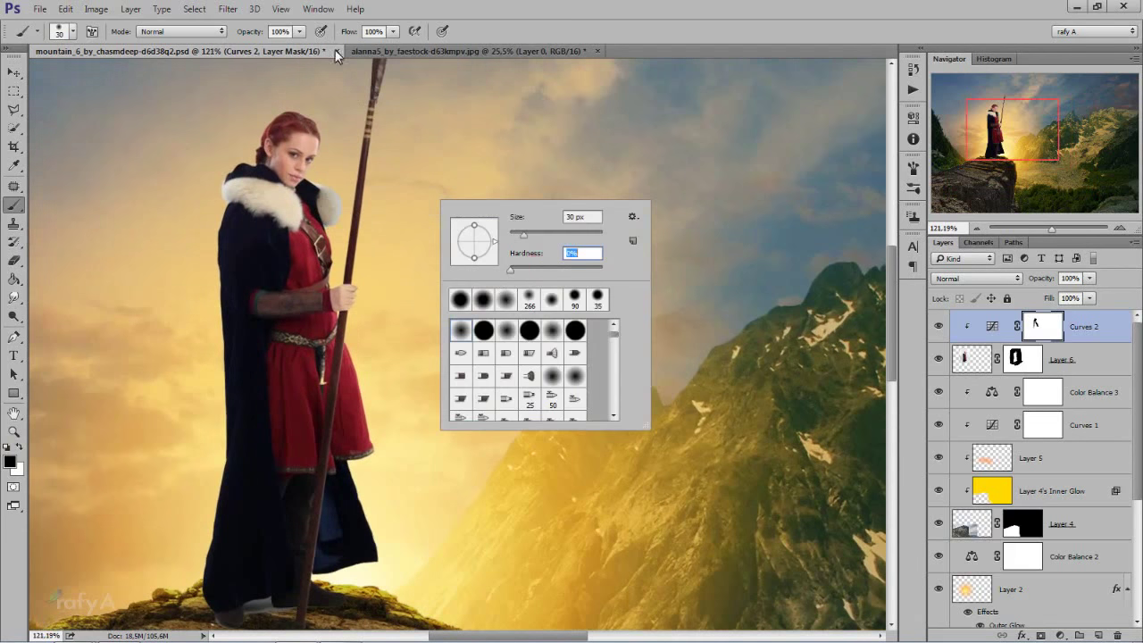
drag(349, 34, 314, 39)
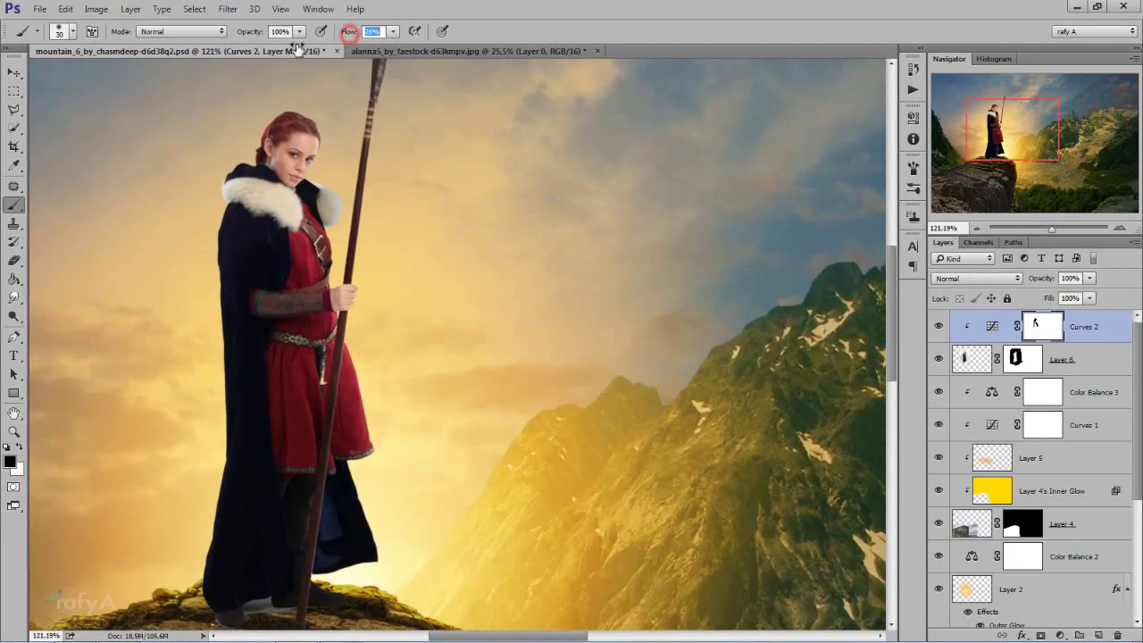
Paint the mask softly beside the fur collar at 36% flow
click(329, 183)
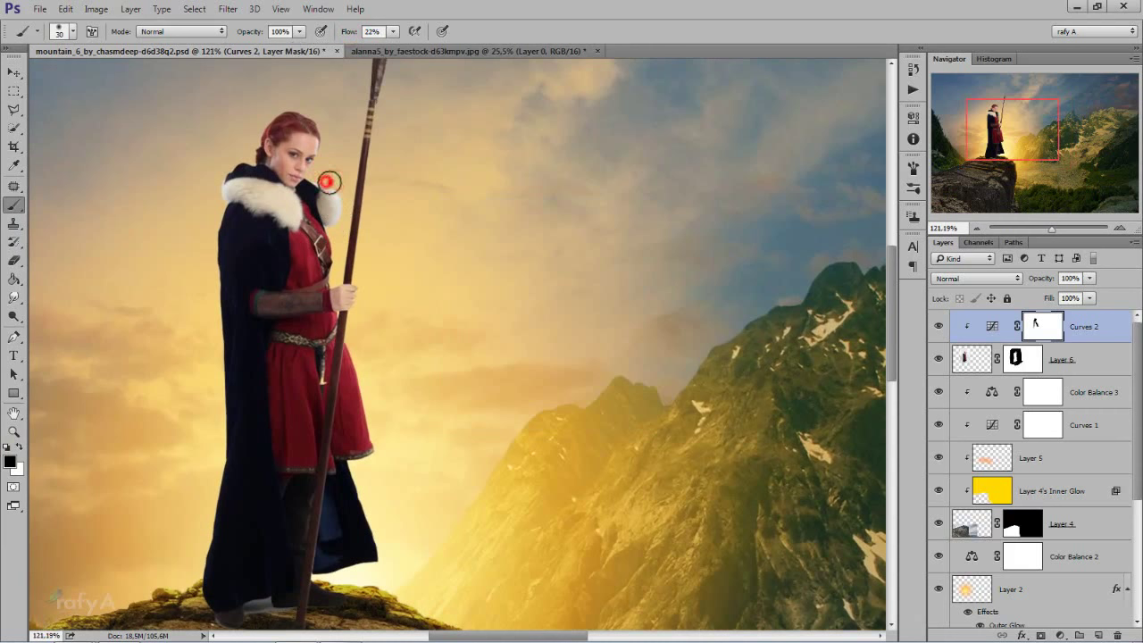
drag(351, 36, 347, 78)
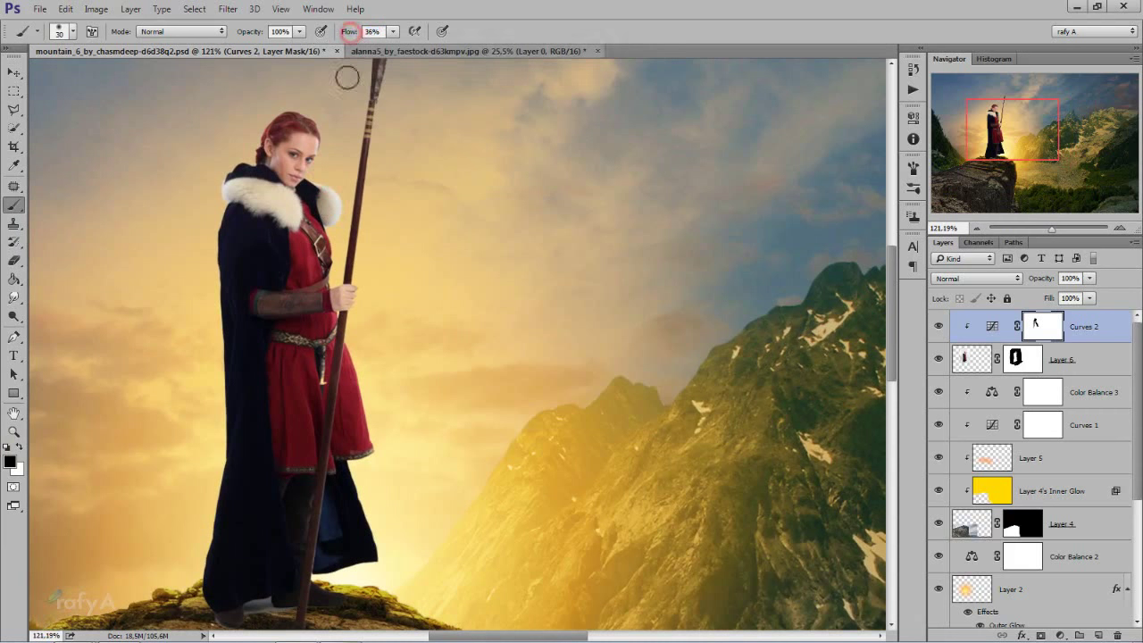
click(342, 193)
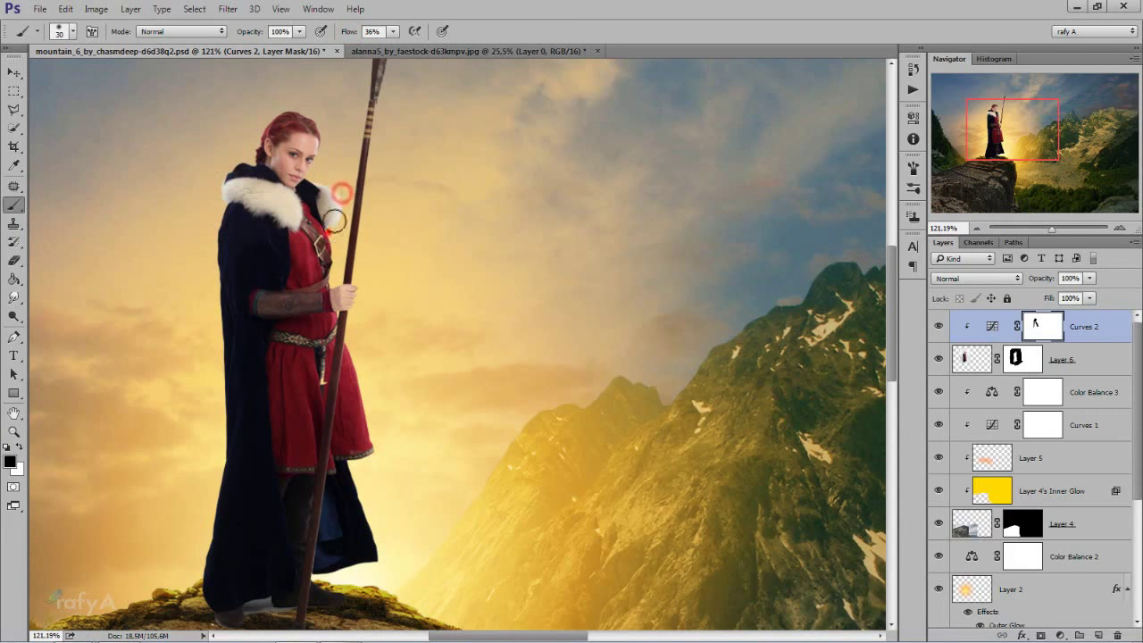
click(332, 221)
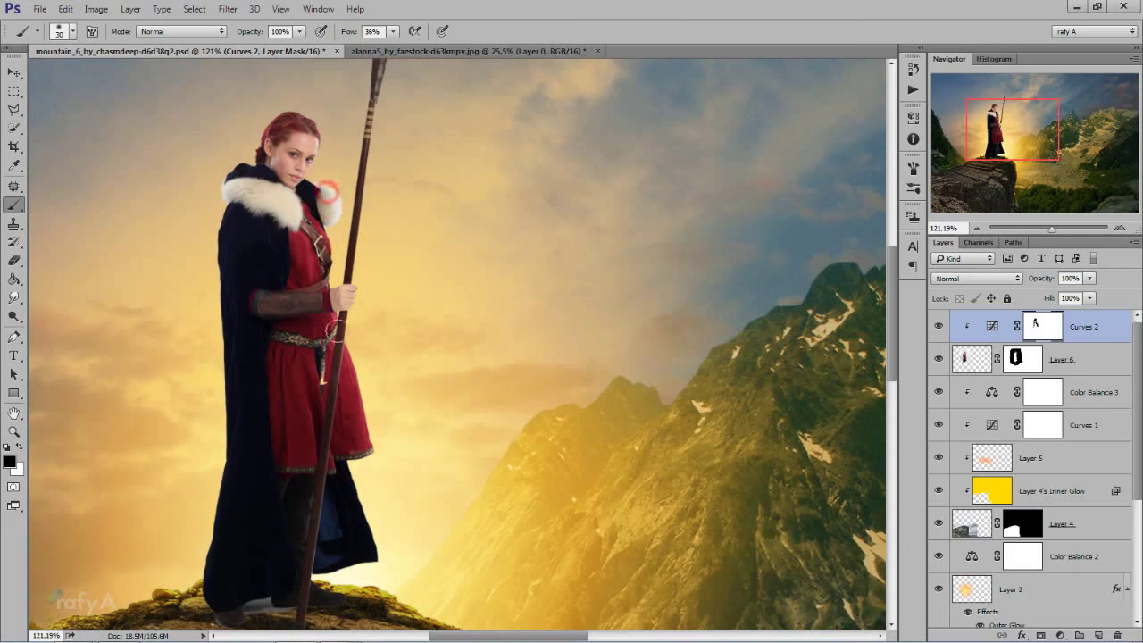
scroll(360, 567, down, 2)
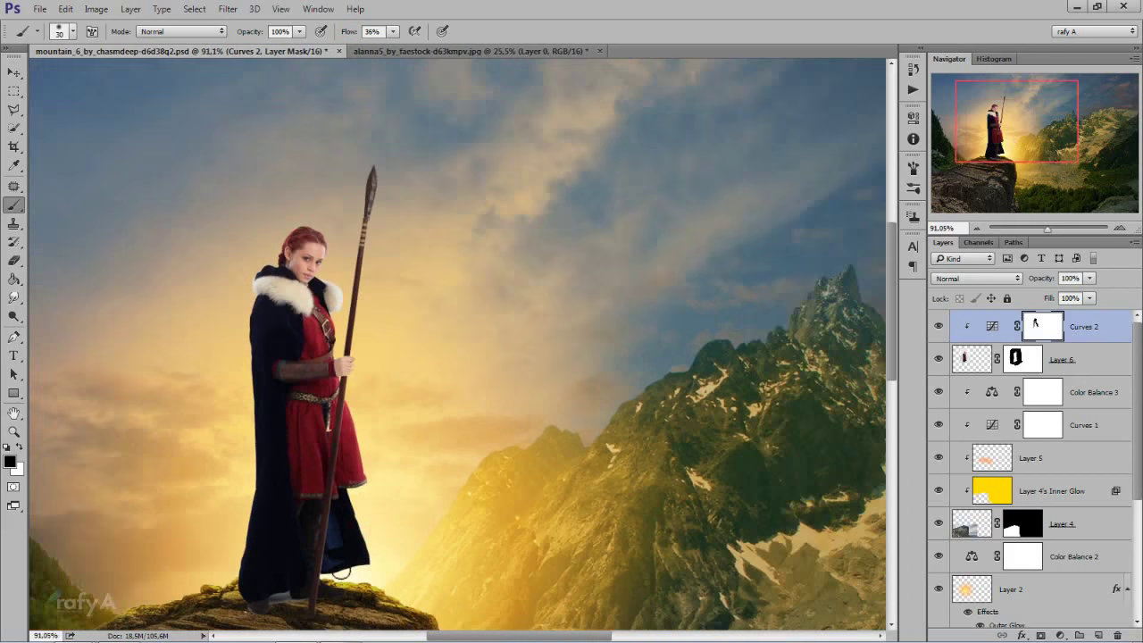
scroll(321, 550, up, 1)
scroll(295, 536, up, 4)
scroll(284, 530, up, 1)
scroll(284, 530, up, 1)
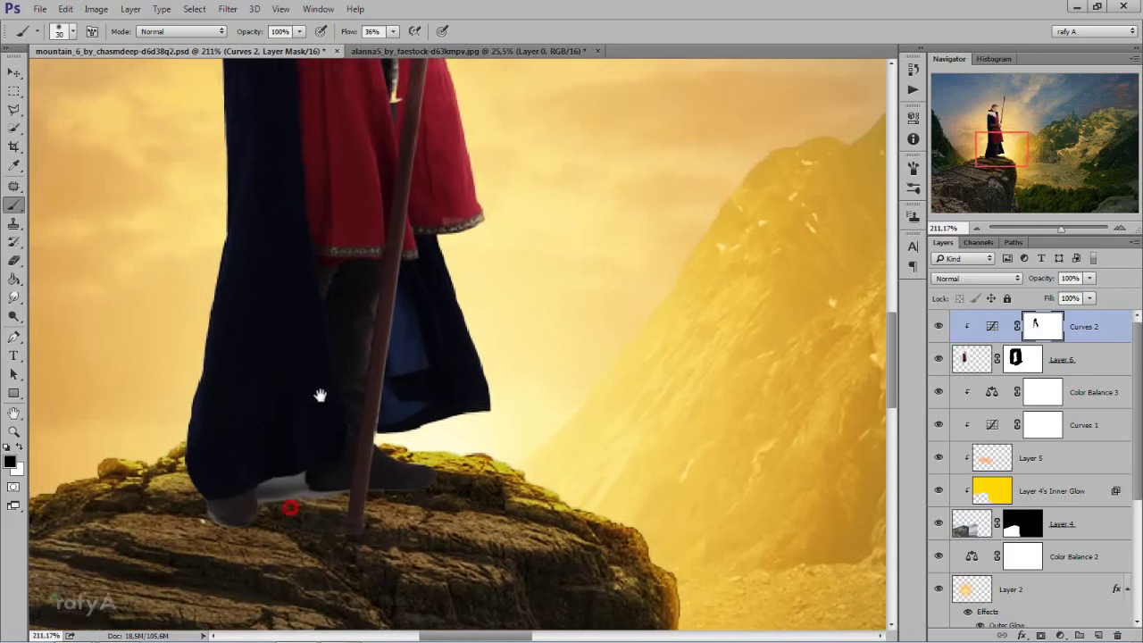
scroll(258, 491, up, 1)
scroll(242, 467, up, 2)
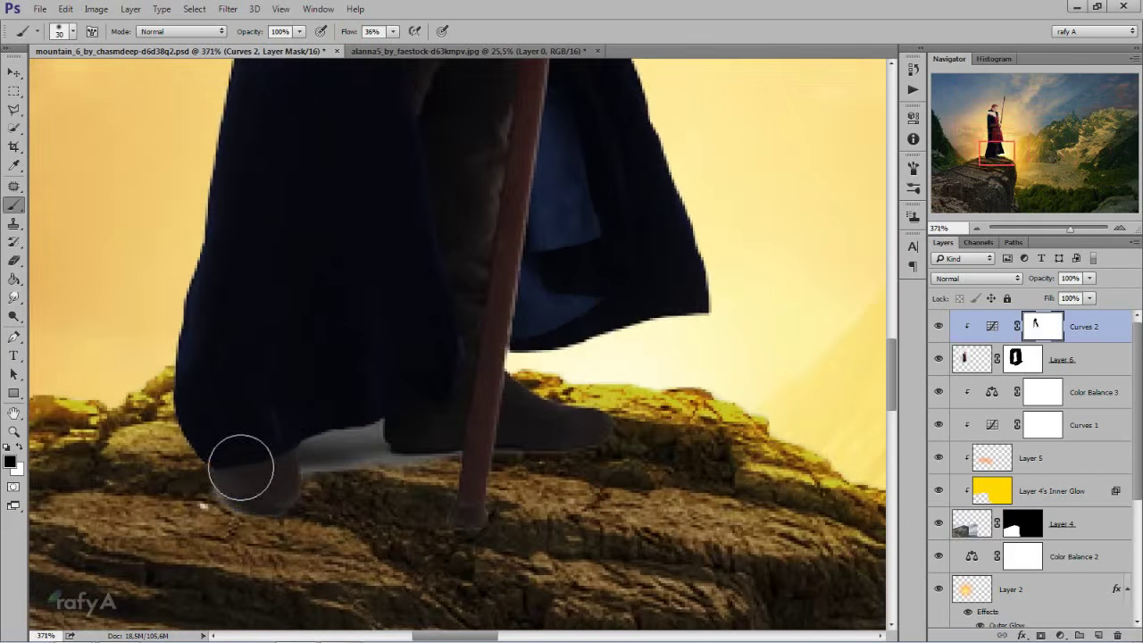
Paint Layer 6's mask with a 12 px brush to hide the grey strip under the hem
click(1023, 359)
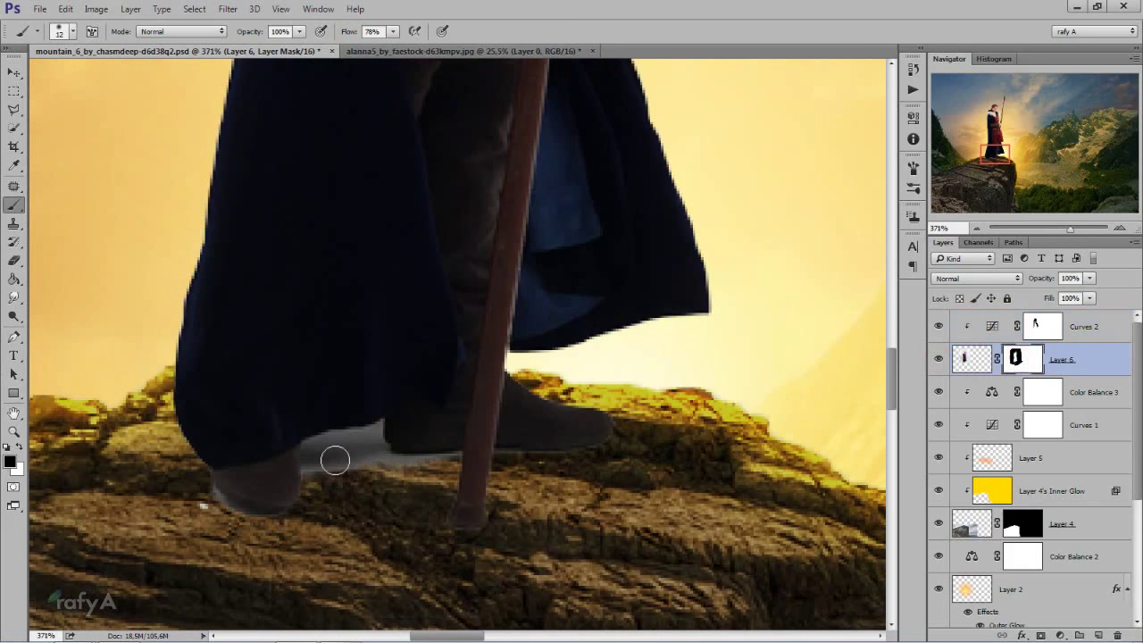
mouse_move(333, 460)
mouse_down()
mouse_move(314, 470)
mouse_move(327, 447)
mouse_up()
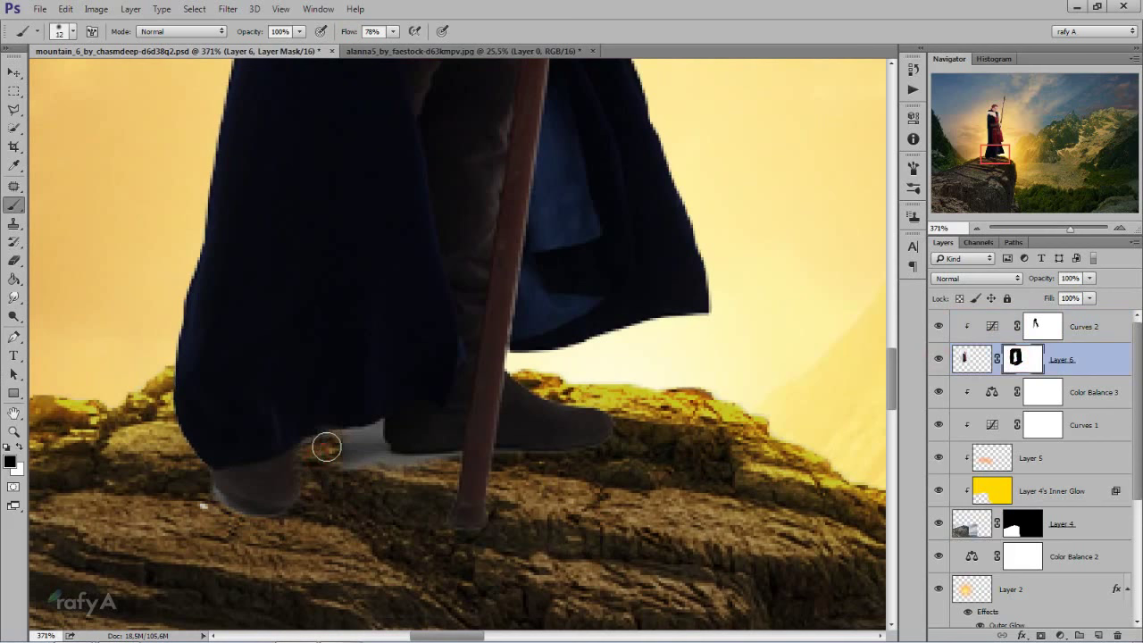
right_click(338, 447)
drag(465, 467, 454, 467)
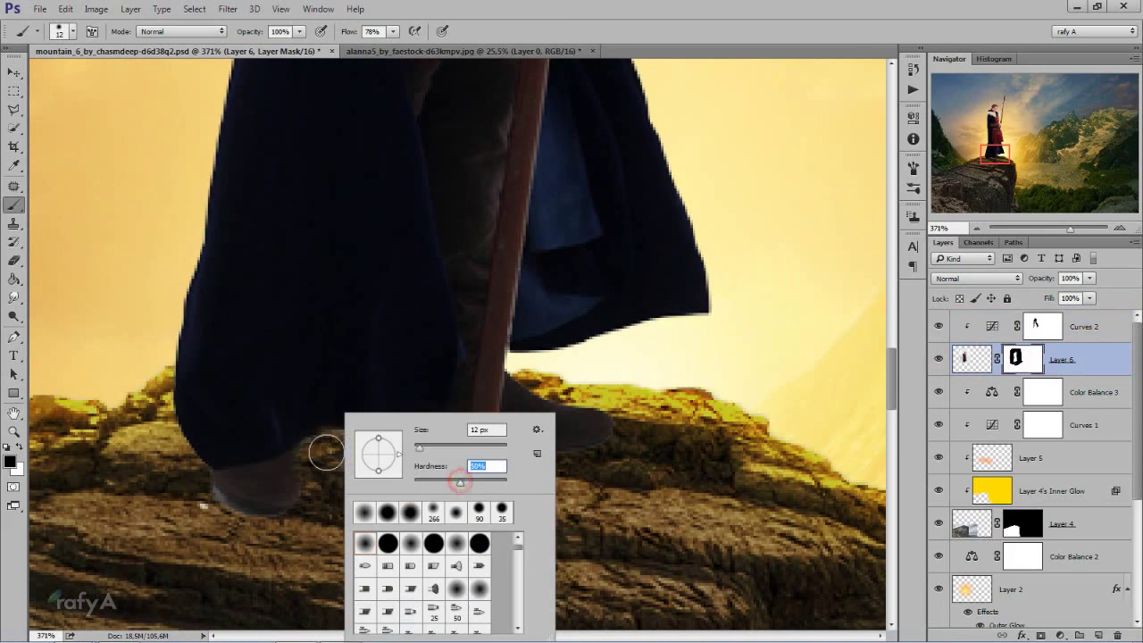
key(Return)
mouse_move(361, 457)
mouse_down()
mouse_move(420, 470)
mouse_move(345, 474)
mouse_up()
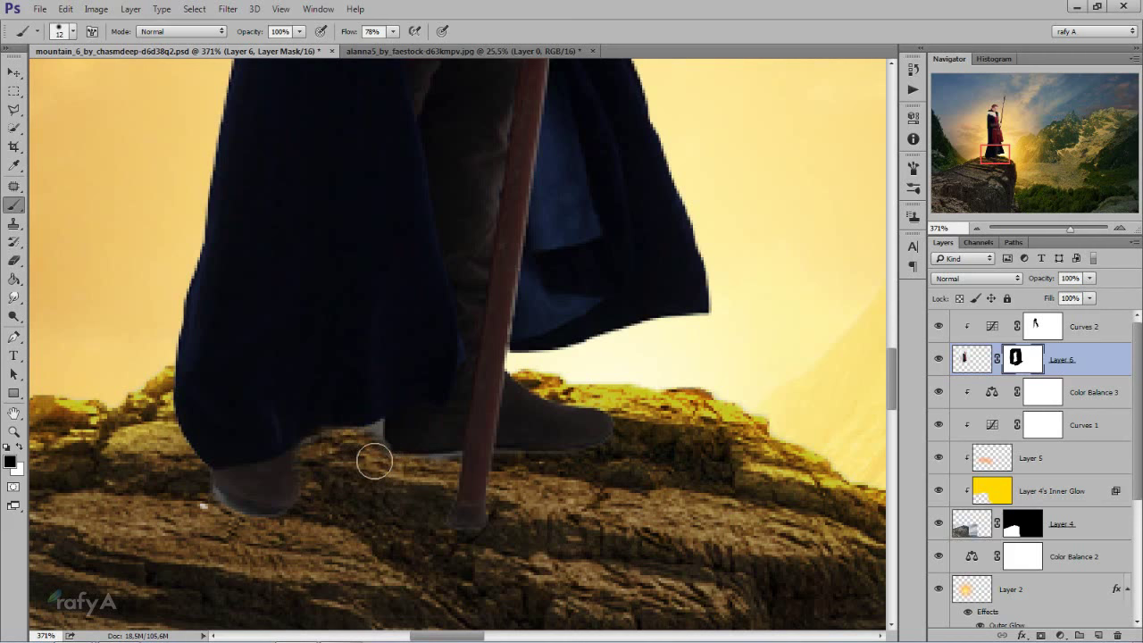
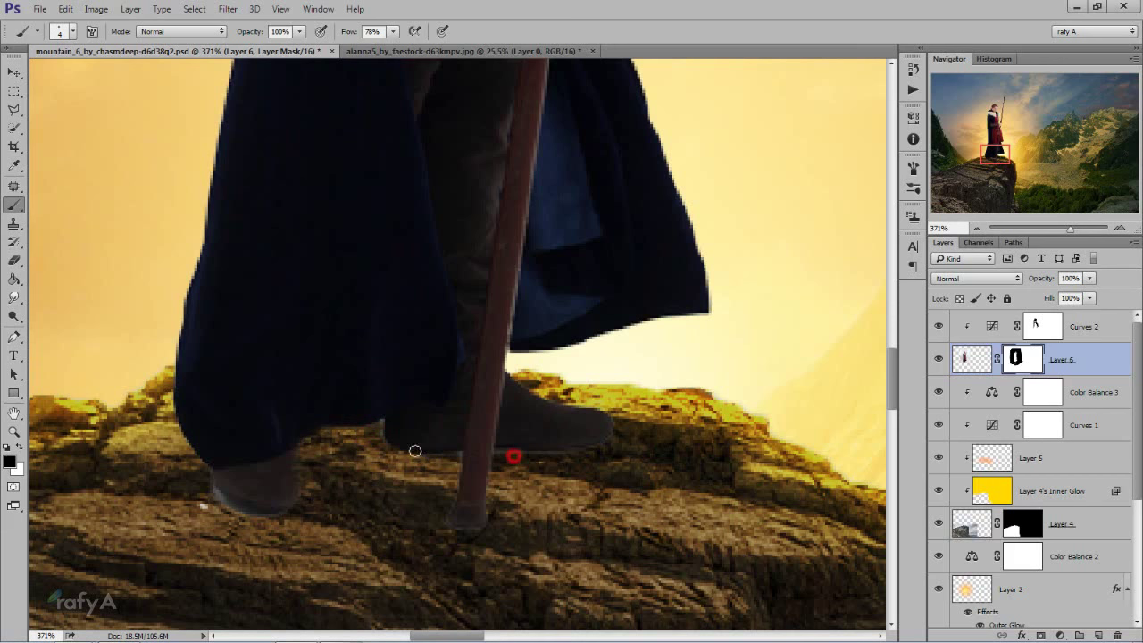
Clone away the white speck beside the left boot on Layer 4 with a 10 px Clone Stamp
scroll(415, 451, down, 2)
scroll(393, 460, down, 3)
scroll(365, 469, up, 3)
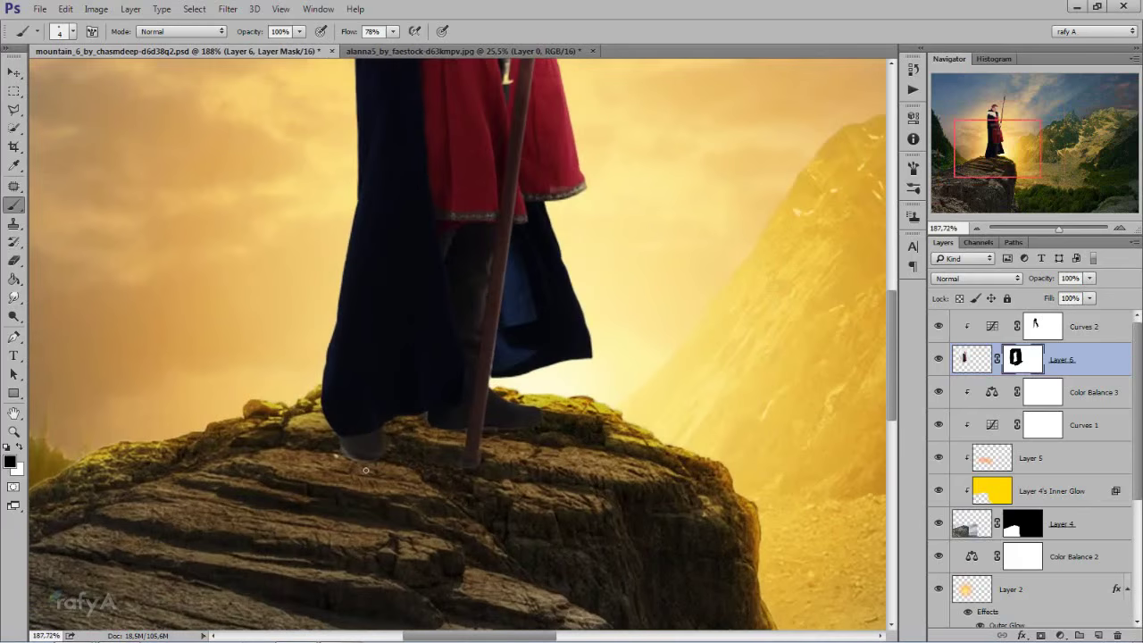
click(965, 527)
scroll(349, 447, up, 2)
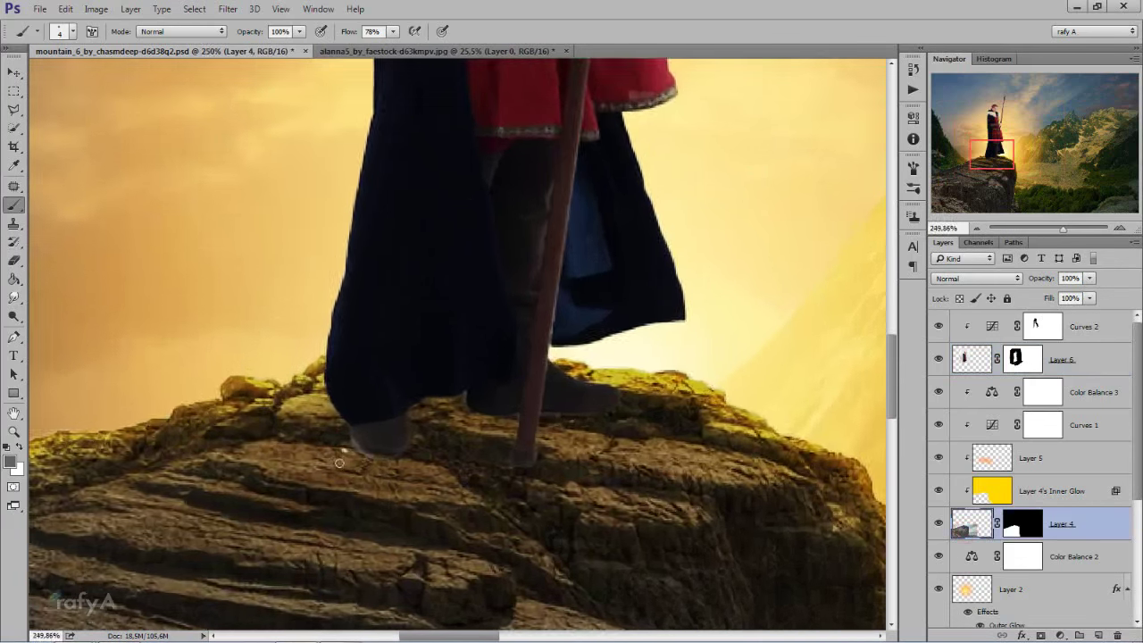
scroll(349, 447, up, 2)
click(13, 223)
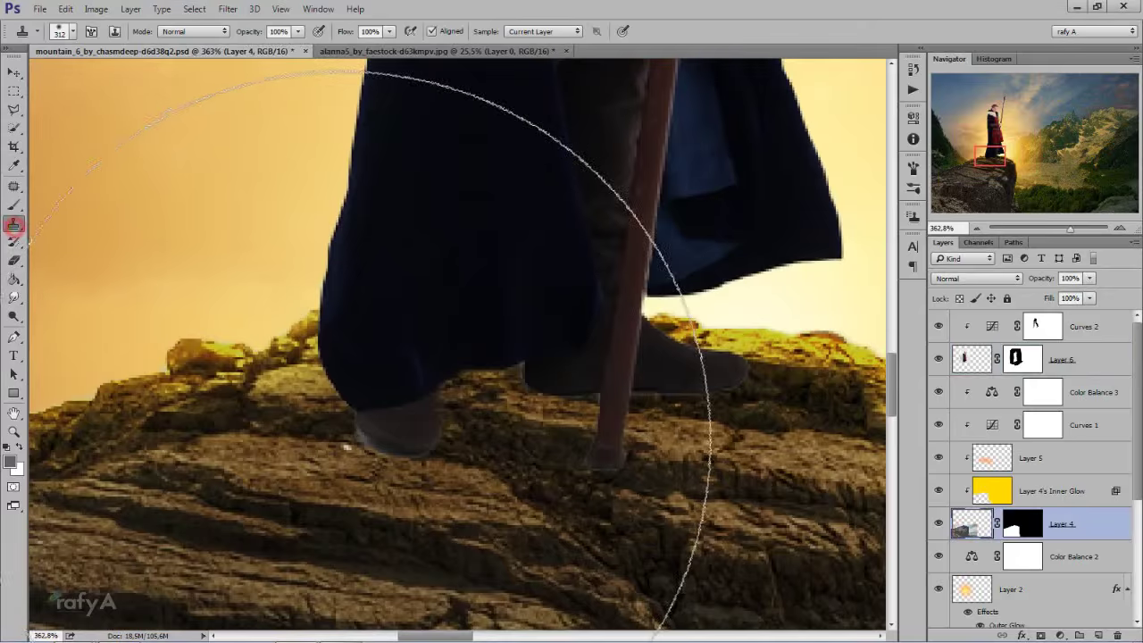
right_click(368, 413)
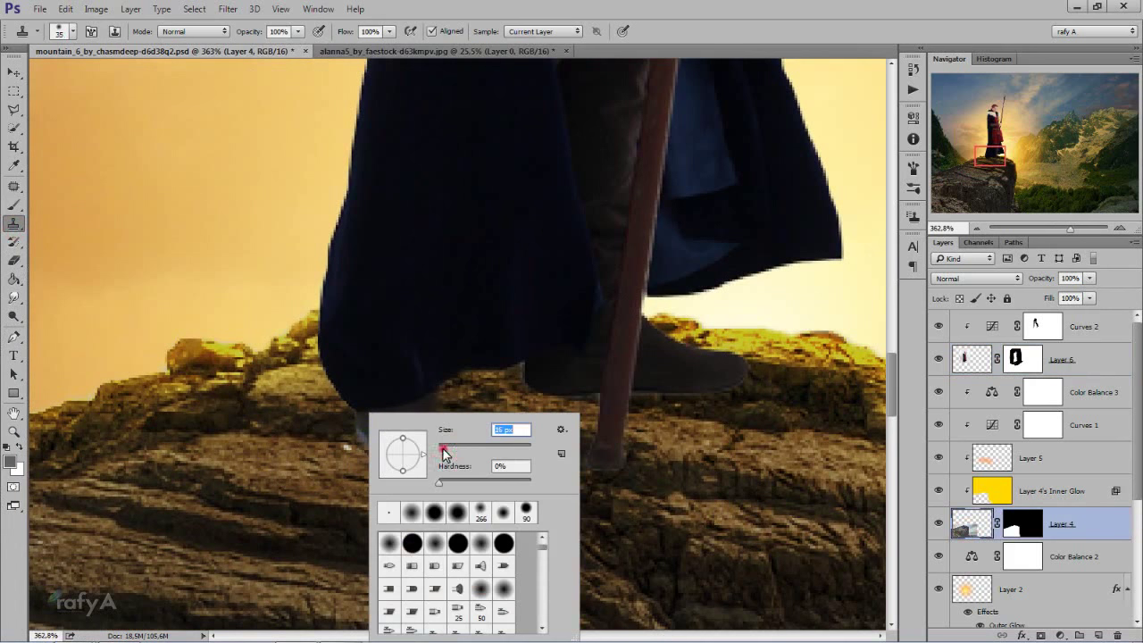
drag(455, 446, 439, 447)
click(311, 453)
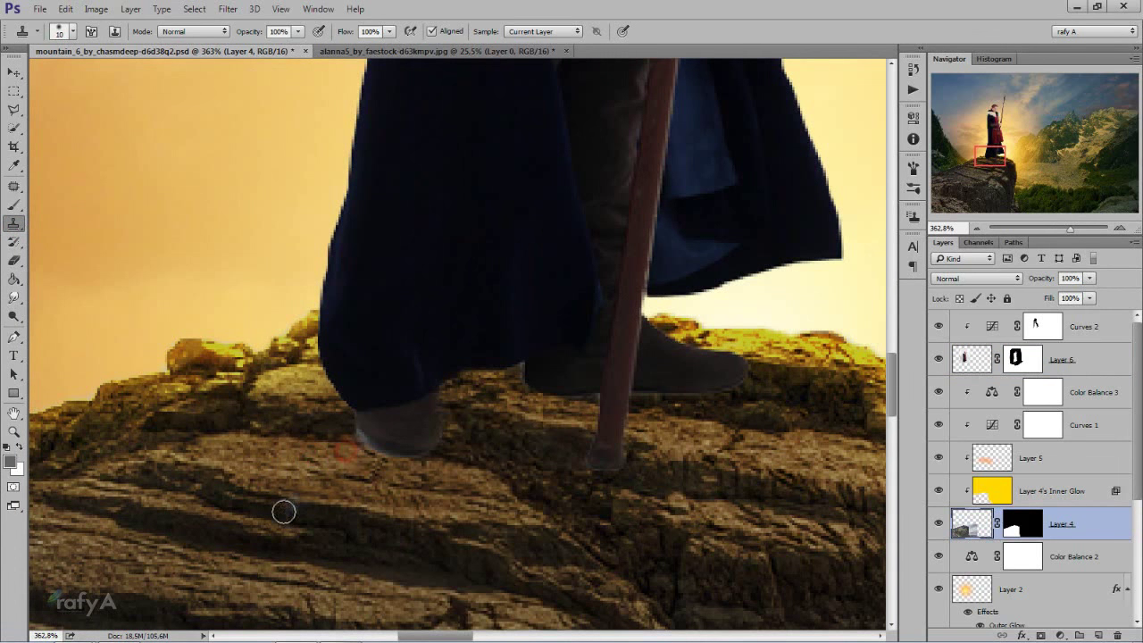
Return to the Move tool and zoom back out over the retouched rock
click(12, 73)
scroll(284, 406, down, 2)
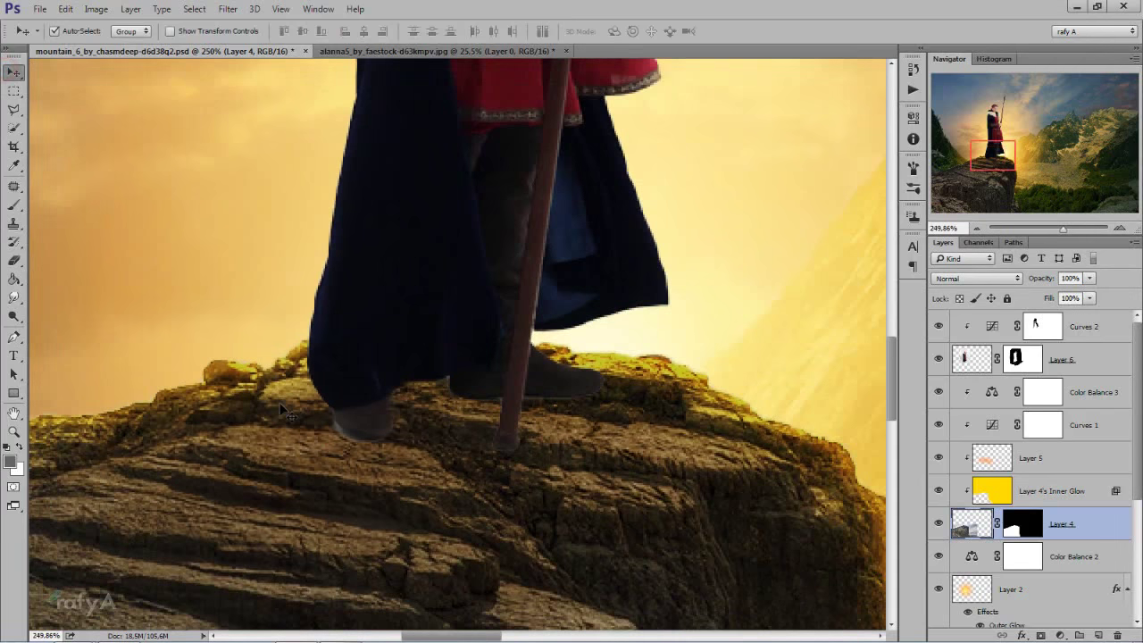
scroll(284, 406, down, 2)
scroll(284, 410, down, 2)
scroll(284, 406, down, 1)
scroll(284, 406, down, 1)
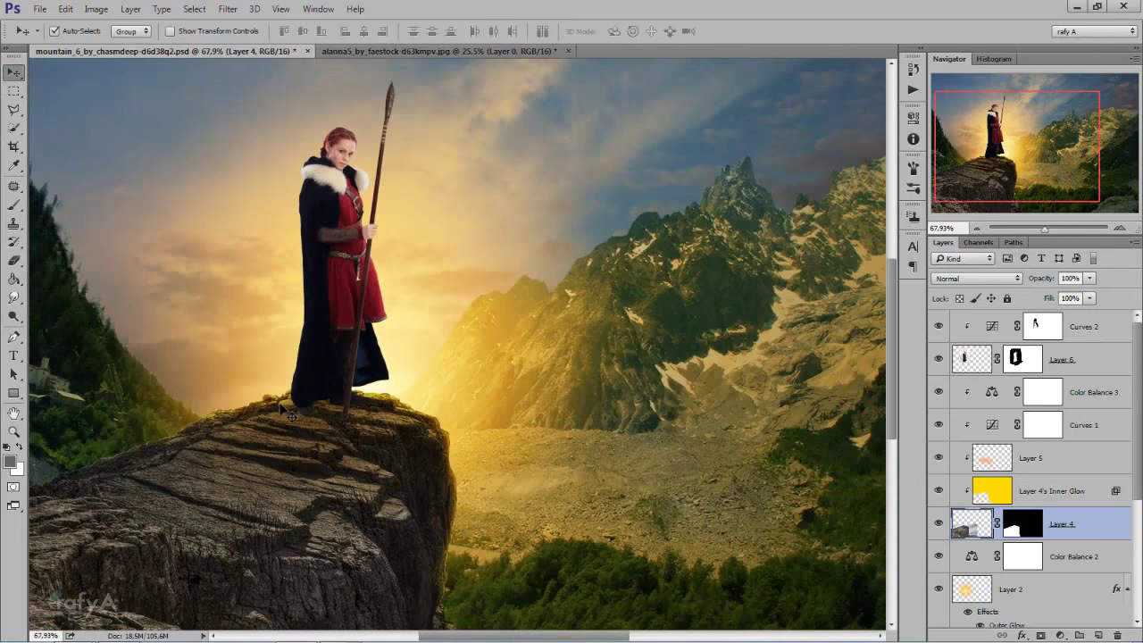
scroll(284, 409, down, 1)
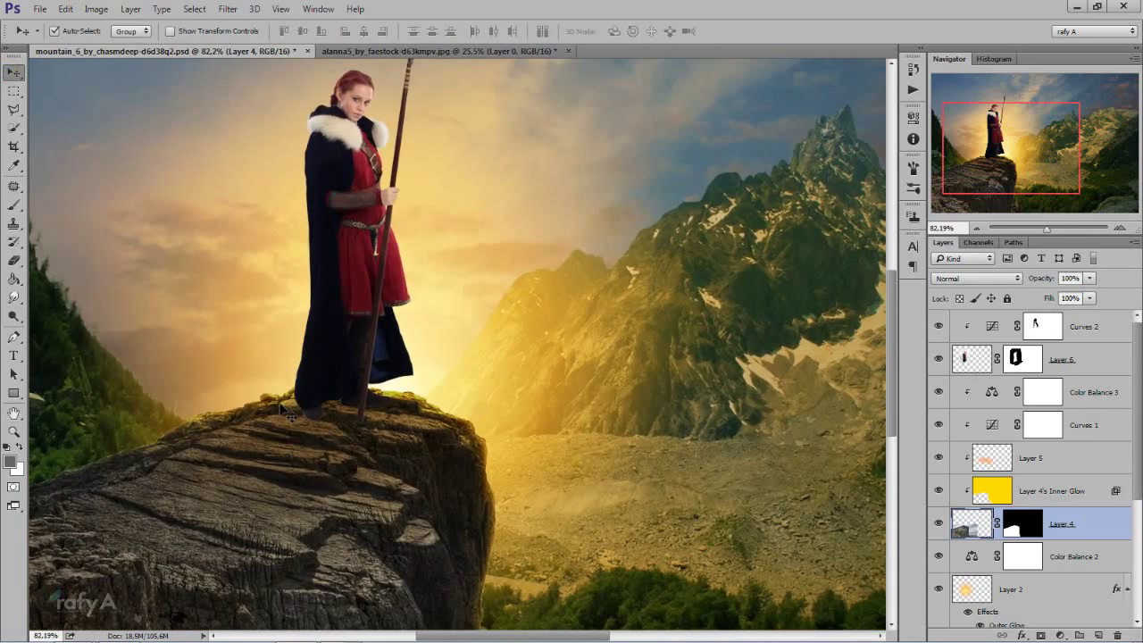
scroll(288, 410, down, 1)
scroll(286, 404, down, 2)
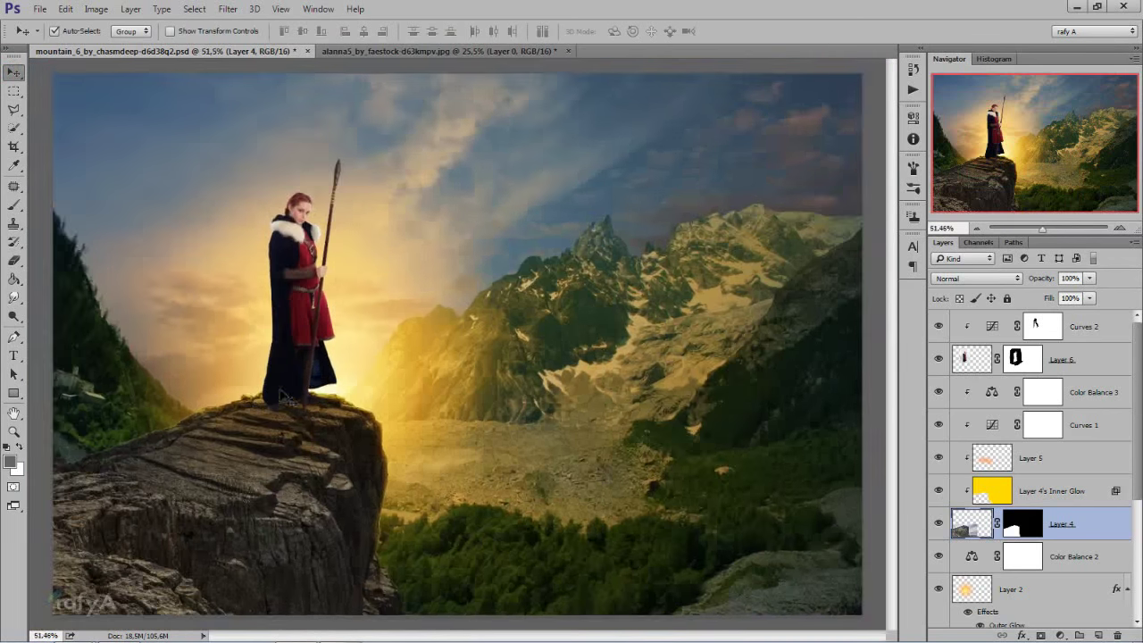
On a new layer above Color Balance 3, draw a black radial gradient at the figure's feet
click(1089, 391)
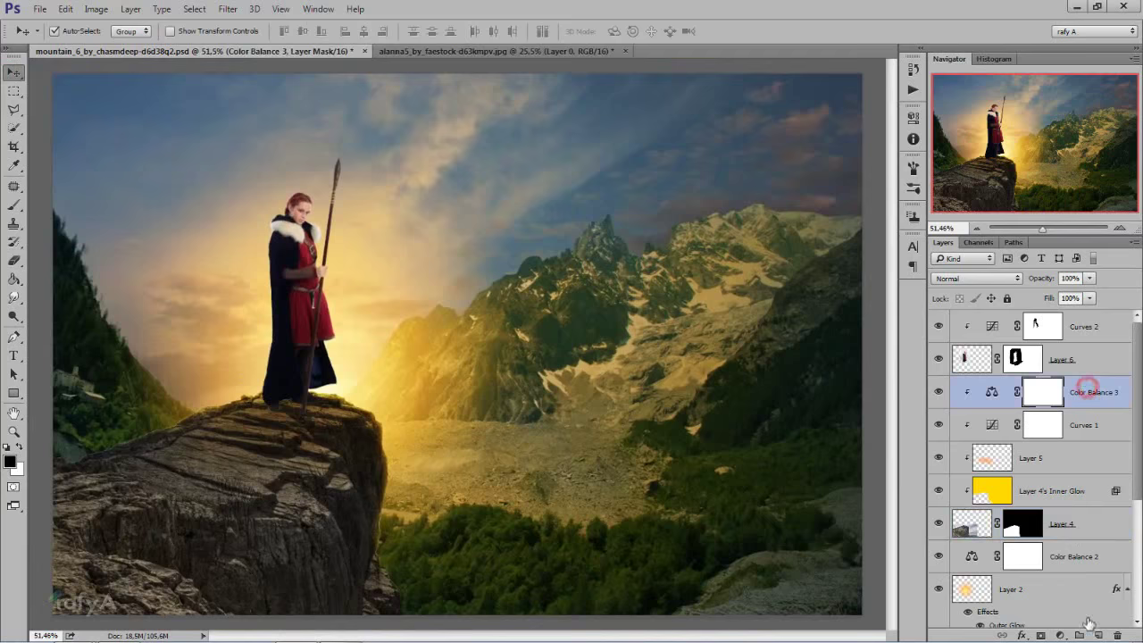
click(1099, 634)
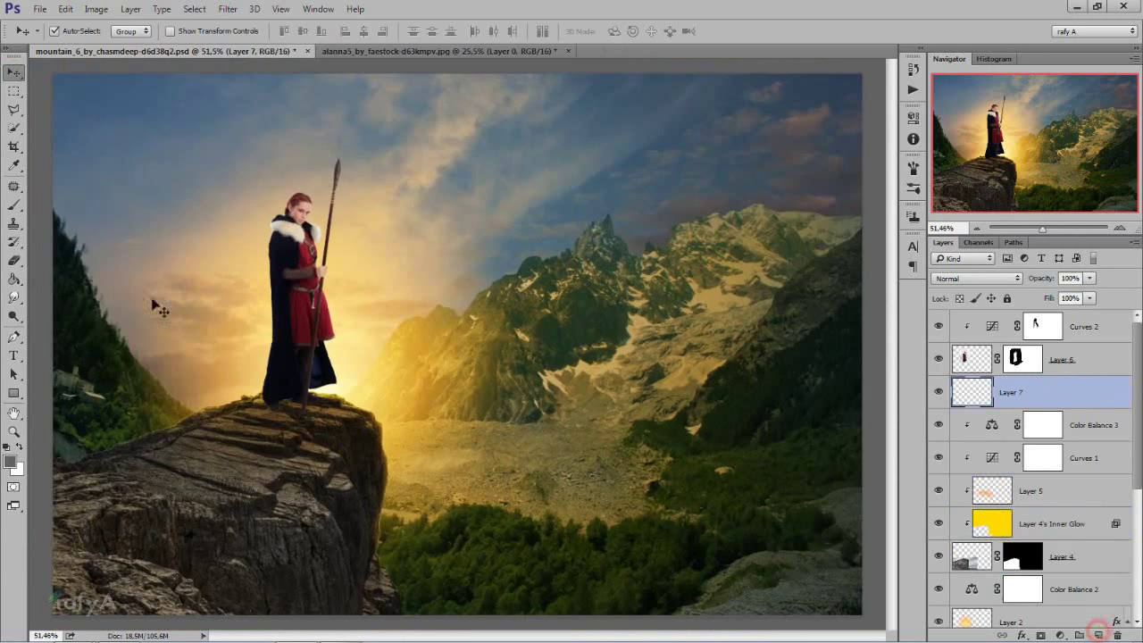
click(15, 260)
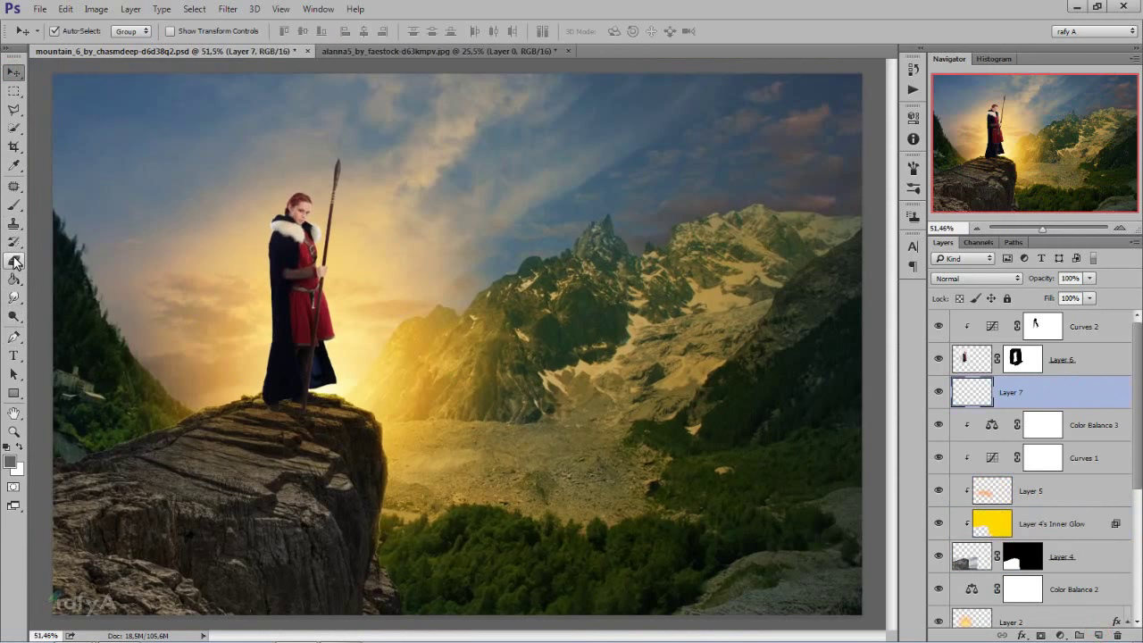
click(15, 279)
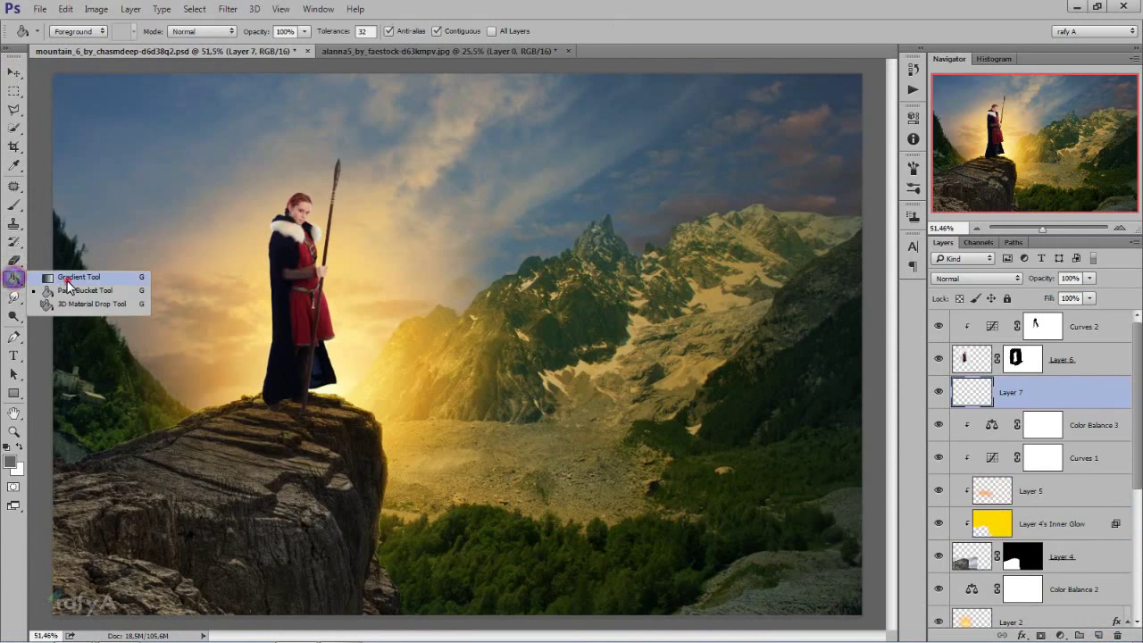
click(67, 279)
click(8, 445)
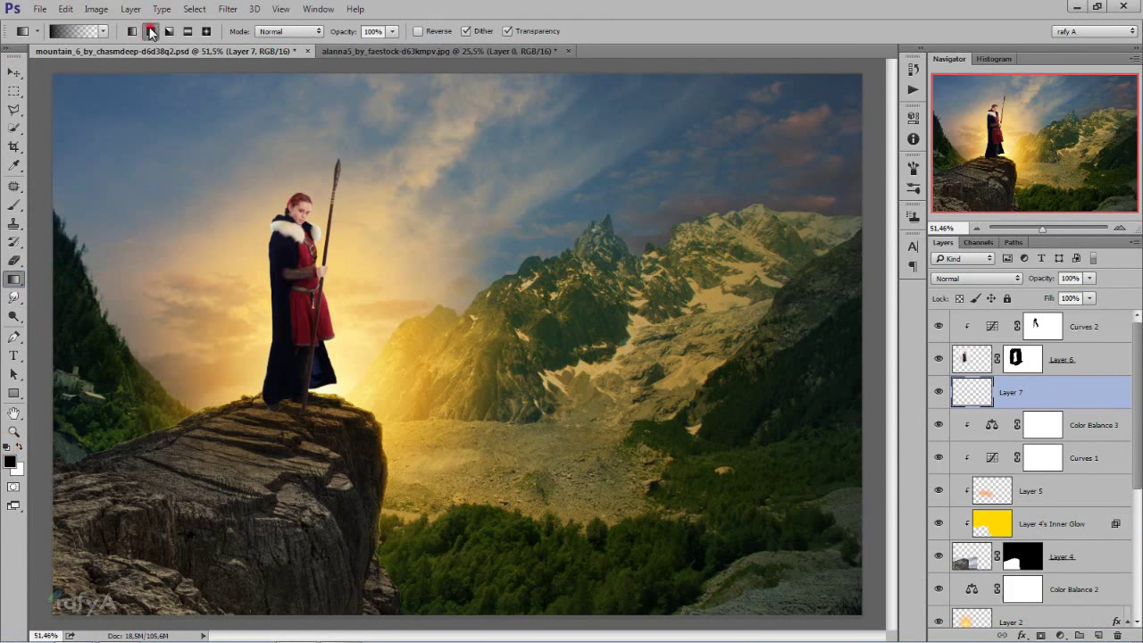
drag(283, 509, 282, 516)
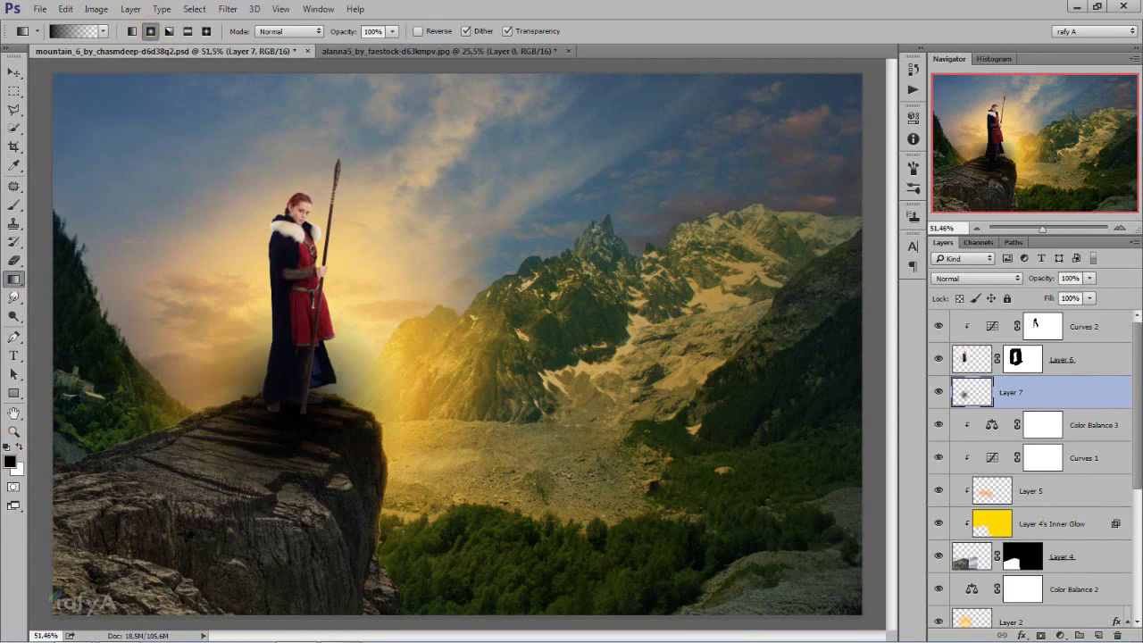
Narrow the shadow and perspective-spread it down the rock beneath the feet
key(ctrl+t)
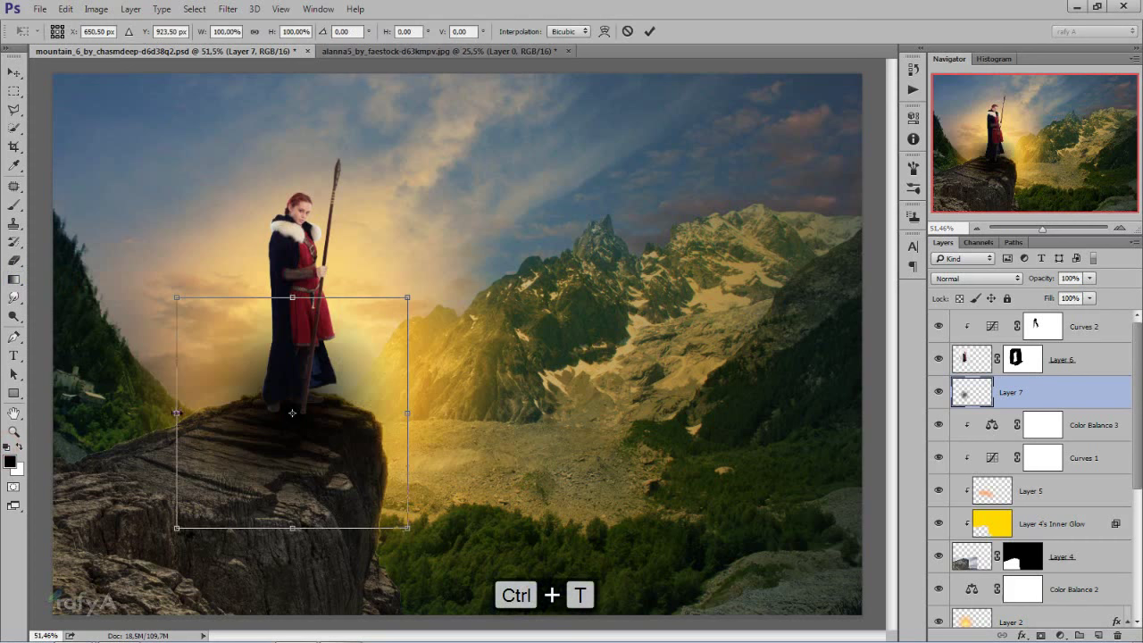
drag(175, 412, 239, 413)
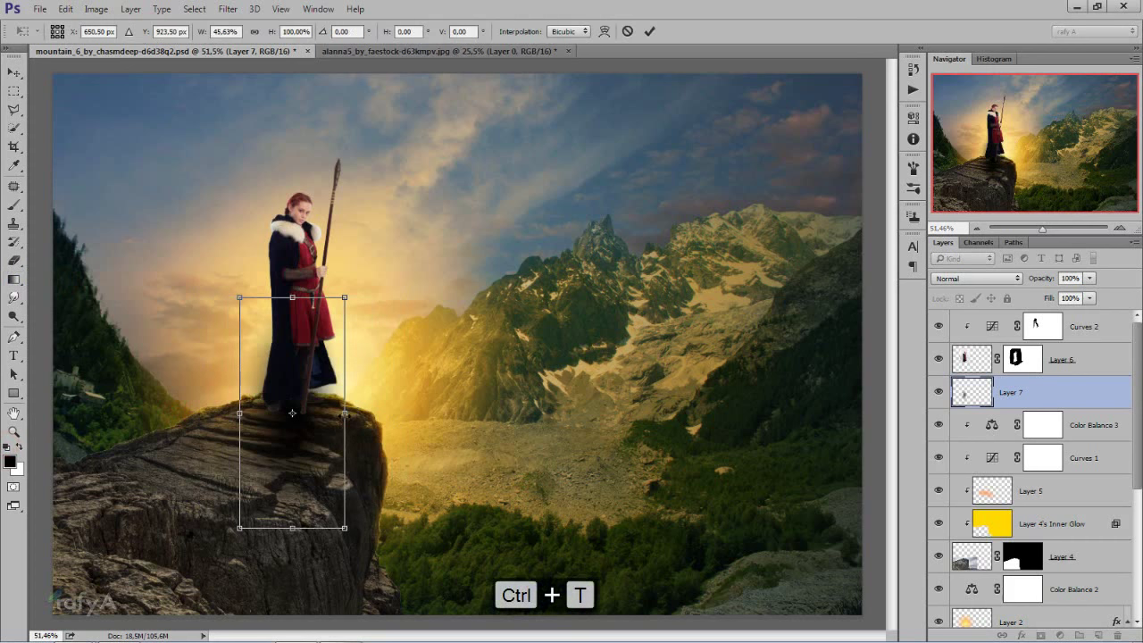
drag(344, 412, 324, 412)
drag(306, 366, 303, 424)
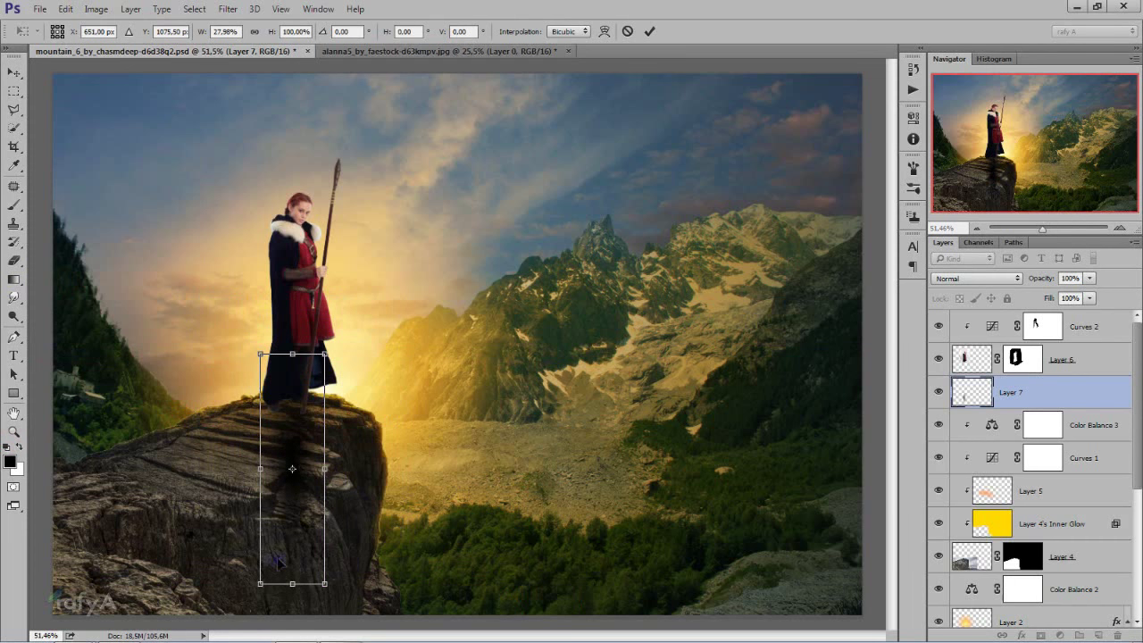
right_click(277, 561)
click(333, 412)
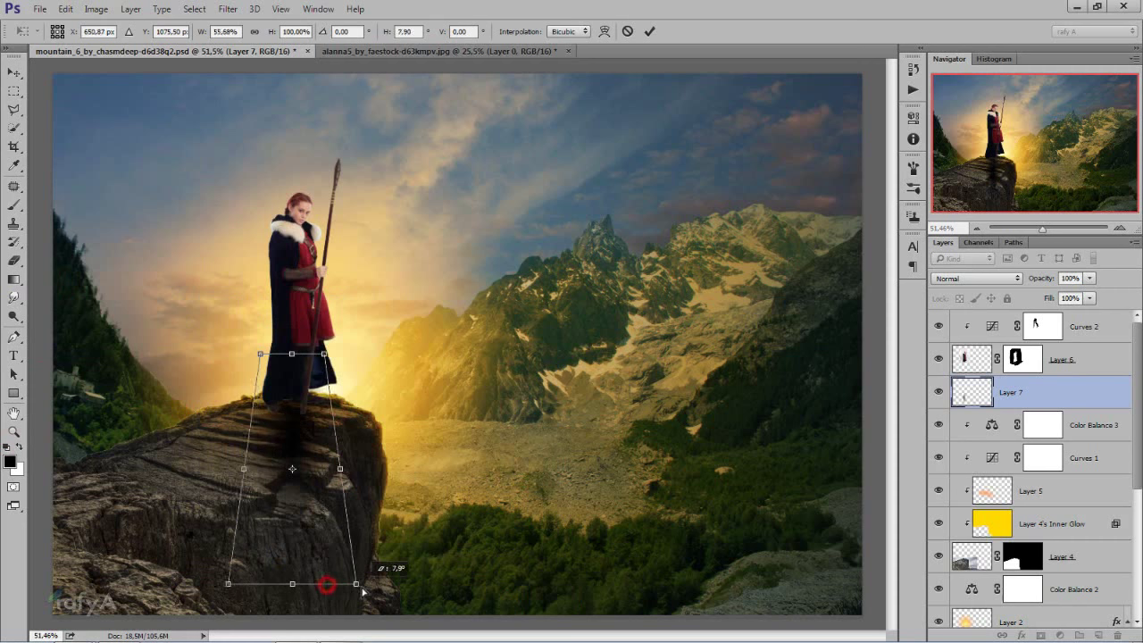
drag(325, 586, 408, 592)
mouse_move(305, 522)
mouse_down()
mouse_move(304, 541)
mouse_move(305, 526)
mouse_up()
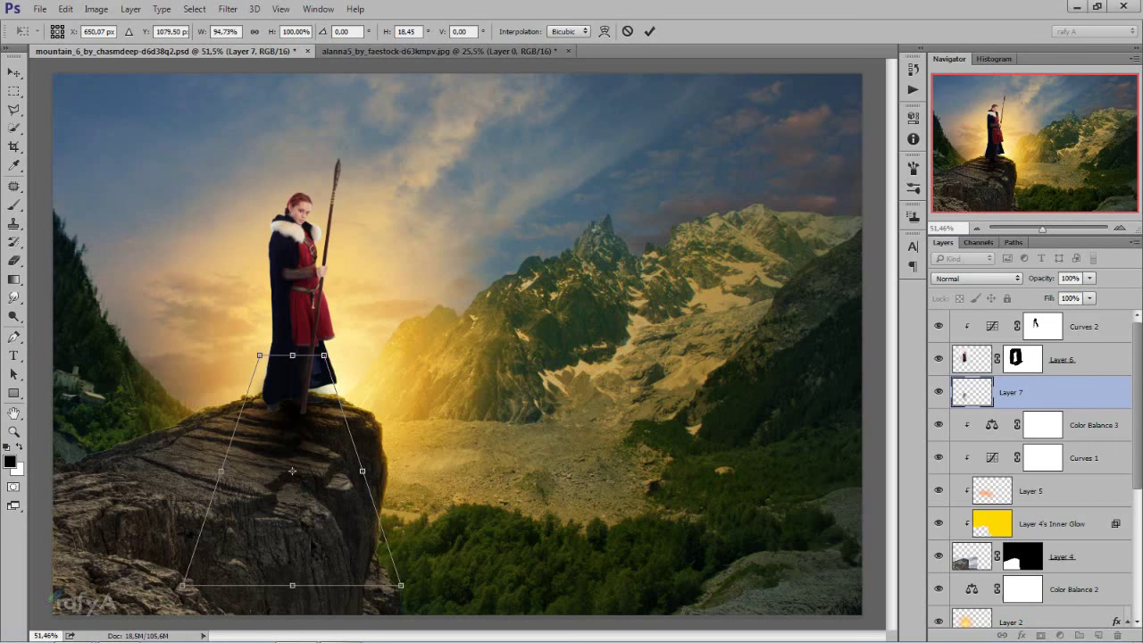
click(649, 31)
scroll(268, 414, up, 2)
Erase the Layer 7 shadow along the rock edge at the feet with a resized eraser
scroll(267, 414, up, 2)
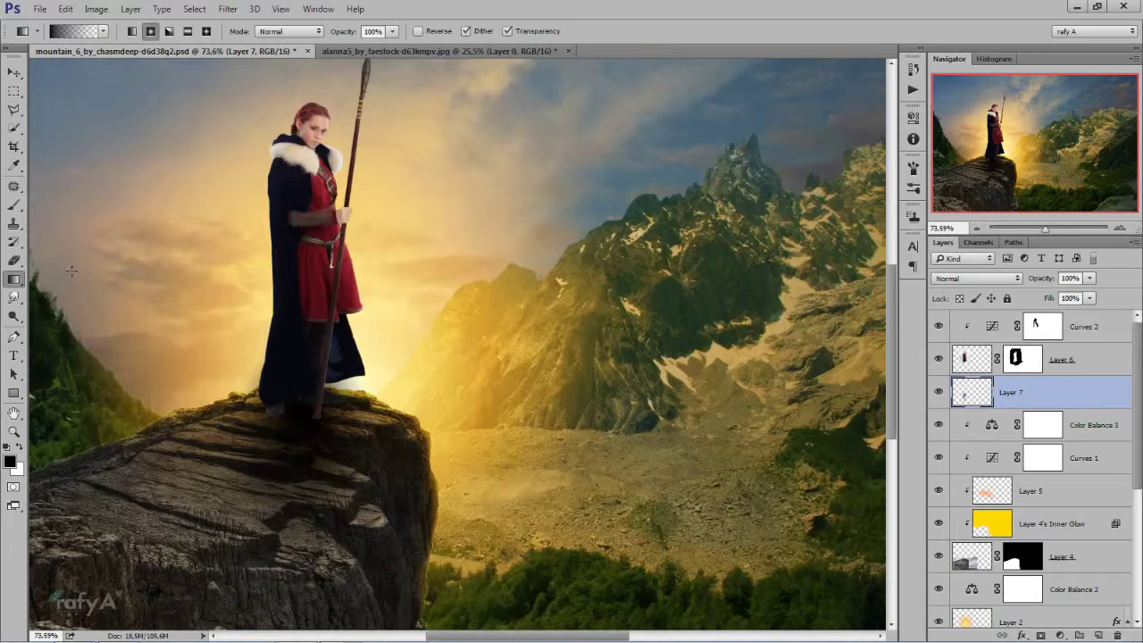
key(e)
right_click(382, 307)
click(495, 375)
click(463, 336)
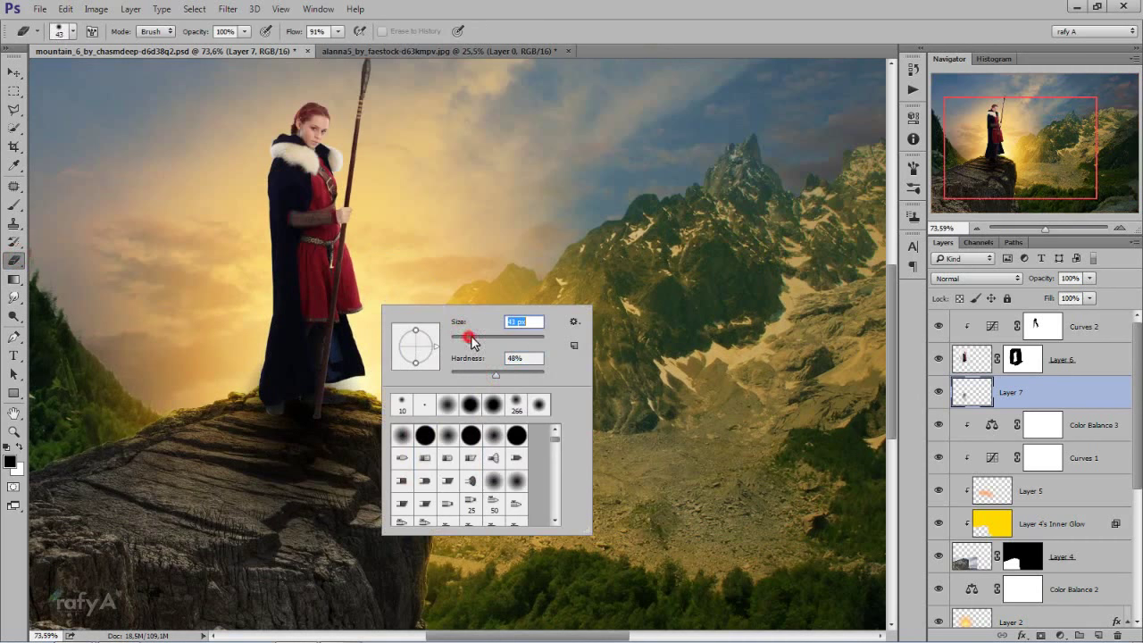
click(336, 369)
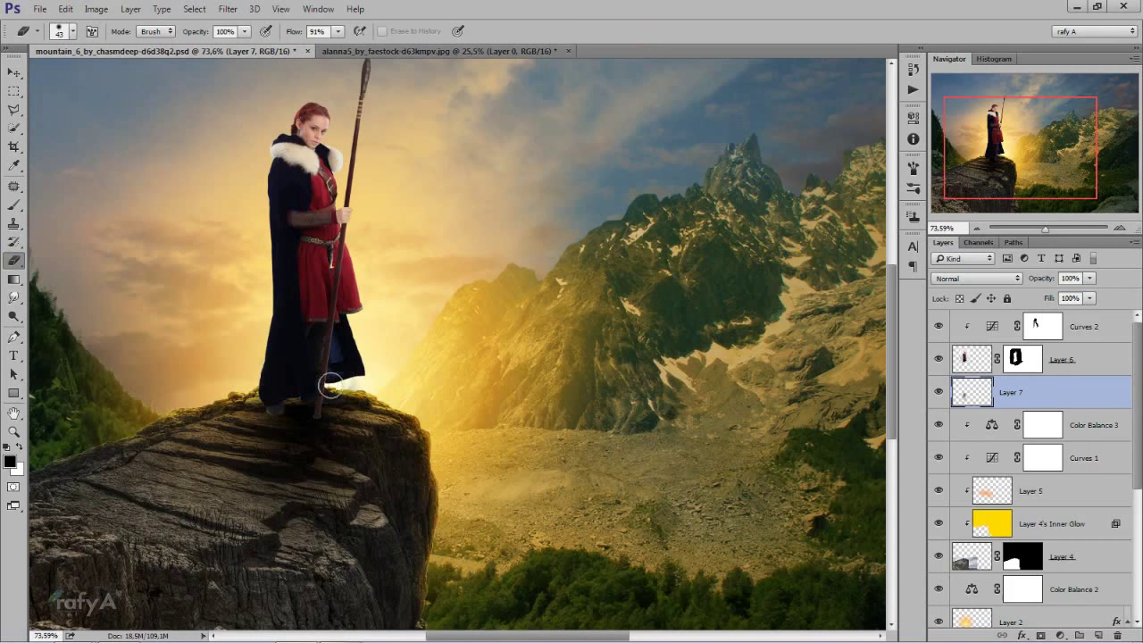
drag(297, 390, 206, 404)
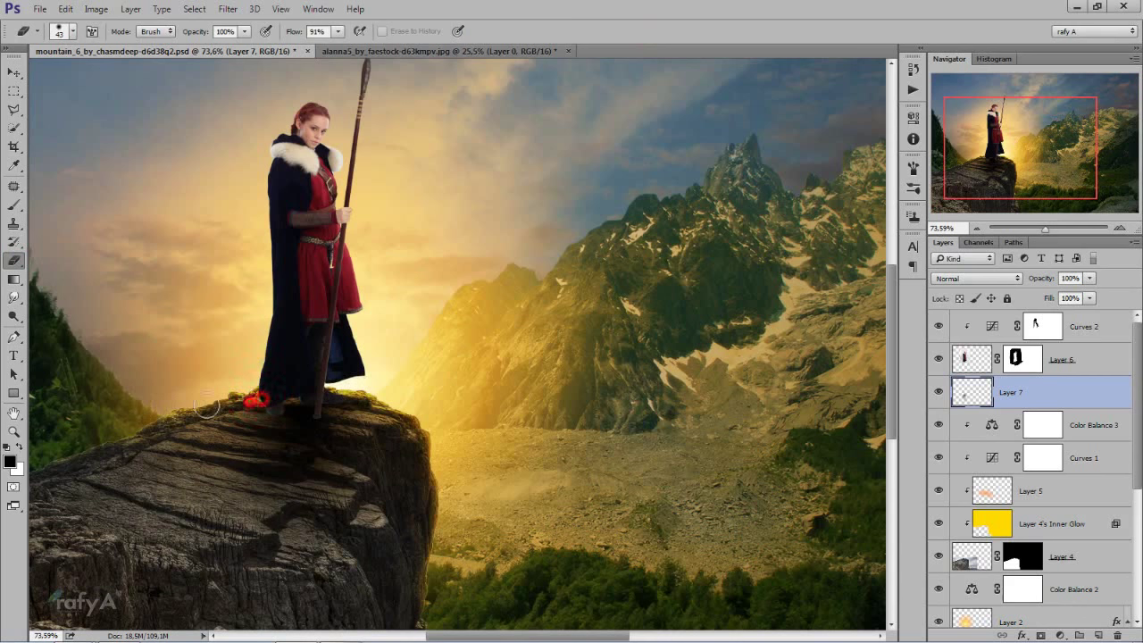
Fit the image in the window and lower Layer 7's opacity to 62%
key(ctrl+0)
key(ctrl+minus)
key(ctrl+0)
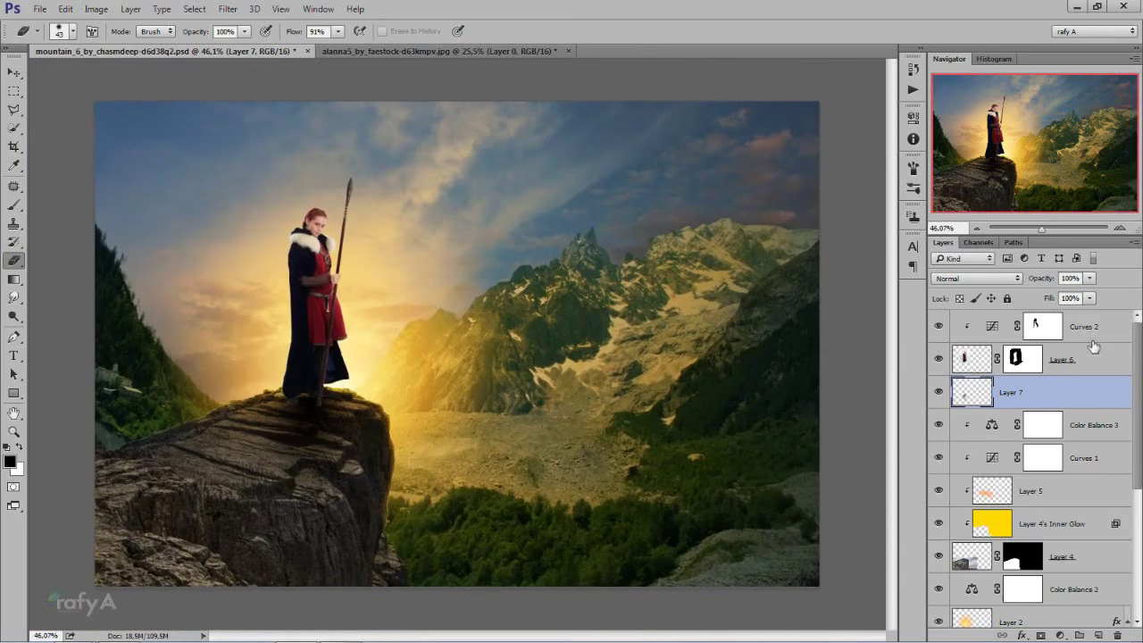
click(1089, 278)
drag(1091, 292, 1065, 300)
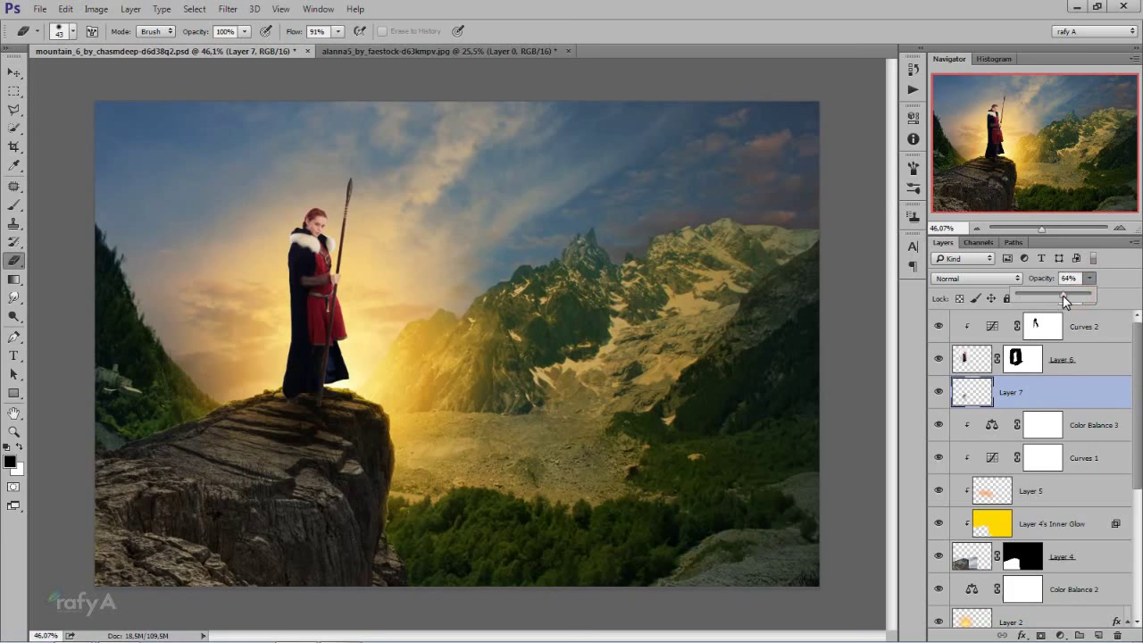
scroll(417, 377, down, 2)
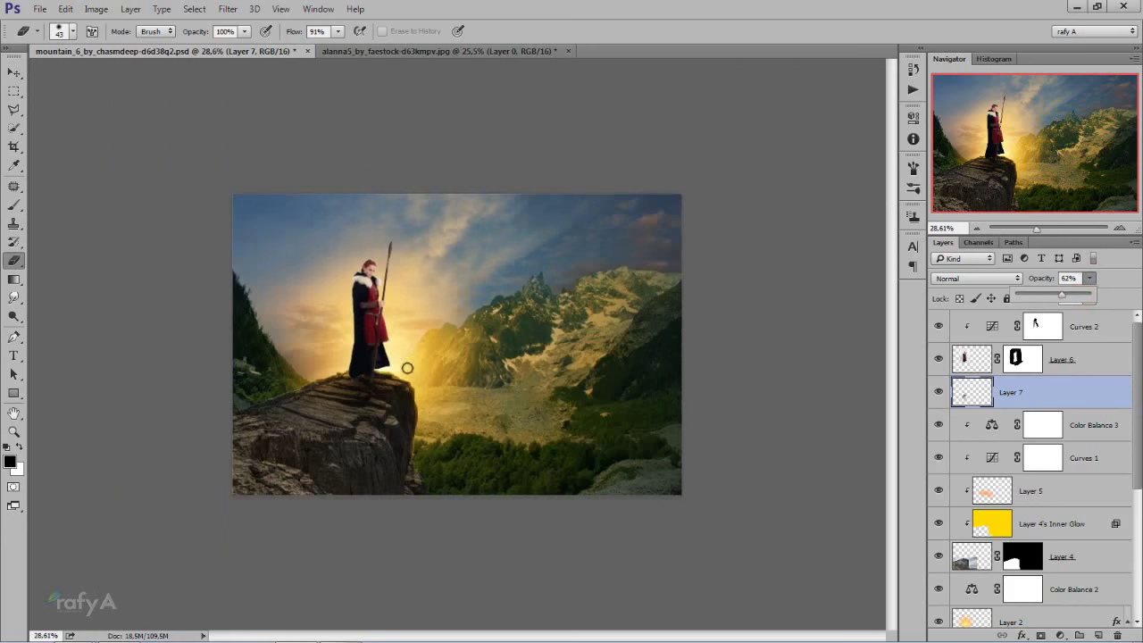
scroll(403, 365, down, 2)
scroll(429, 278, up, 2)
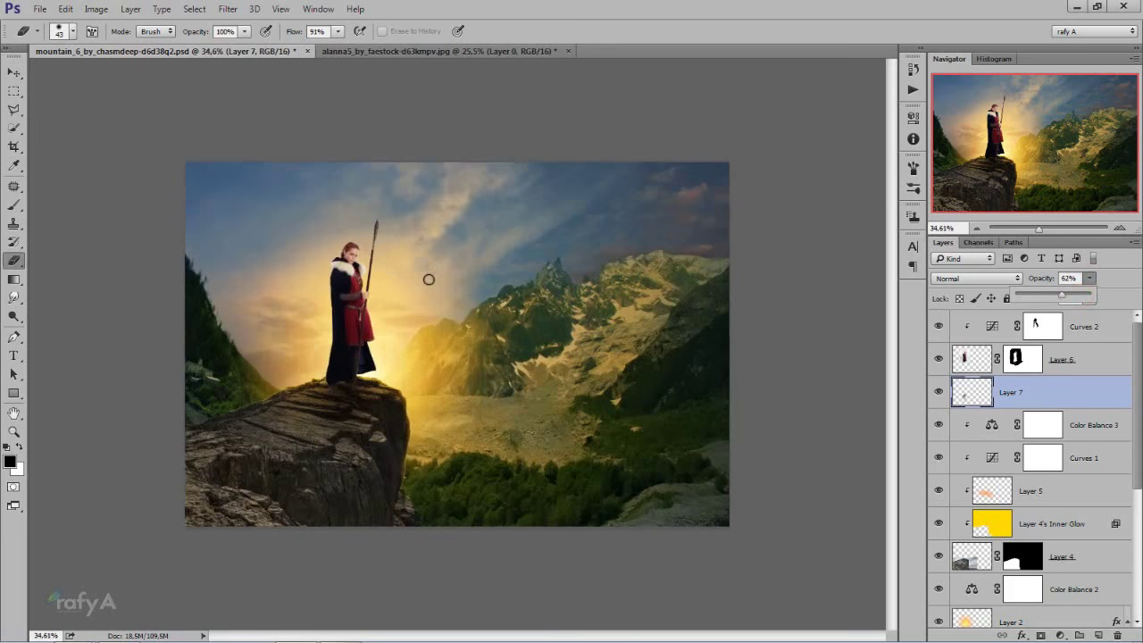
scroll(404, 291, up, 2)
scroll(428, 298, up, 1)
scroll(428, 298, up, 1)
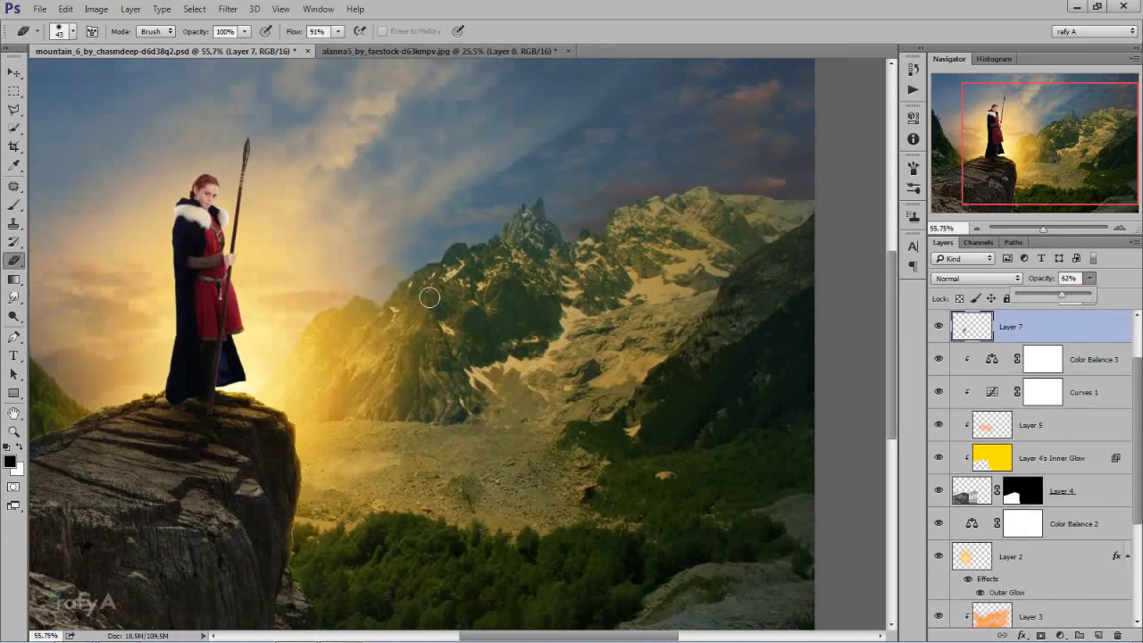
scroll(428, 298, down, 3)
click(1111, 359)
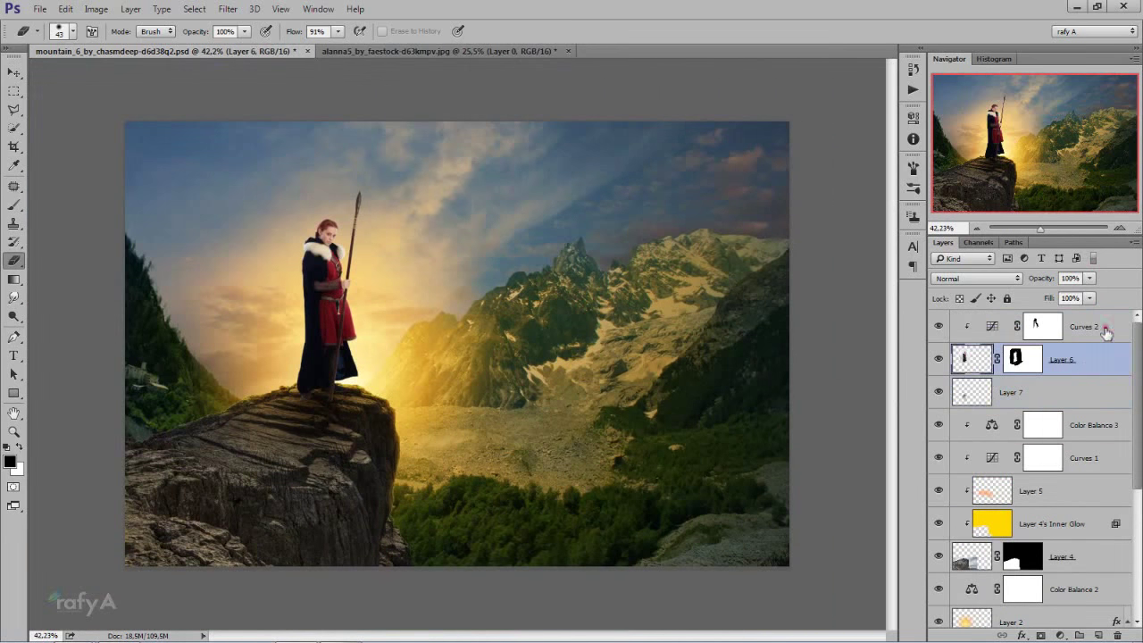
Add a clipped Color Balance 4 above Curves 2: midtones +10 red, 0 magenta/green, -24 yellow/blue
click(1109, 326)
click(1062, 635)
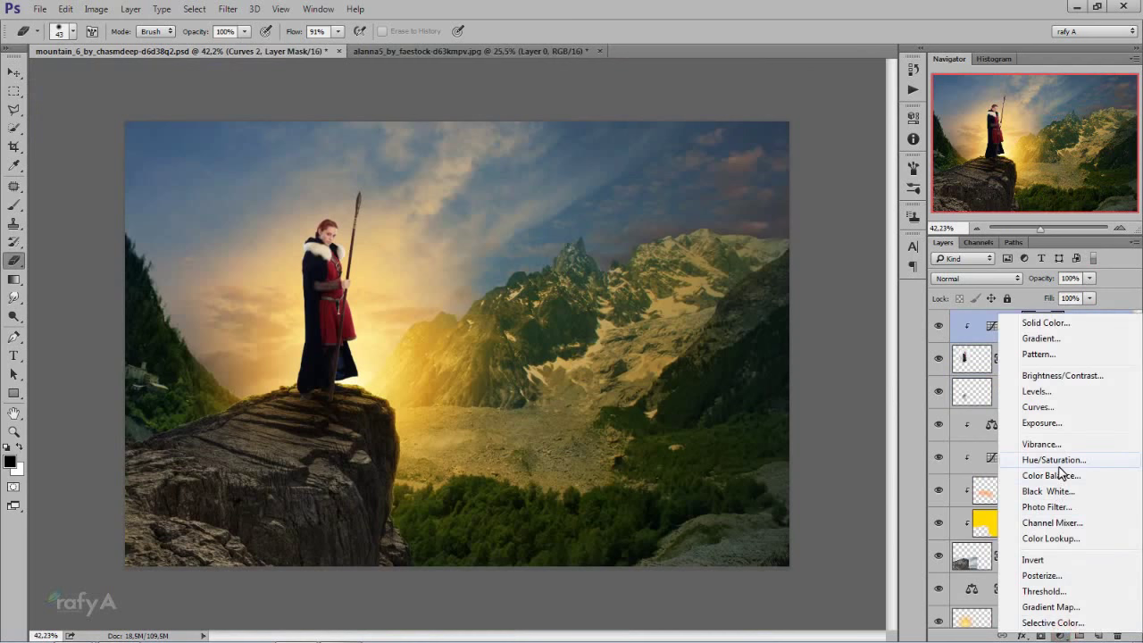
click(1051, 475)
click(789, 351)
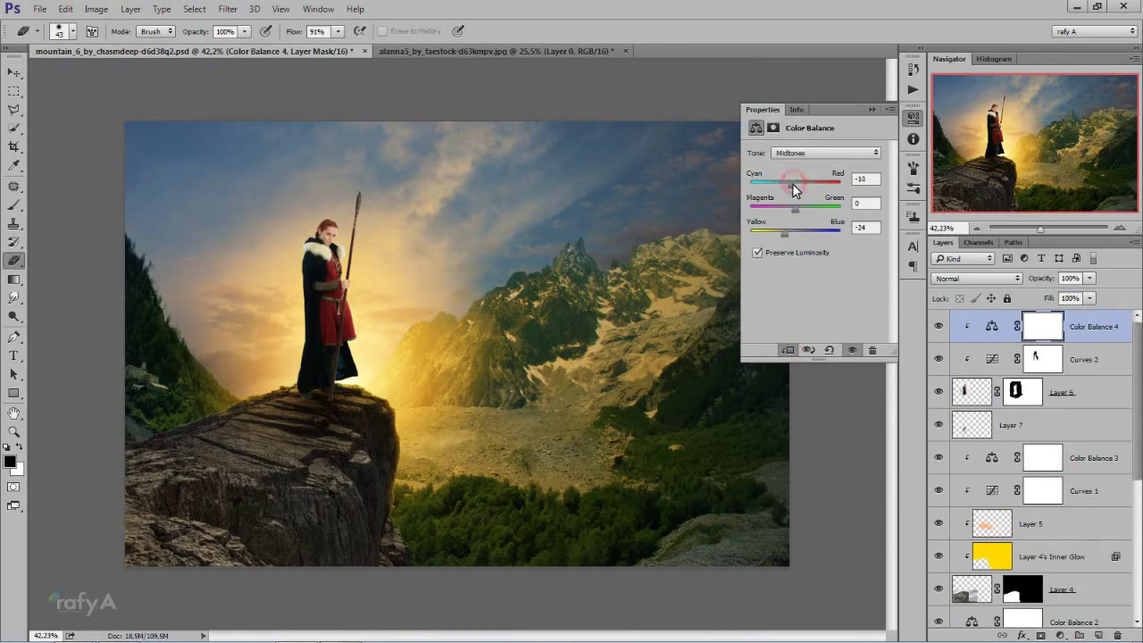
drag(804, 211, 794, 210)
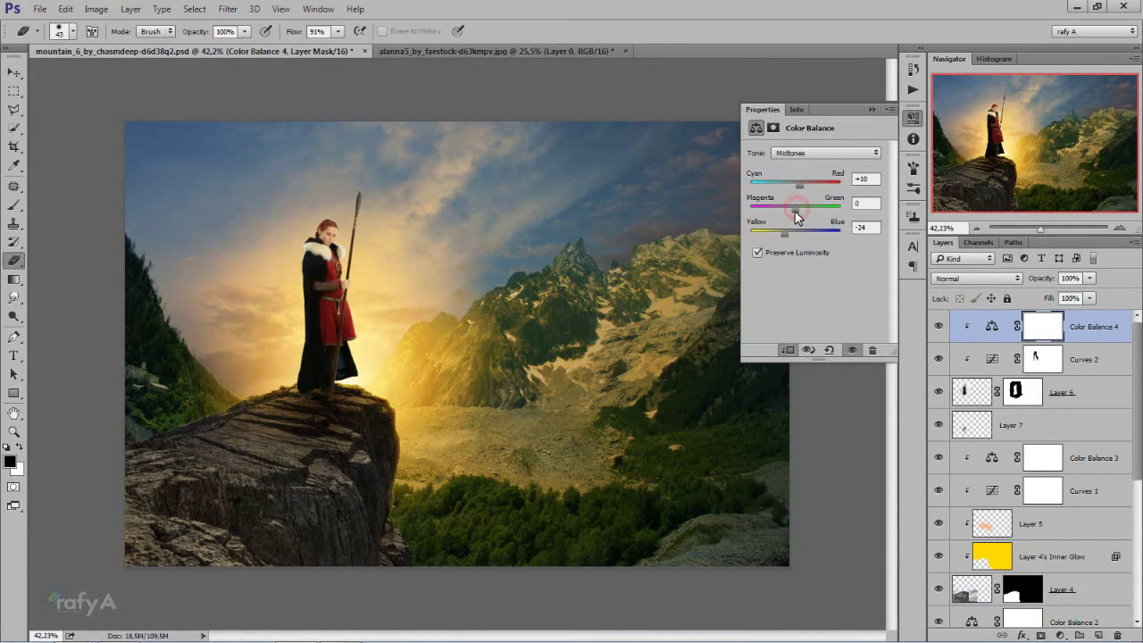
click(867, 109)
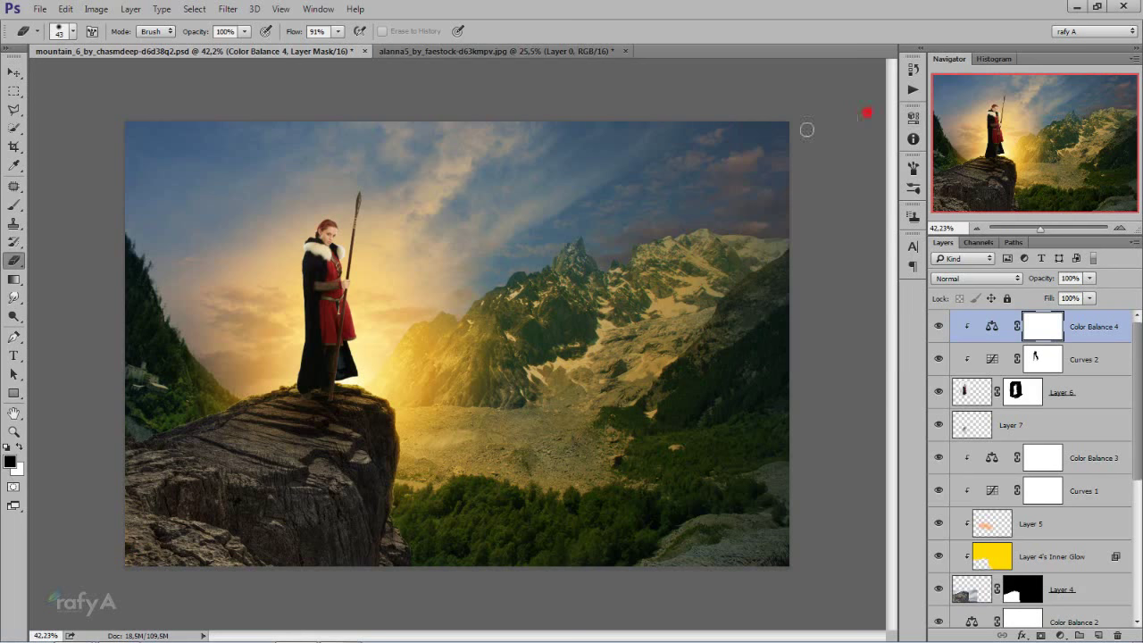
scroll(388, 326, up, 2)
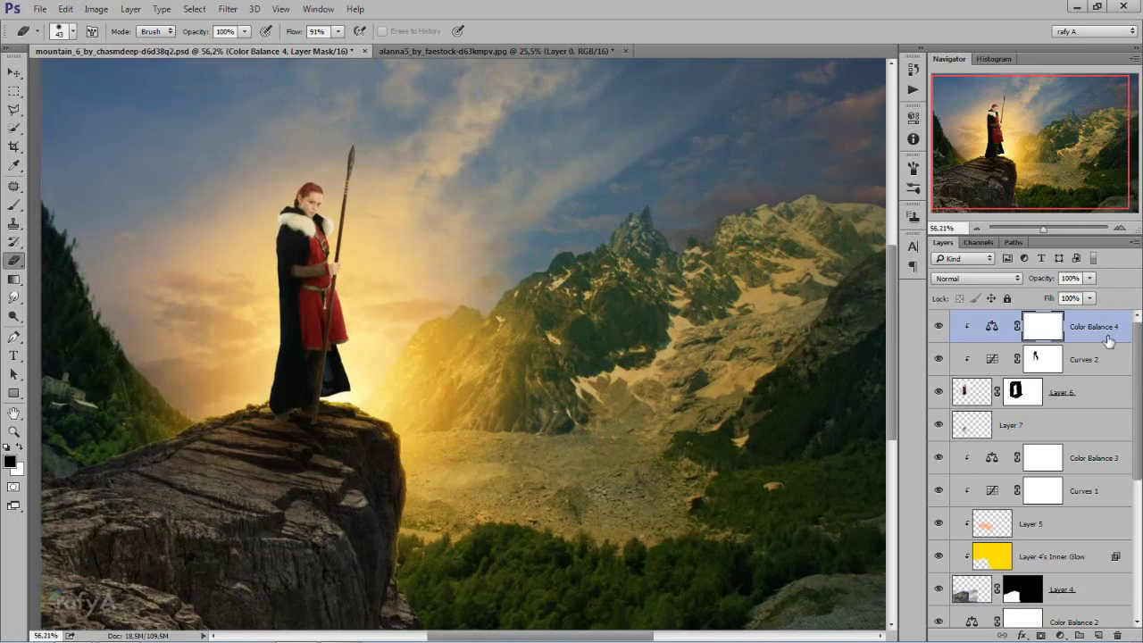
Give Layer 6 an orange Color Dodge Inner Glow at about 26% opacity and 24 px size
click(1098, 392)
double_click(1109, 393)
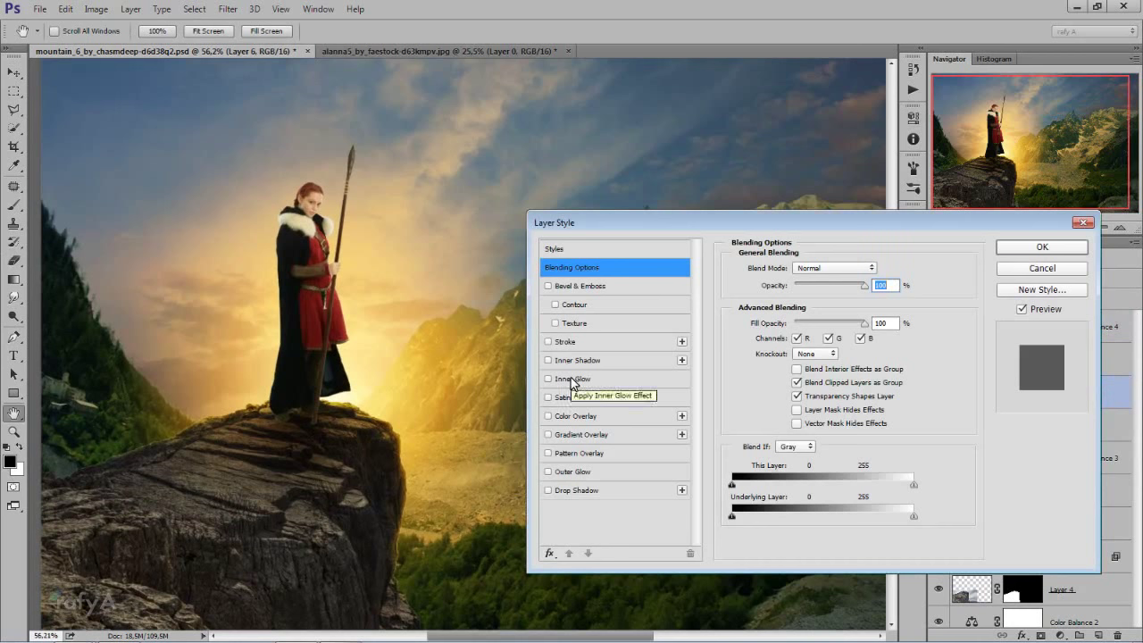
click(571, 382)
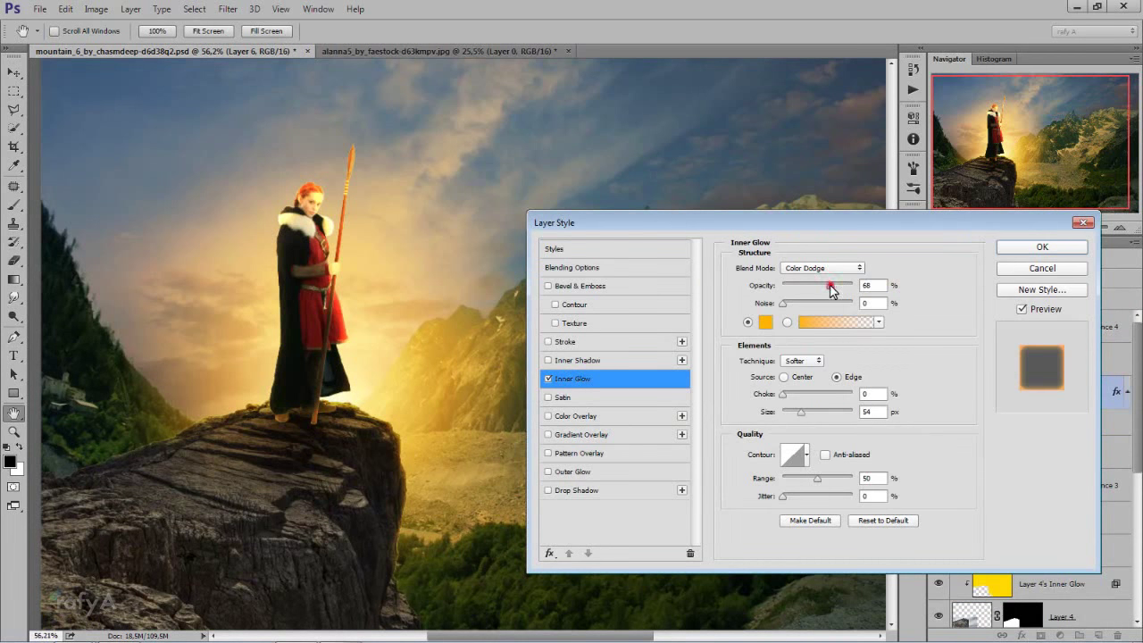
drag(831, 286, 790, 285)
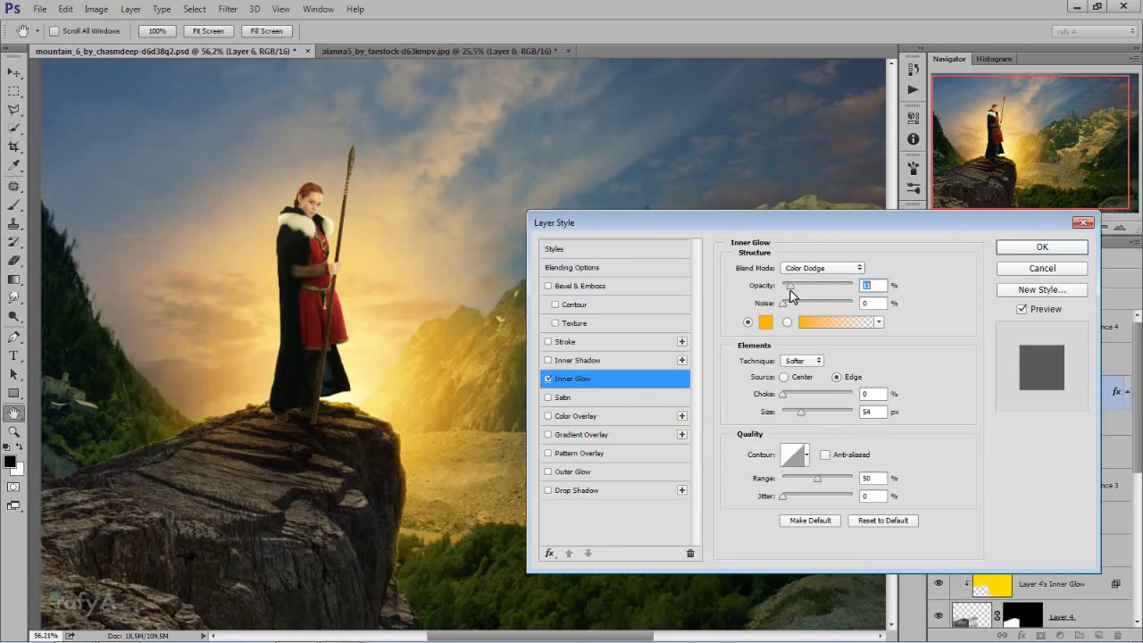
click(796, 411)
drag(791, 285, 797, 286)
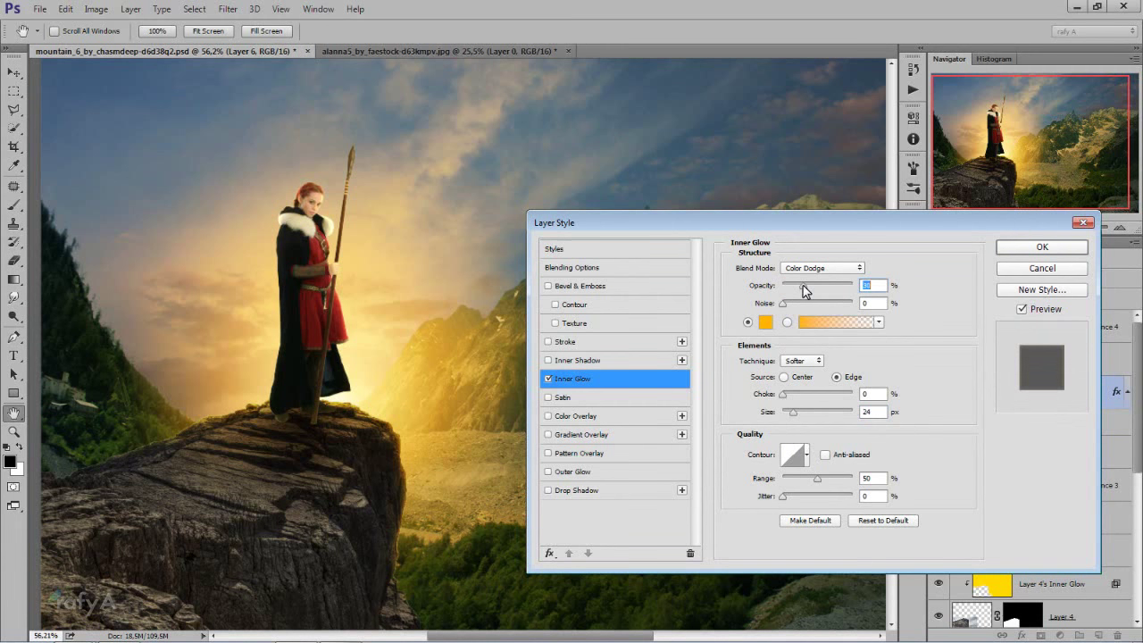
click(1023, 248)
Add a new empty Layer 8 at the top of the stack above Color Balance 4
scroll(356, 355, down, 3)
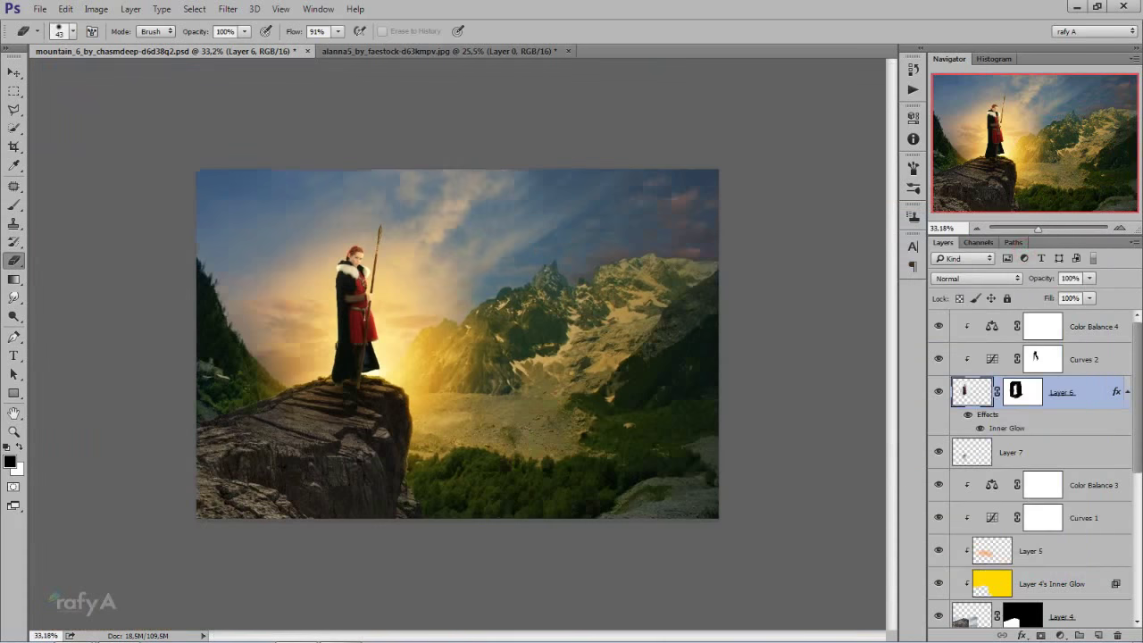
scroll(355, 355, down, 1)
scroll(301, 318, up, 2)
scroll(250, 285, up, 3)
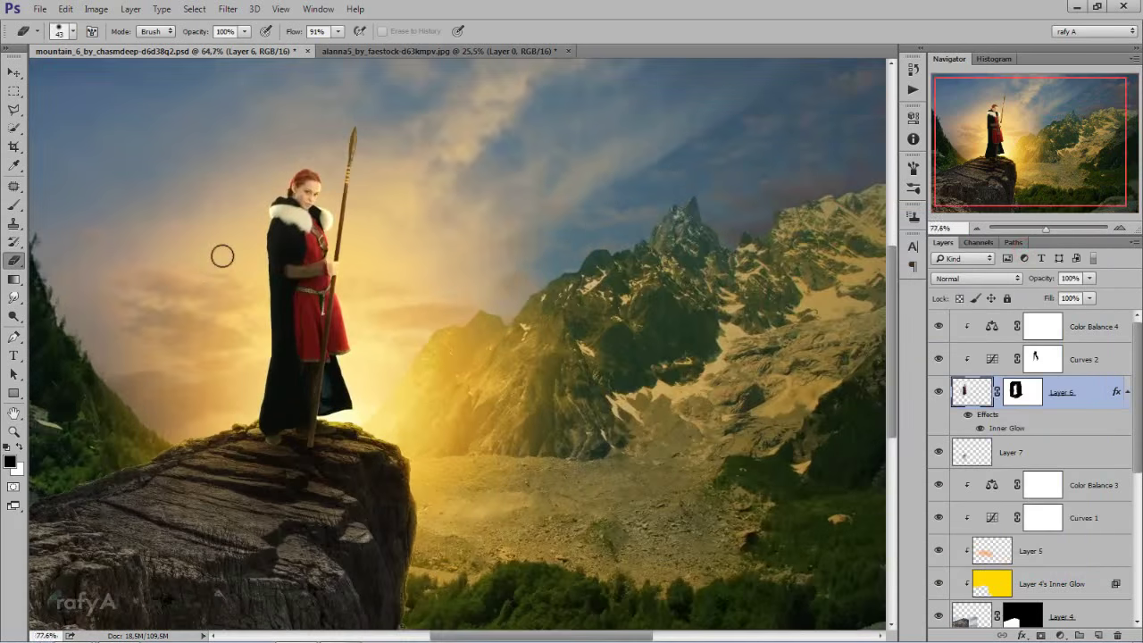
scroll(223, 256, up, 2)
scroll(229, 252, up, 1)
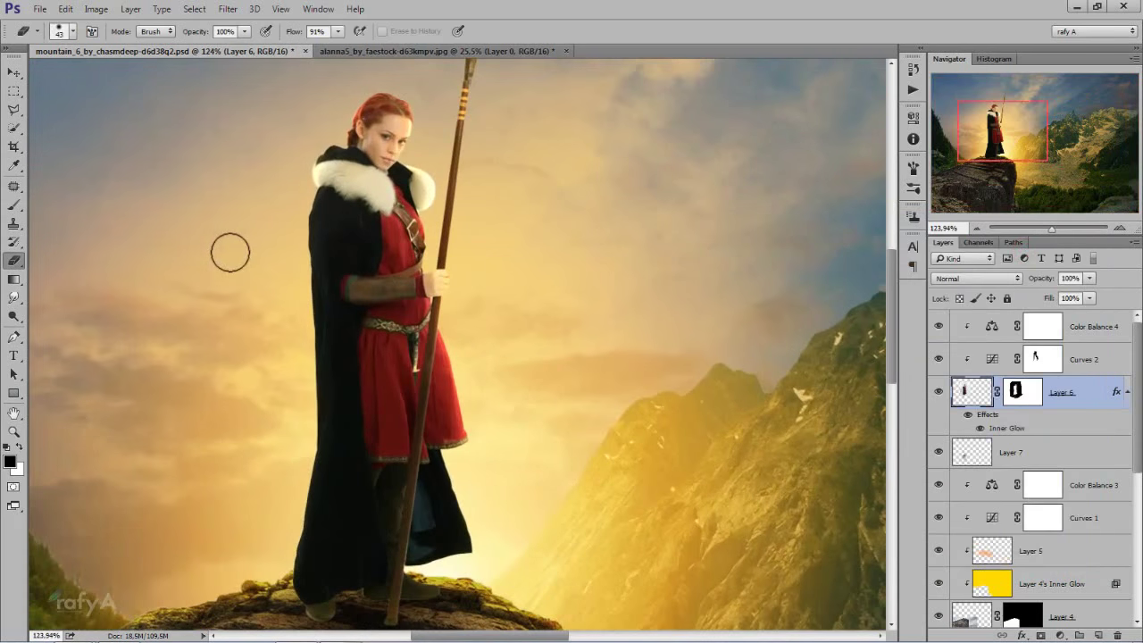
click(1096, 327)
click(1098, 635)
right_click(1053, 329)
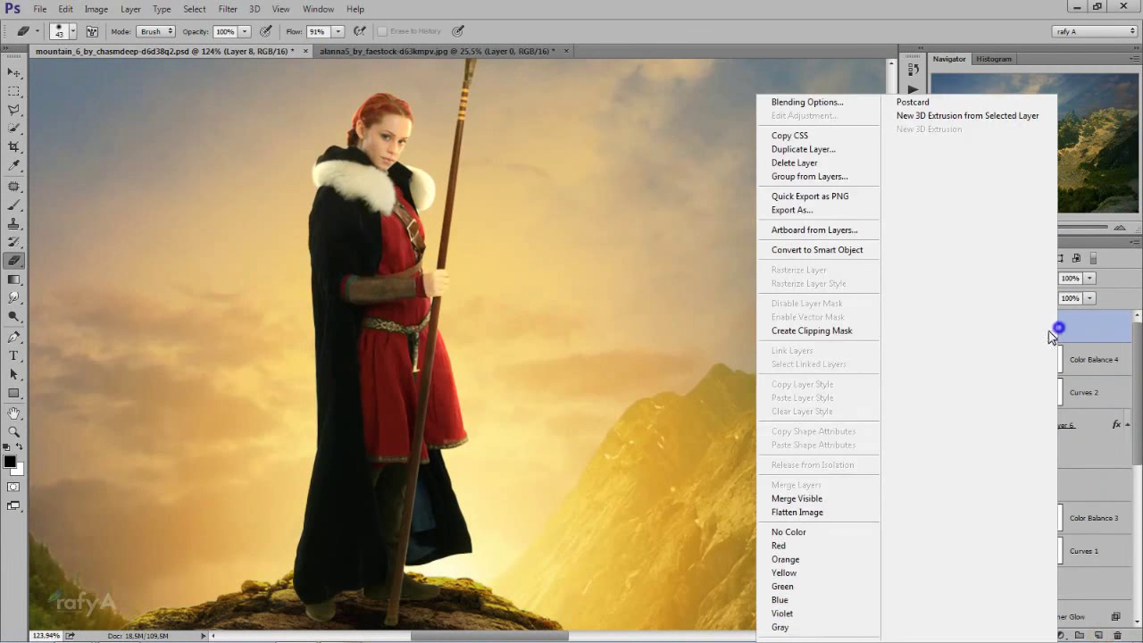
Clip Layer 8 to the layer below, set it to Overlay, and save the document
click(842, 331)
click(977, 278)
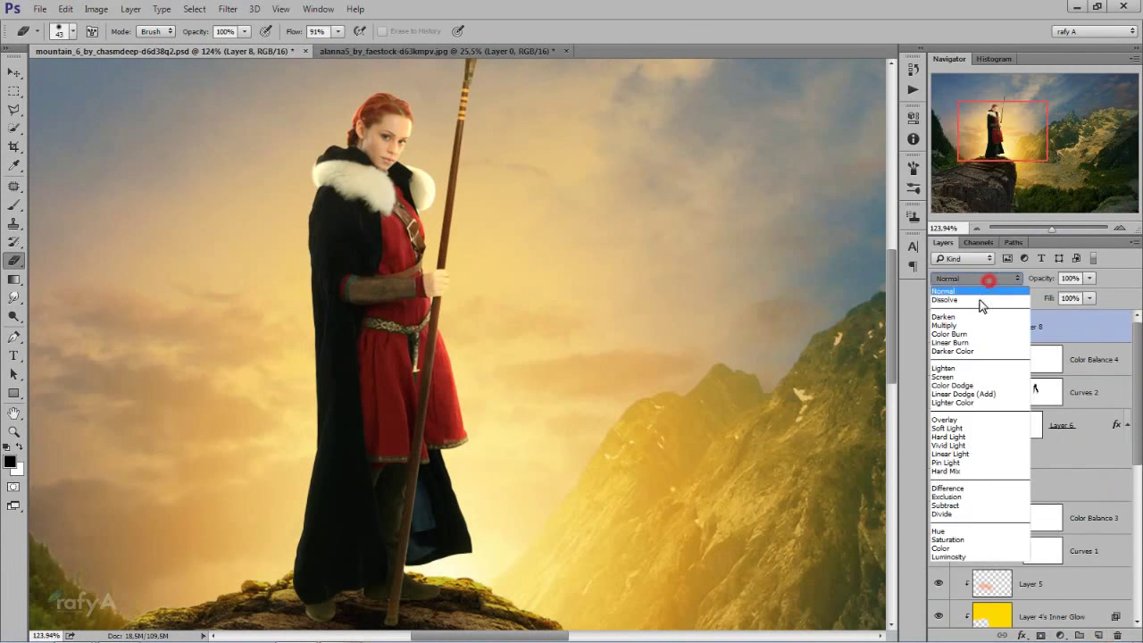
click(964, 419)
key(ctrl+s)
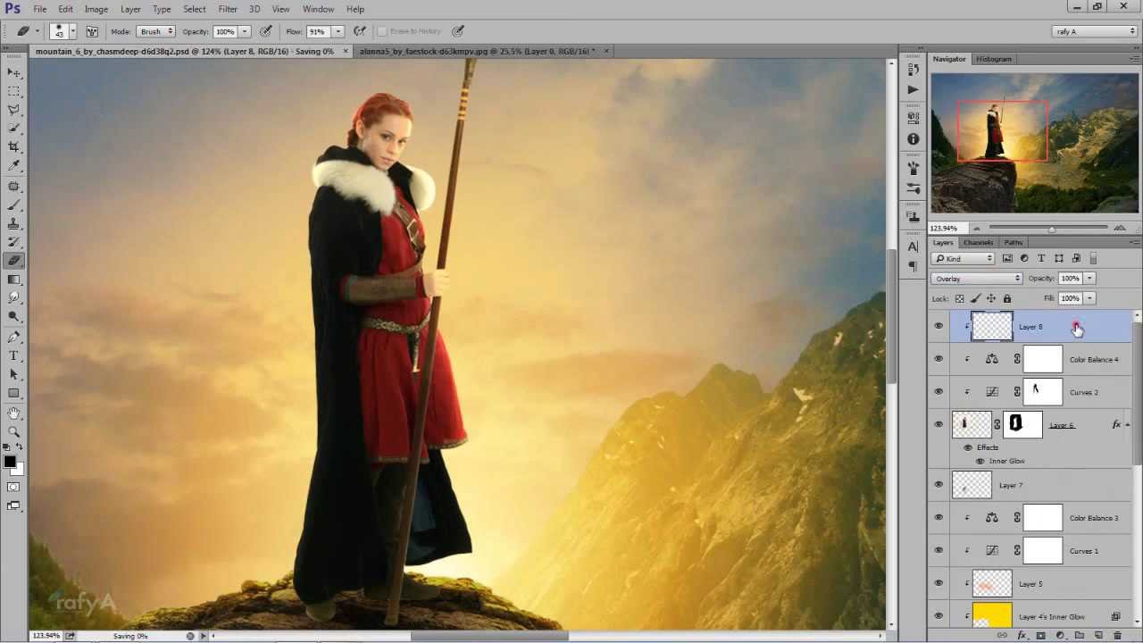
Set a bright orange ffa200 foreground and a soft 60 px brush at 0% hardness
click(9, 460)
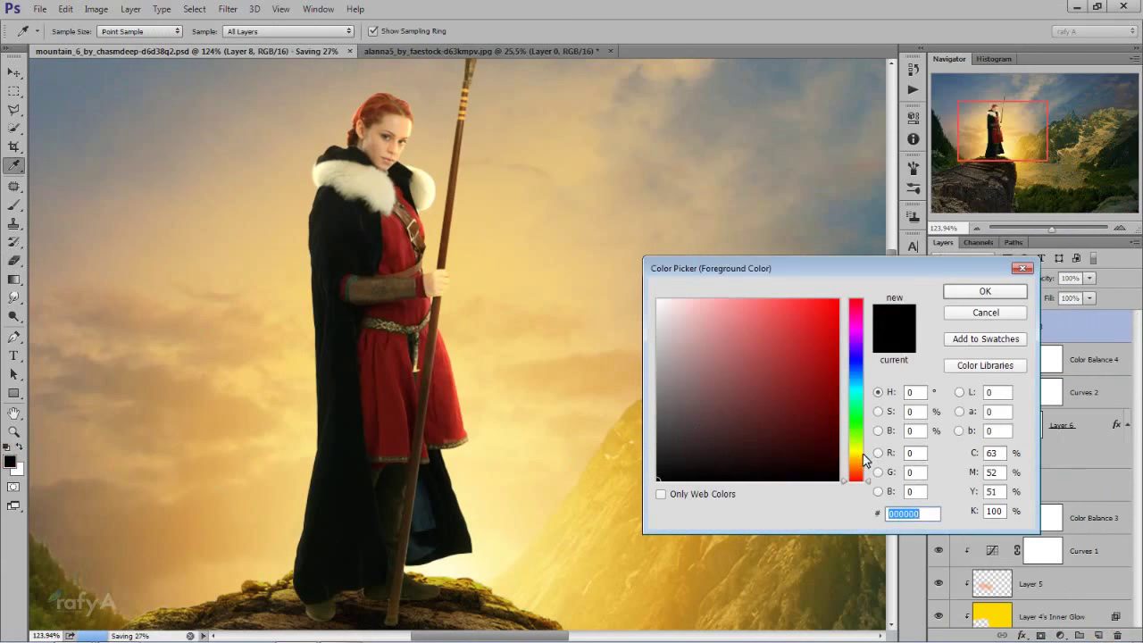
drag(864, 460, 864, 461)
click(839, 300)
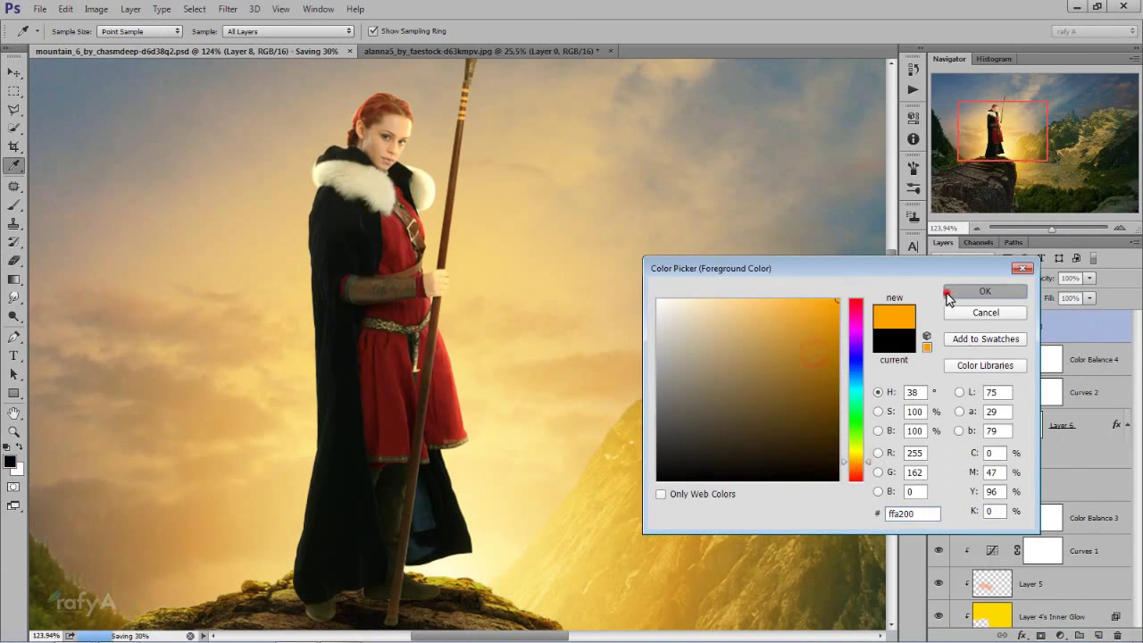
click(982, 291)
click(13, 204)
right_click(324, 237)
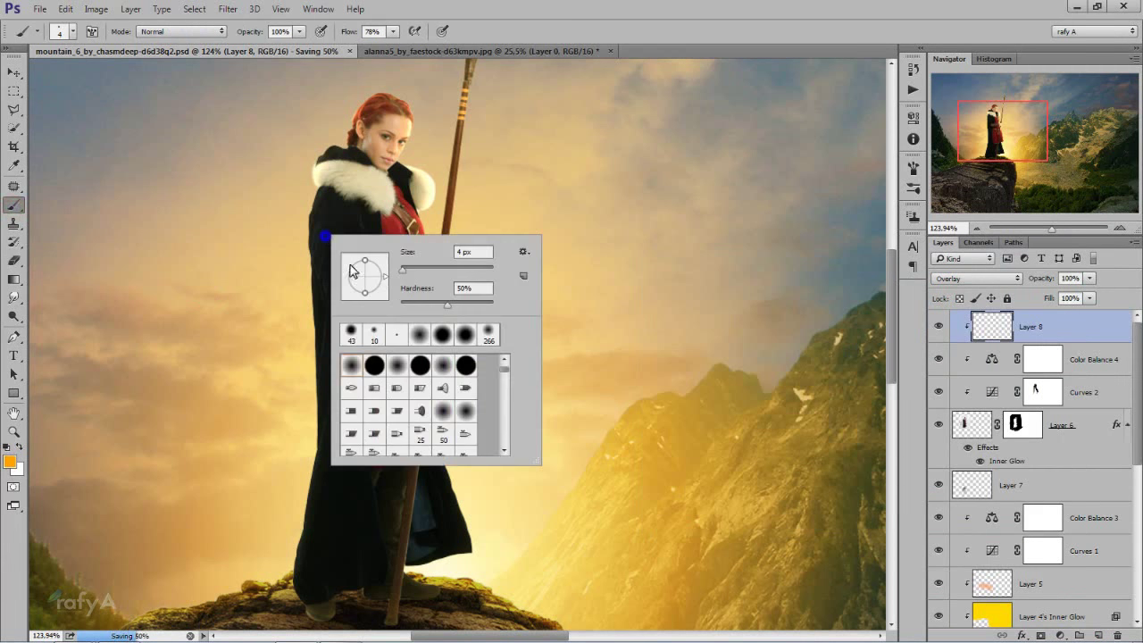
mouse_move(403, 268)
mouse_down()
mouse_move(446, 268)
mouse_move(428, 303)
mouse_move(401, 303)
mouse_up()
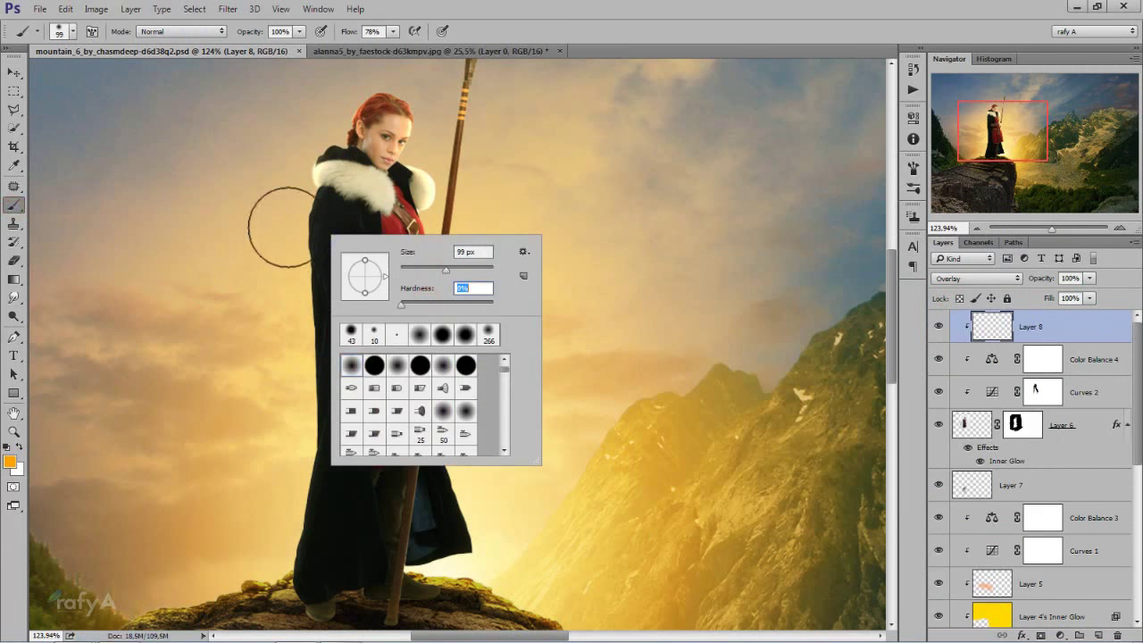
drag(446, 268, 431, 268)
click(288, 225)
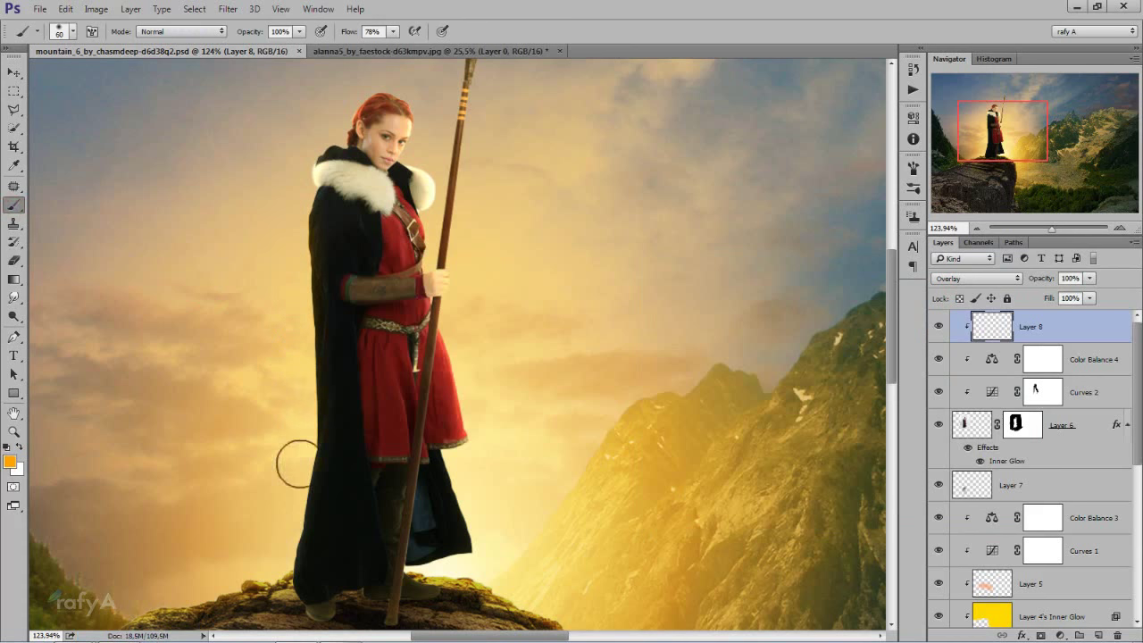
Paint orange light along the cloak edges, over the hair and above the head
drag(294, 407, 290, 211)
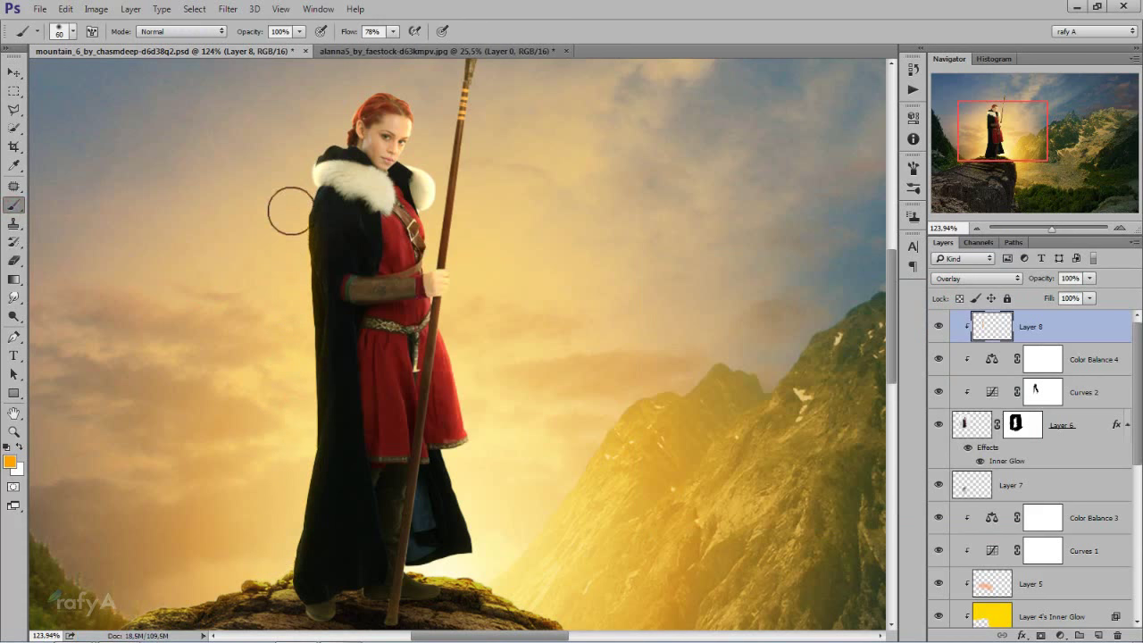
drag(309, 148, 343, 110)
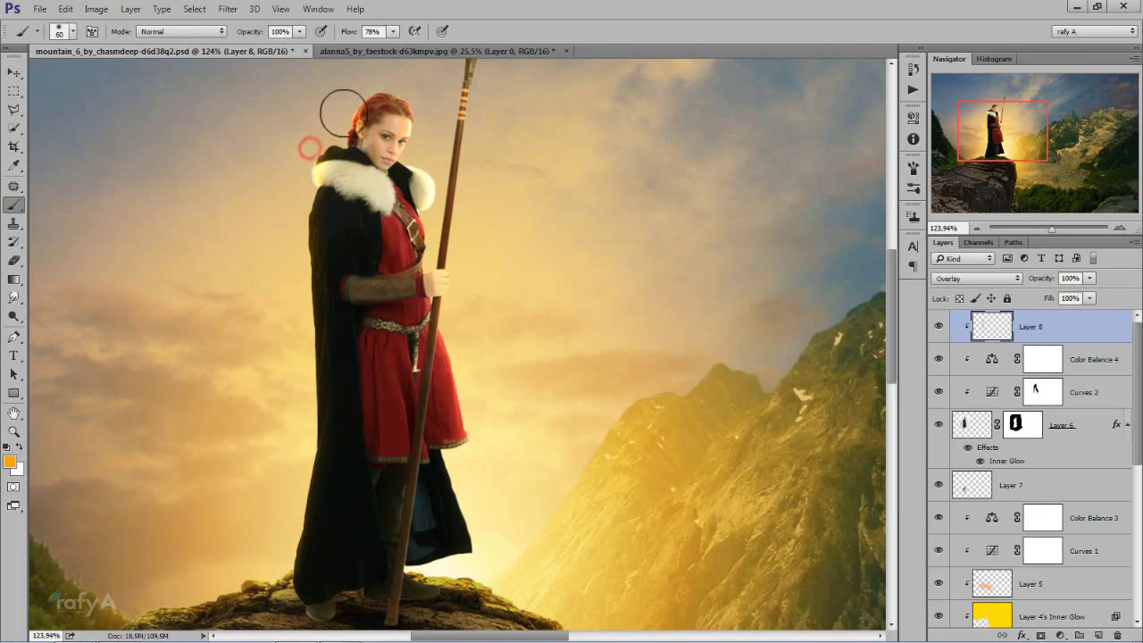
click(373, 81)
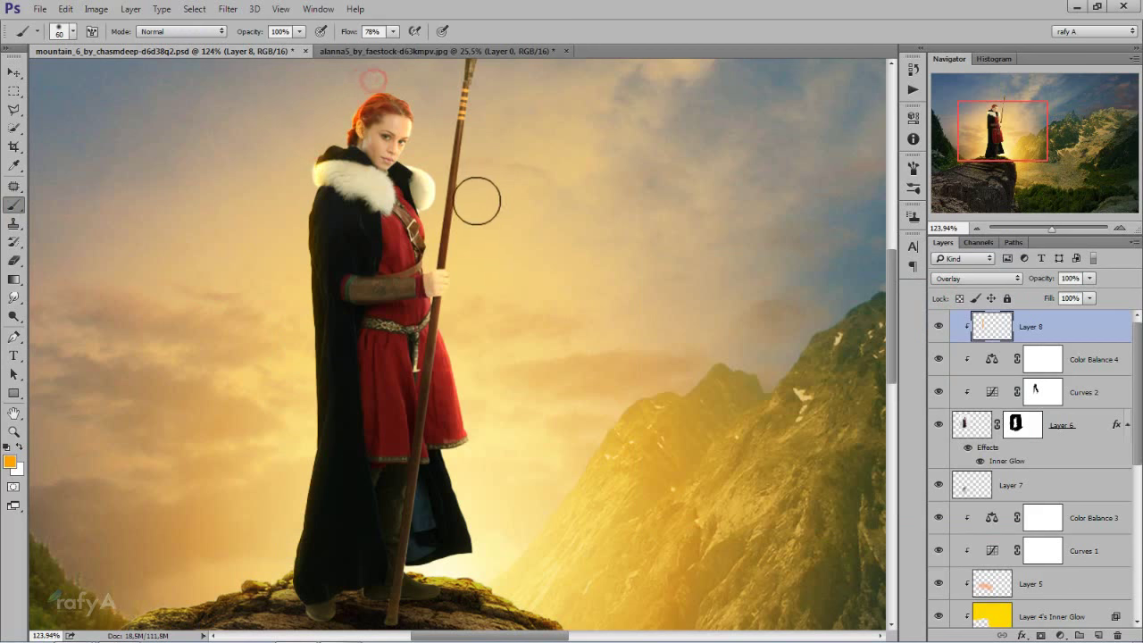
scroll(477, 202, down, 2)
drag(467, 324, 486, 500)
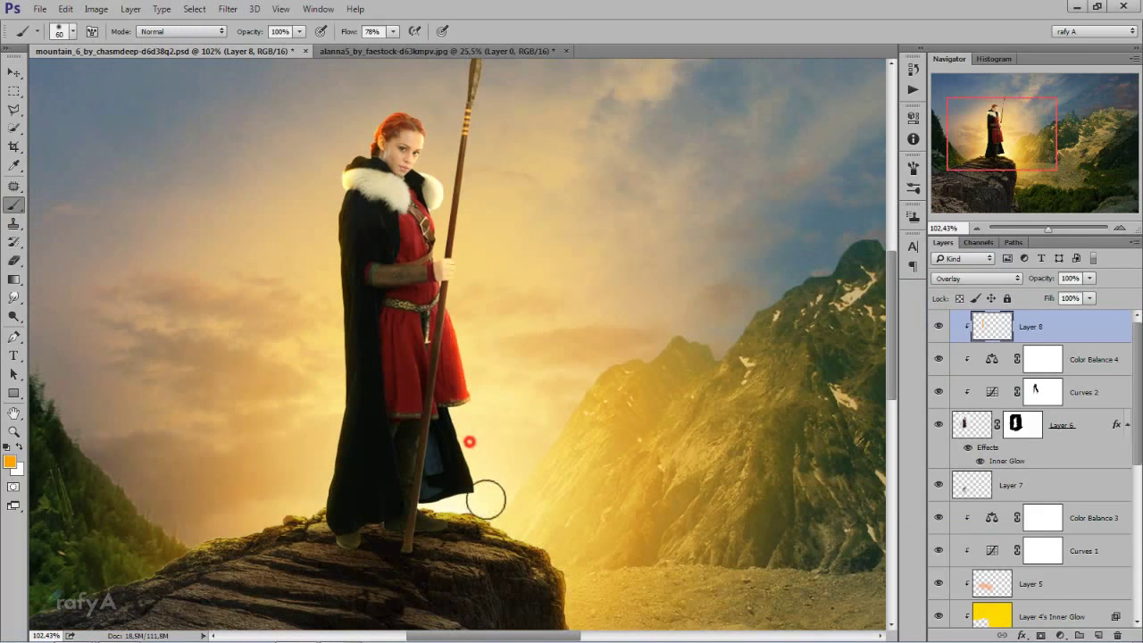
click(500, 467)
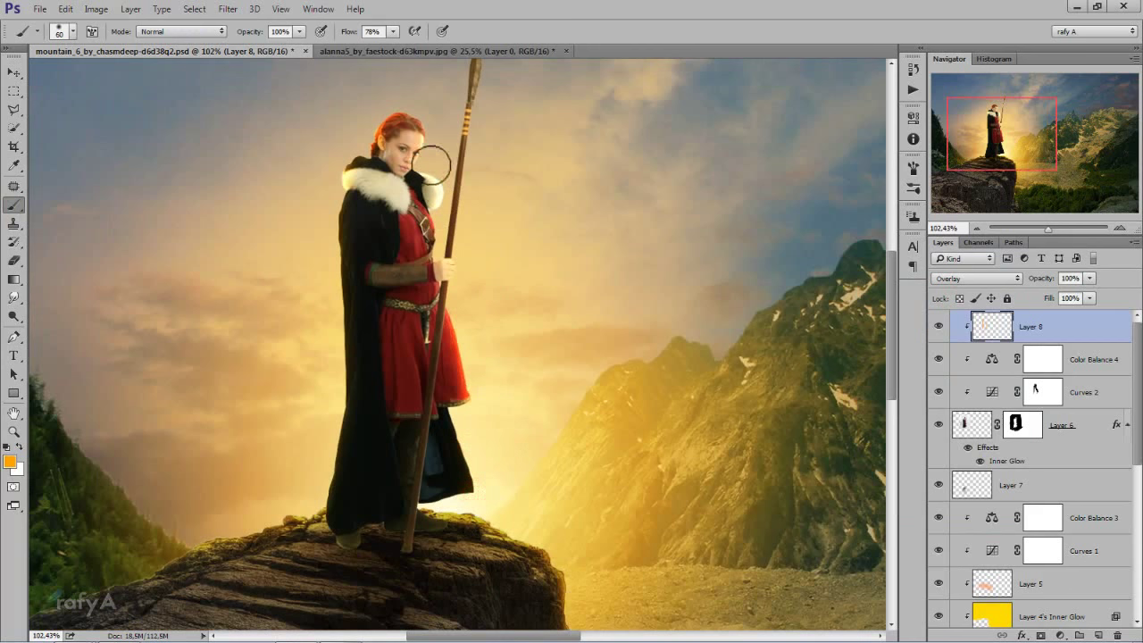
Lower the brush opacity to 26% and enlarge the brush to 123 px
scroll(372, 260, down, 4)
scroll(317, 266, up, 1)
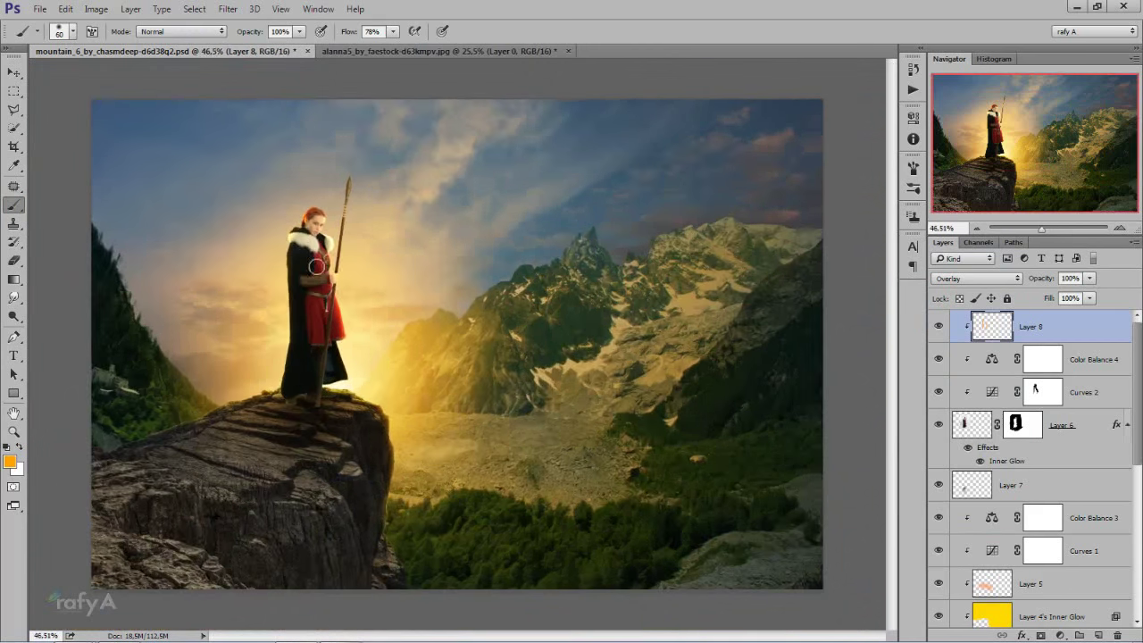
scroll(383, 250, up, 1)
scroll(357, 259, up, 1)
scroll(306, 268, up, 2)
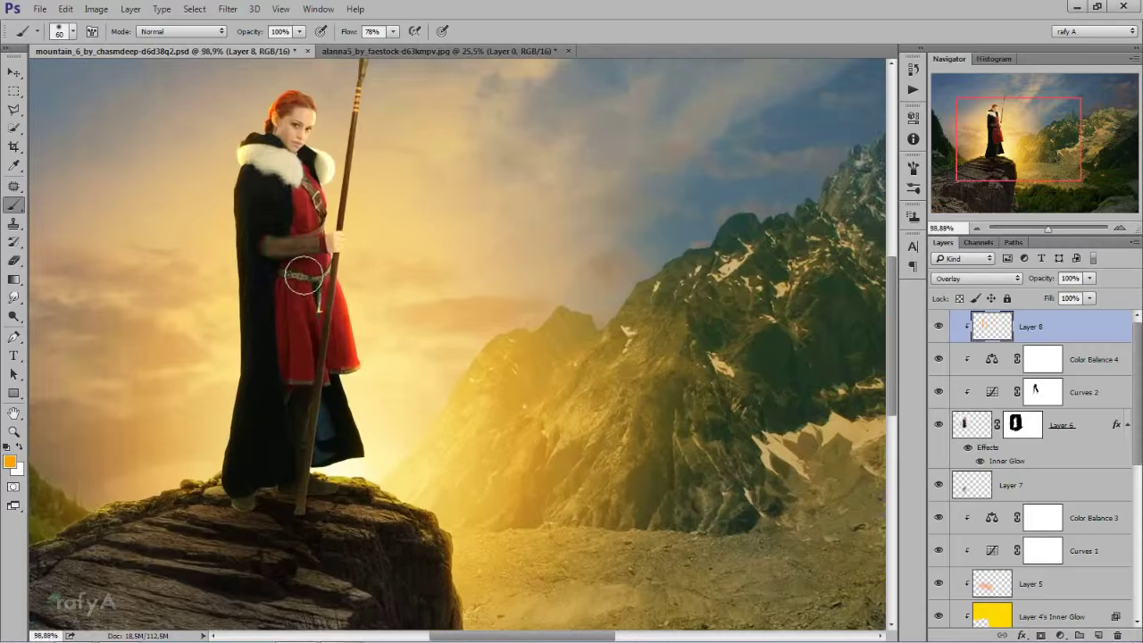
scroll(336, 128, up, 1)
drag(252, 32, 239, 40)
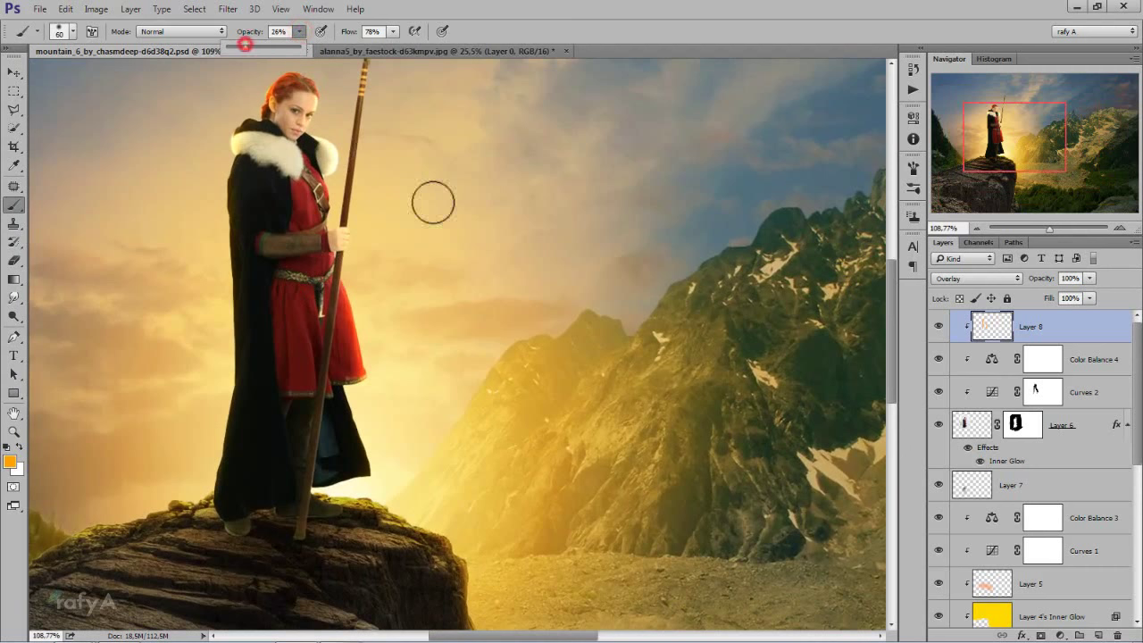
right_click(436, 200)
click(559, 237)
click(319, 357)
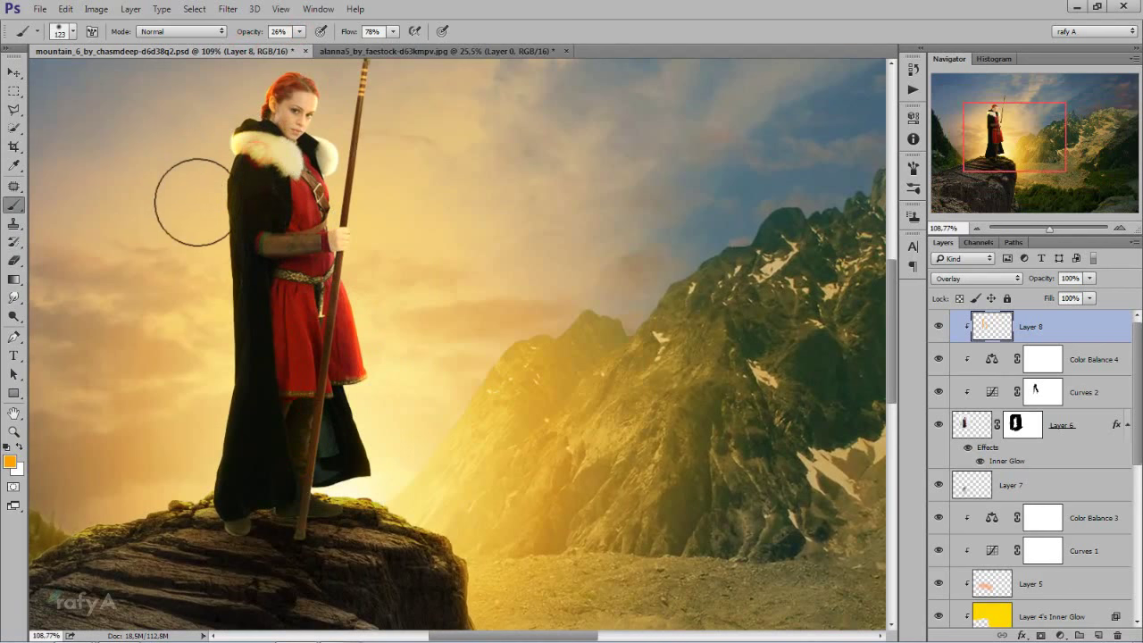
Scroll through the Layers panel and reselect Layer 8
scroll(287, 268, down, 3)
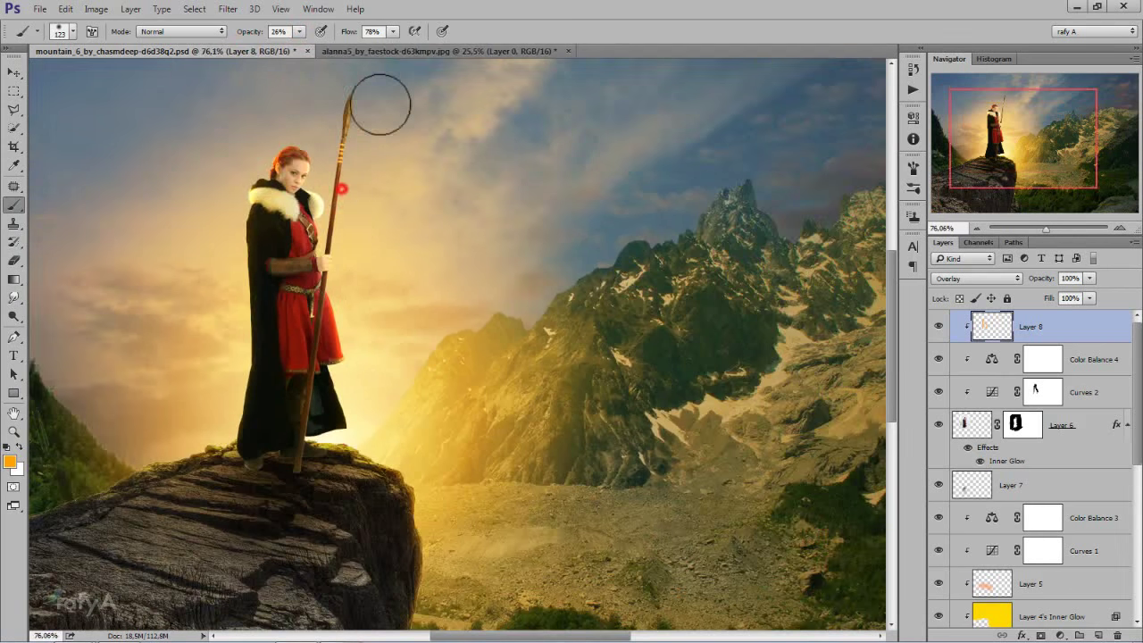
scroll(373, 259, down, 2)
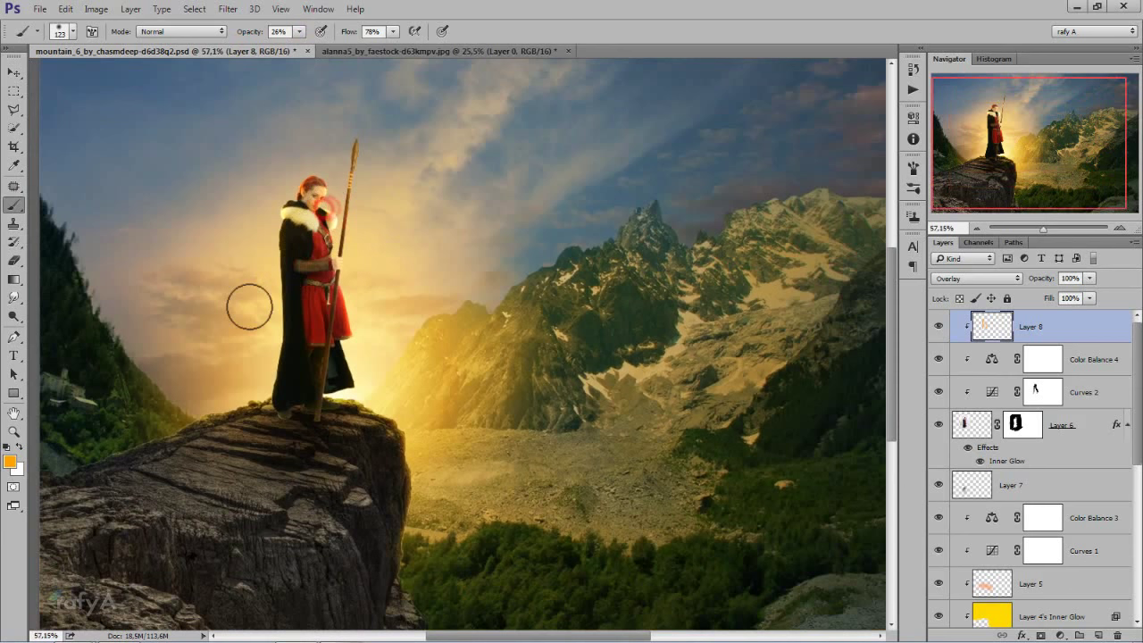
scroll(331, 219, up, 2)
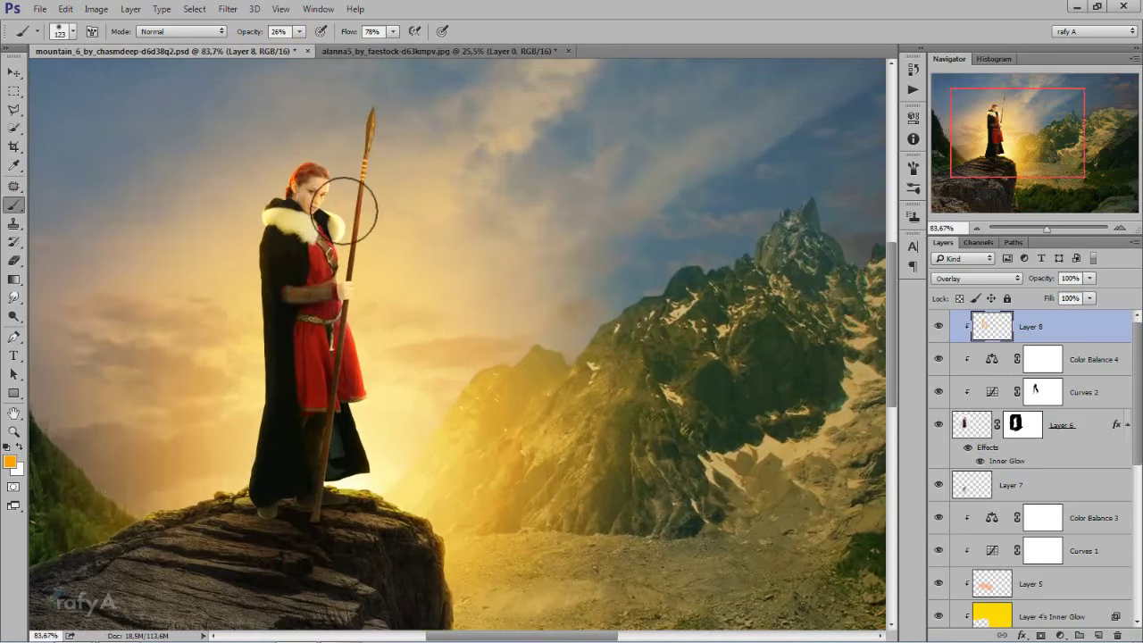
scroll(299, 335, down, 3)
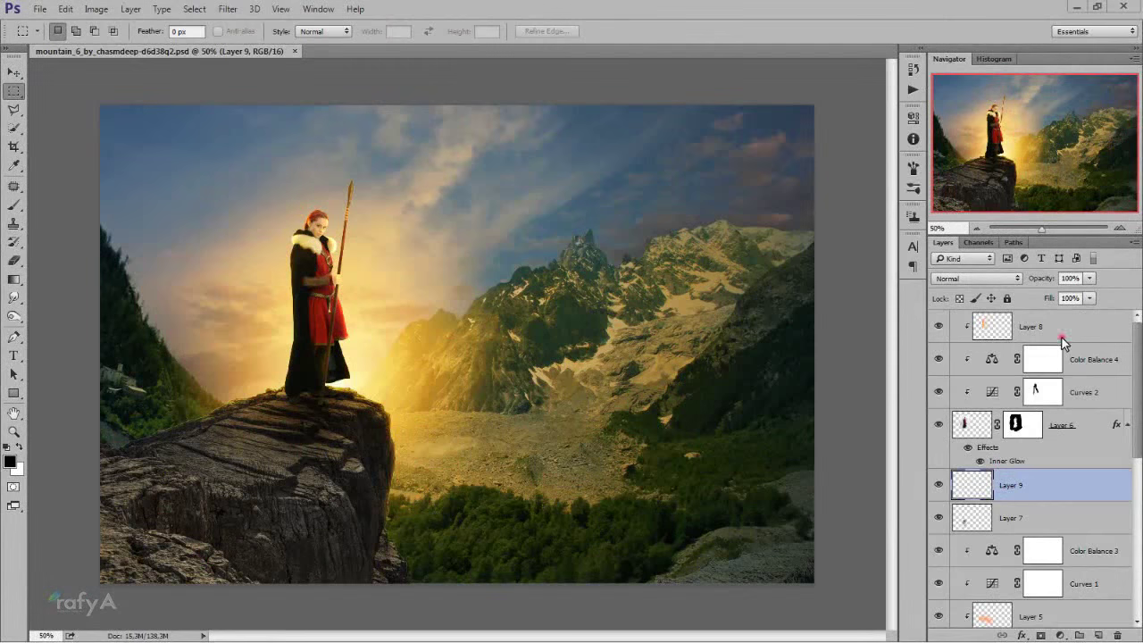
click(1063, 342)
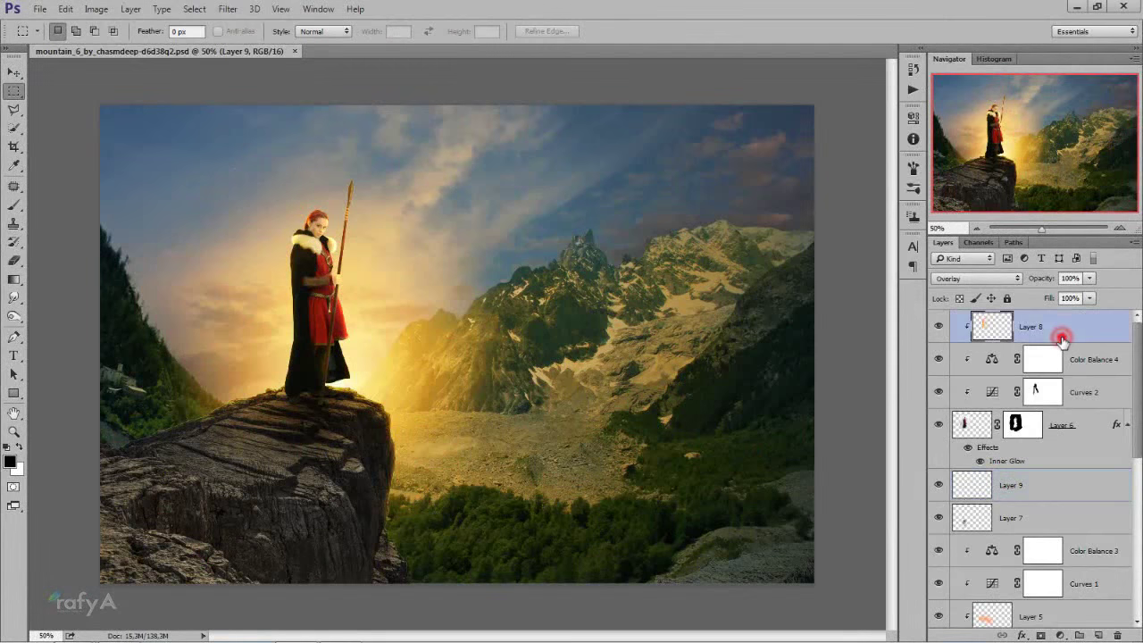
Merge Color Balance 2 through Layer 1 into one layer and duplicate it
scroll(1054, 514, down, 5)
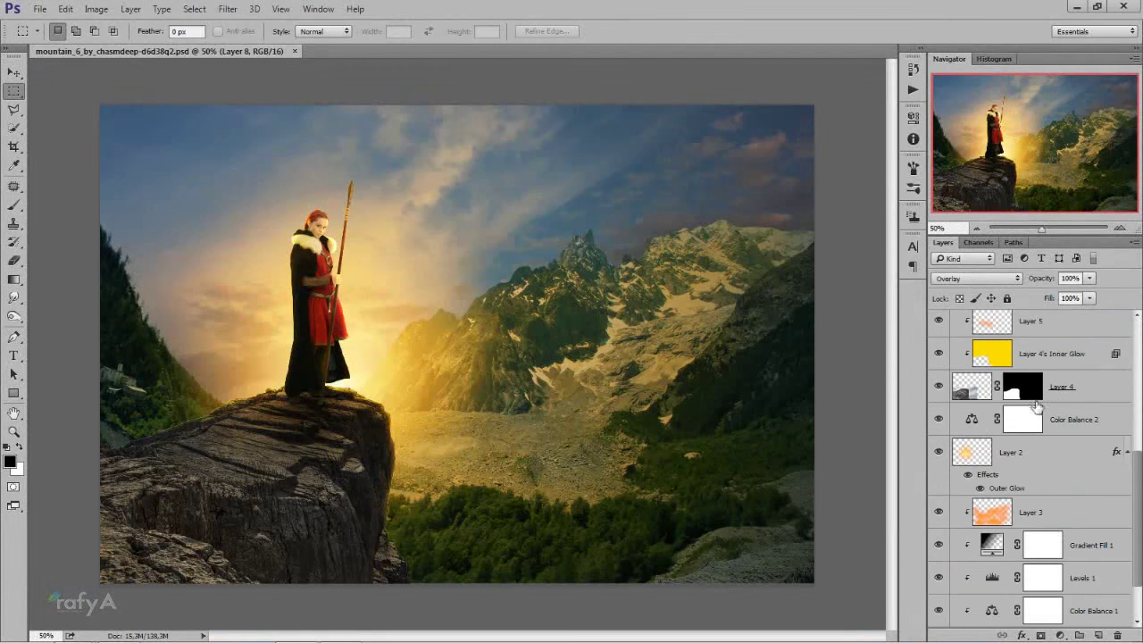
click(1076, 424)
scroll(1058, 546, down, 2)
shift+click(1064, 611)
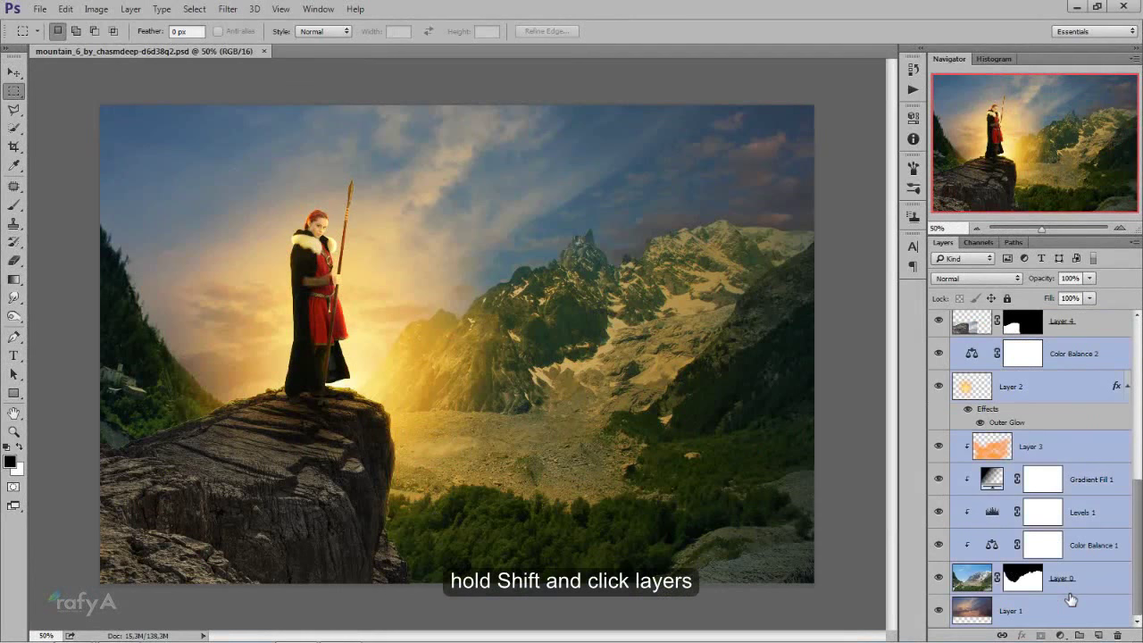
key(ctrl+e)
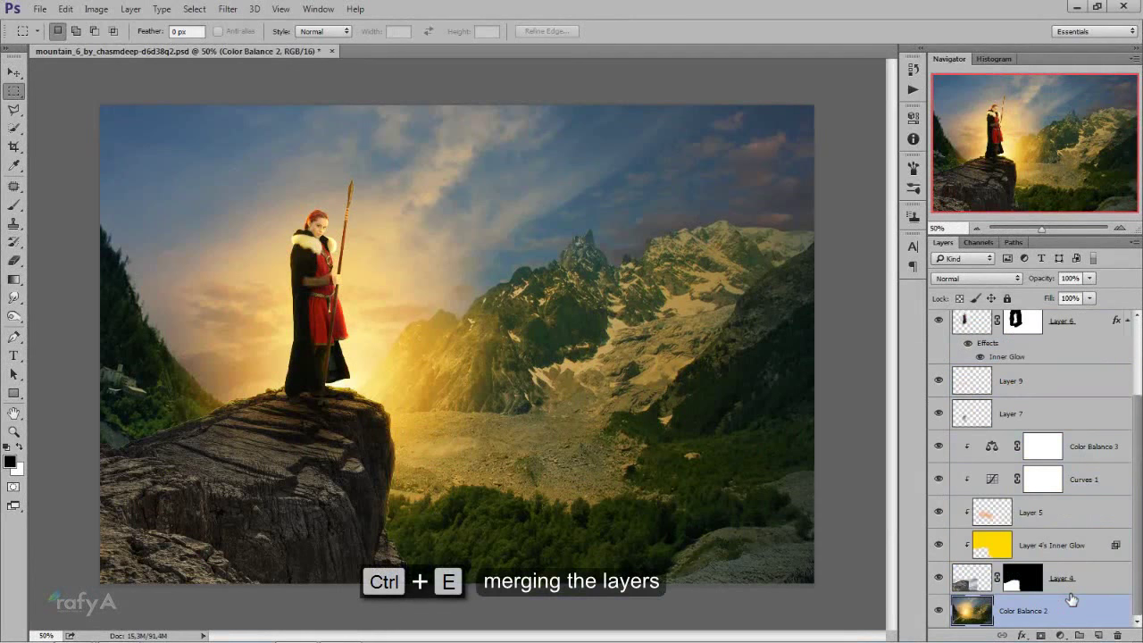
click(1096, 611)
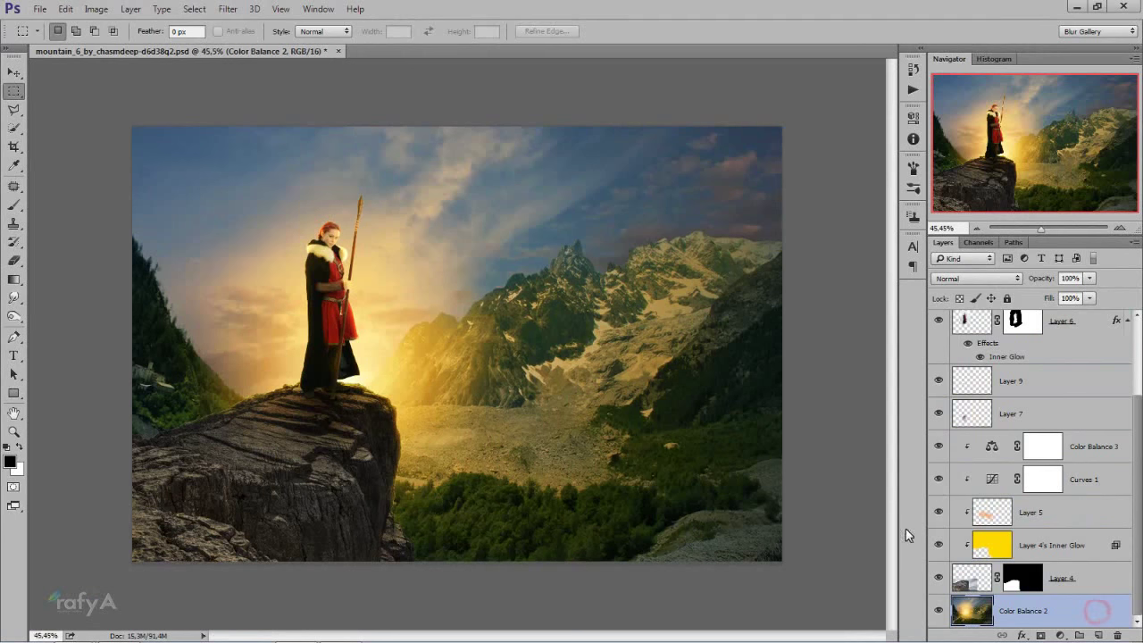
key(ctrl+j)
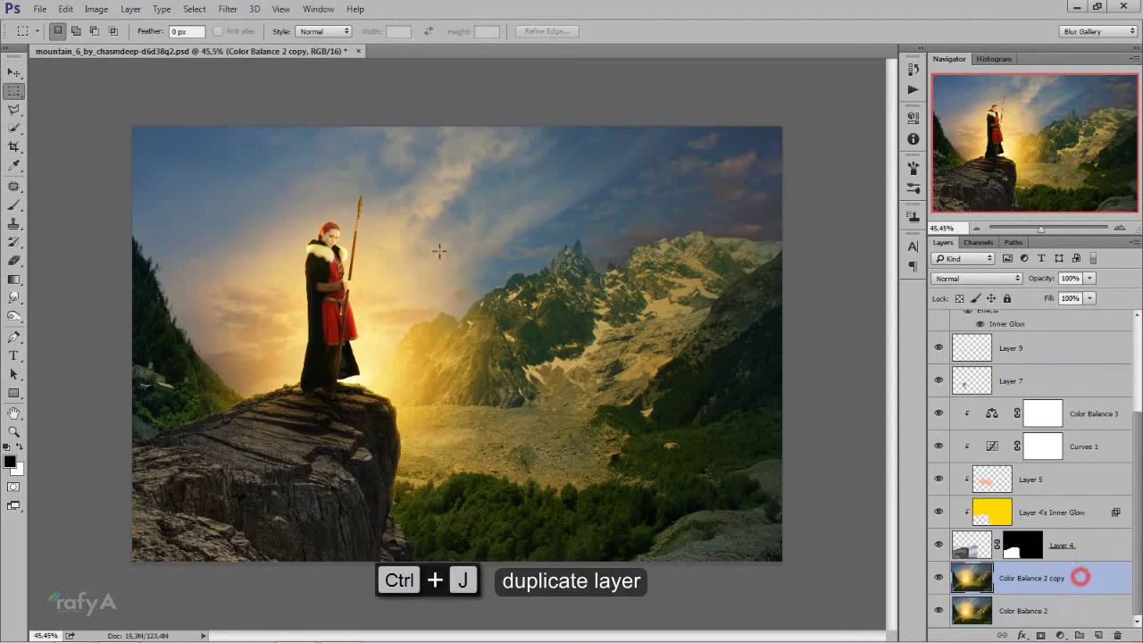
Apply a 4,5 px Gaussian Blur to the Color Balance 2 copy
click(228, 9)
mouse_move(268, 167)
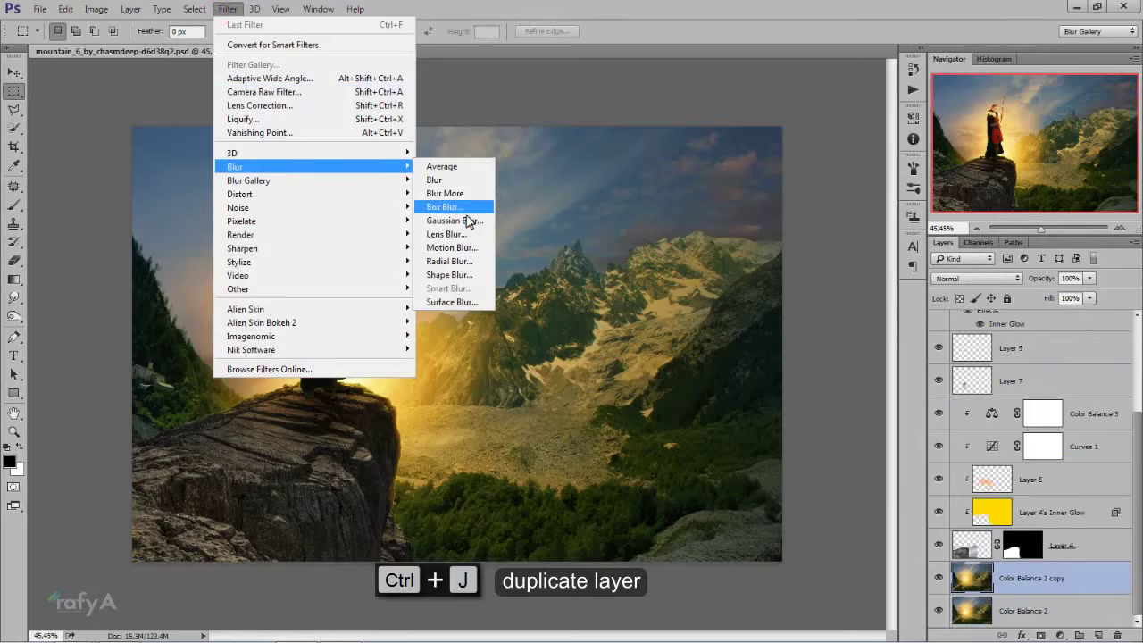
click(468, 221)
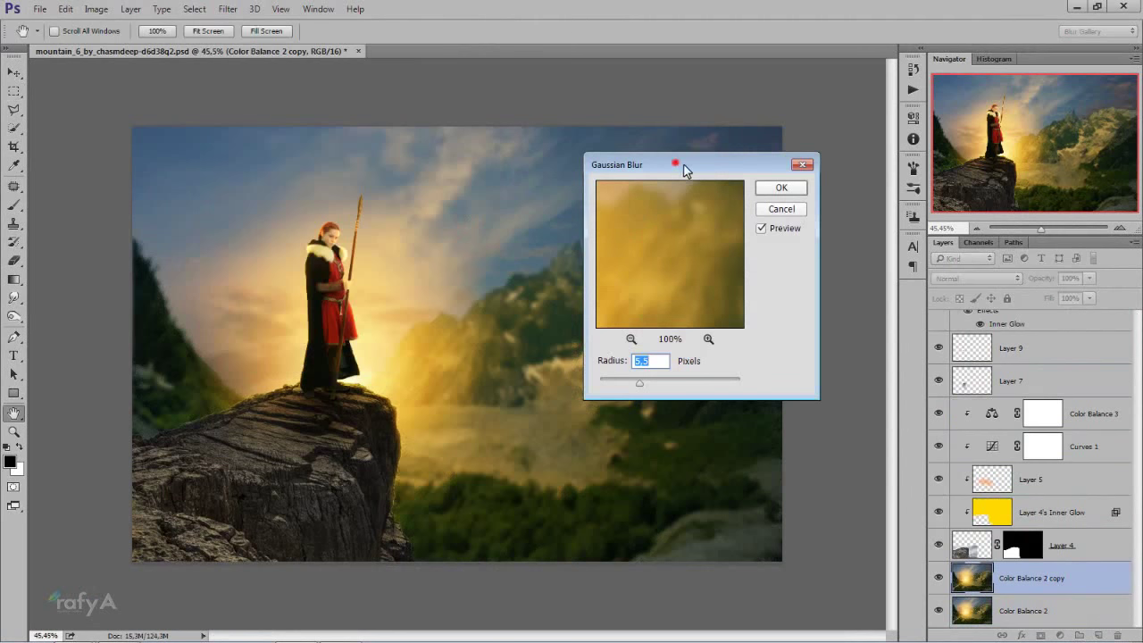
drag(674, 165, 830, 255)
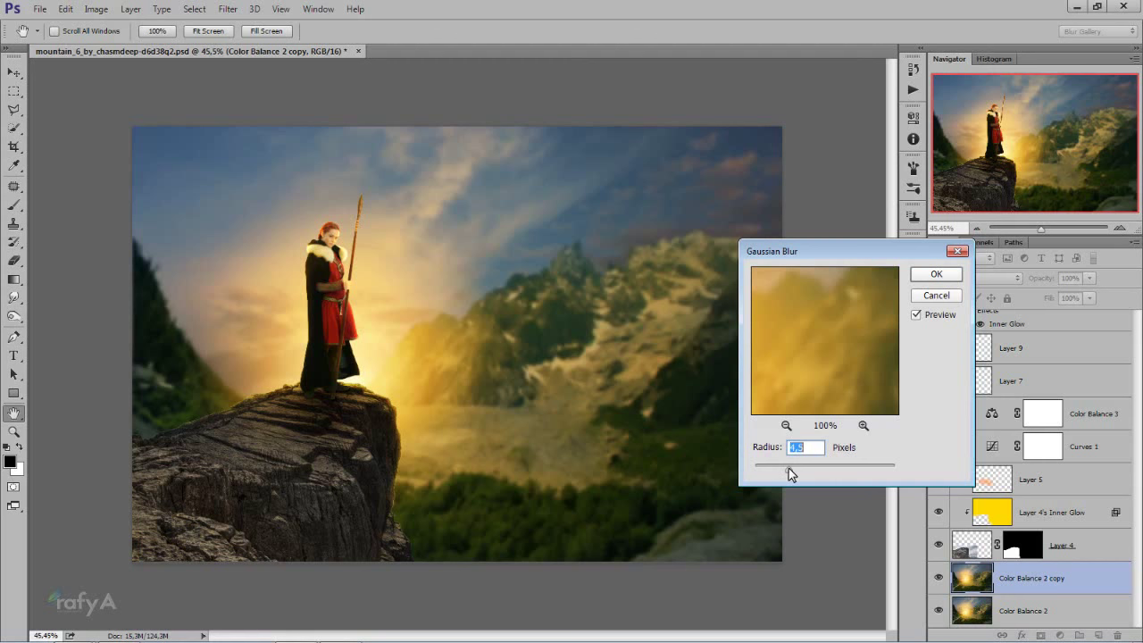
click(788, 468)
click(924, 282)
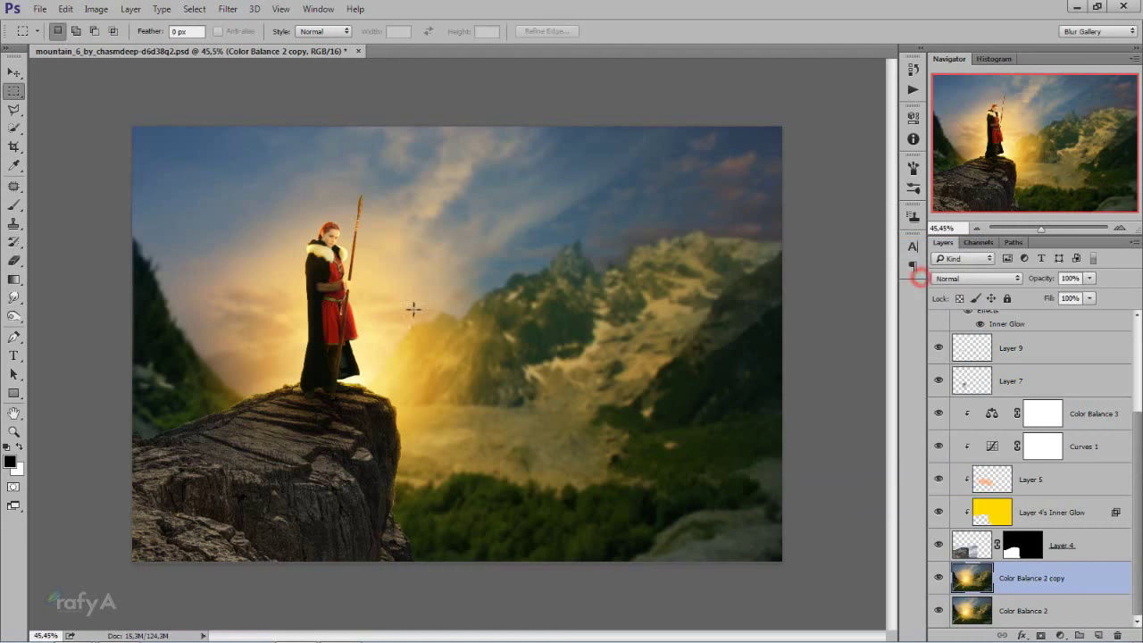
key(m)
key(ctrl+0)
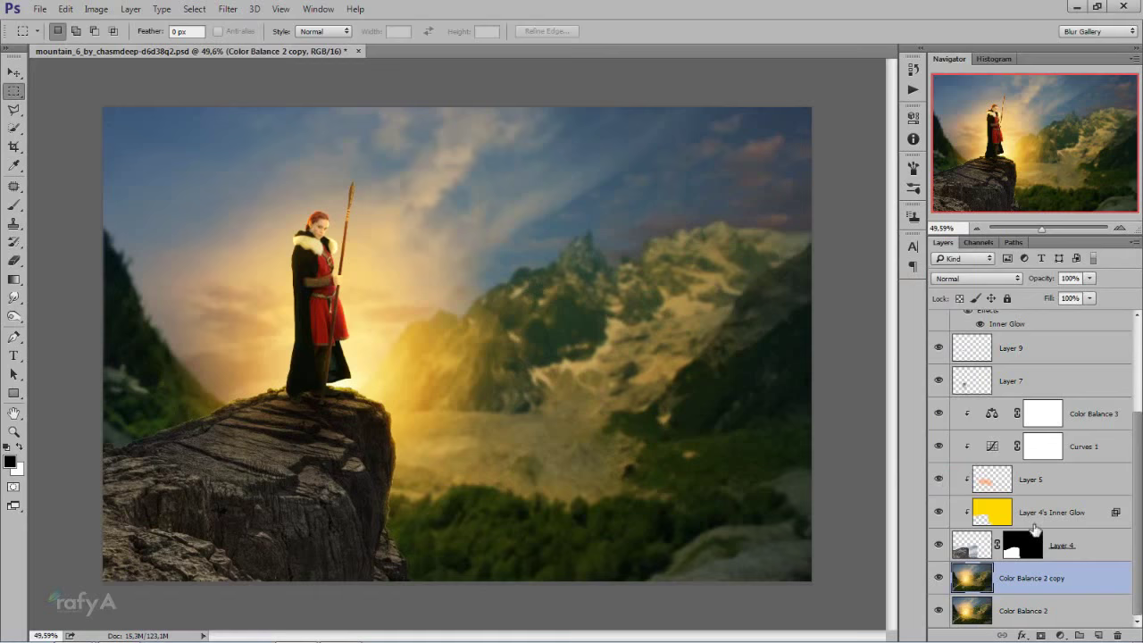
Add a new layer and set up a Brush with 0% hardness
click(1098, 635)
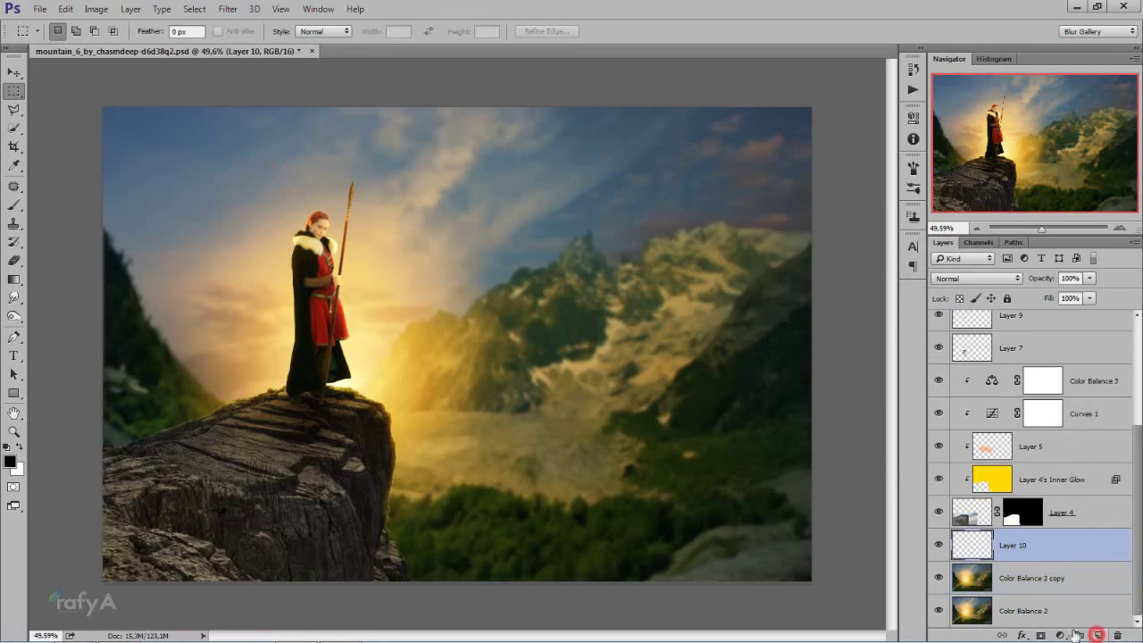
click(12, 206)
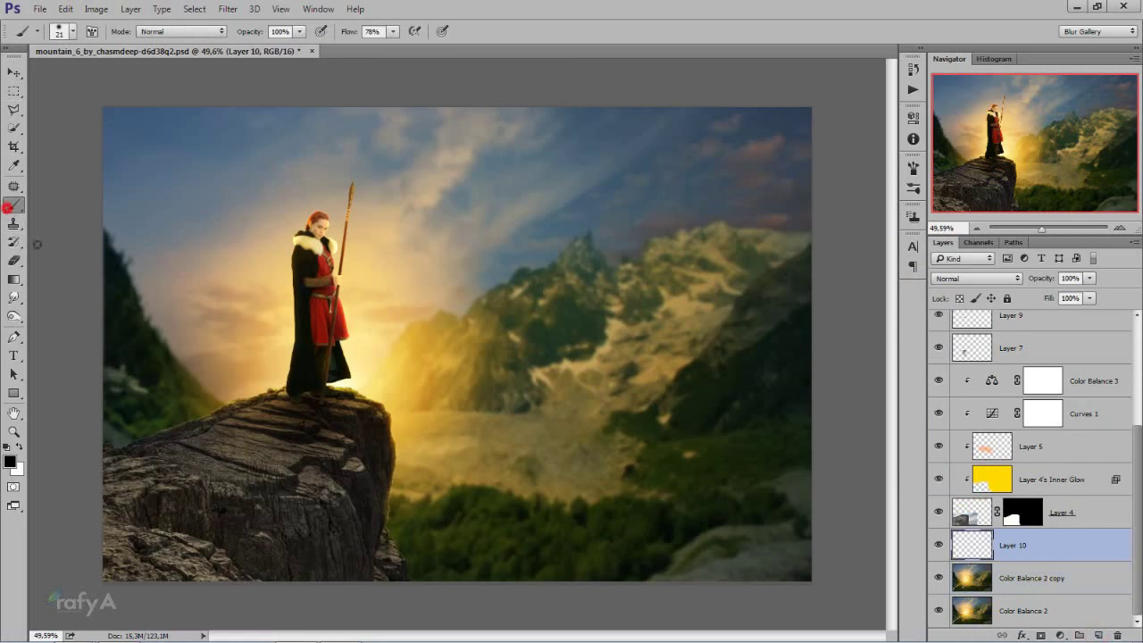
right_click(509, 333)
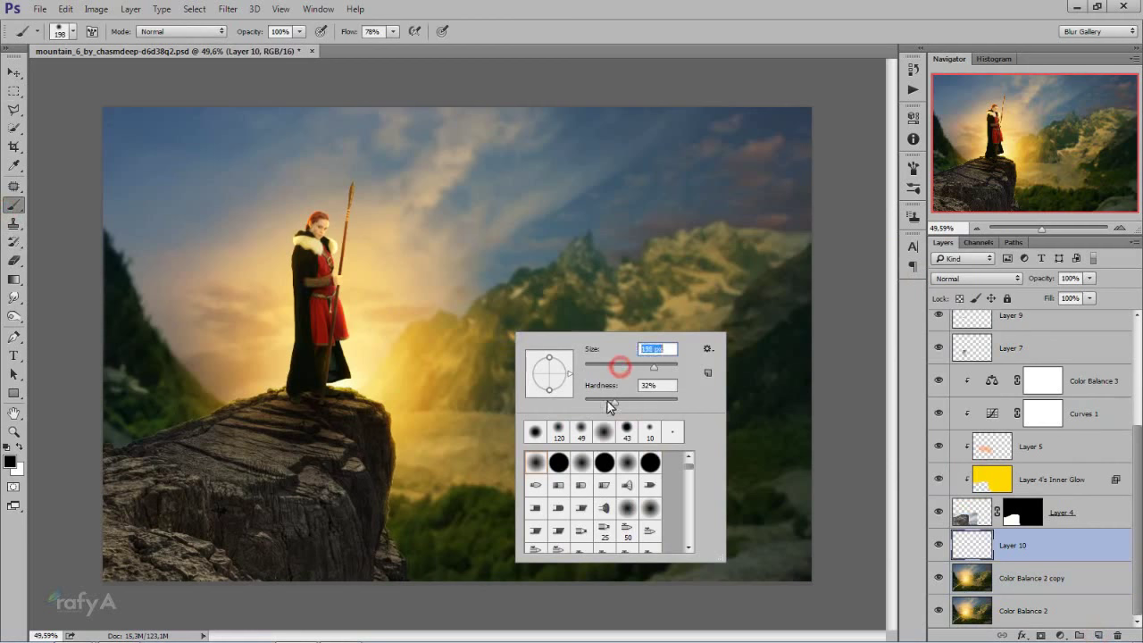
drag(607, 401, 566, 402)
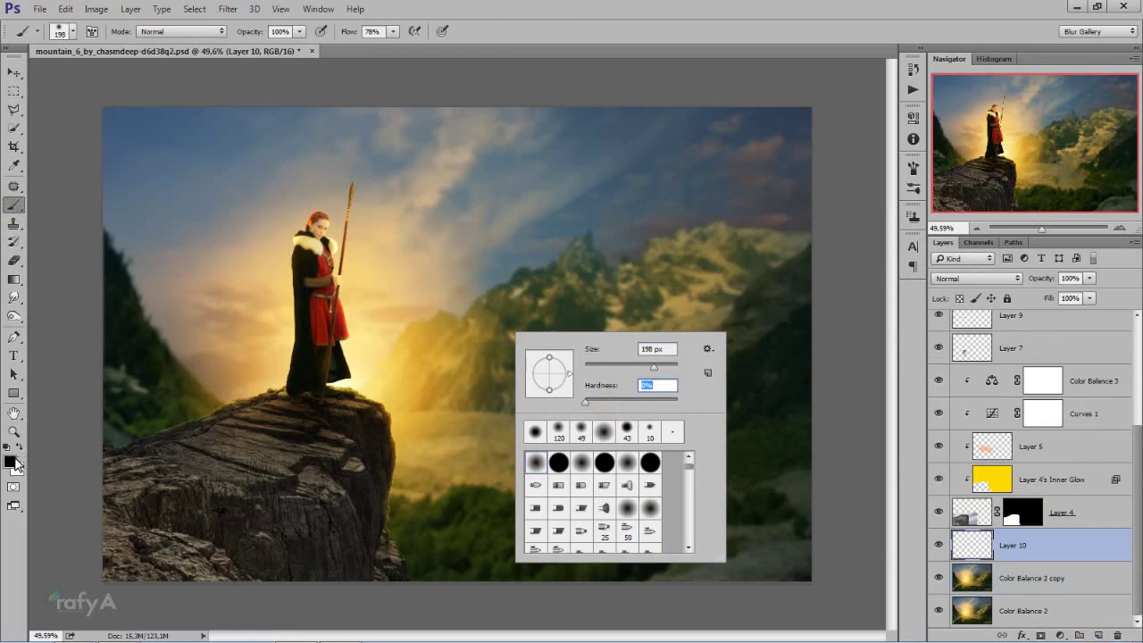
Set the foreground colour to bright yellow and the brush Flow to 33%
click(11, 460)
click(855, 460)
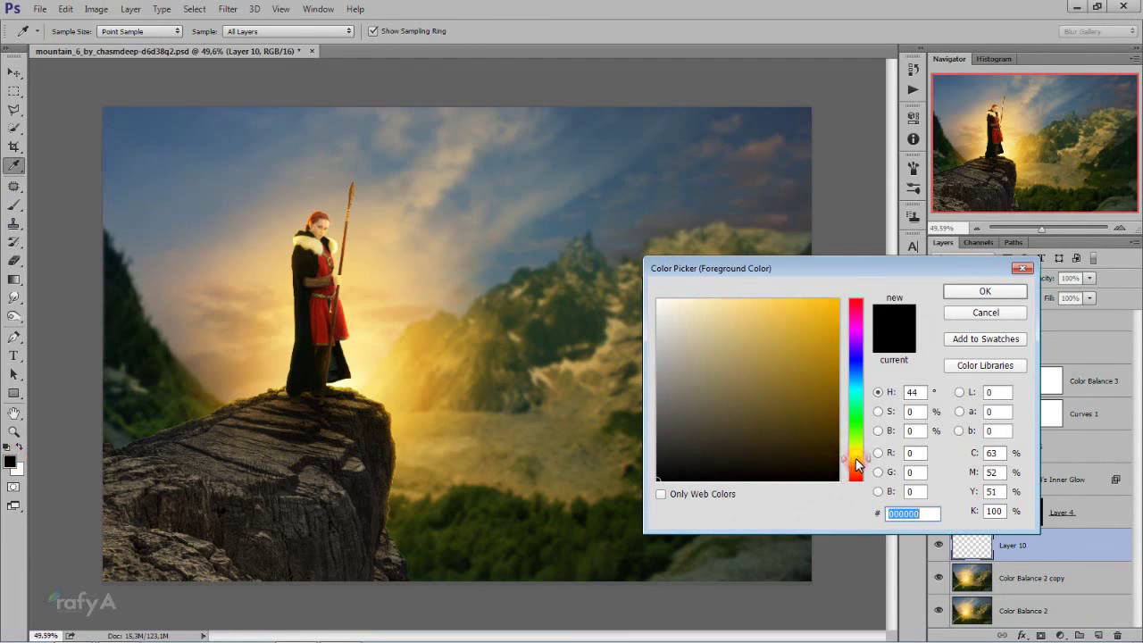
drag(856, 462, 855, 460)
drag(788, 447, 809, 377)
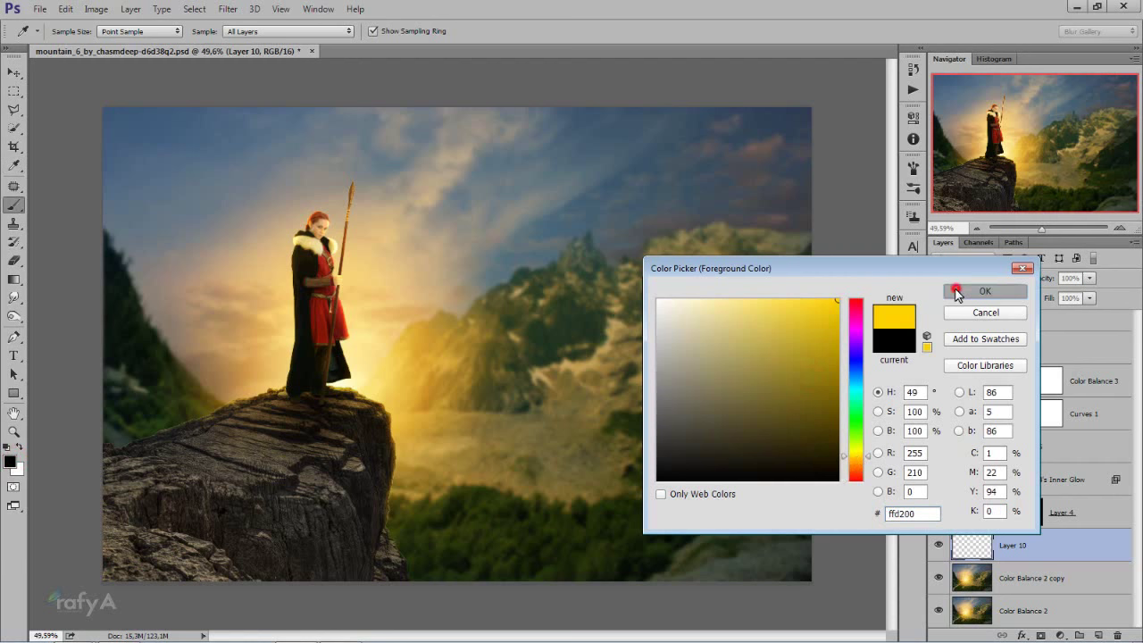
click(961, 288)
click(392, 31)
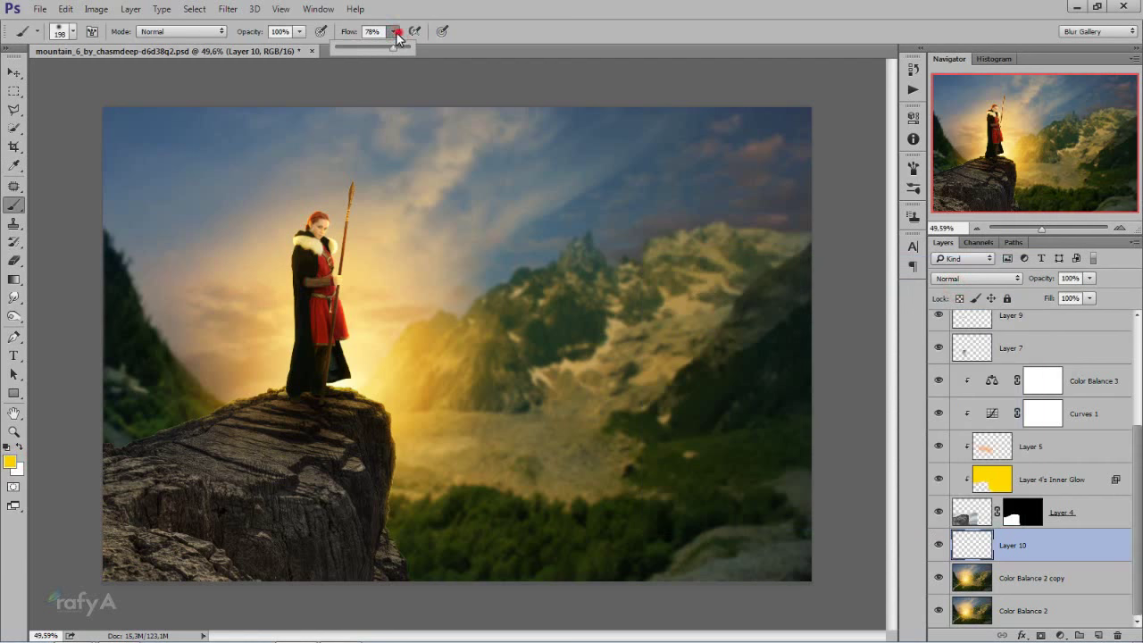
drag(394, 48, 360, 50)
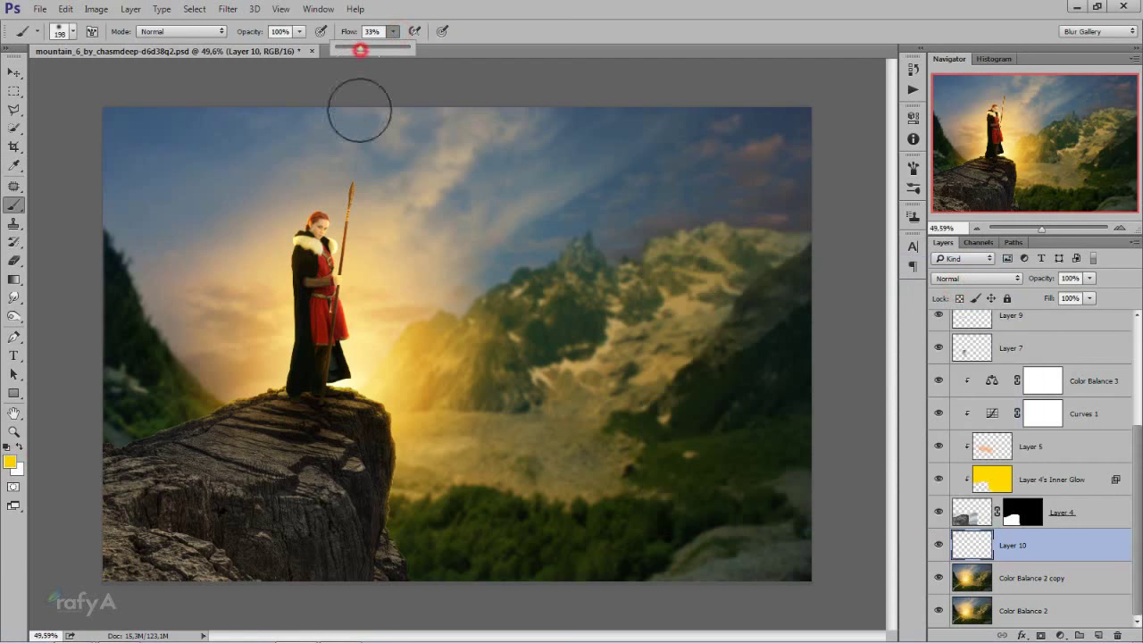
Paint a soft yellow horizontal band across the valley at the rock's base
click(117, 409)
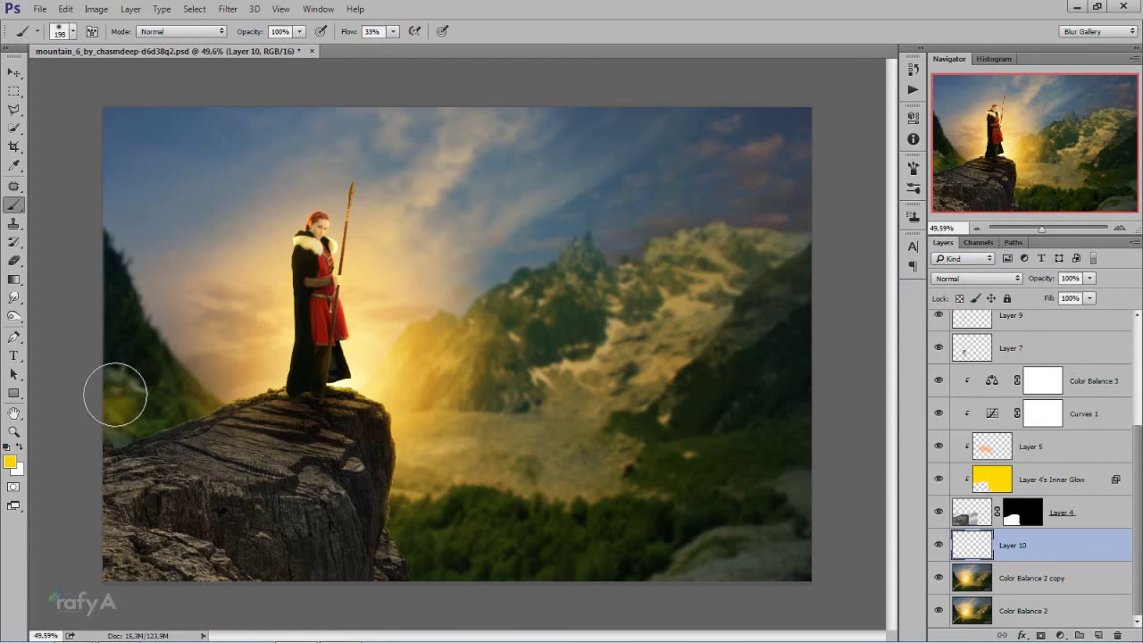
click(105, 400)
drag(110, 408, 184, 408)
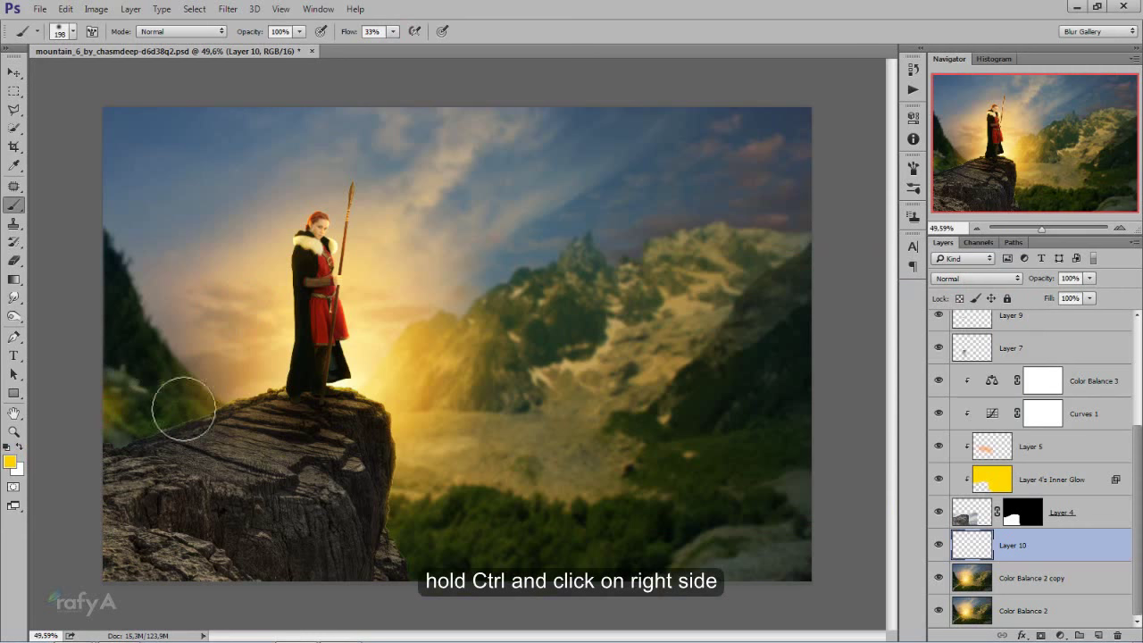
shift+click(815, 403)
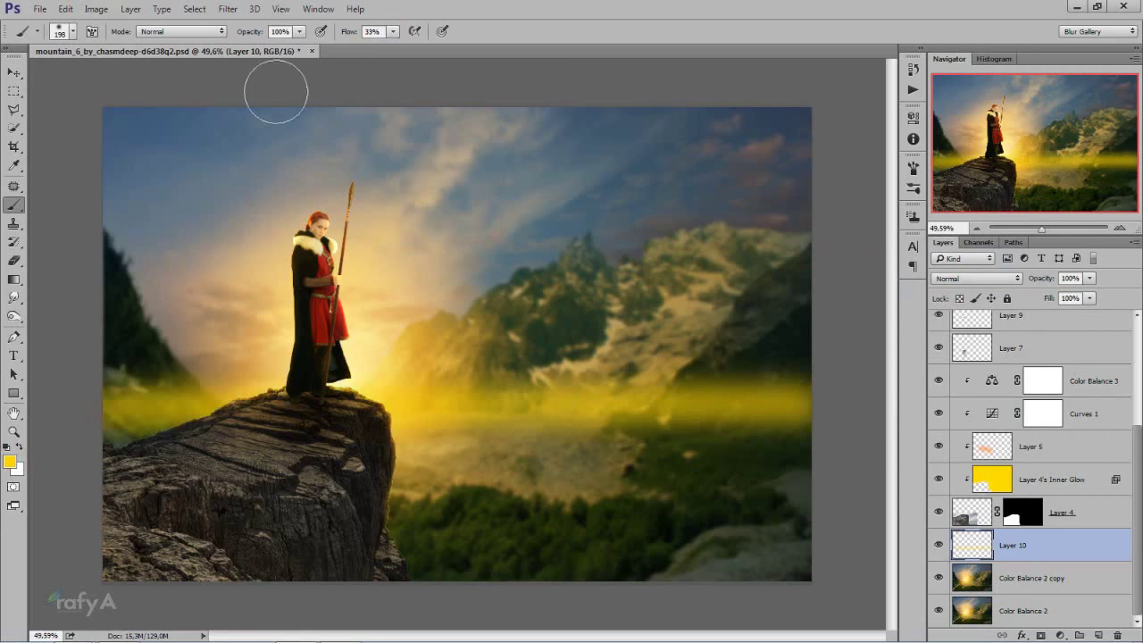
click(236, 11)
mouse_move(235, 166)
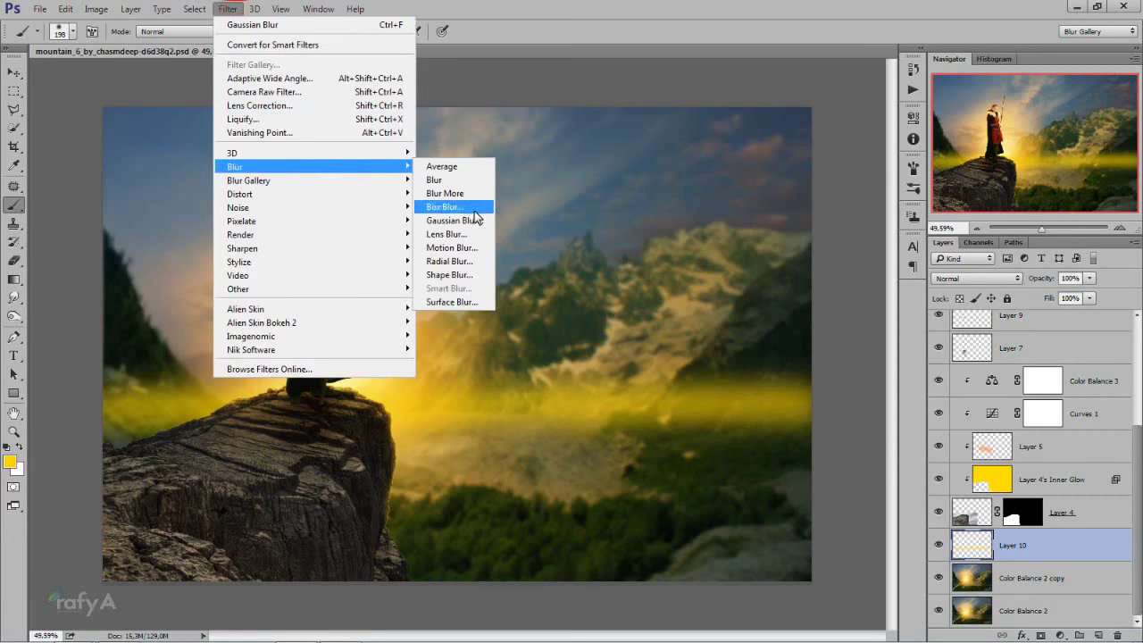
Blur the yellow band with Gaussian Blur at 80,6 px radius
click(478, 218)
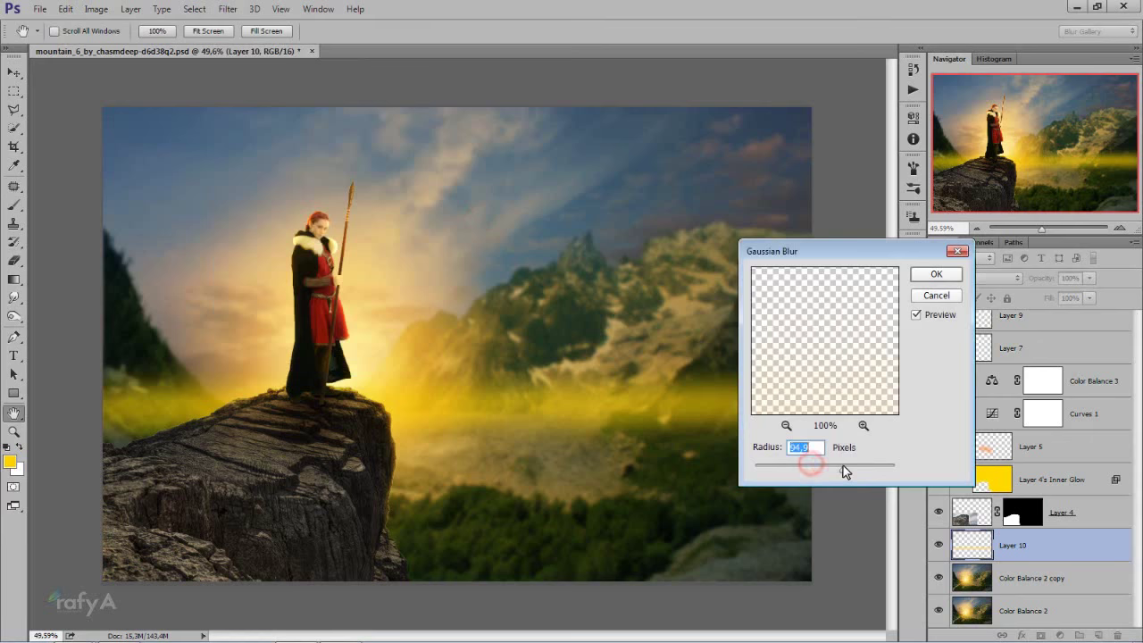
drag(843, 466, 839, 465)
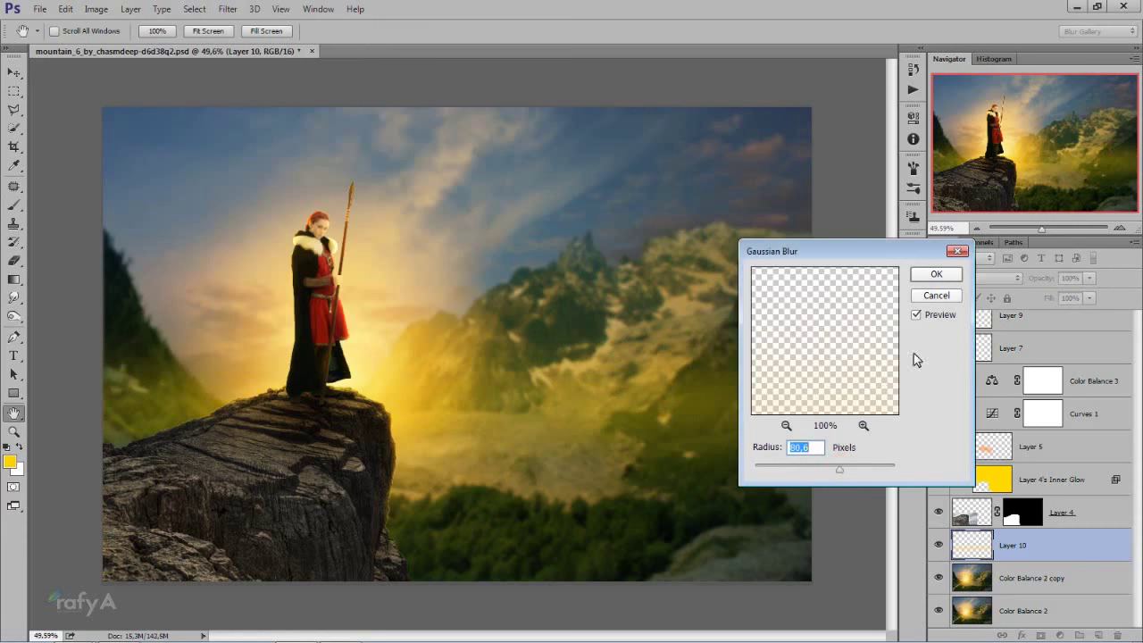
click(935, 273)
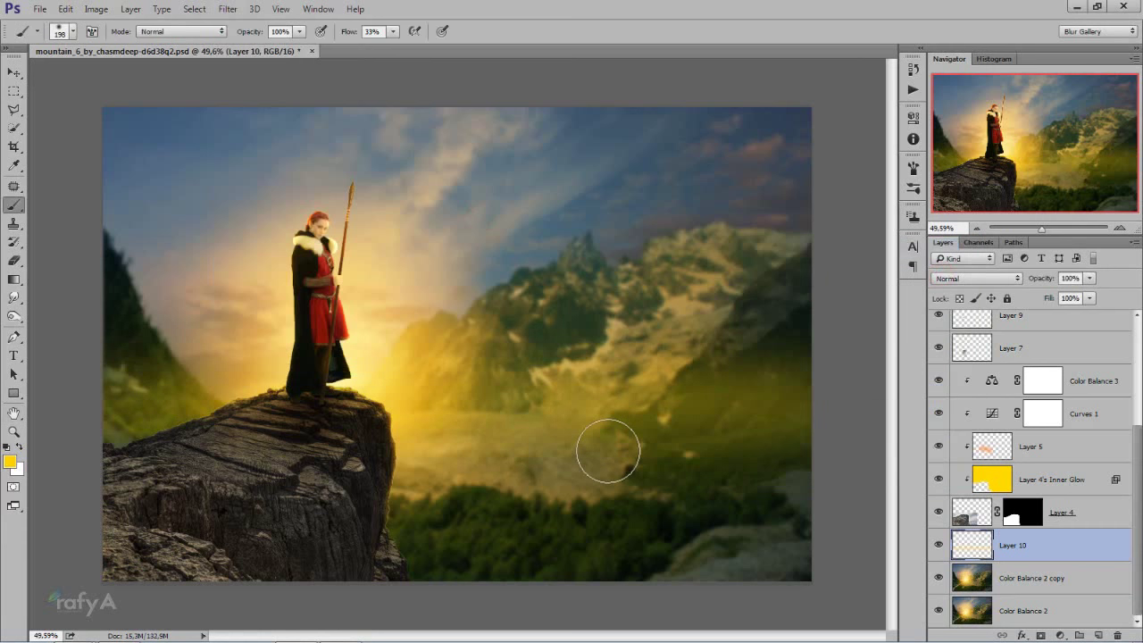
Stretch the glow band taller, nudge it up, and hide Layer 10 to compare
key(ctrl+t)
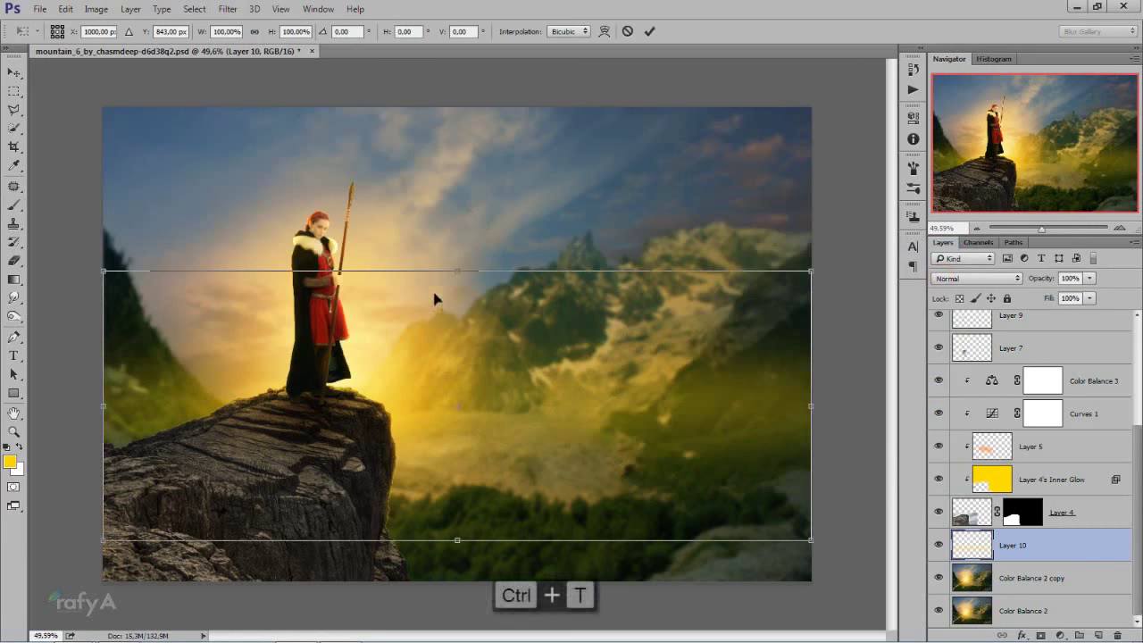
mouse_move(457, 267)
mouse_down()
mouse_move(469, 183)
mouse_move(459, 140)
mouse_move(457, 150)
mouse_up()
drag(488, 288, 488, 261)
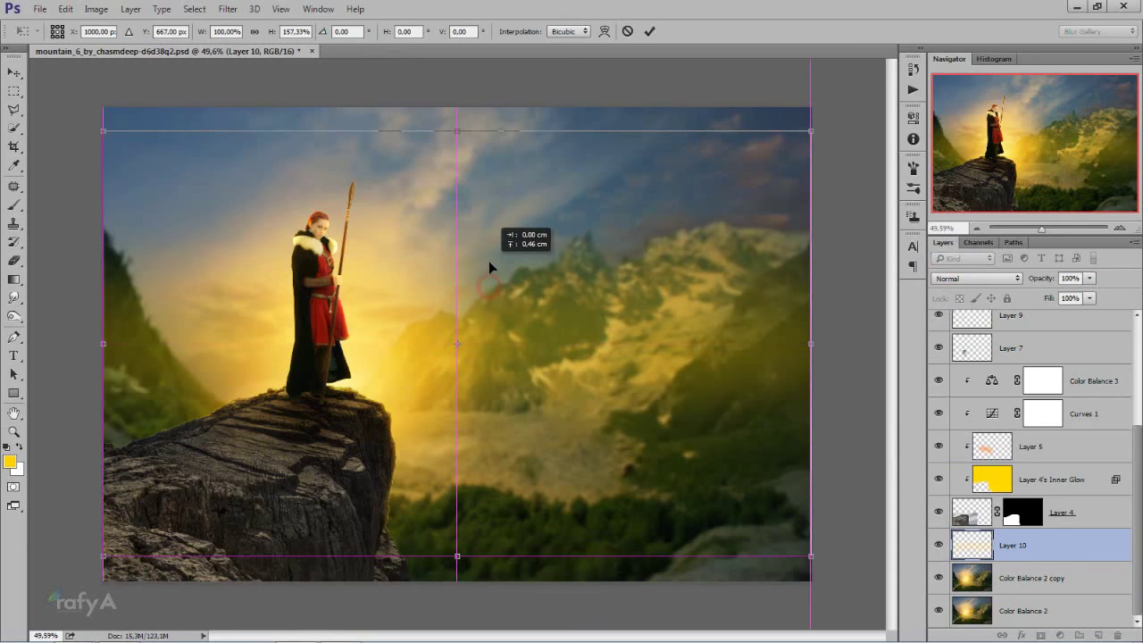
click(649, 31)
scroll(474, 294, down, 2)
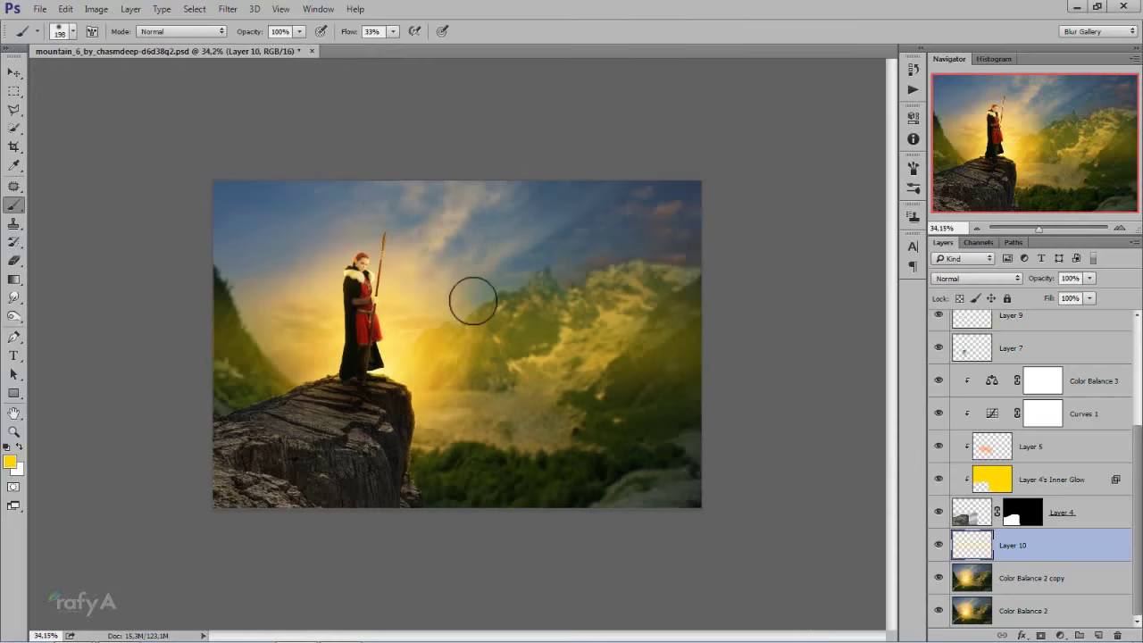
scroll(474, 296, down, 2)
scroll(473, 298, down, 1)
scroll(472, 298, up, 1)
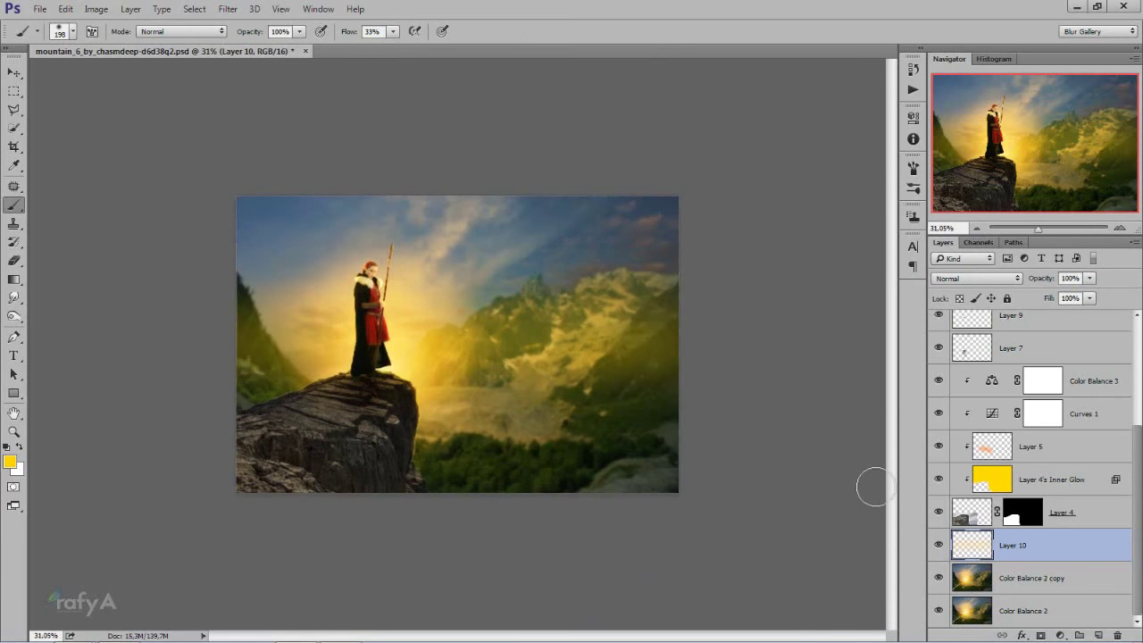
click(939, 546)
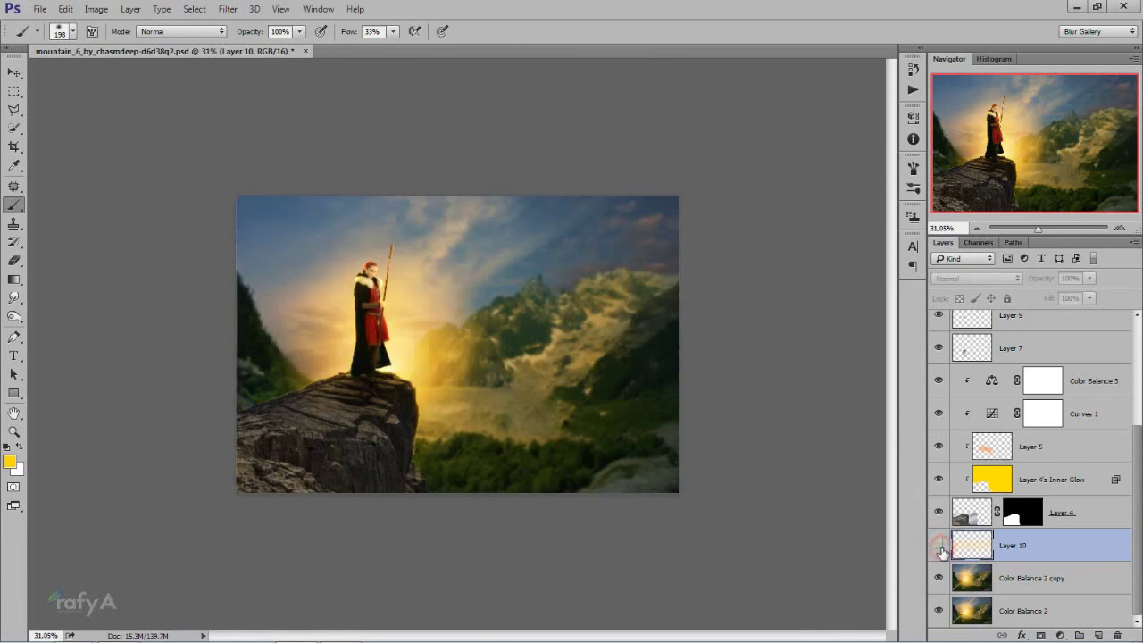
Show Layer 10 again and rename Layer 6 to 'girl'
click(939, 546)
scroll(492, 357, up, 1)
scroll(494, 361, up, 1)
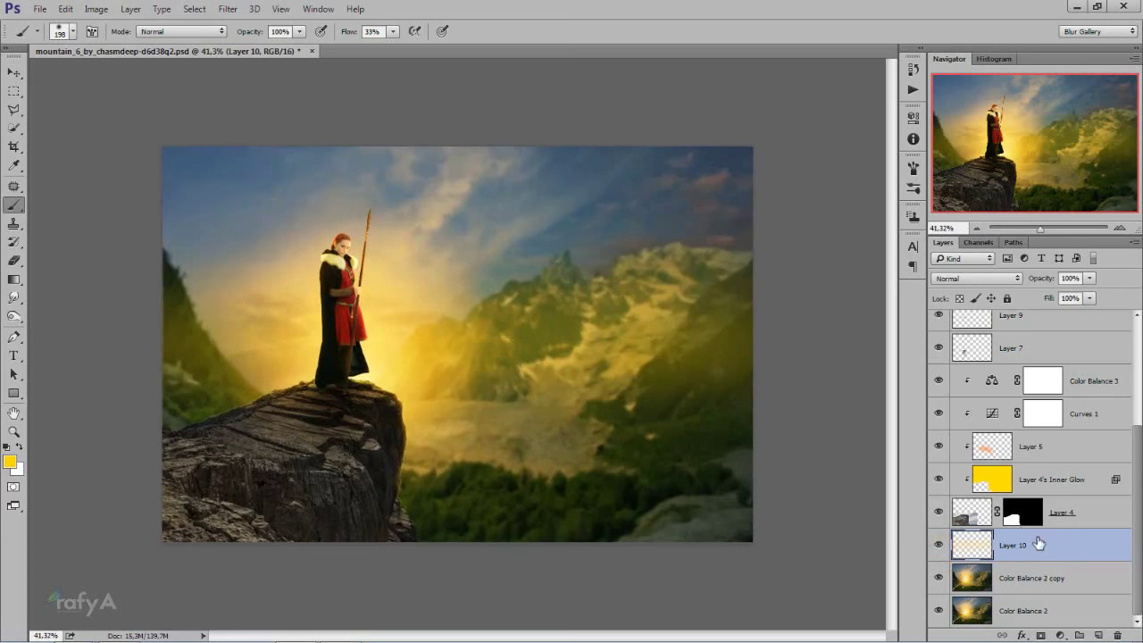
scroll(1041, 543, up, 5)
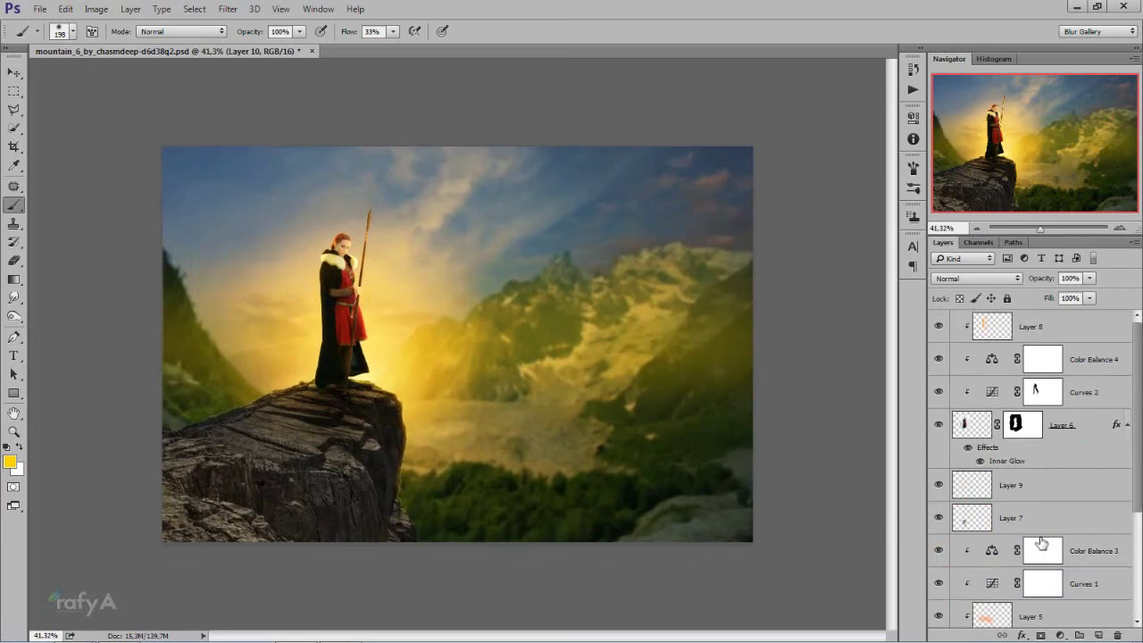
click(1079, 325)
double_click(1063, 428)
text(girl)
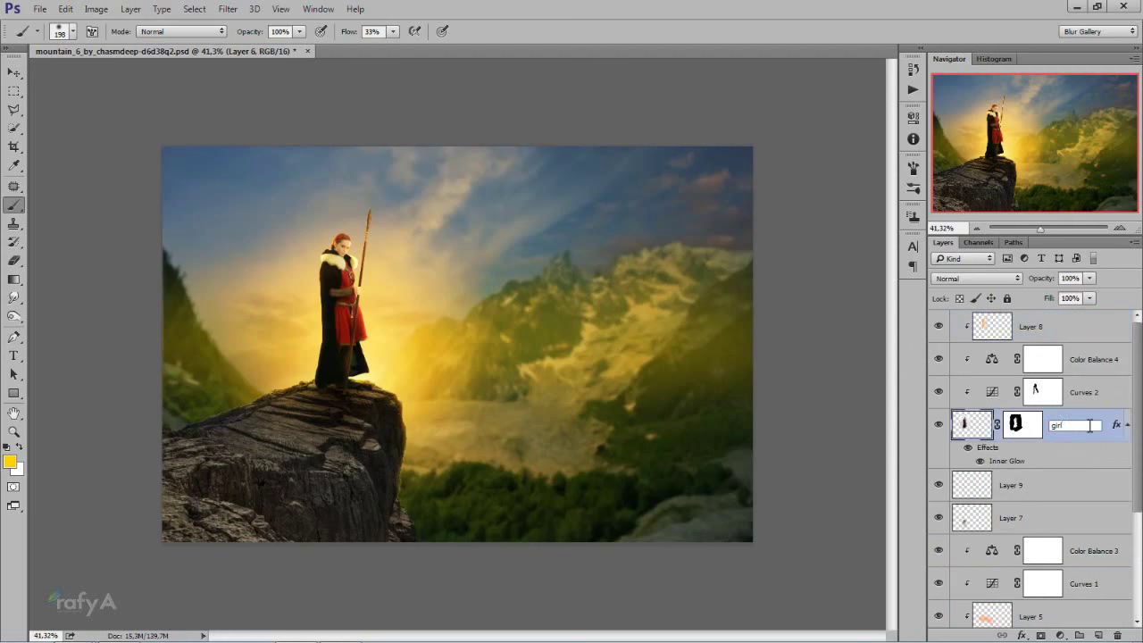
key(Return)
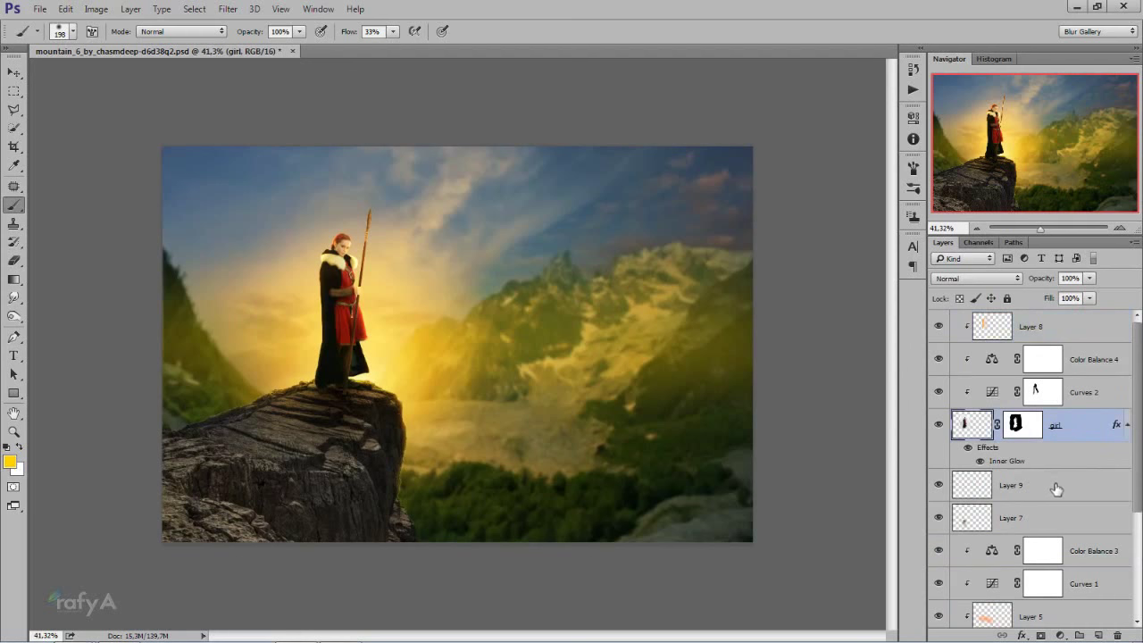
Group Layer 9 and Layer 7 into a group named 'shadow'
click(1055, 484)
shift+click(1059, 516)
key(ctrl+g)
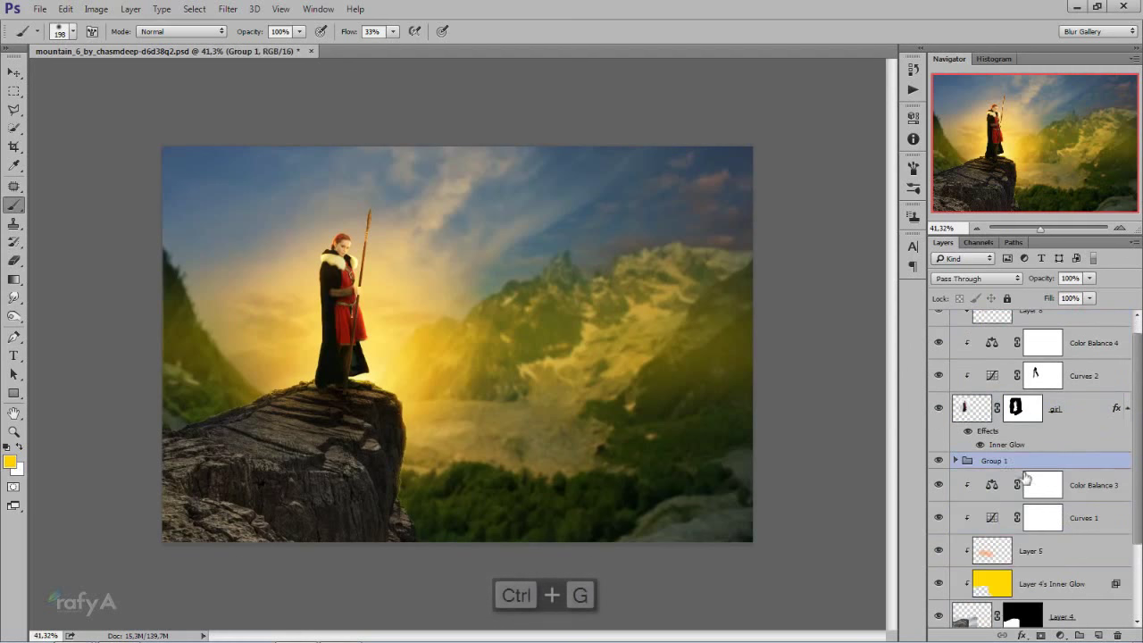
double_click(996, 460)
text(shadow)
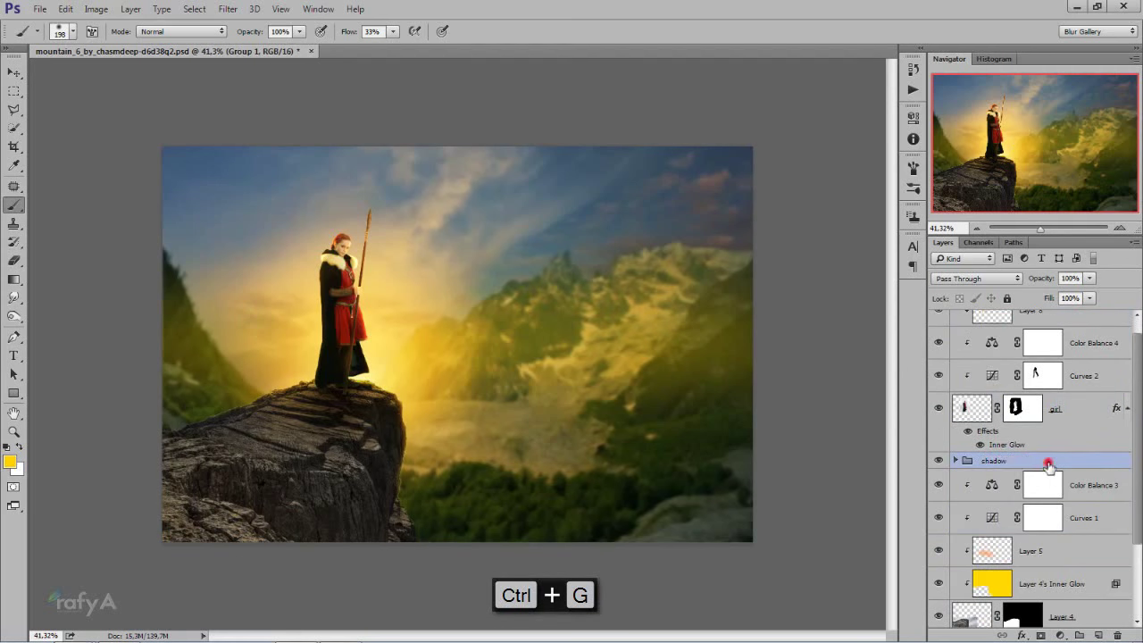
key(Return)
Group Color Balance 3 through Layer 4 into a group named 'rock'
scroll(993, 534, down, 2)
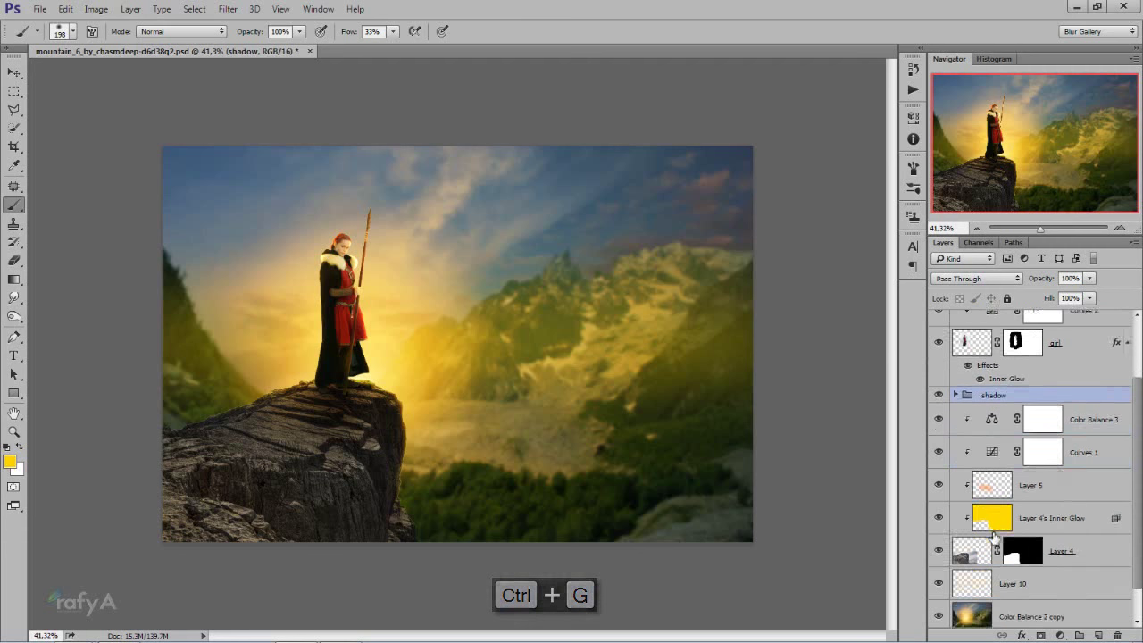
scroll(994, 534, down, 1)
click(1085, 384)
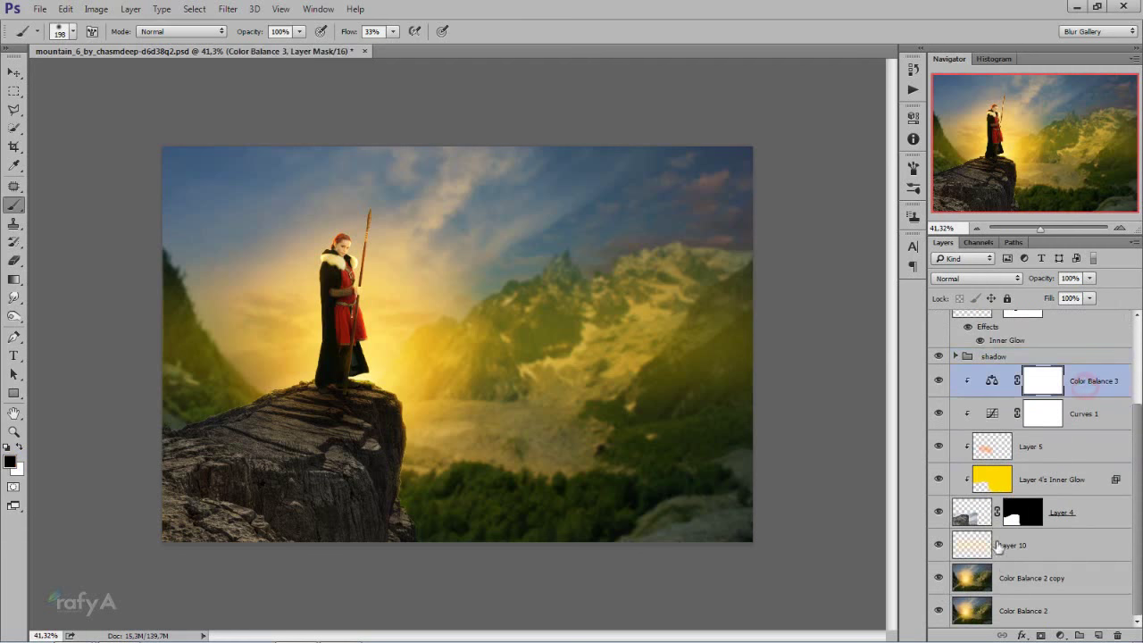
shift+click(1082, 518)
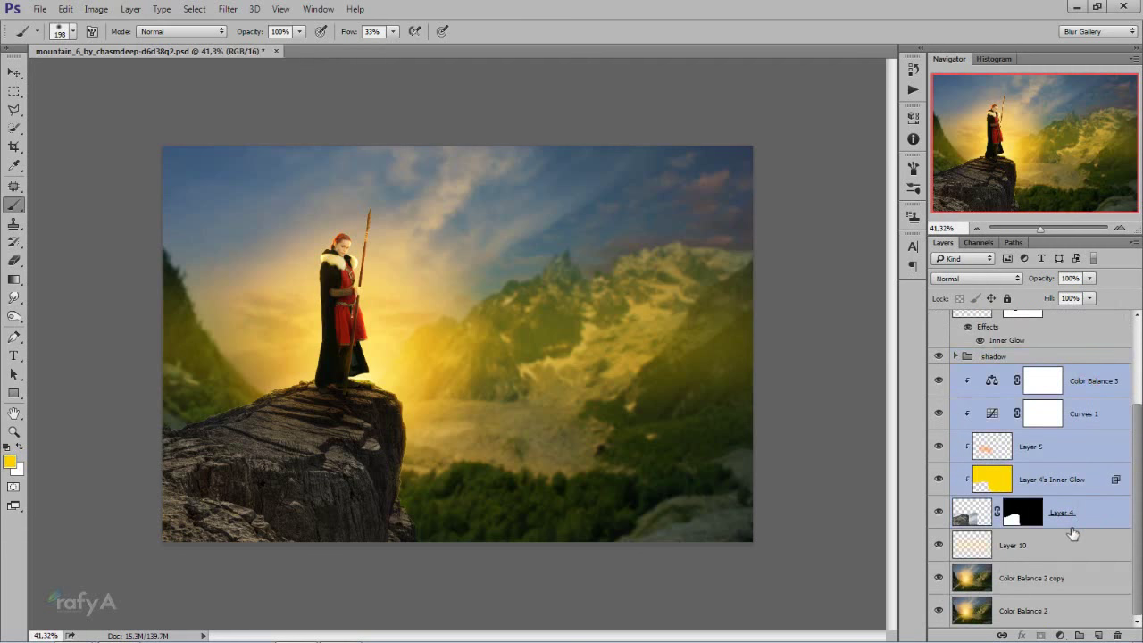
key(ctrl+g)
double_click(995, 494)
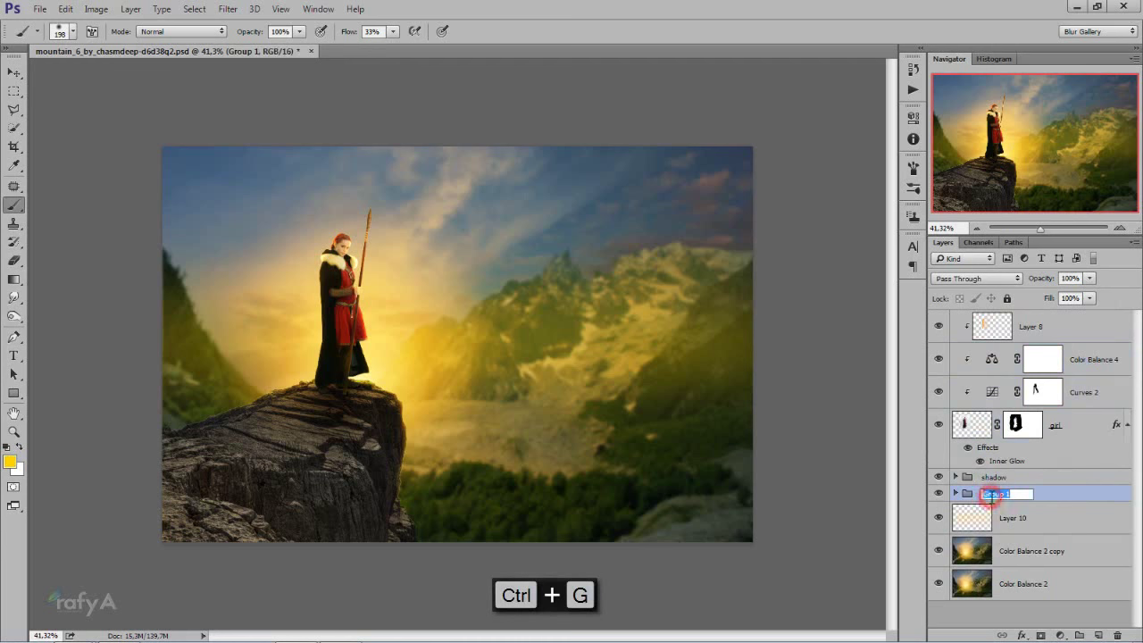
text(F)
click(1058, 492)
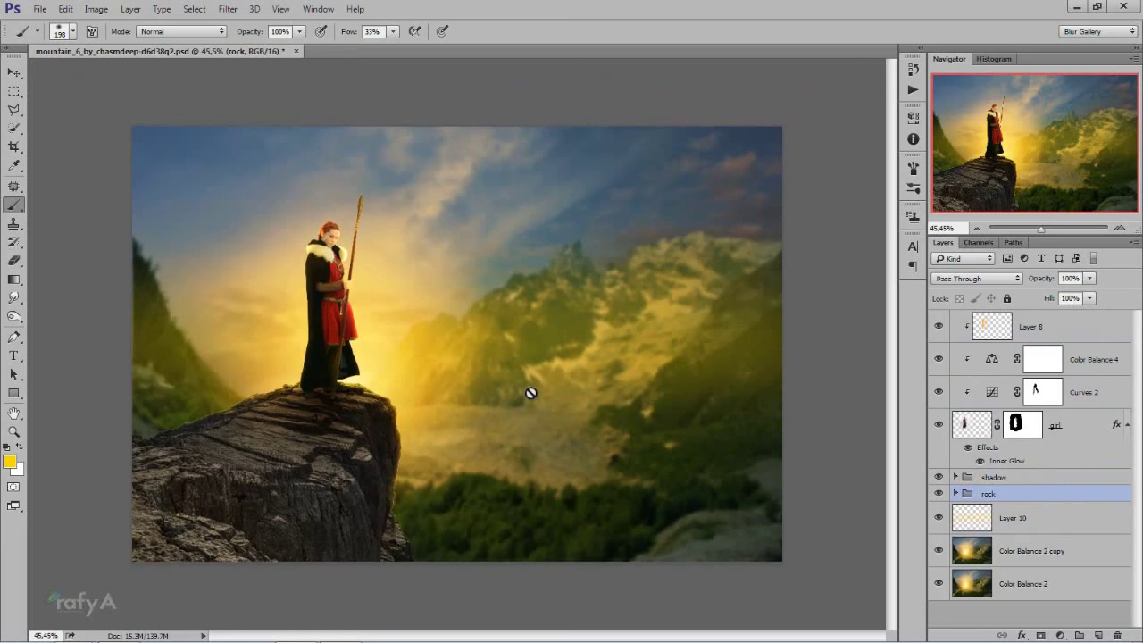
click(1065, 328)
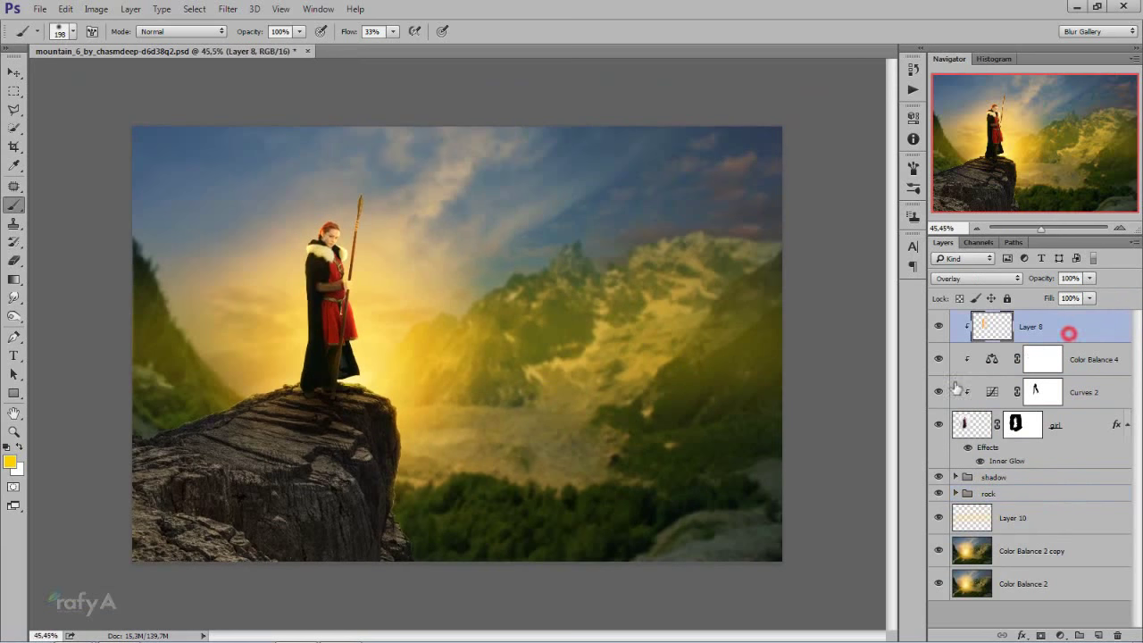
Target the girl layer's mask, reset colours to black and white, and set brush Flow to 87%
click(1079, 432)
scroll(268, 268, up, 1)
scroll(226, 170, up, 1)
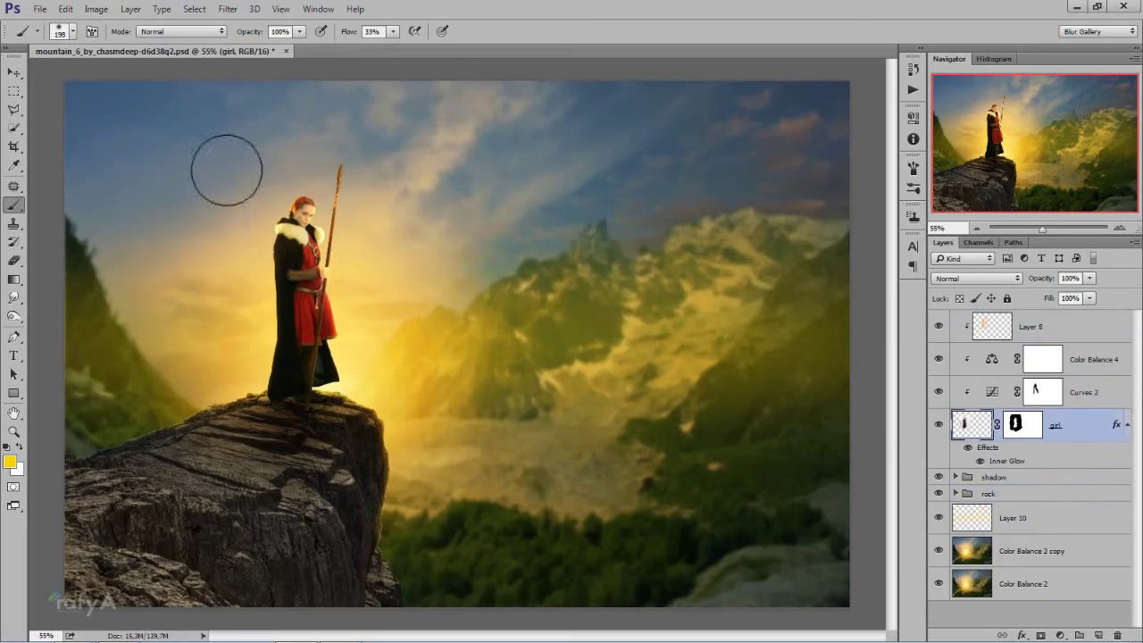
scroll(214, 148, up, 2)
scroll(217, 152, up, 2)
scroll(217, 153, down, 1)
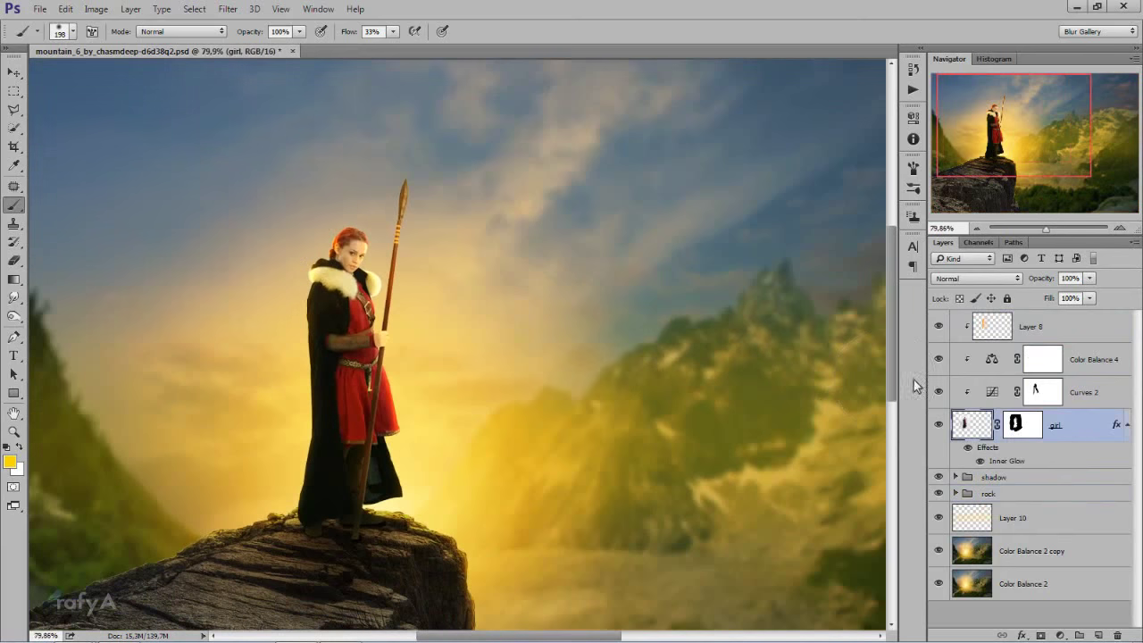
click(1017, 427)
key(d)
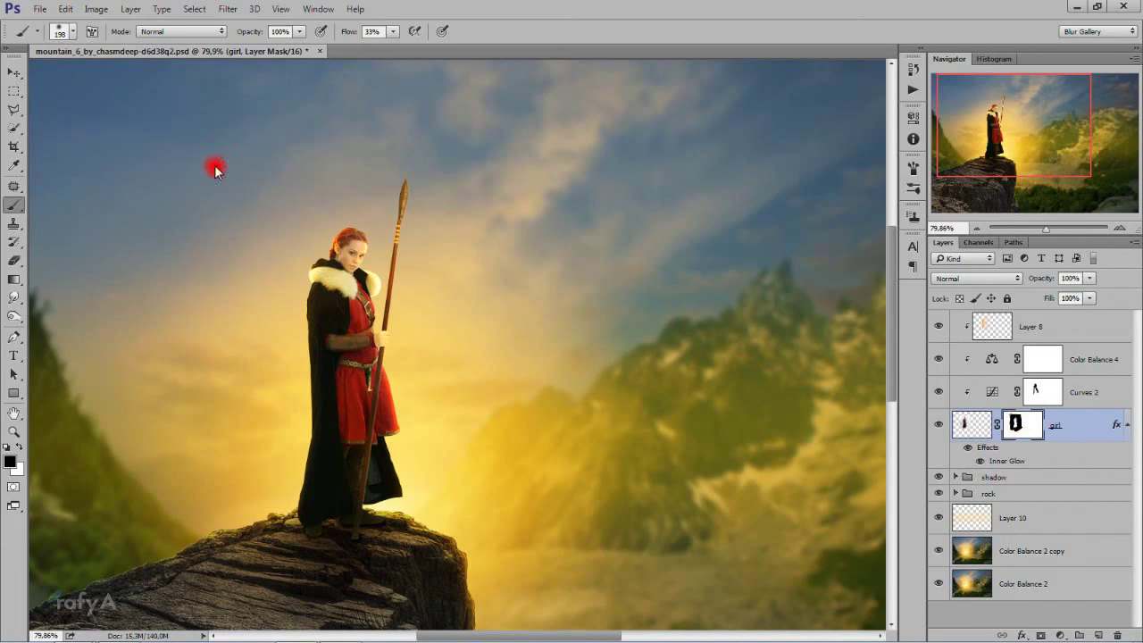
drag(429, 47, 434, 48)
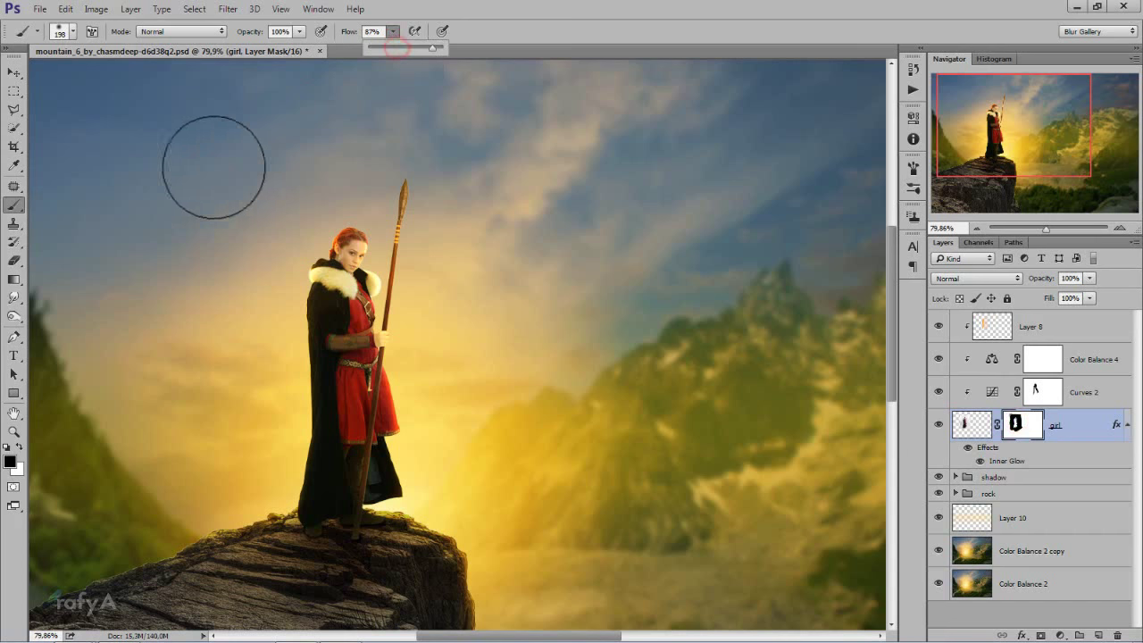
Save the composite document and select Layer 8
scroll(441, 349, down, 1)
scroll(443, 351, down, 2)
scroll(443, 350, down, 1)
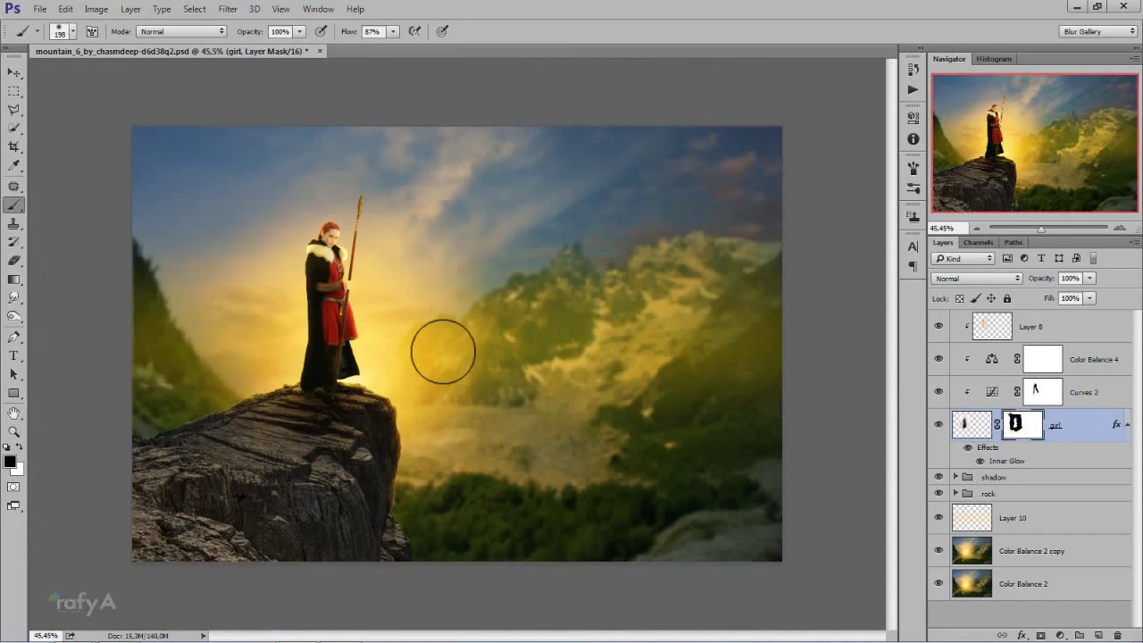
scroll(442, 351, up, 1)
key(ctrl+s)
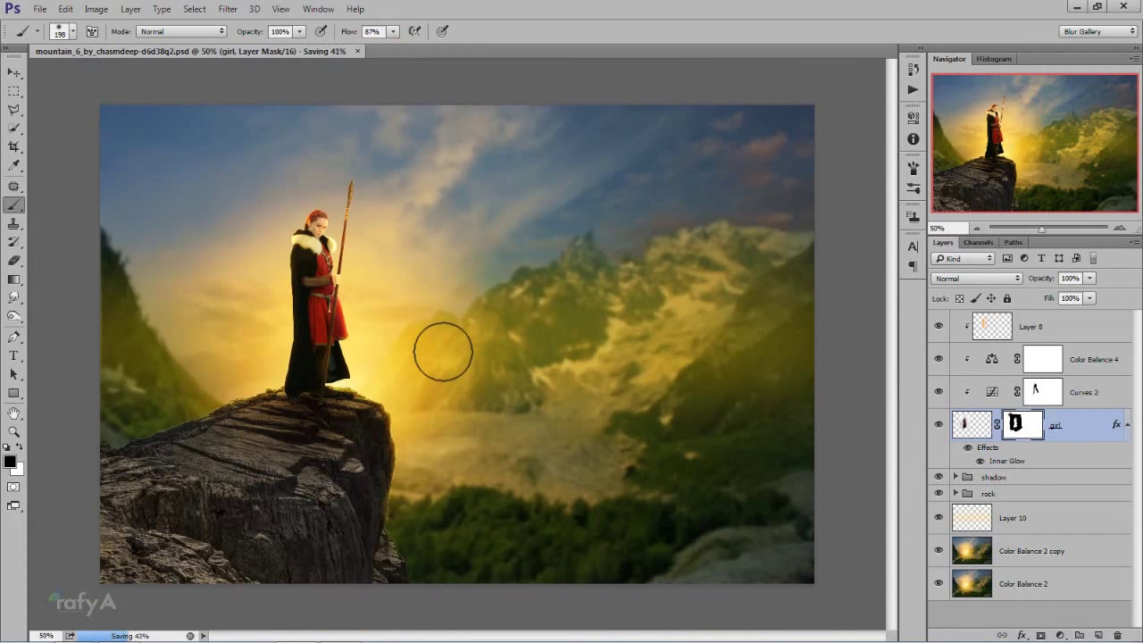
click(1012, 330)
key(alt+shift+o)
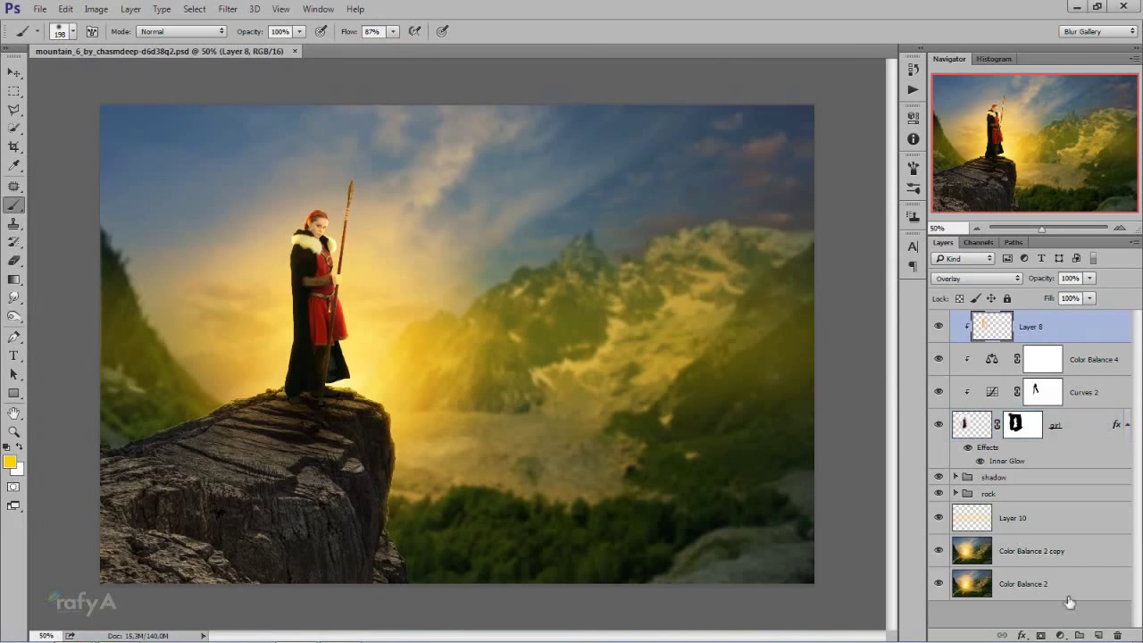
Add a Gradient Map adjustment layer using the Violet, Orange preset
click(1061, 635)
click(1053, 608)
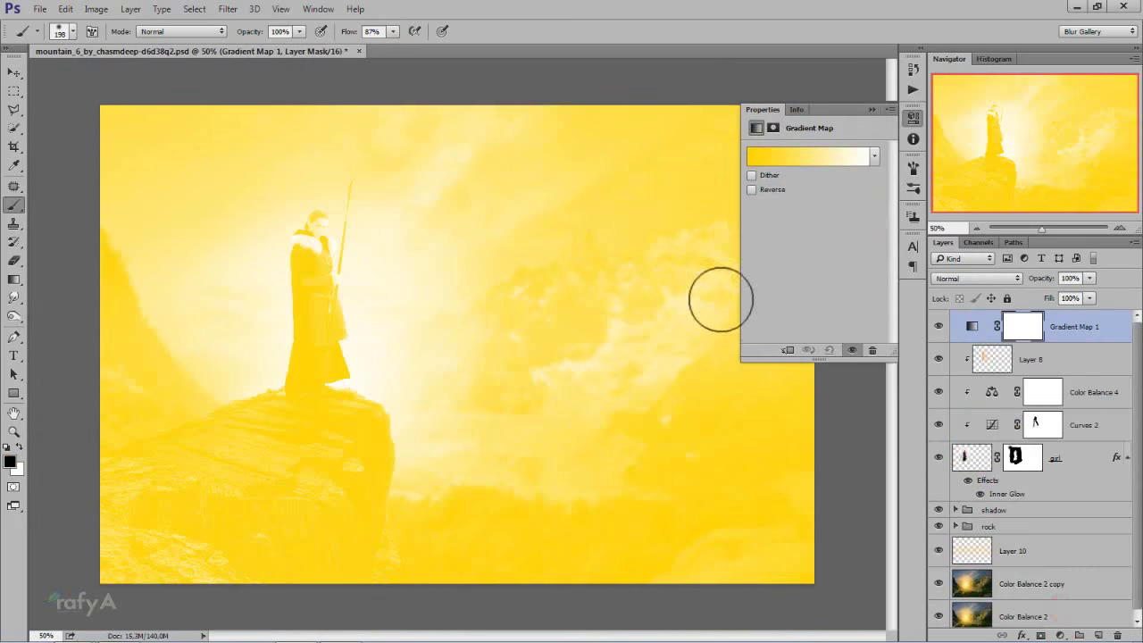
click(792, 156)
click(723, 280)
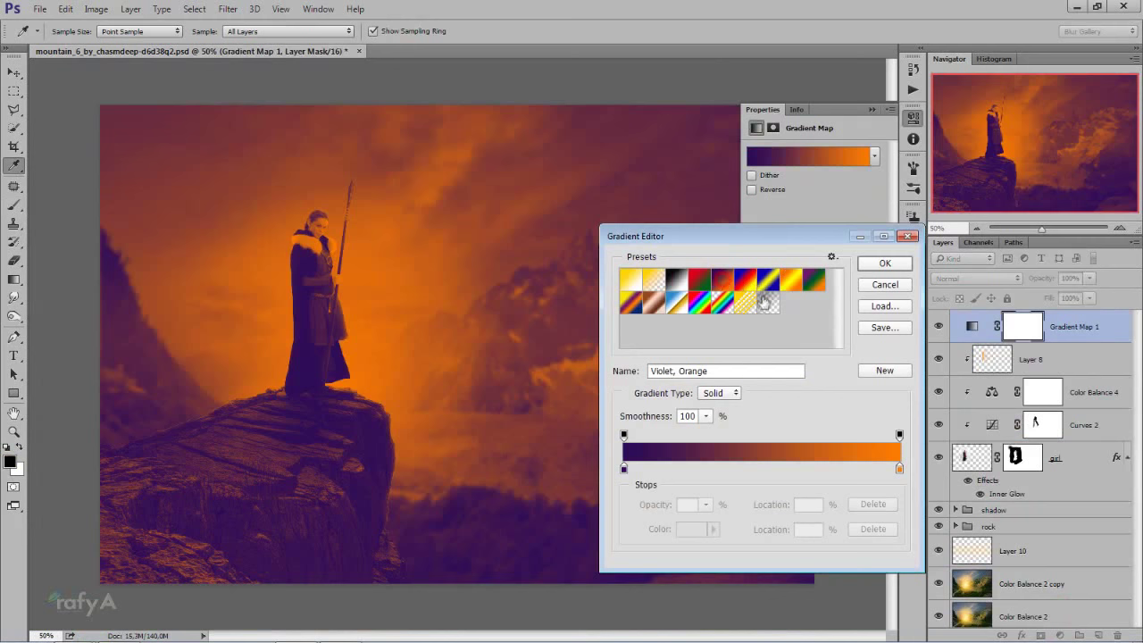
click(884, 263)
key(b)
click(871, 110)
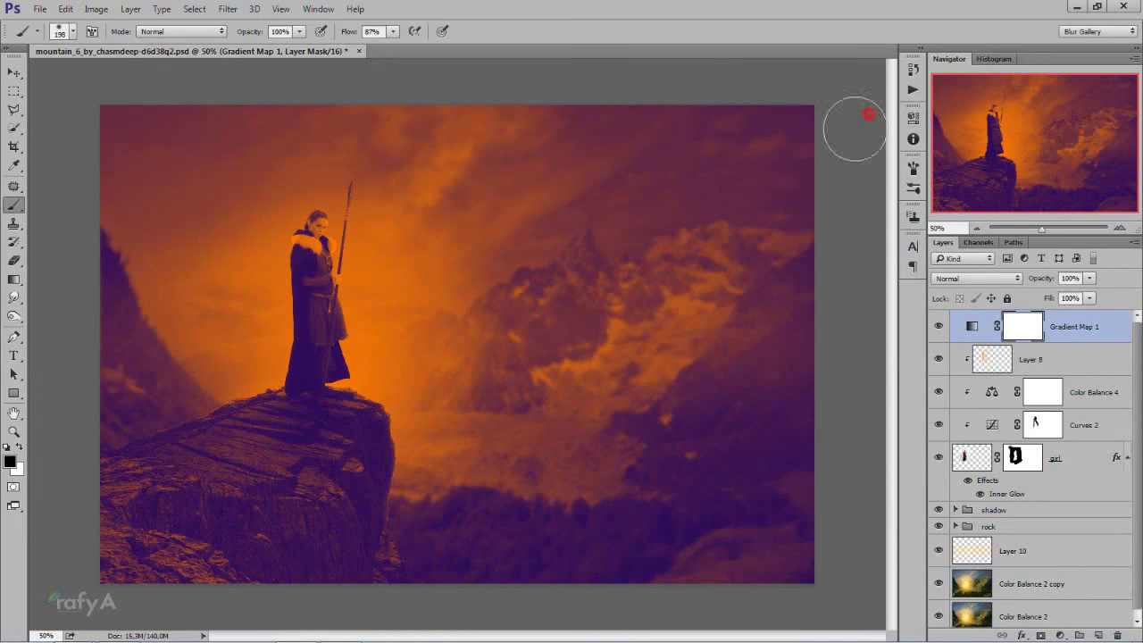
Set the Gradient Map layer to Overlay blend mode at 26% opacity
click(975, 277)
click(963, 424)
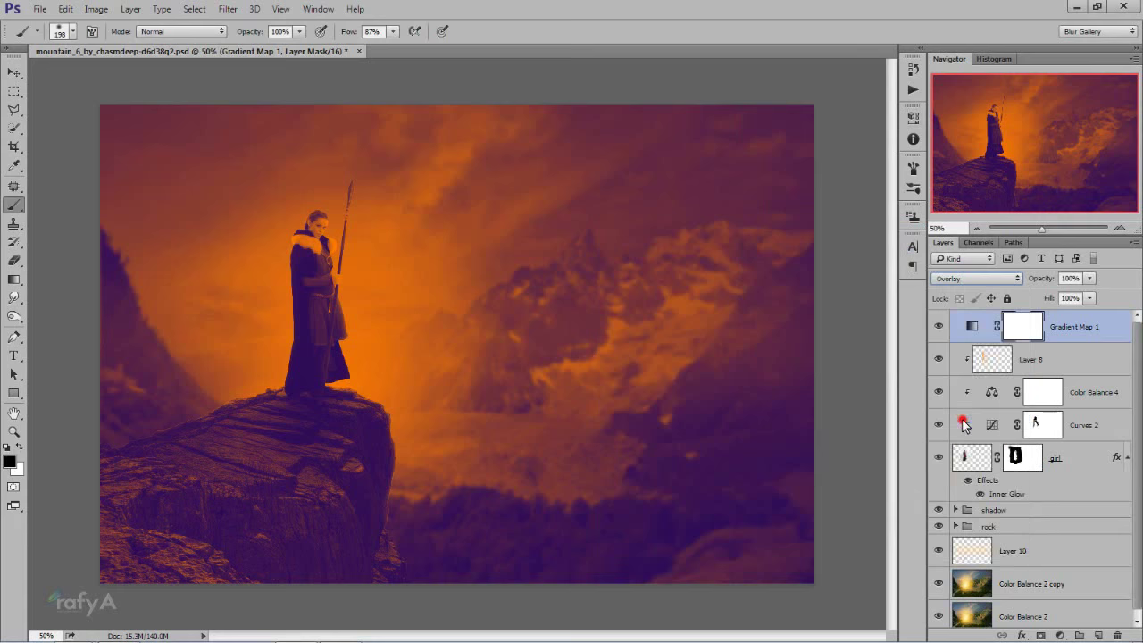
click(1089, 277)
drag(1082, 296, 1032, 298)
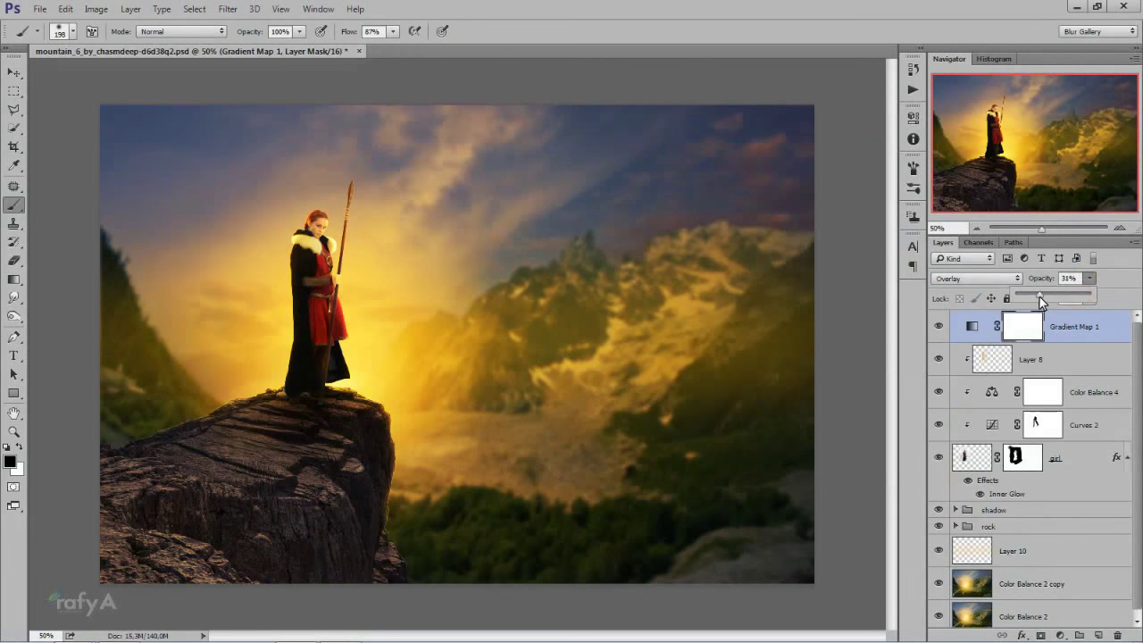
click(1058, 633)
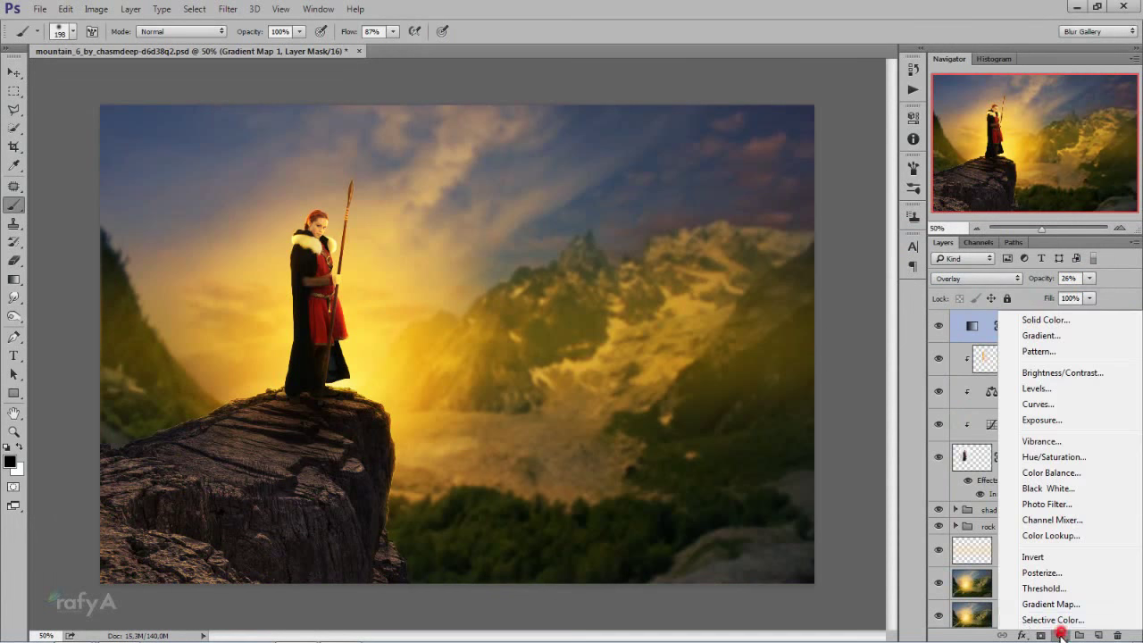
Add a Color Balance 5 adjustment layer and shift its midtone balance
click(1102, 470)
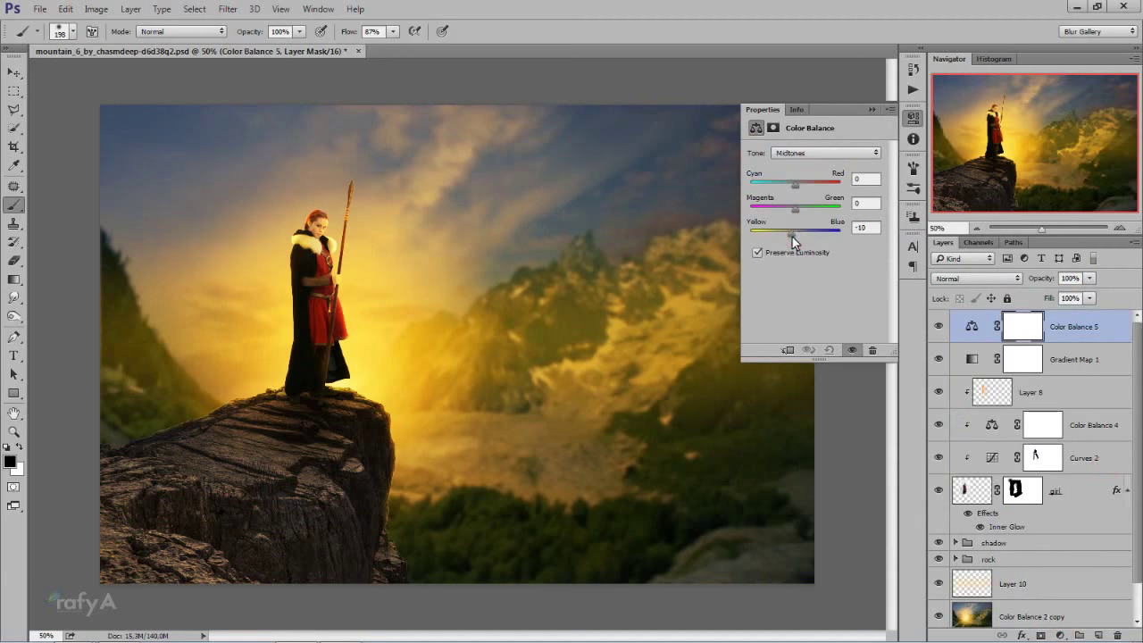
drag(795, 209, 792, 183)
click(870, 108)
Add a Levels layer with Blue output black 27 and Blue midtones 0.76
click(1060, 635)
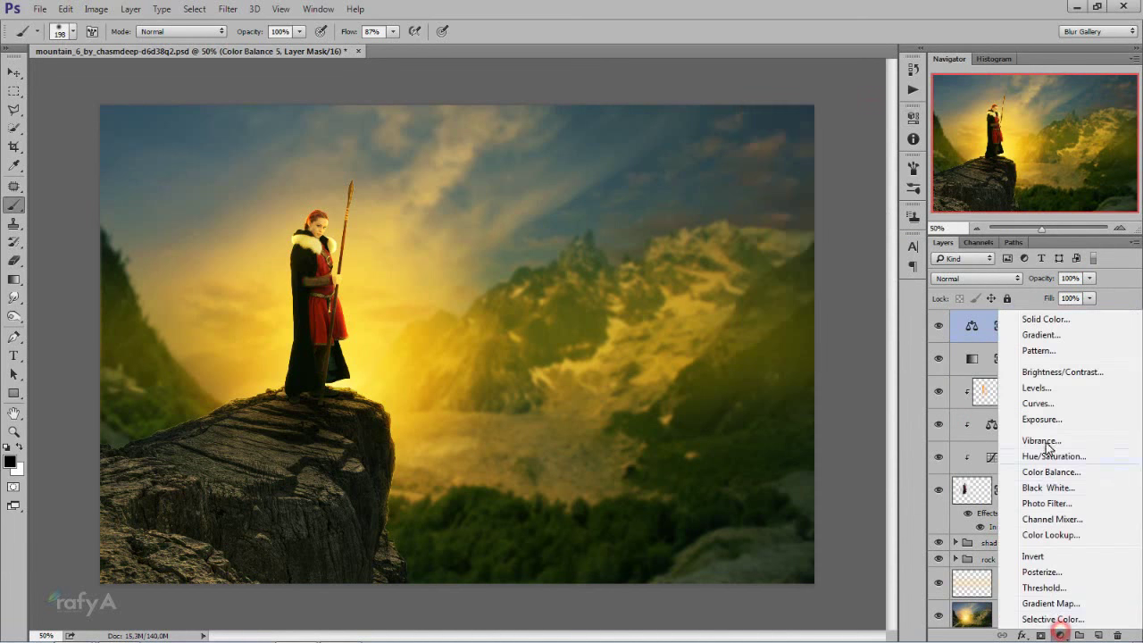
click(1036, 388)
click(793, 177)
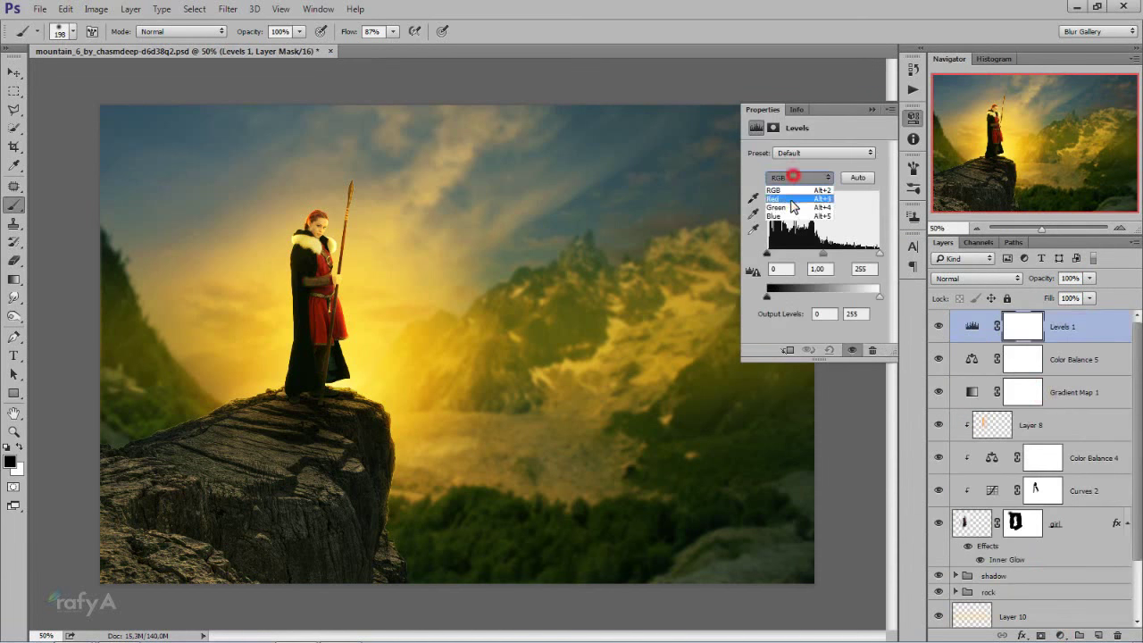
click(790, 215)
drag(767, 295, 778, 296)
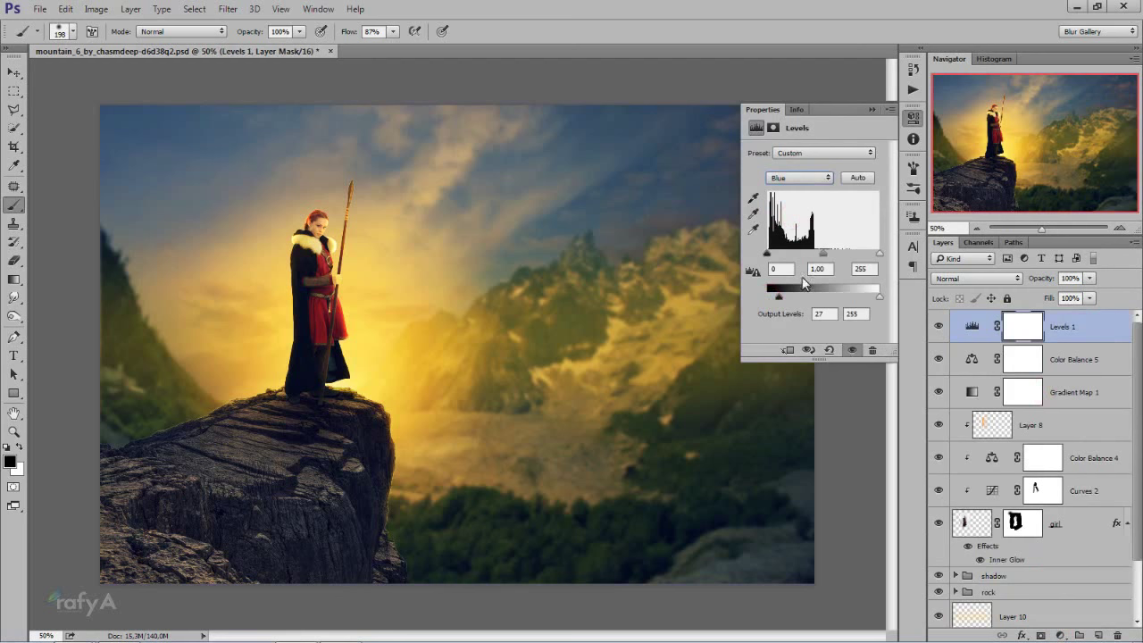
drag(823, 253, 834, 255)
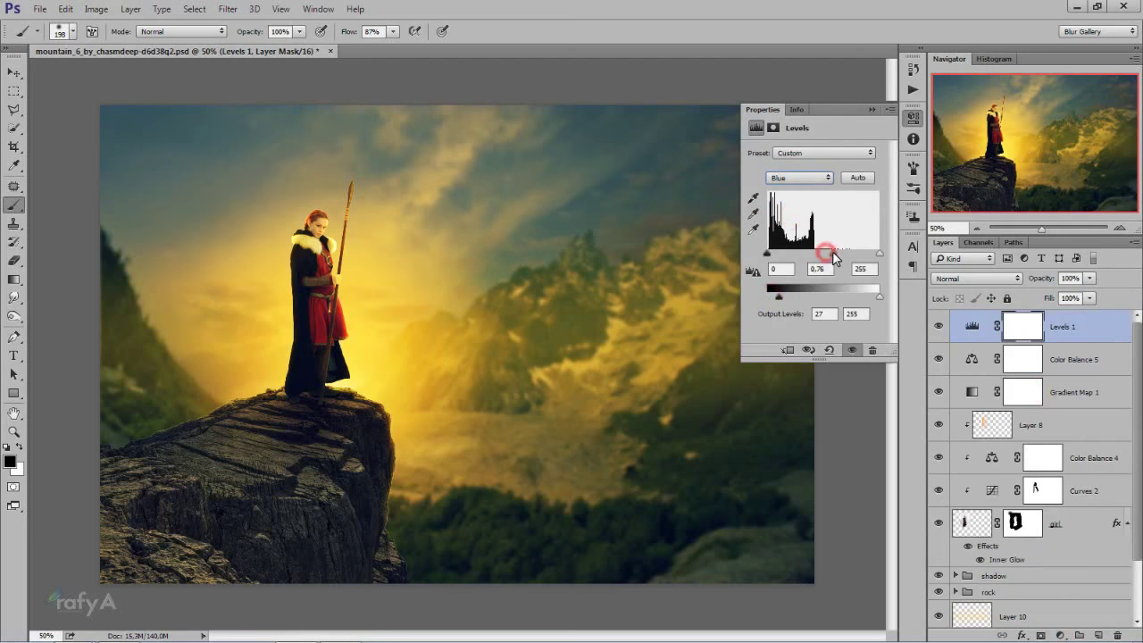
Adjust the Levels Red channel: output black 13 and darker midtones
click(798, 175)
click(793, 198)
drag(767, 295, 772, 302)
mouse_move(823, 254)
mouse_down()
mouse_move(831, 257)
mouse_move(776, 256)
mouse_up()
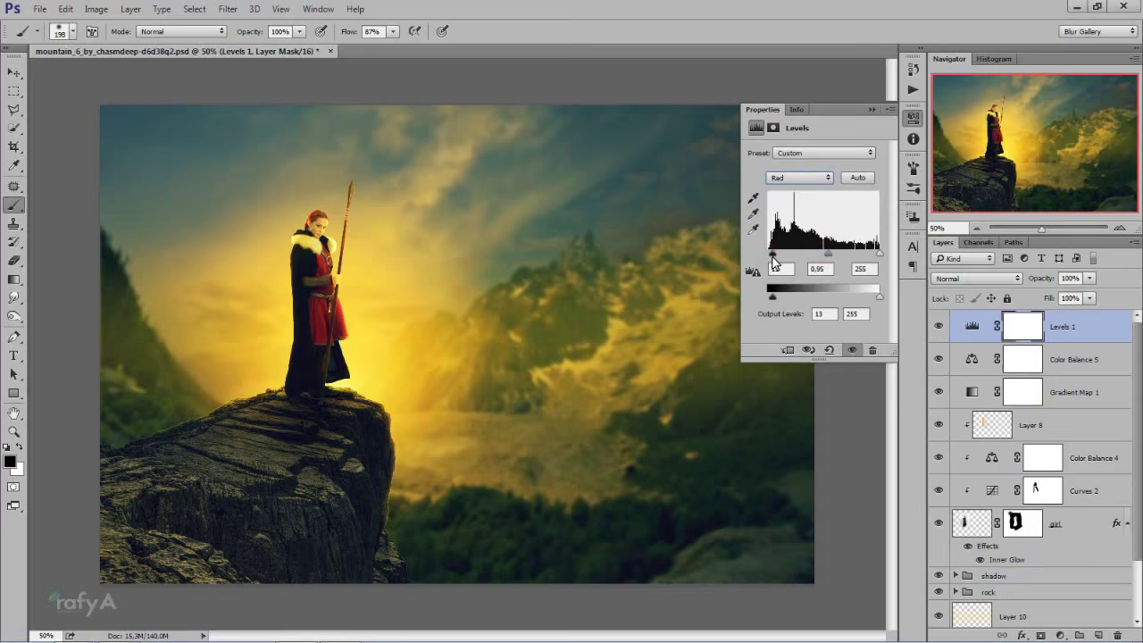
click(871, 110)
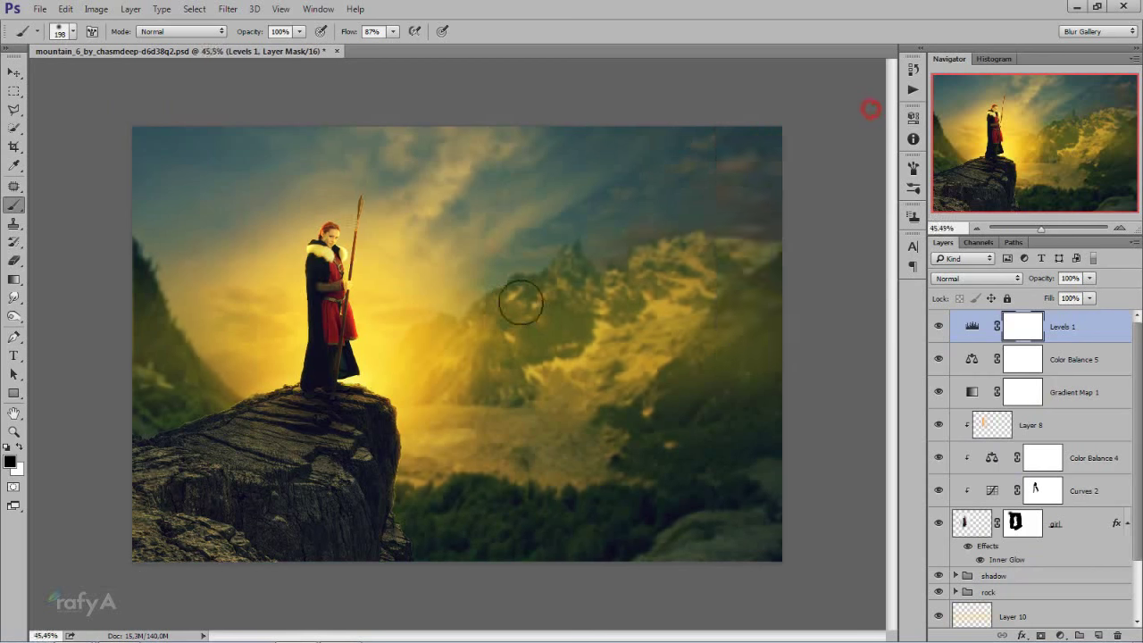
Toggle Levels 1 and Color Balance 5 to compare, then lower Color Balance 5 opacity to 32%
scroll(518, 301, down, 3)
scroll(518, 301, up, 2)
click(936, 329)
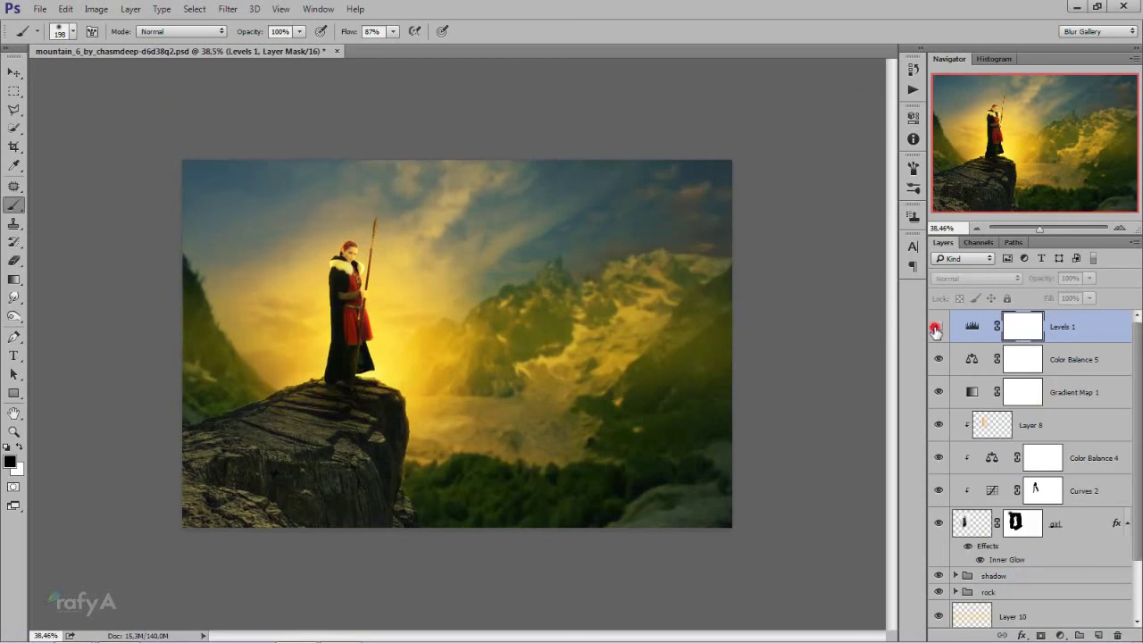
click(936, 329)
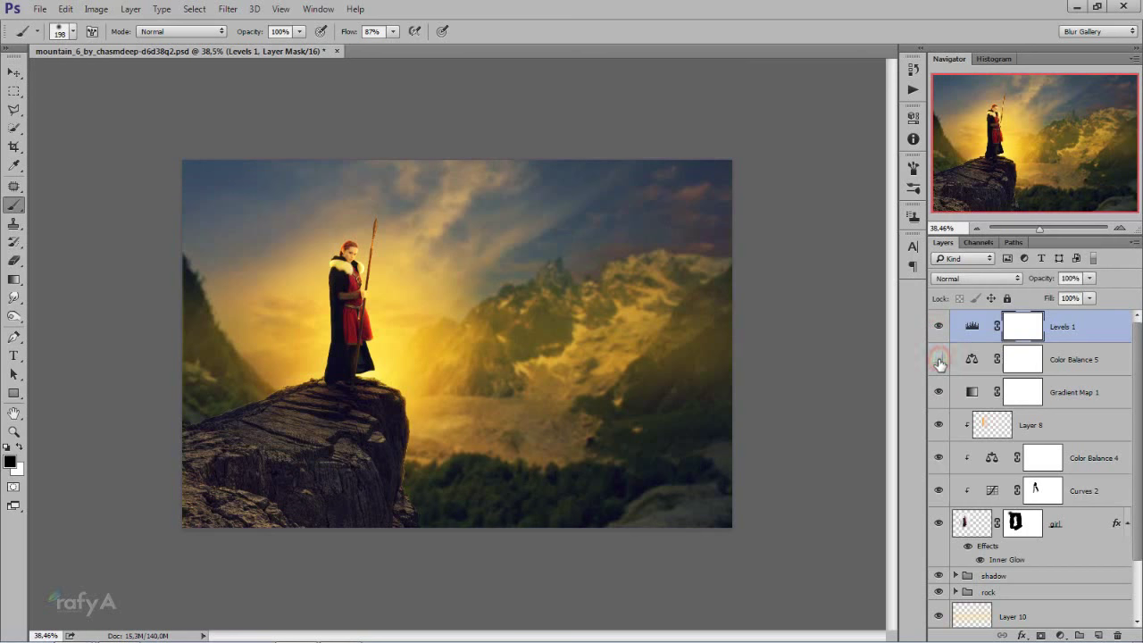
click(939, 360)
click(939, 359)
click(1080, 359)
drag(1089, 277, 1045, 301)
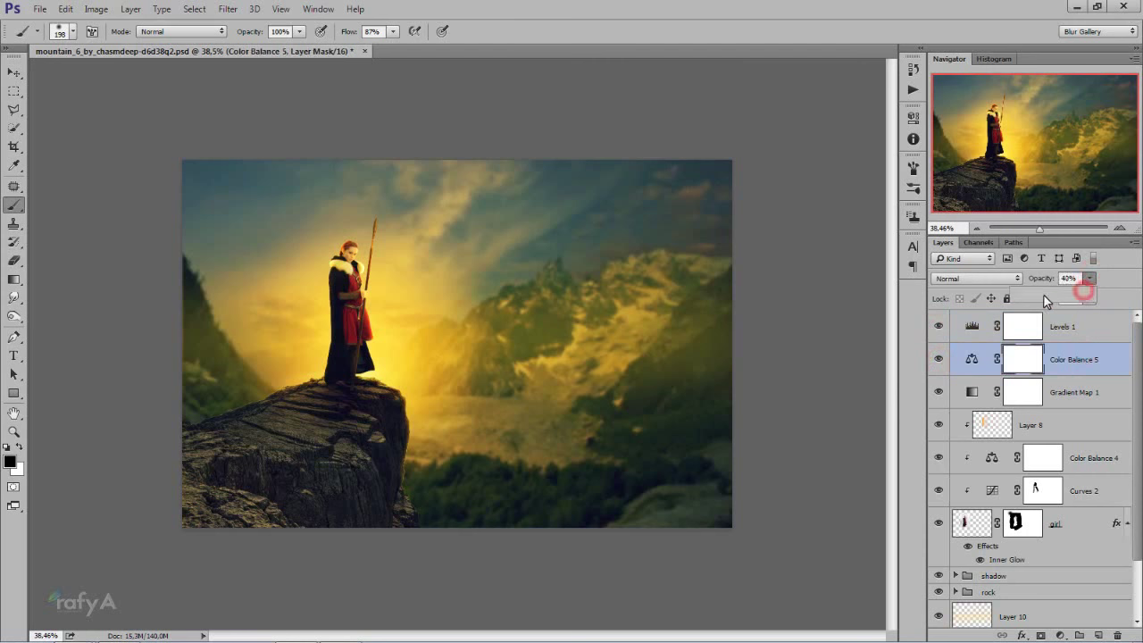
Shift Color Balance 5's Magenta–Green to -27 and compare the result
click(1067, 323)
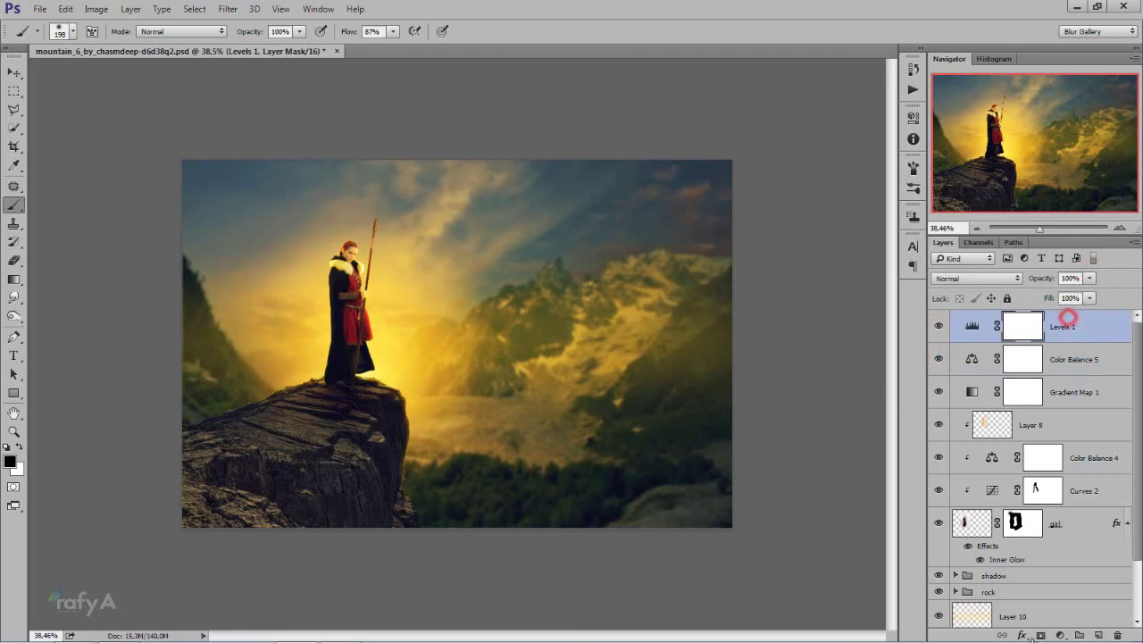
double_click(973, 359)
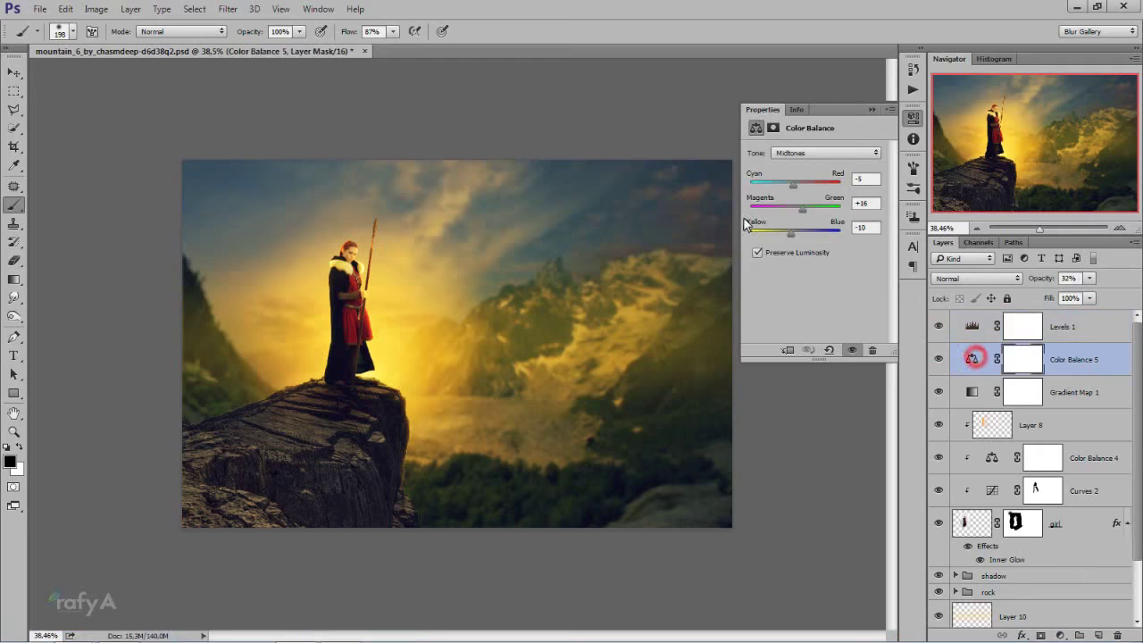
drag(803, 208, 797, 209)
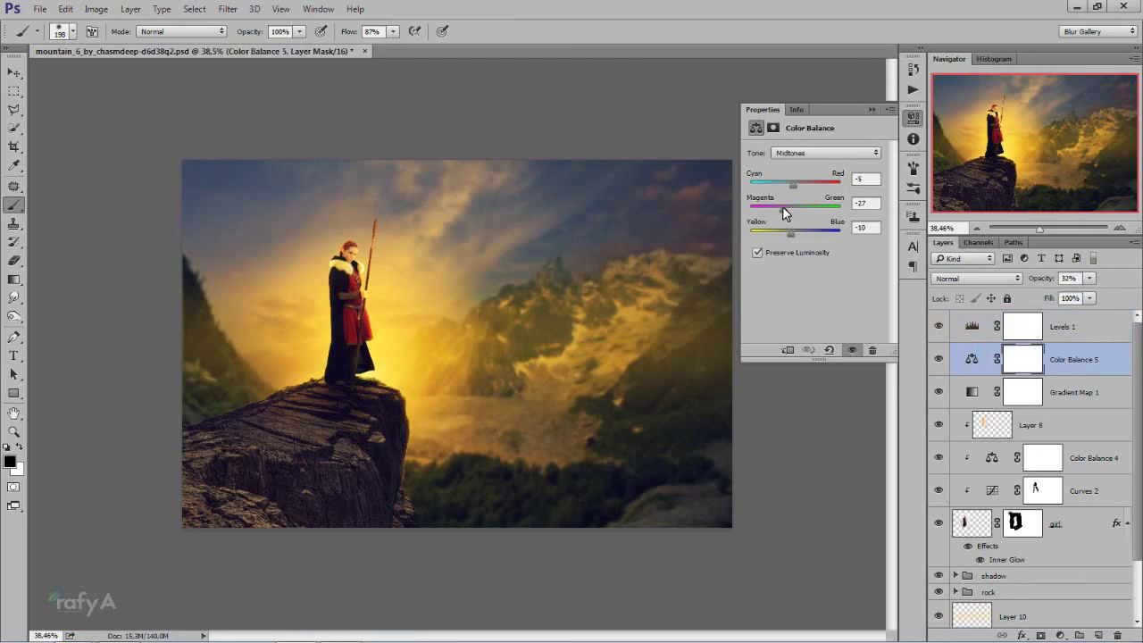
click(867, 108)
click(938, 359)
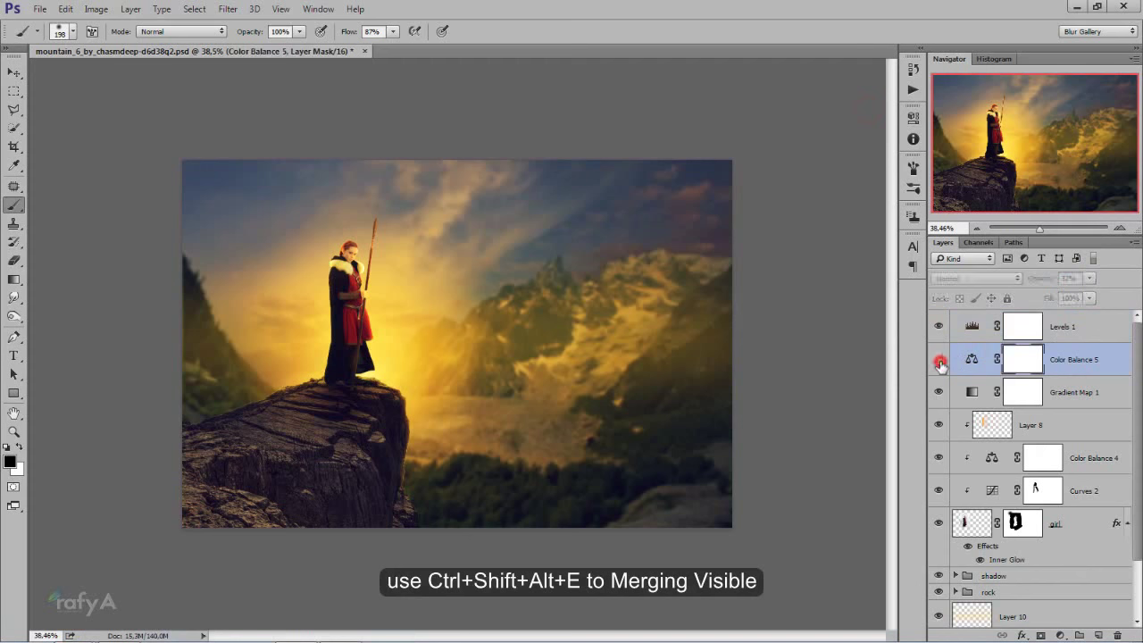
scroll(525, 378, down, 3)
scroll(525, 377, down, 2)
scroll(525, 377, up, 3)
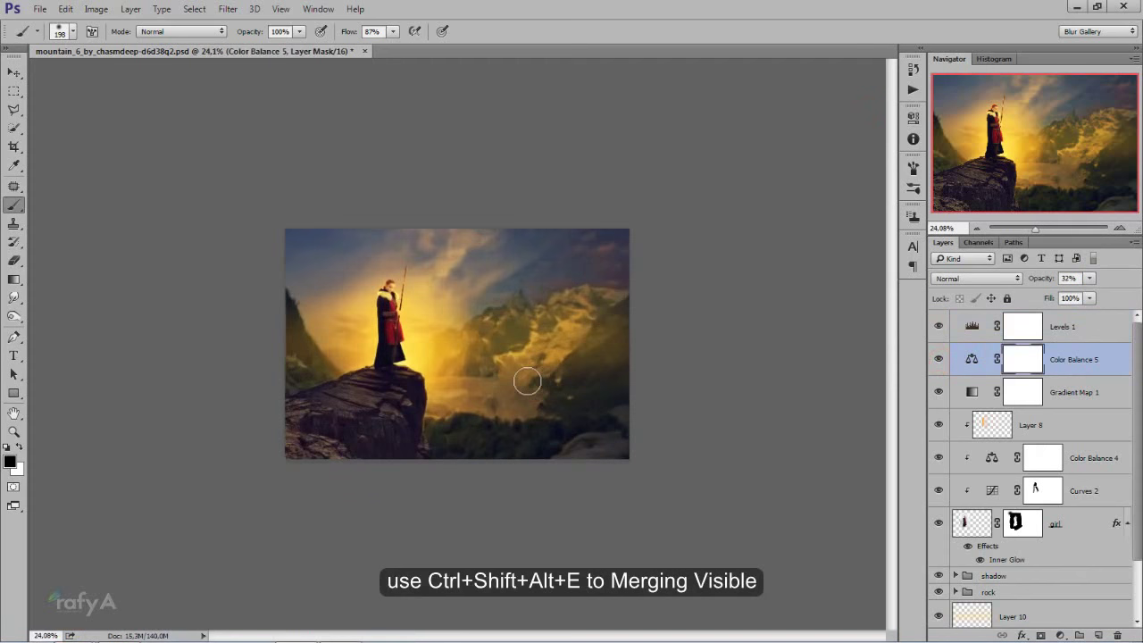
scroll(527, 382, up, 2)
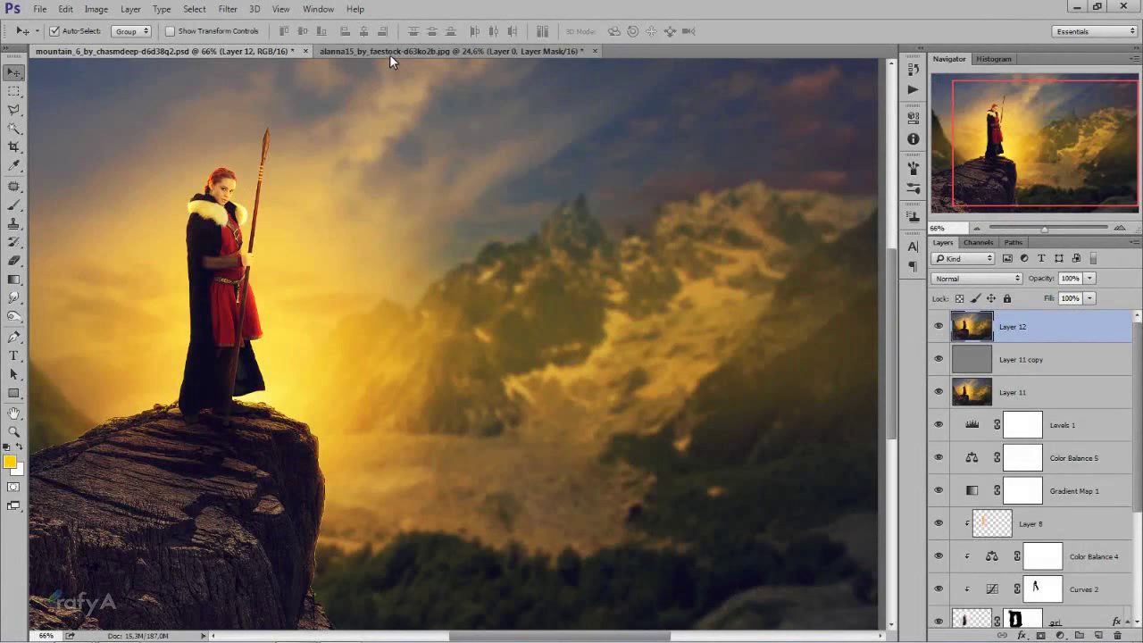
click(390, 51)
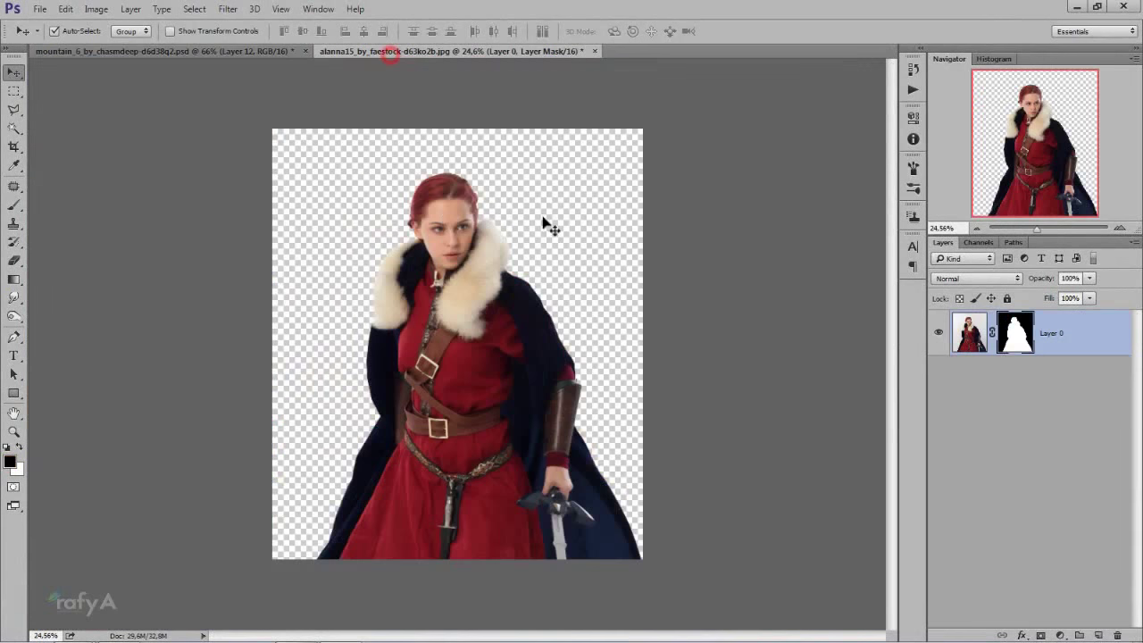
click(232, 52)
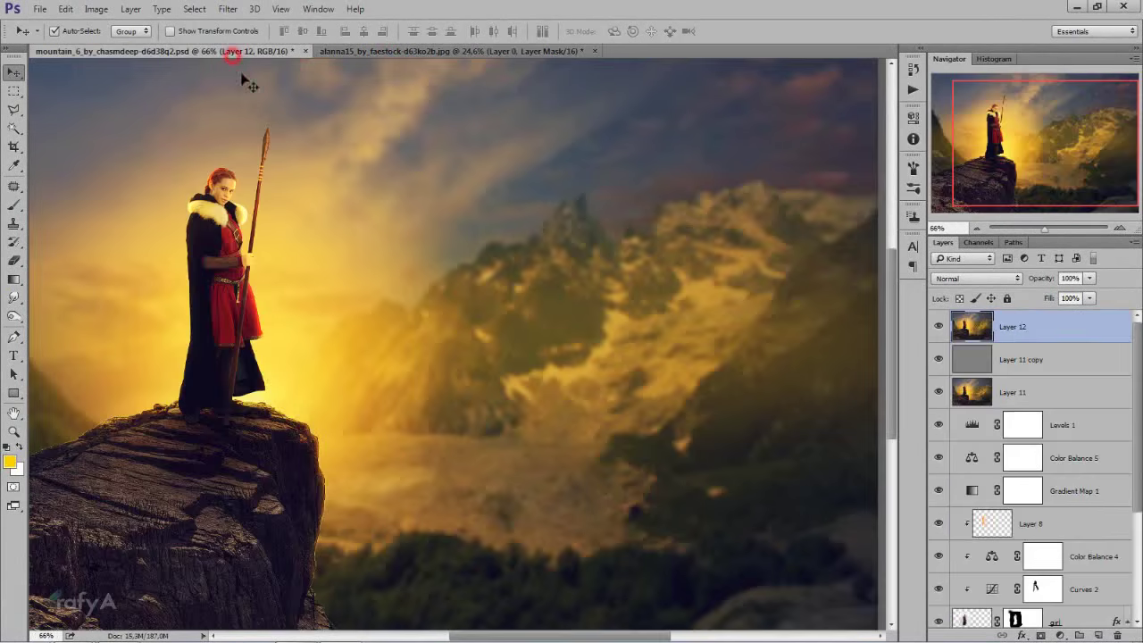
Create a new blank document 2000 px wide by 1400 px high
click(40, 9)
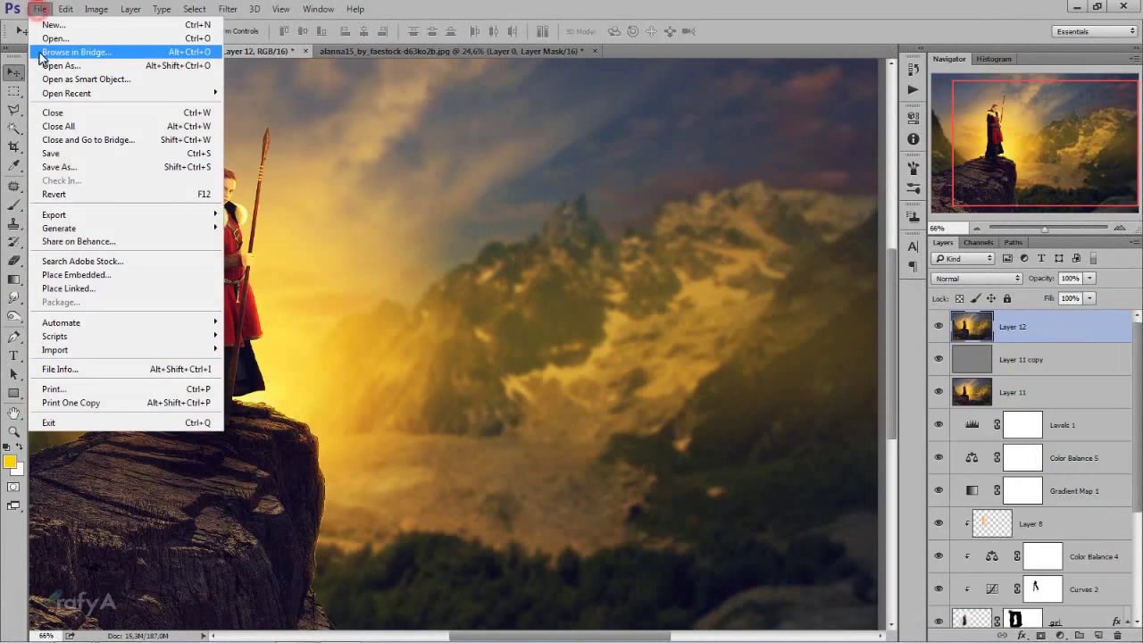
click(104, 26)
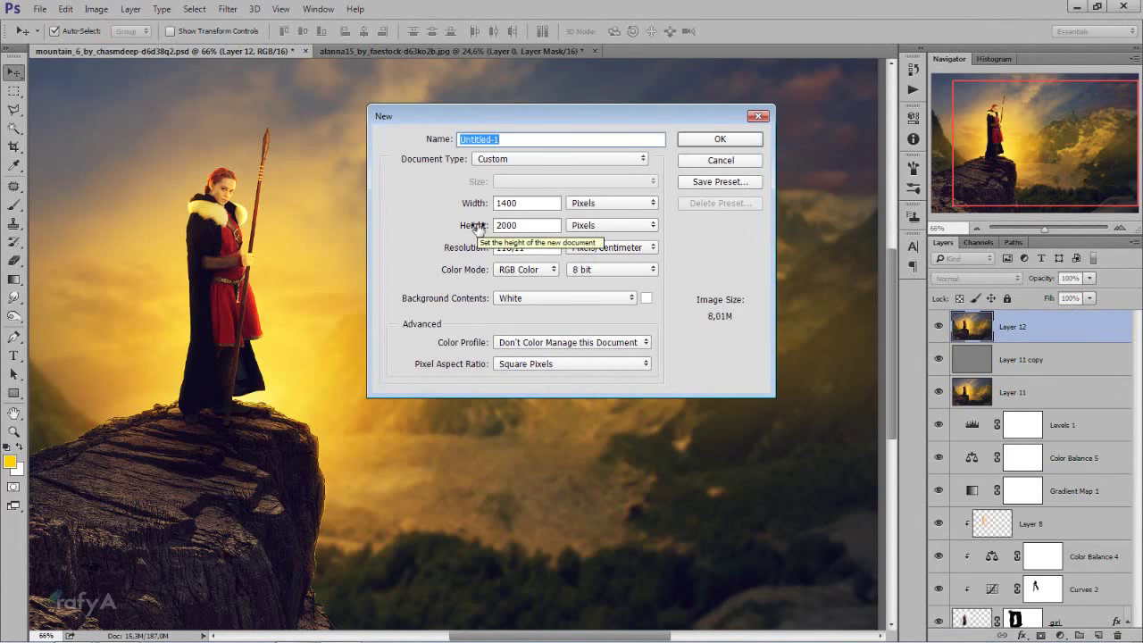
click(525, 203)
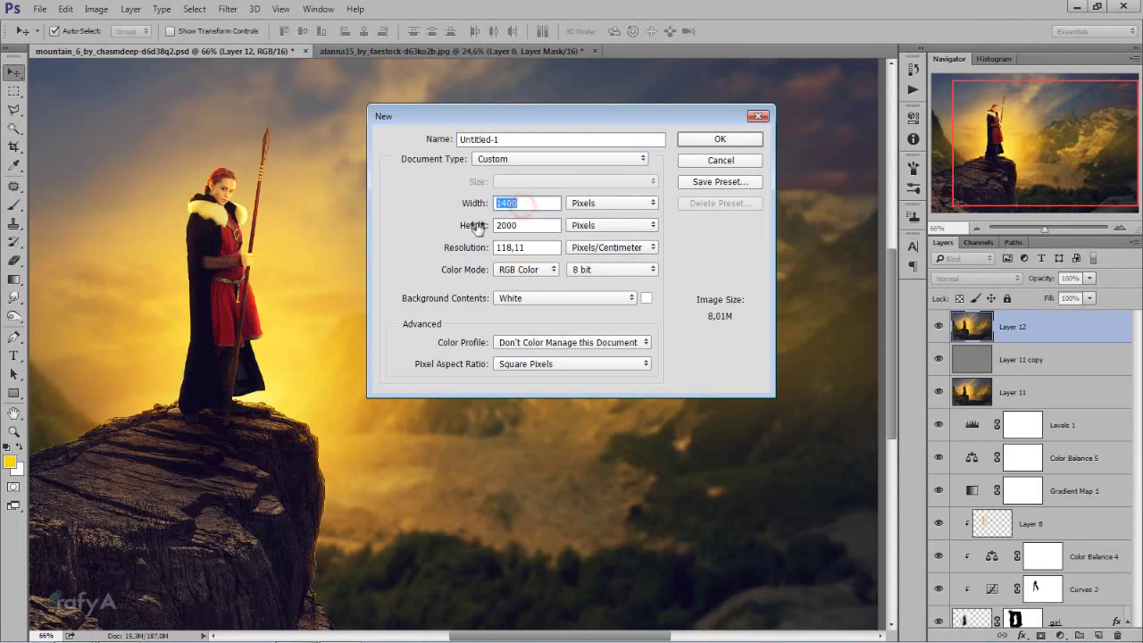
text(20)
click(526, 225)
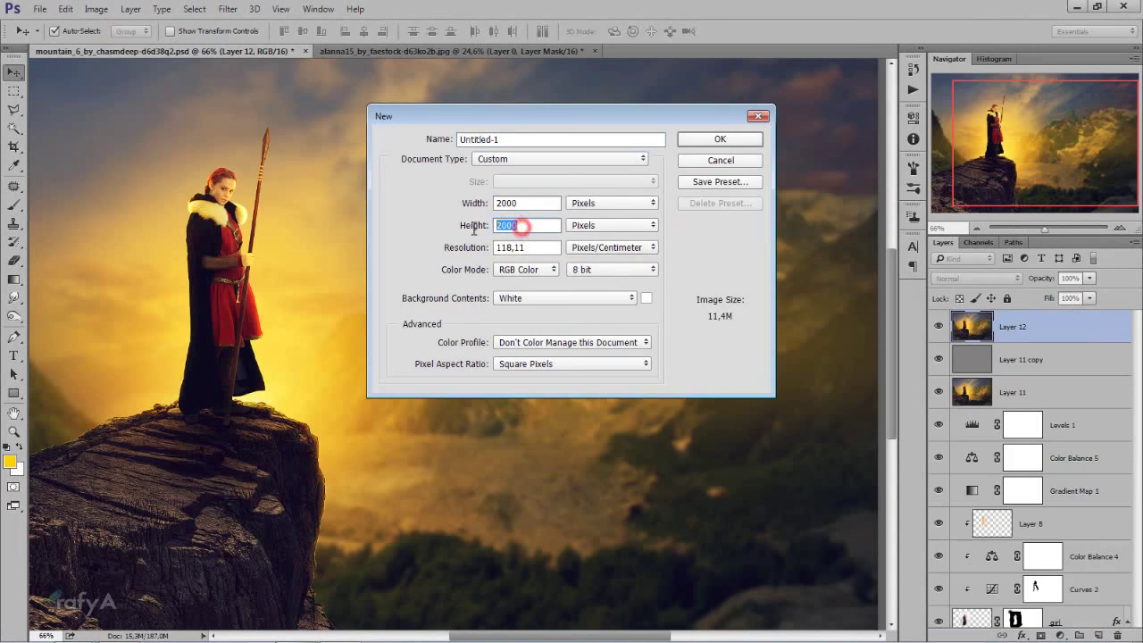
text(1400)
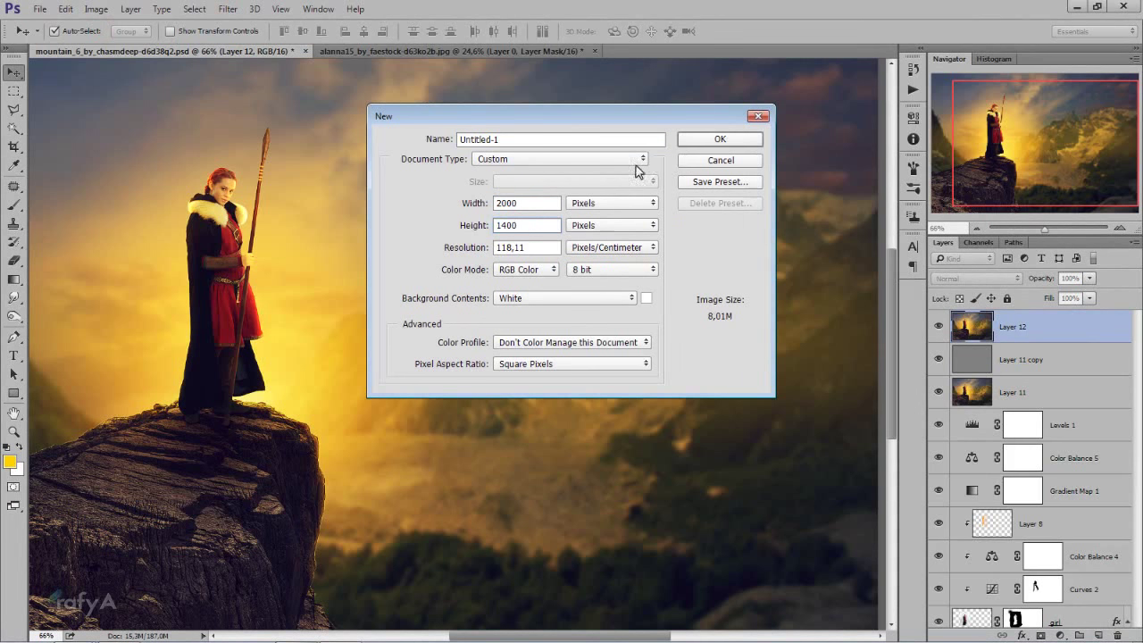
click(698, 141)
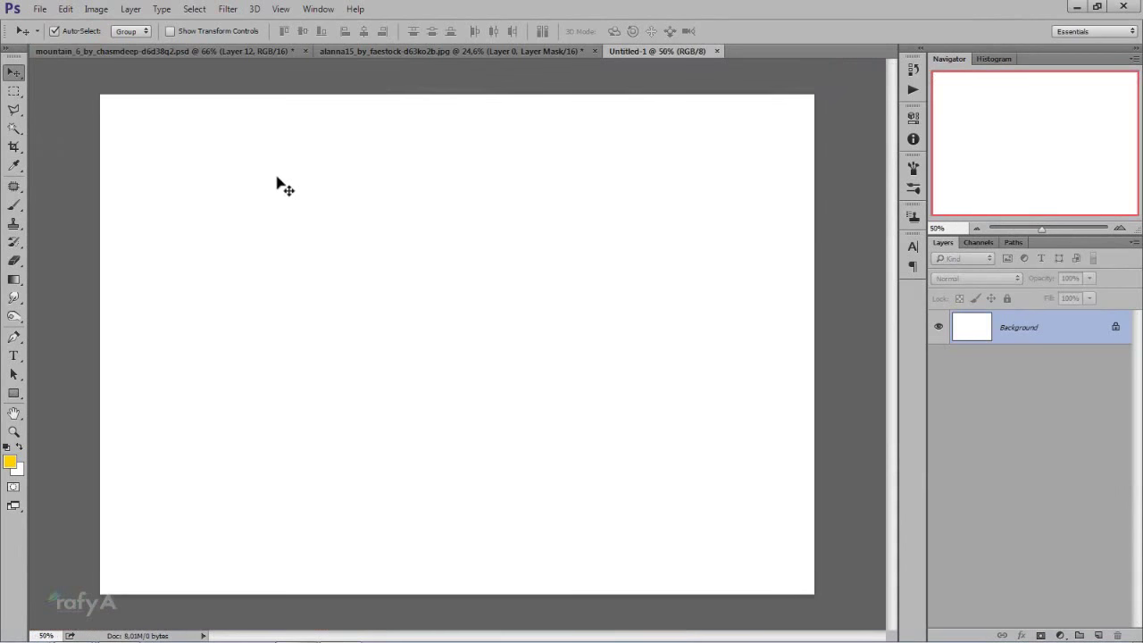
Add a Gradient Fill layer using the Black, White preset
click(1065, 632)
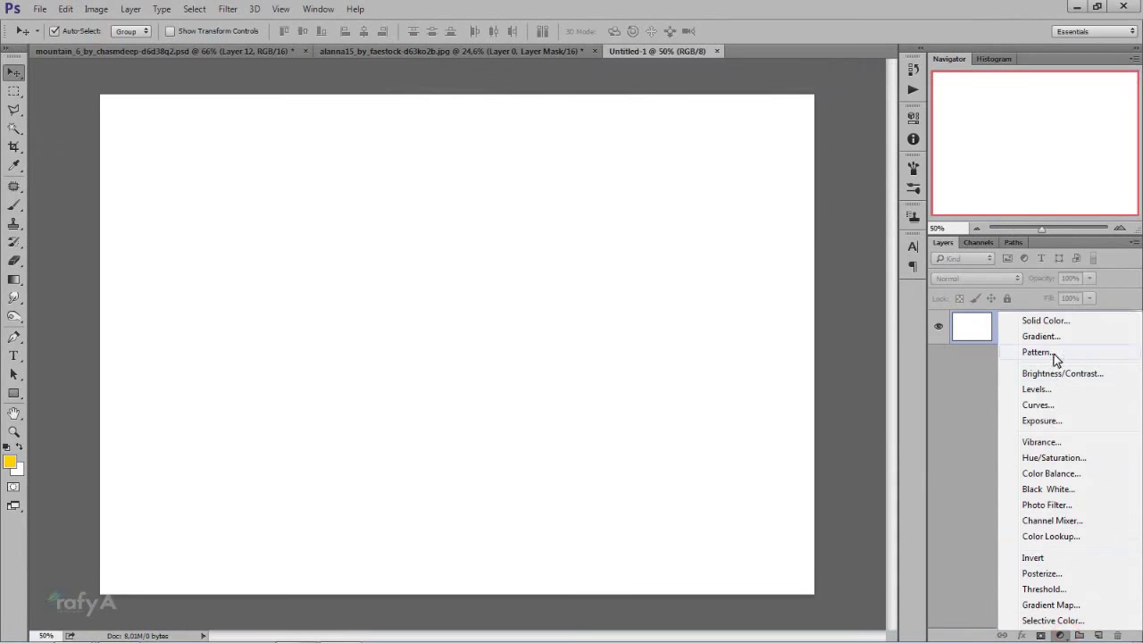
click(1052, 336)
click(879, 287)
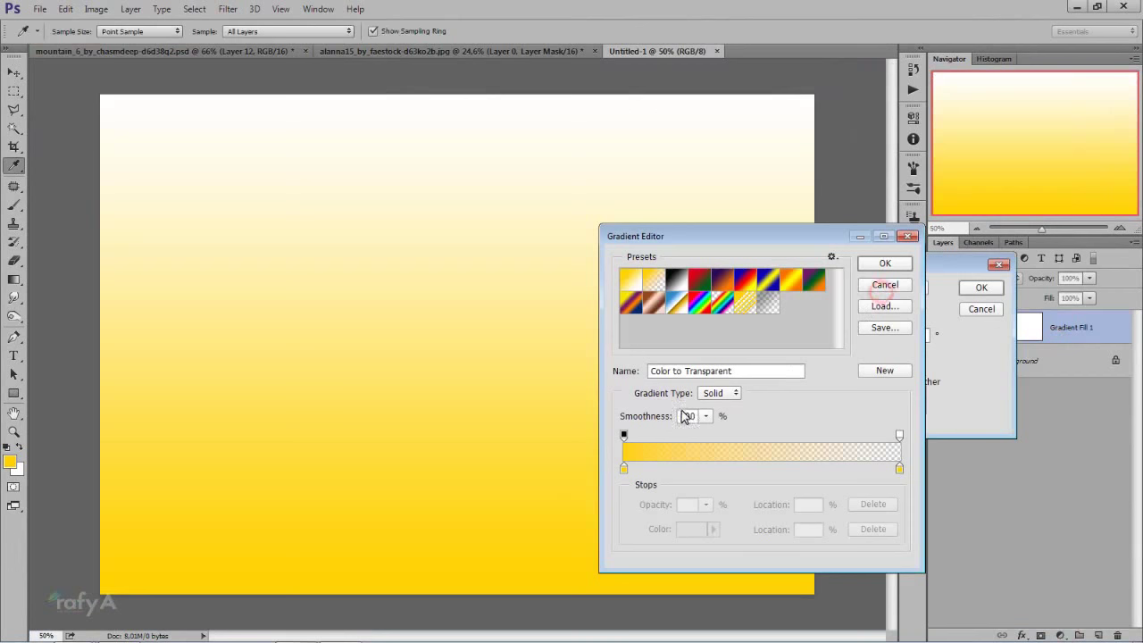
click(676, 284)
click(884, 263)
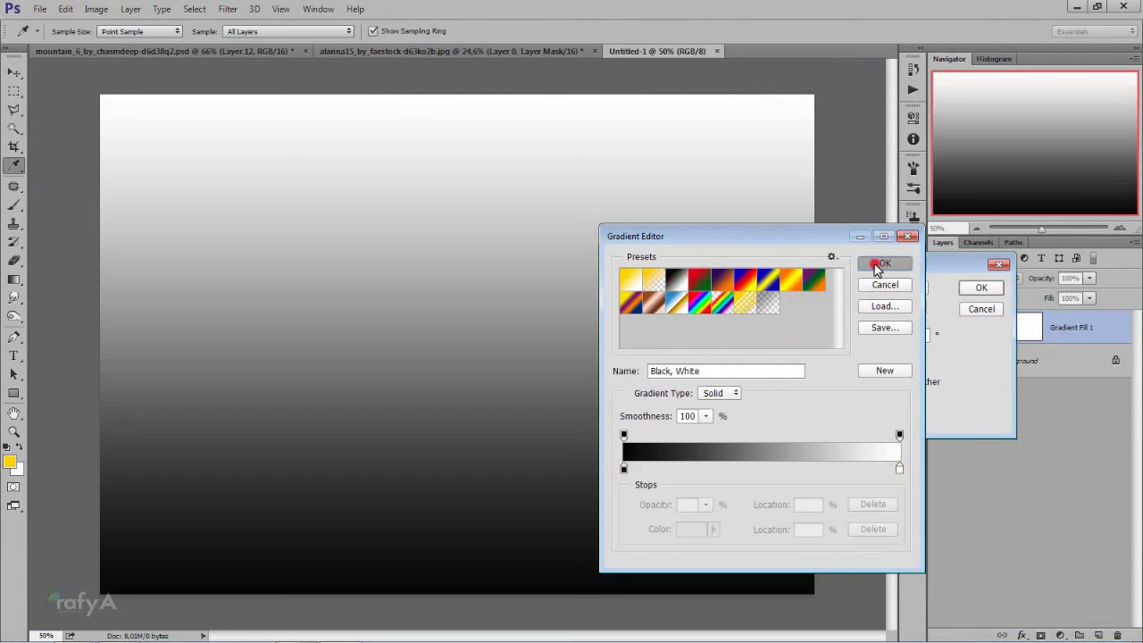
Set the gradient fill to Radial, Reverse, 377% scale and confirm it
click(866, 309)
click(854, 333)
click(845, 382)
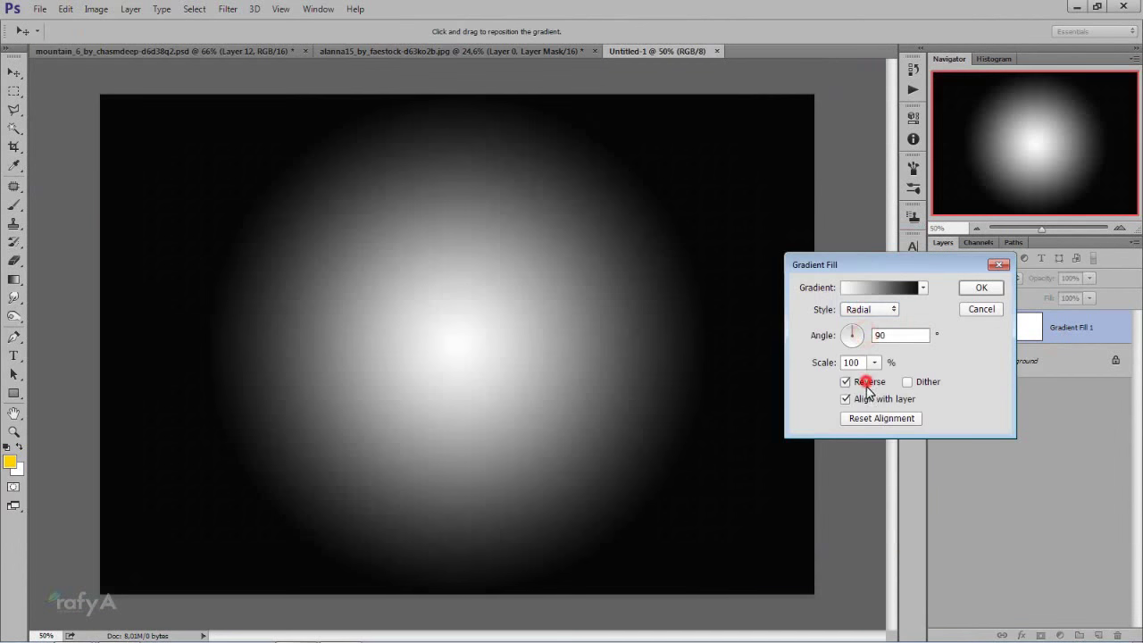
click(875, 361)
drag(884, 380, 896, 384)
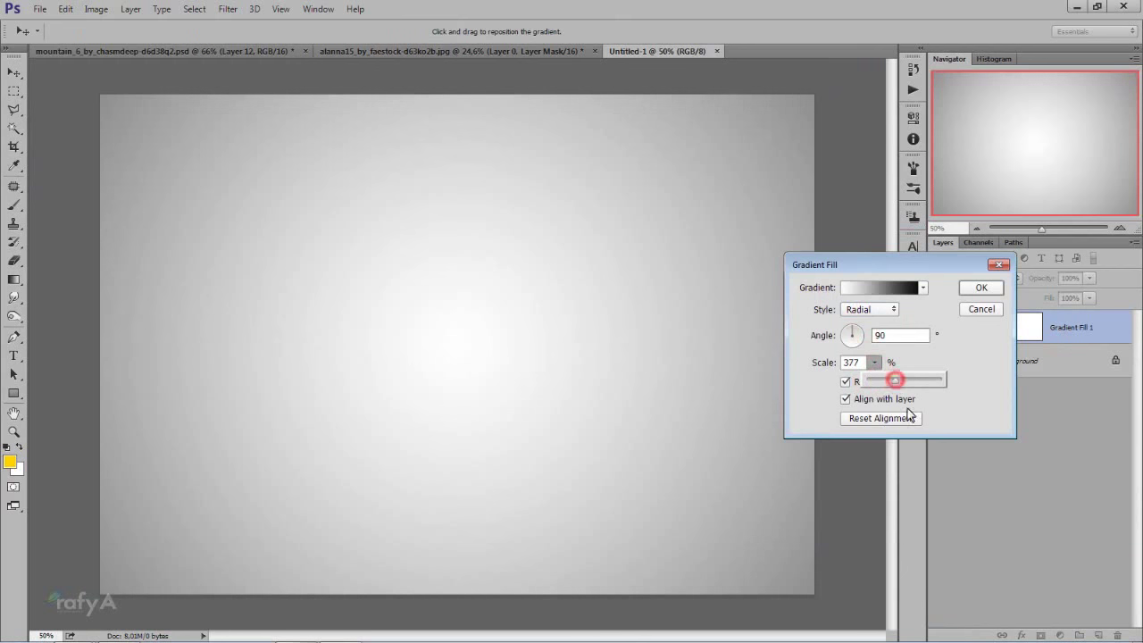
click(983, 287)
key(ctrl+minus)
key(ctrl+0)
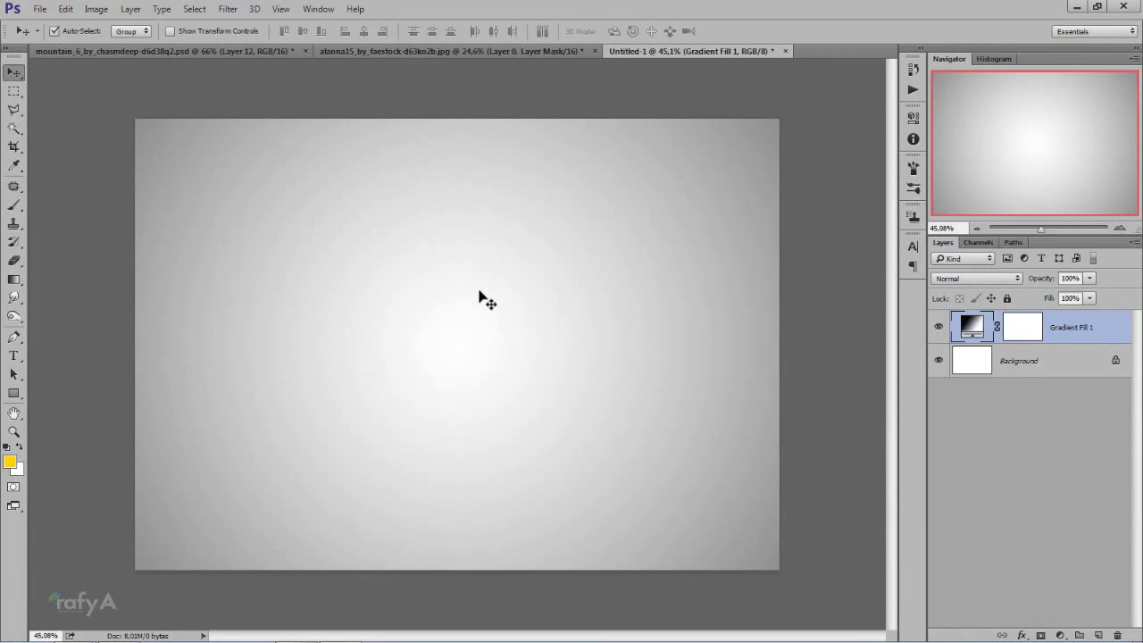
Bring the masked woman from alanna15 into Untitled-1 and enlarge her to about 137%
click(374, 52)
mouse_move(460, 220)
mouse_down()
mouse_move(682, 62)
mouse_move(487, 380)
mouse_up()
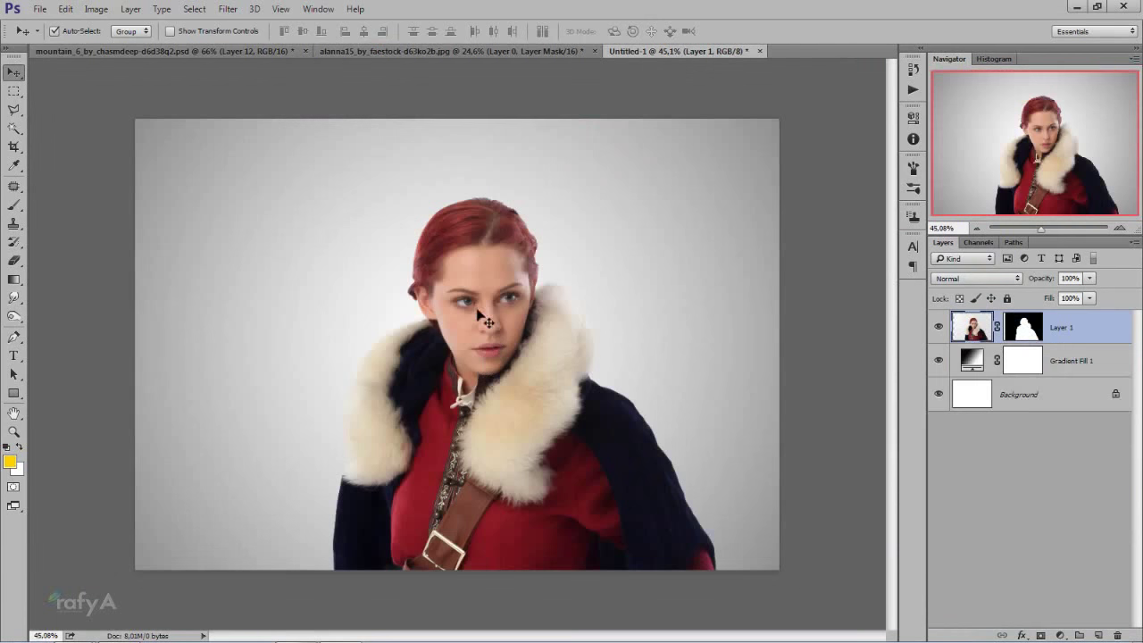
drag(473, 276, 424, 223)
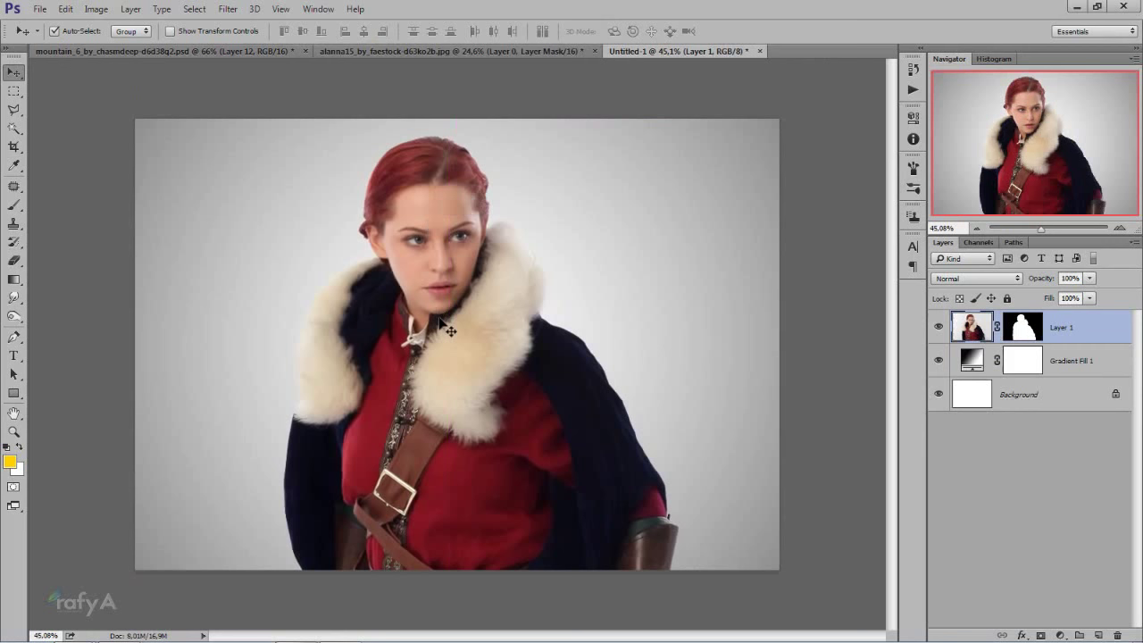
key(ctrl+t)
scroll(449, 331, down, 3)
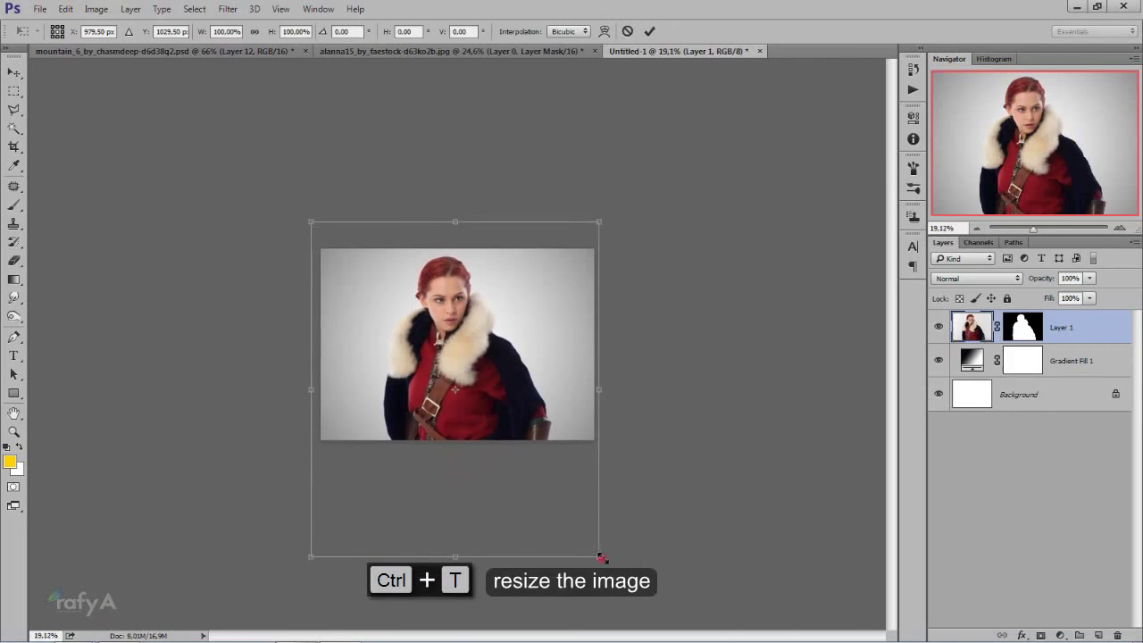
drag(601, 557, 668, 607)
drag(538, 361, 533, 405)
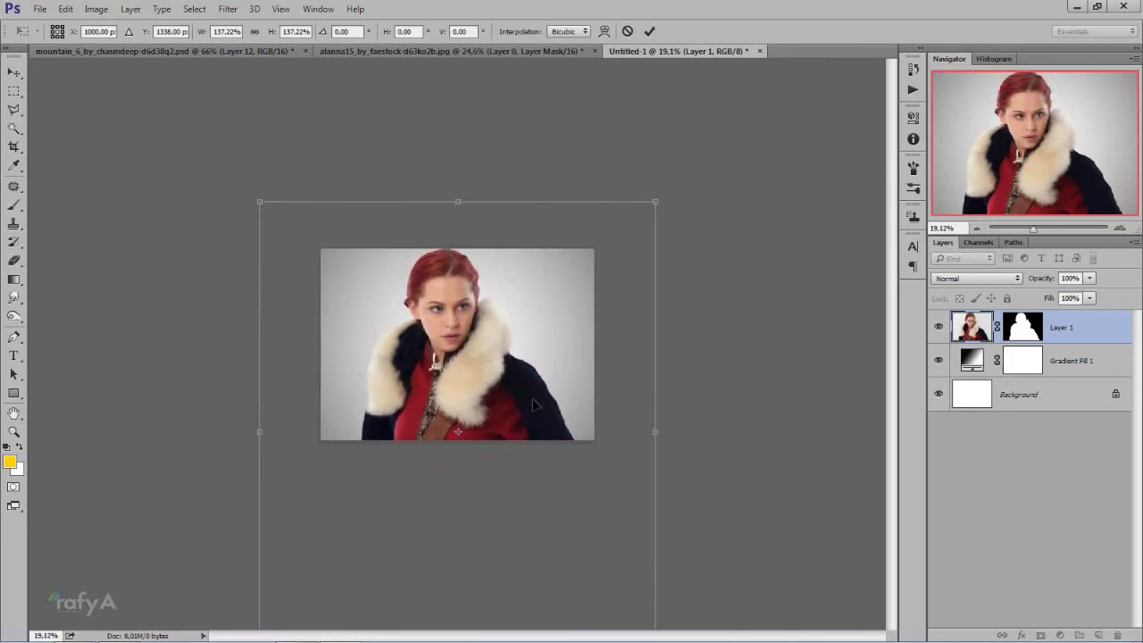
click(649, 31)
scroll(482, 344, up, 5)
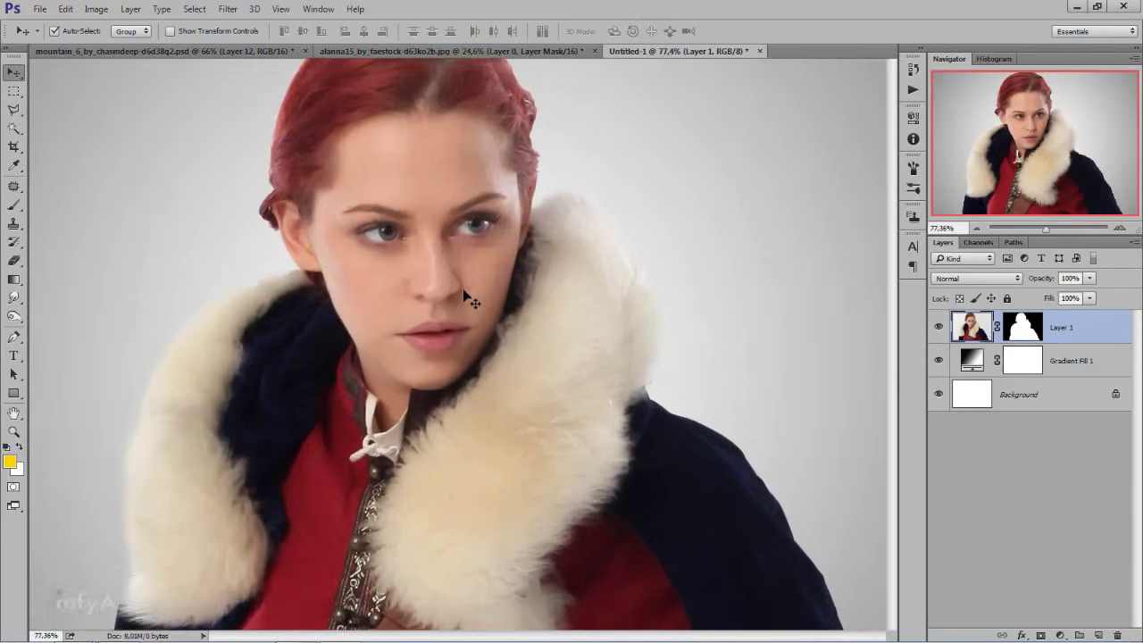
scroll(457, 232, down, 2)
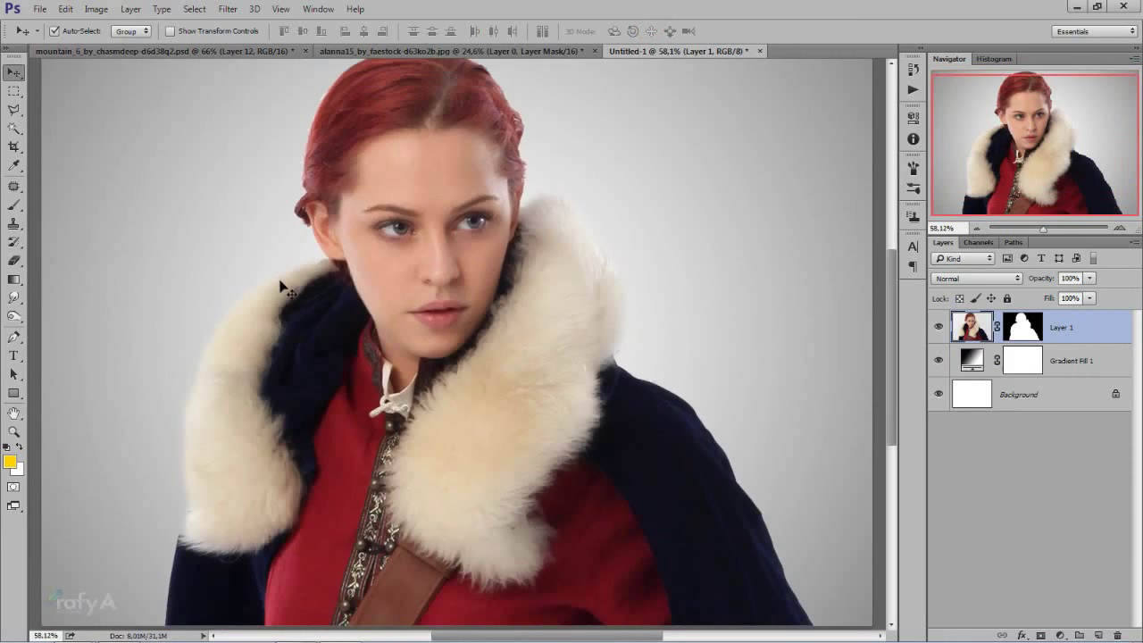
click(96, 8)
mouse_move(117, 44)
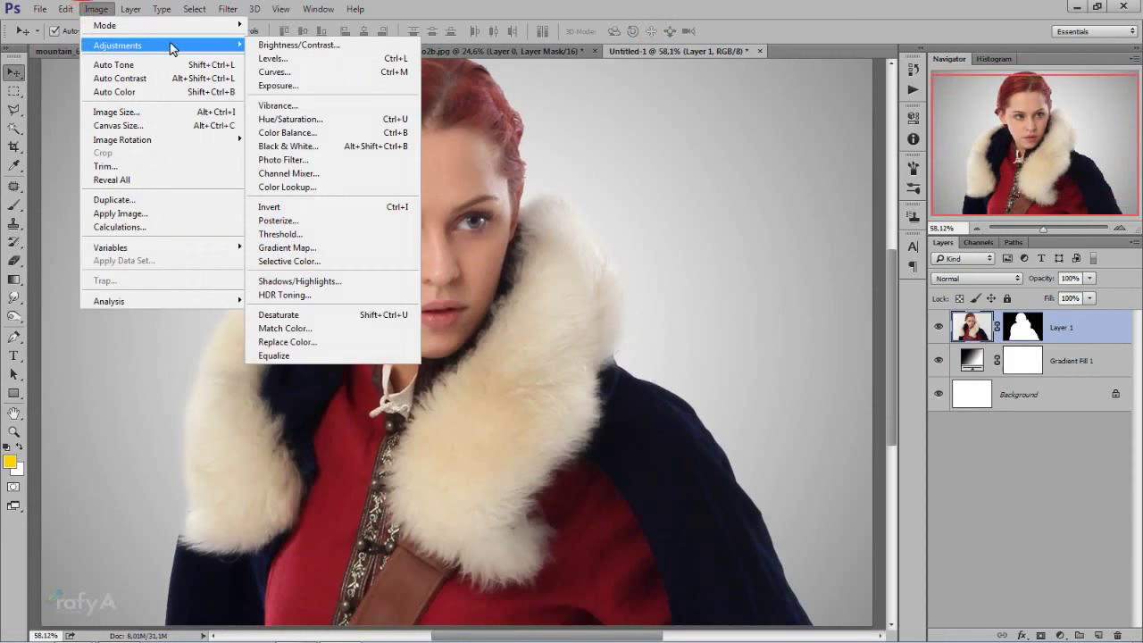
Turn the woman black and white and clip a Levels layer set to 71, 1.08, 255
click(395, 314)
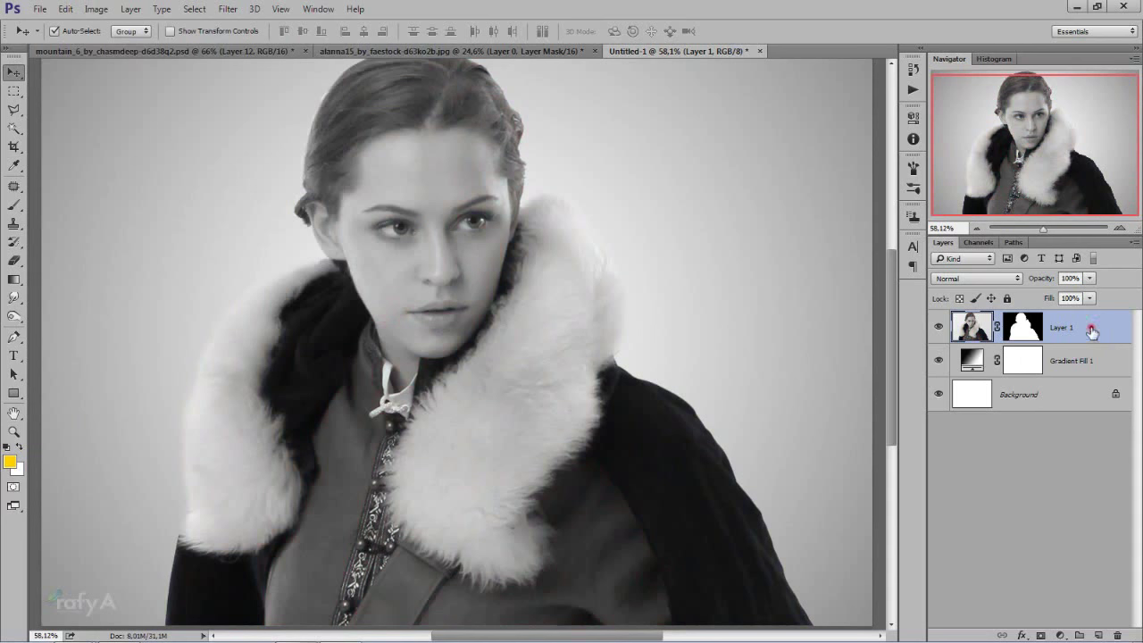
click(1060, 635)
click(1037, 390)
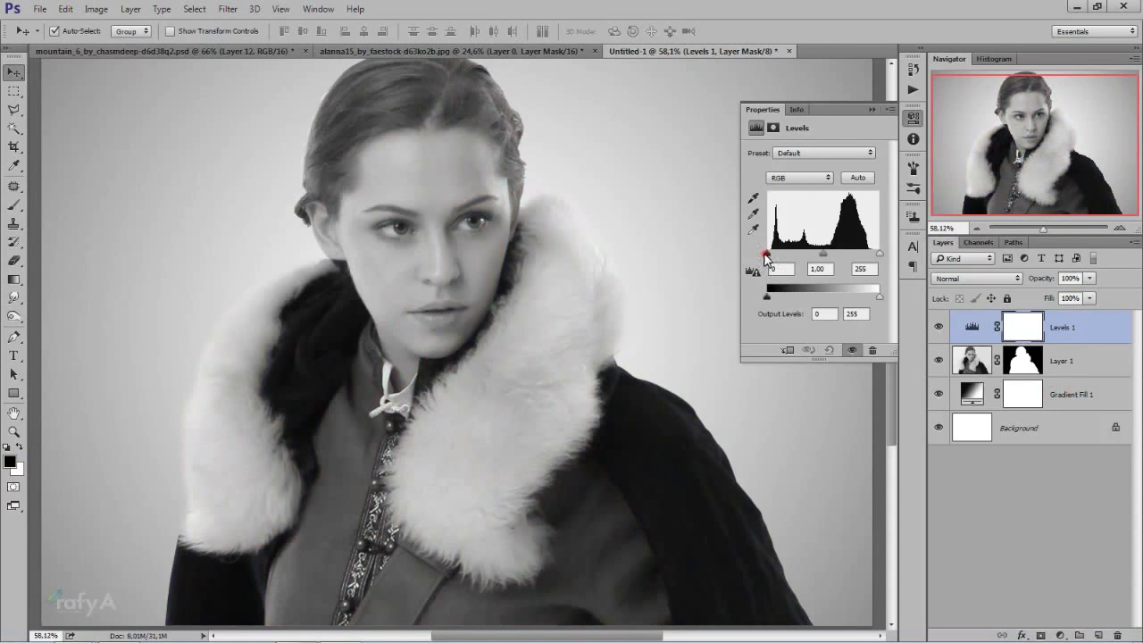
drag(766, 258, 782, 258)
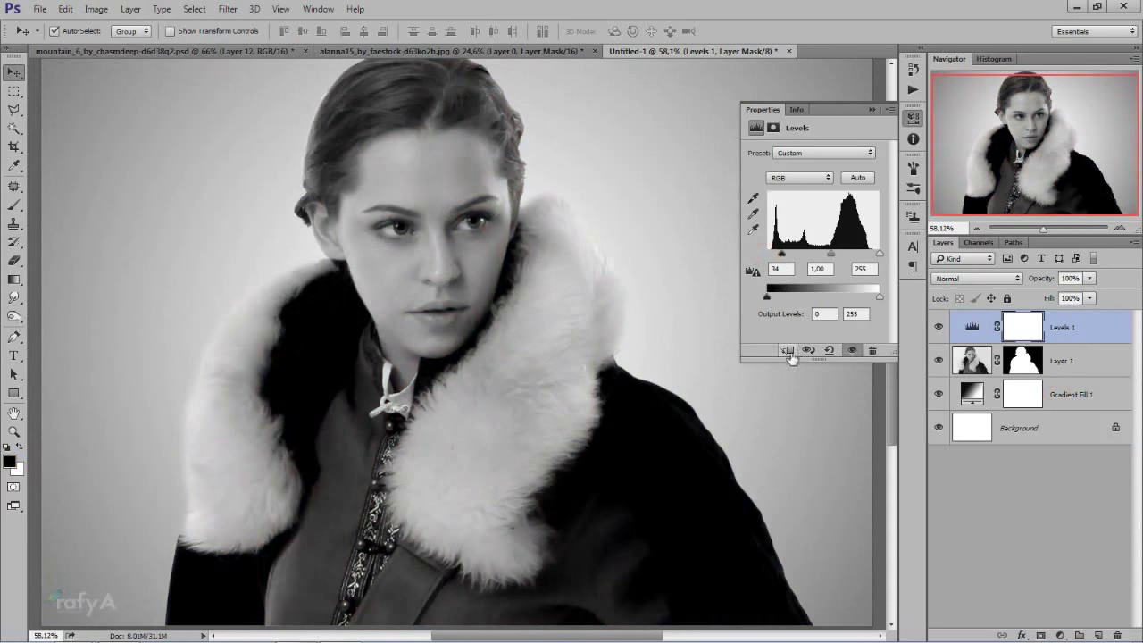
click(786, 349)
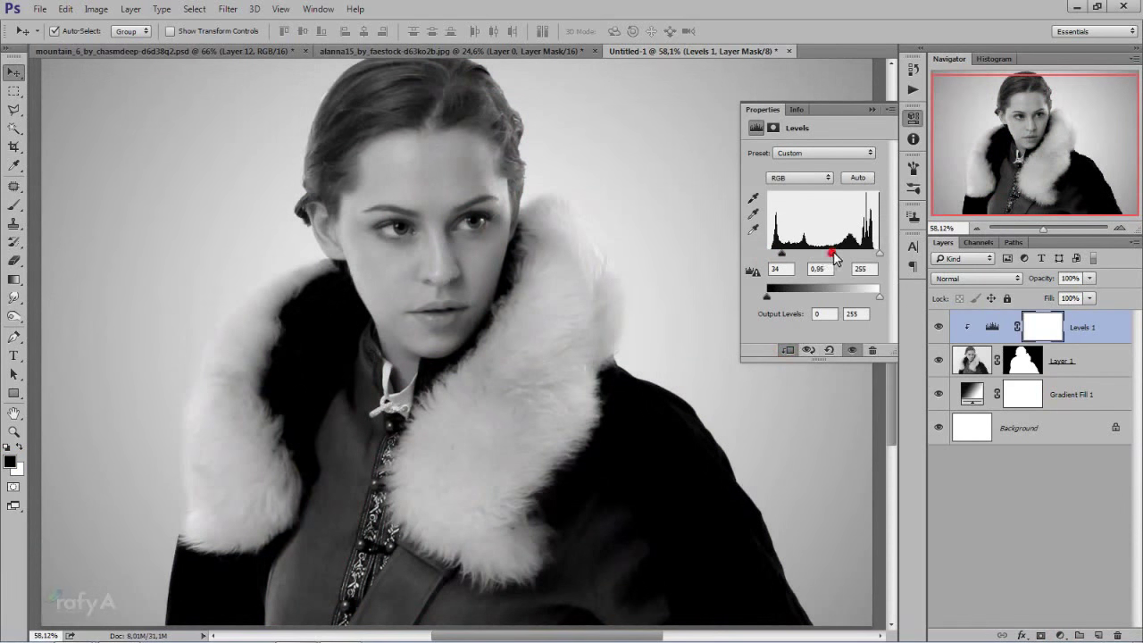
mouse_move(832, 253)
mouse_down()
mouse_move(844, 256)
mouse_move(786, 255)
mouse_move(836, 257)
mouse_up()
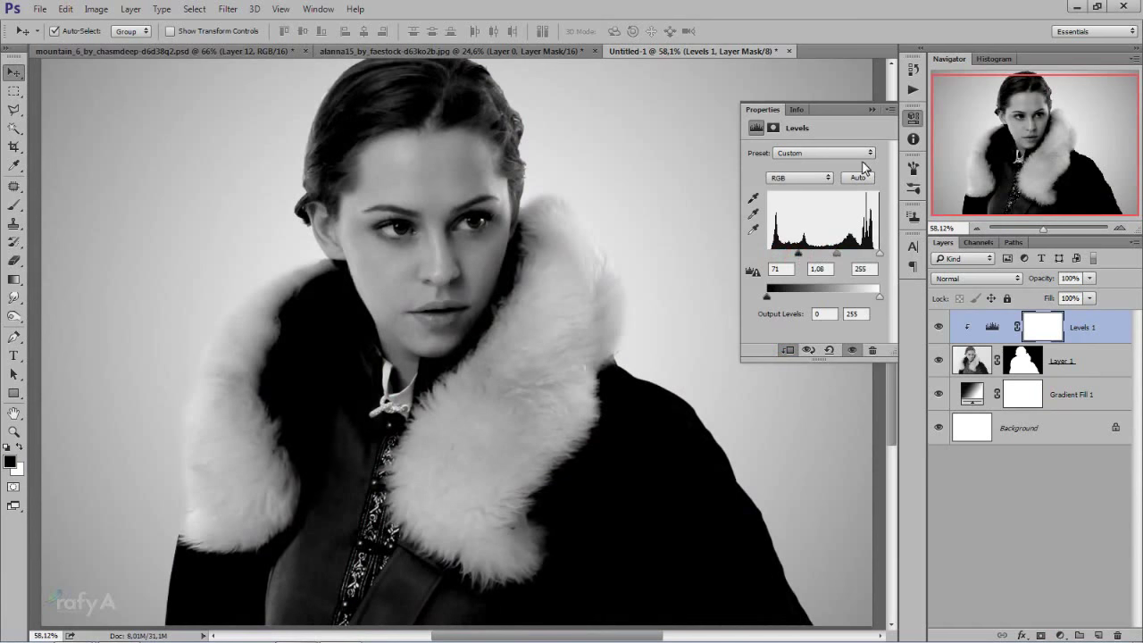
click(871, 110)
scroll(493, 328, down, 2)
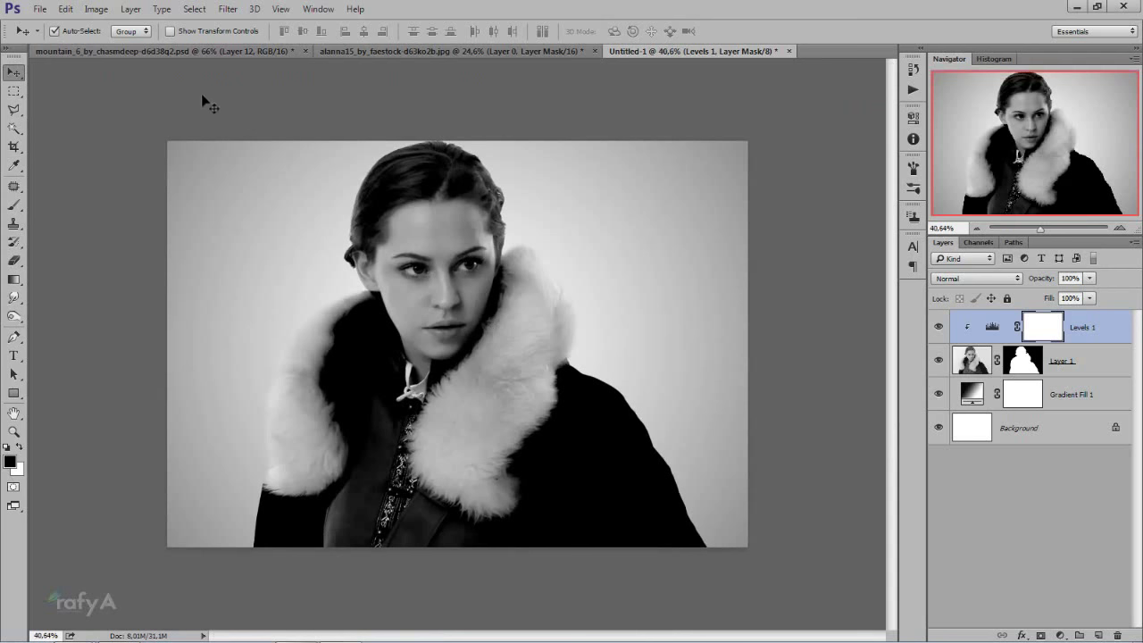
Bring the mountain scene into the poster and clip it to the woman's layer
click(190, 53)
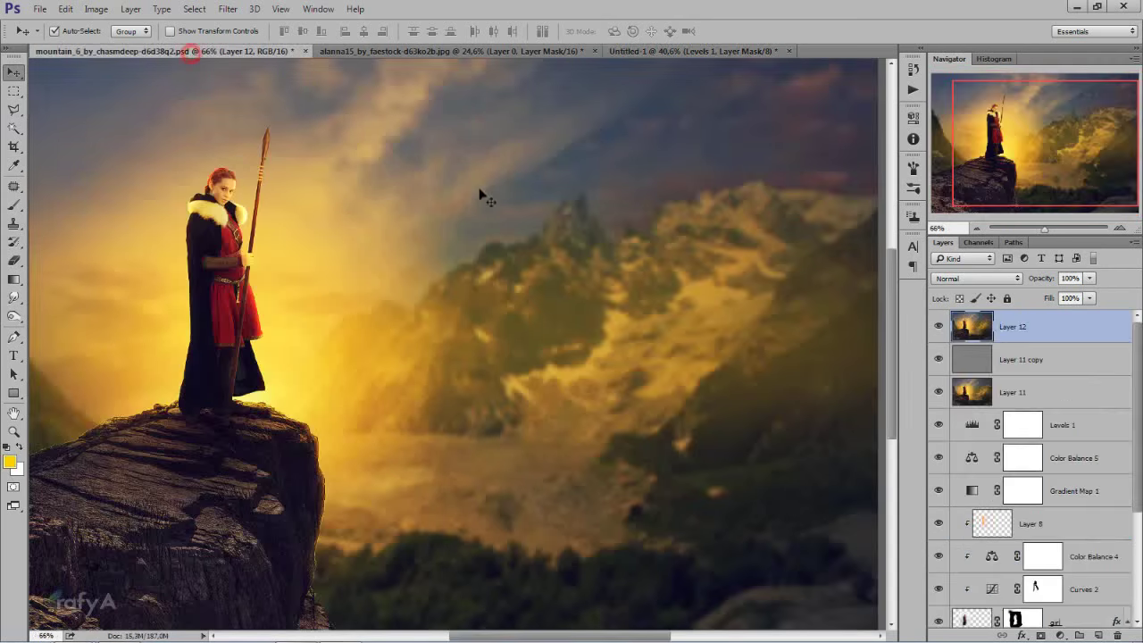
scroll(466, 222, down, 1)
mouse_move(331, 189)
mouse_down()
mouse_move(431, 254)
mouse_move(426, 368)
mouse_up()
mouse_move(503, 353)
mouse_down()
mouse_move(532, 352)
mouse_move(513, 349)
mouse_move(516, 340)
mouse_up()
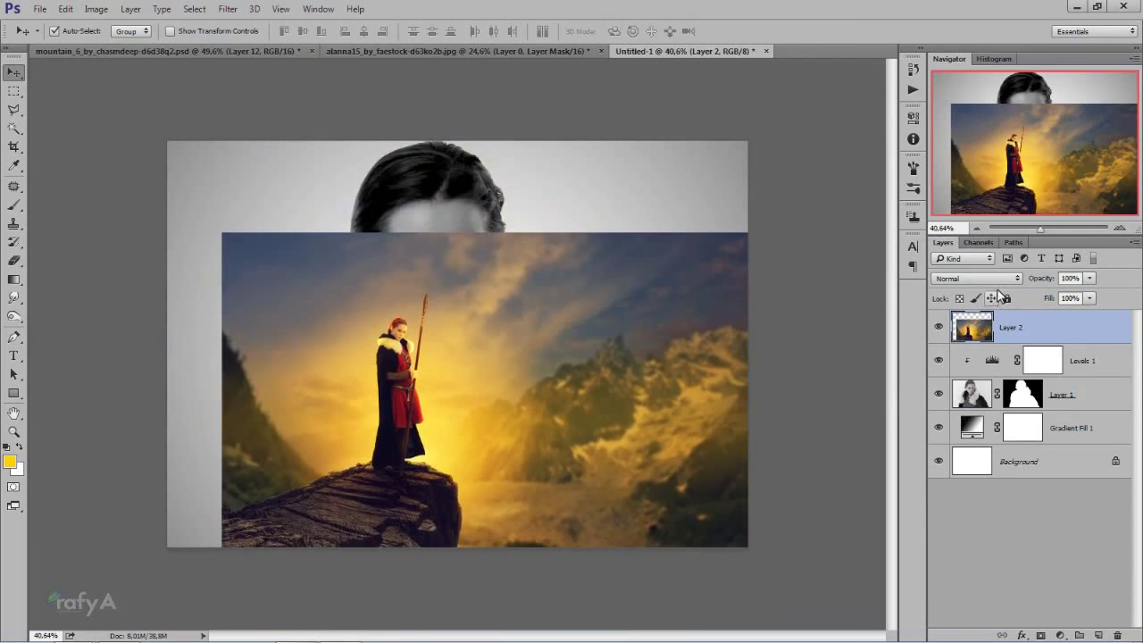
right_click(1024, 331)
click(829, 332)
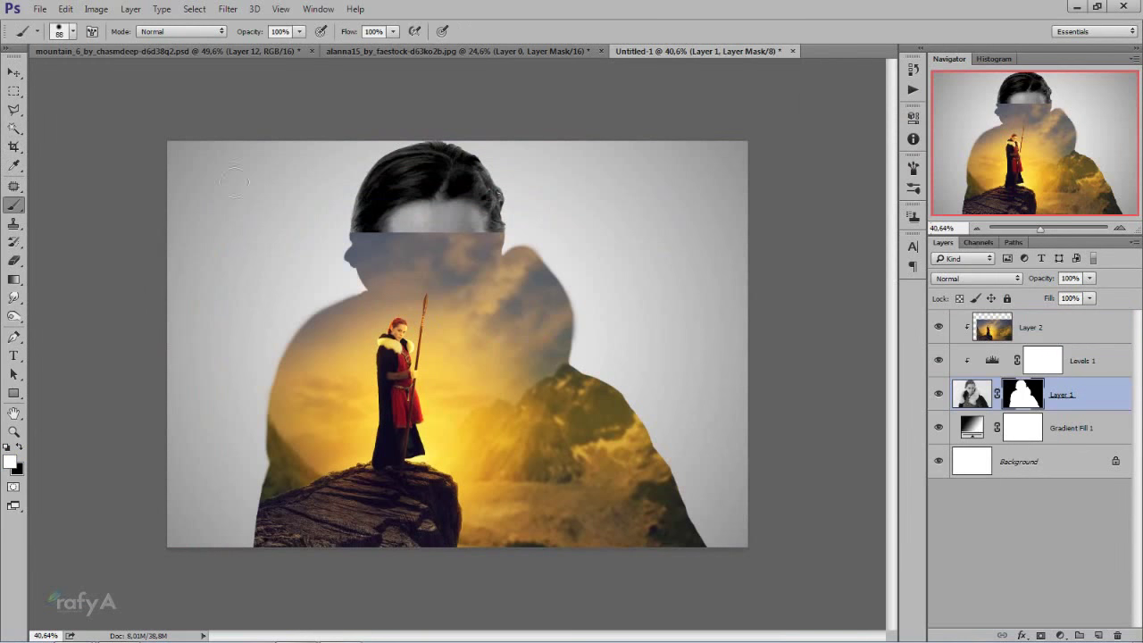
Reposition the clipped mountain scene so the cliff-top figure stands at left
click(15, 72)
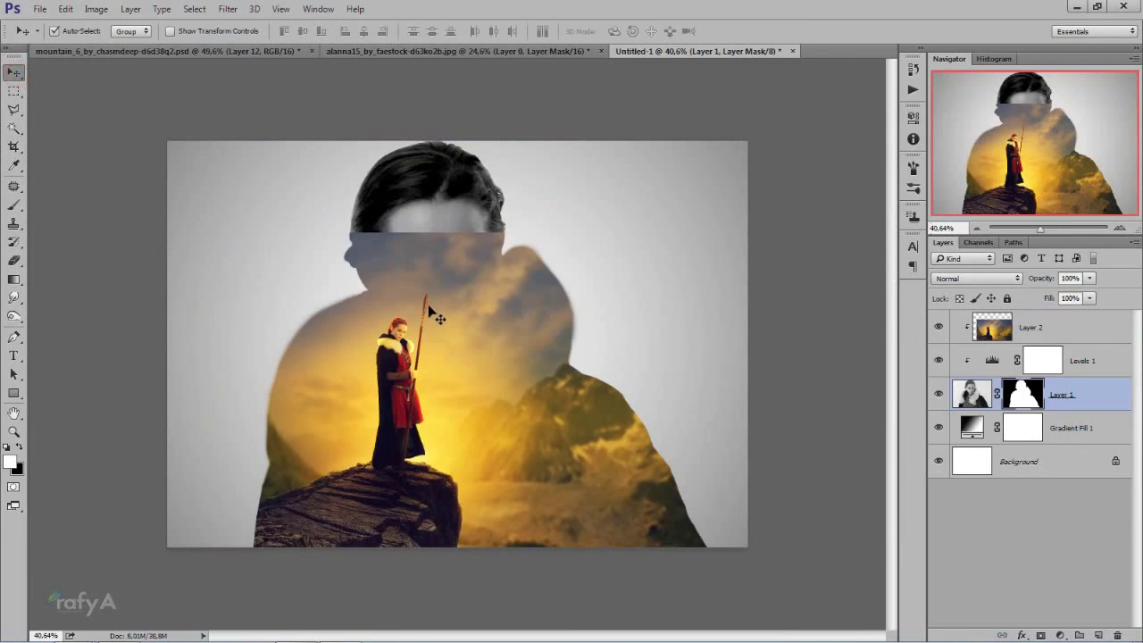
click(1069, 323)
mouse_move(436, 385)
mouse_down()
mouse_move(424, 317)
mouse_move(428, 384)
mouse_up()
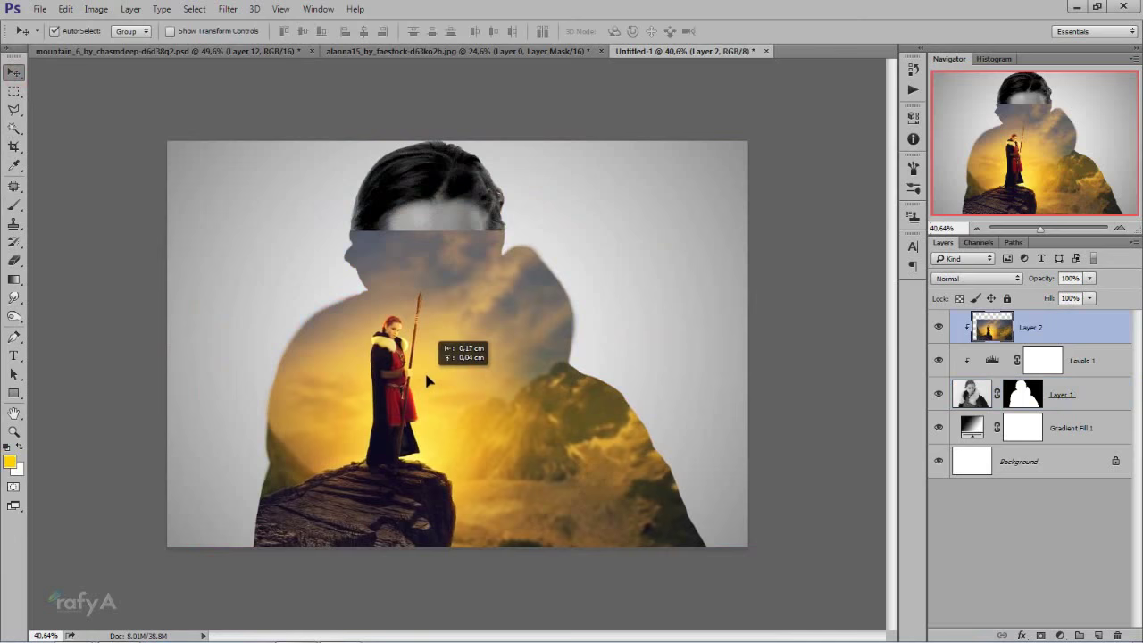
drag(428, 380, 423, 387)
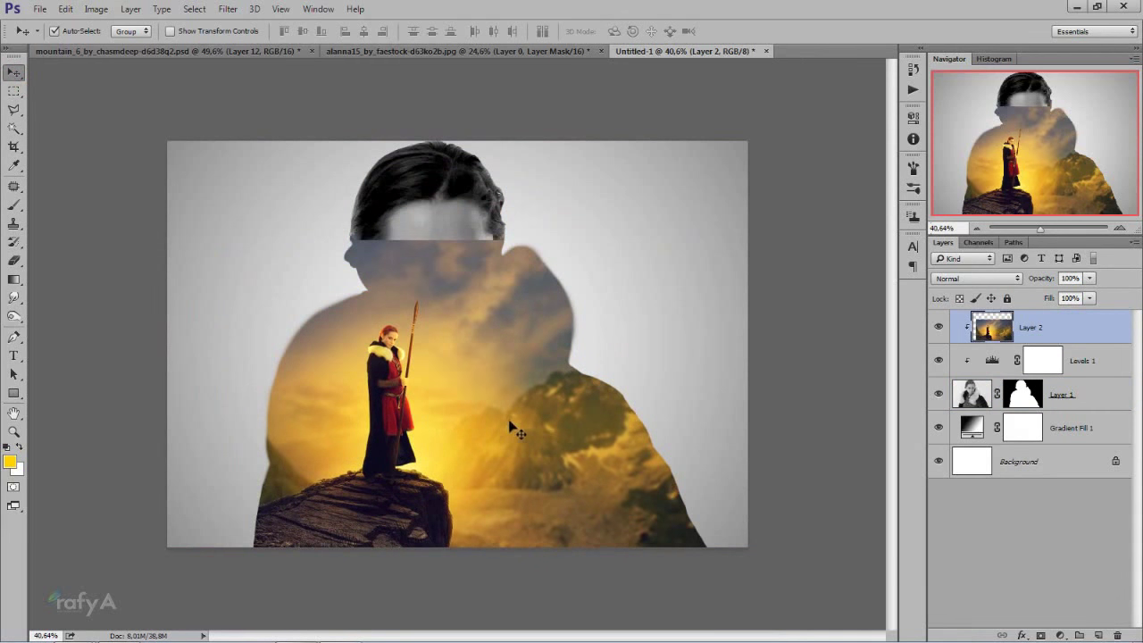
drag(493, 430, 439, 440)
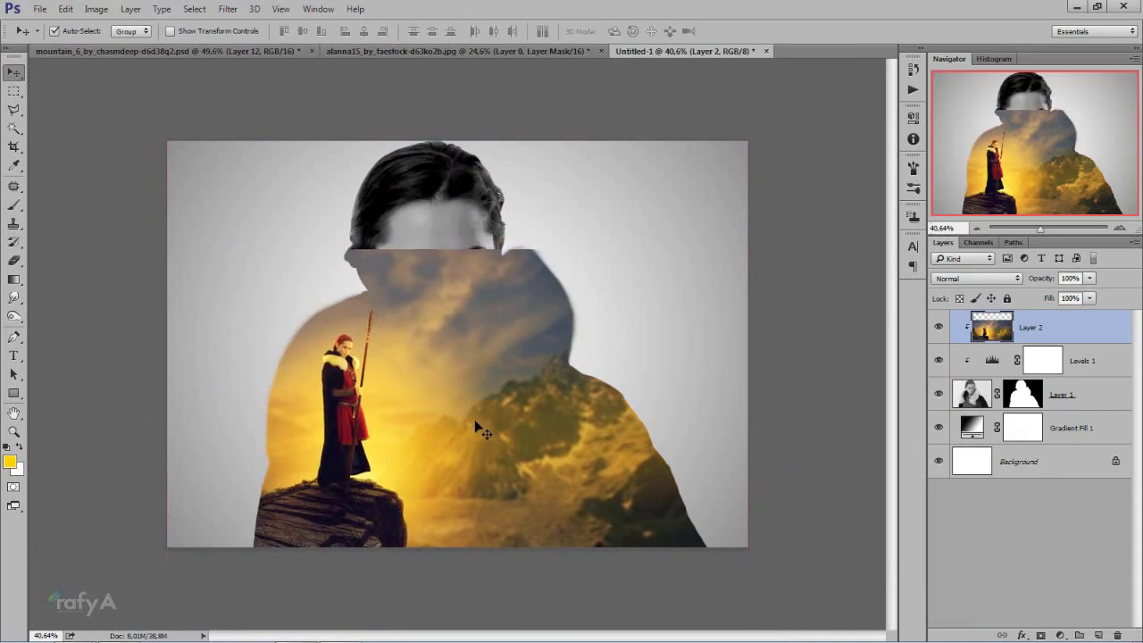
drag(475, 424, 500, 407)
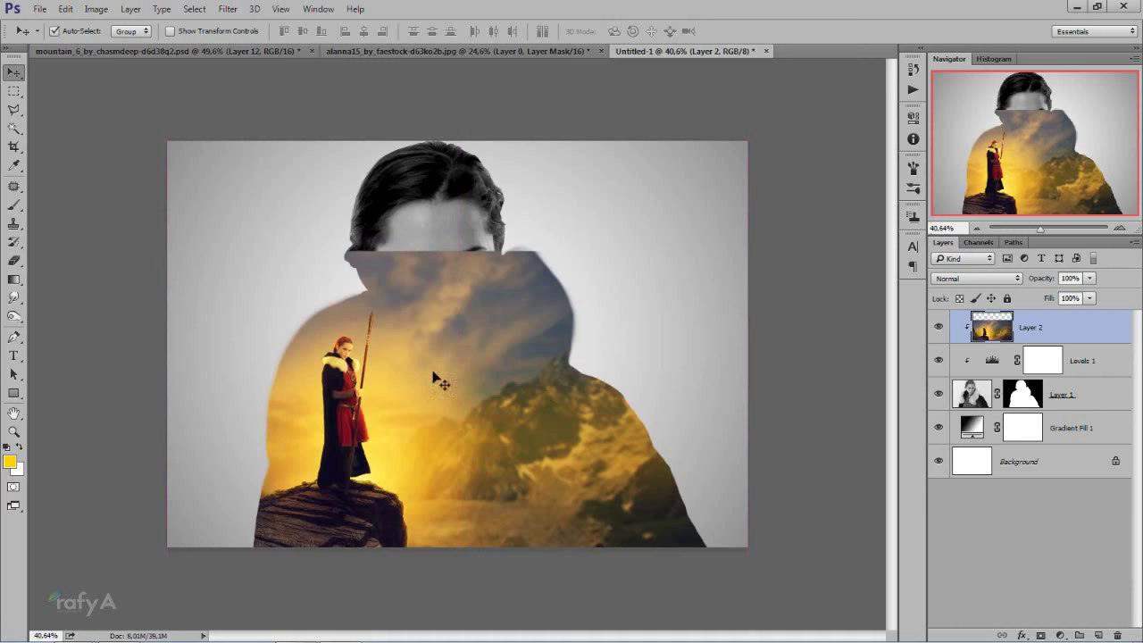
scroll(453, 367, up, 2)
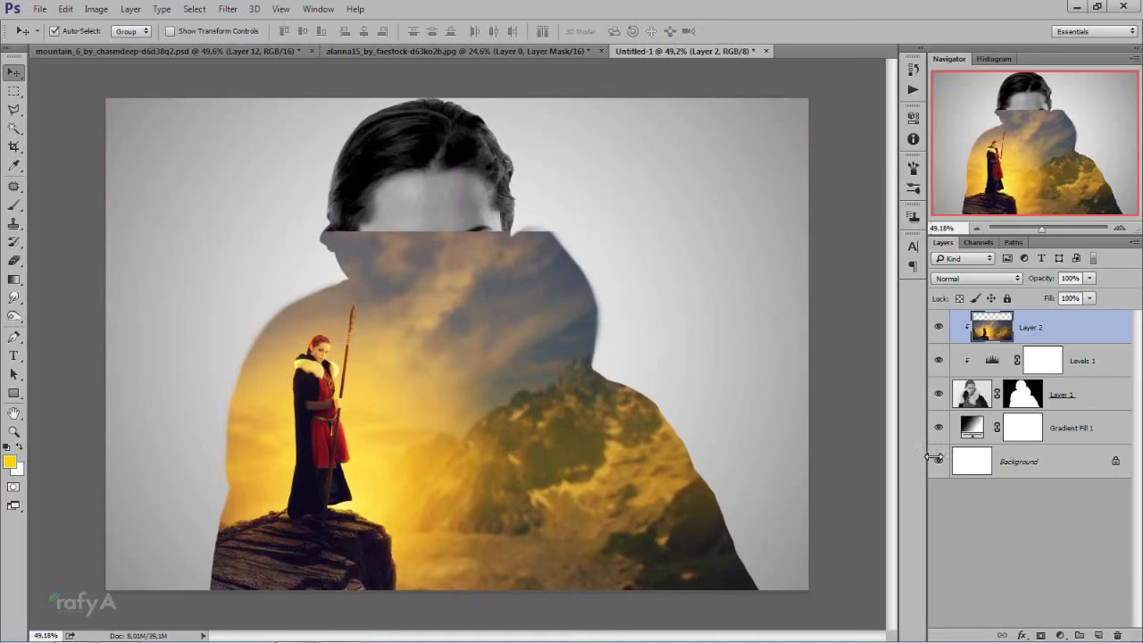
Duplicate the woman's layer, move it above the mountain scene, and set it to Screen
click(1088, 402)
key(ctrl+j)
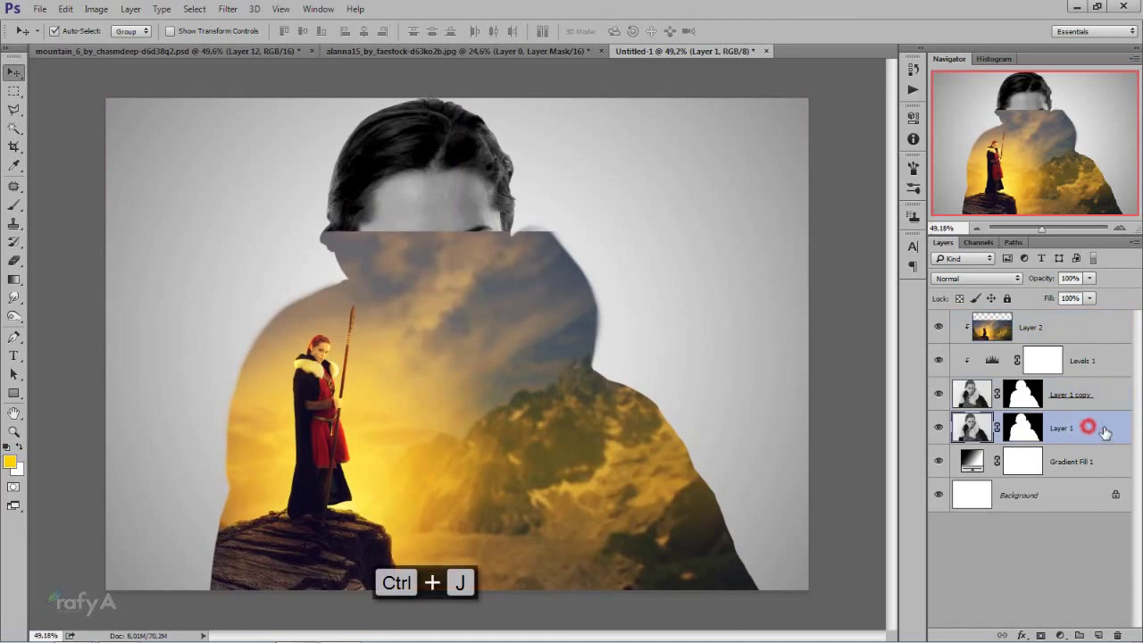
drag(1094, 427, 1104, 327)
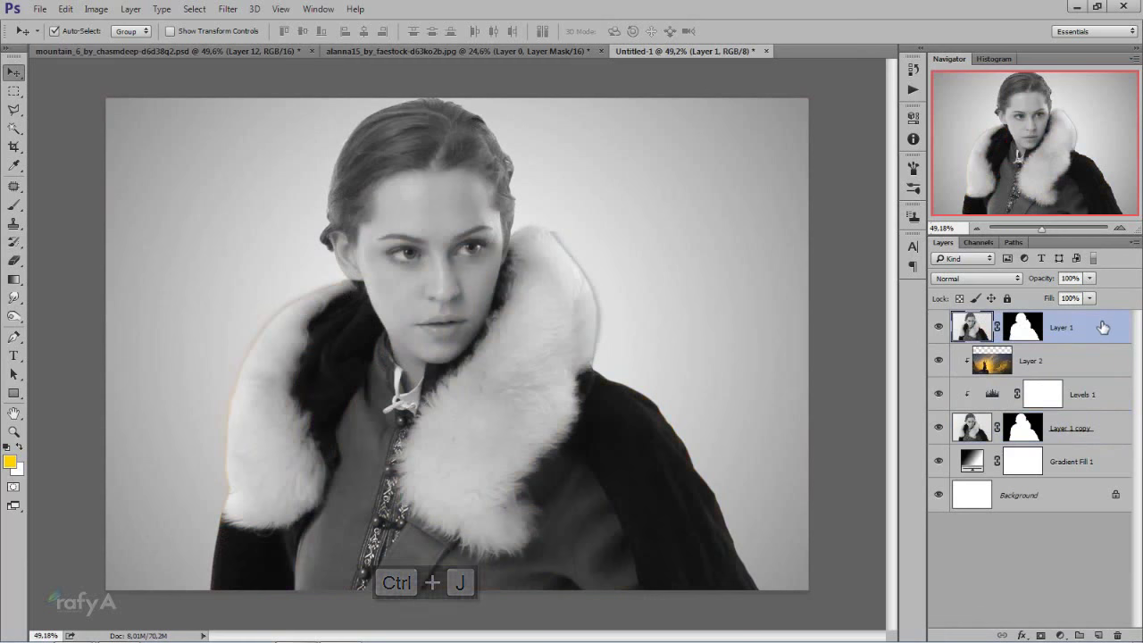
click(995, 284)
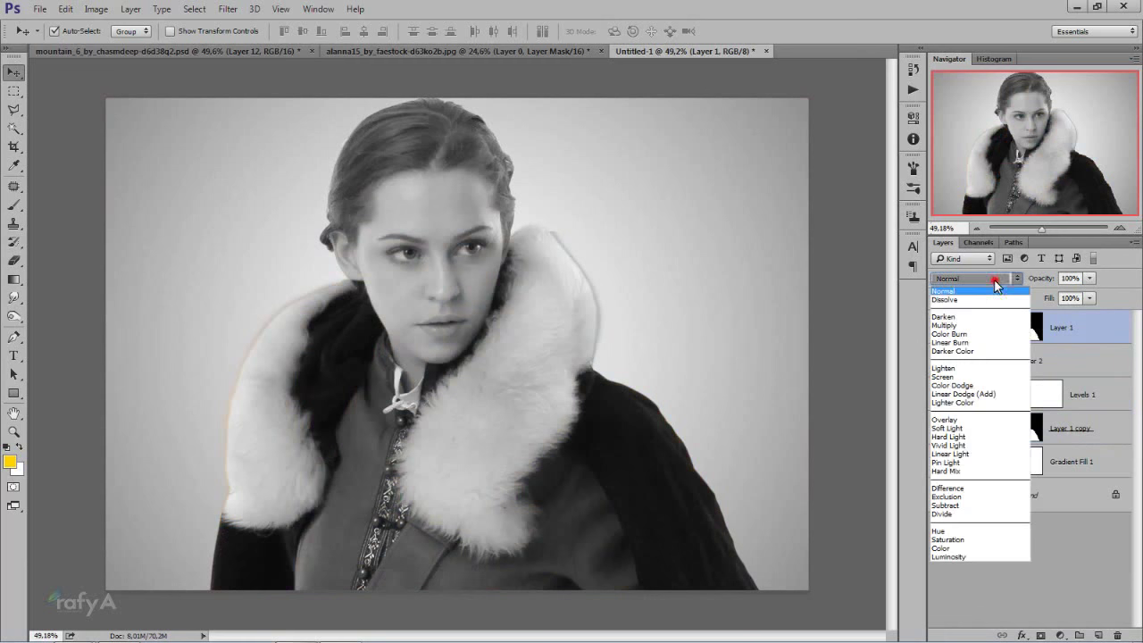
click(998, 377)
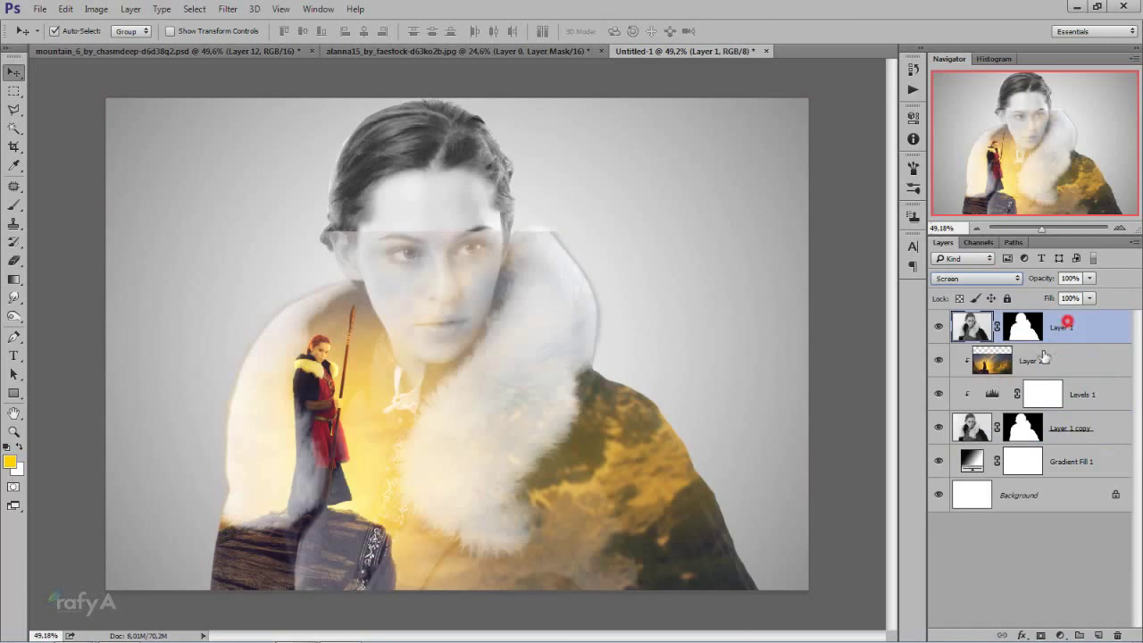
Apply the woman's layer mask permanently, then undo it
click(1015, 330)
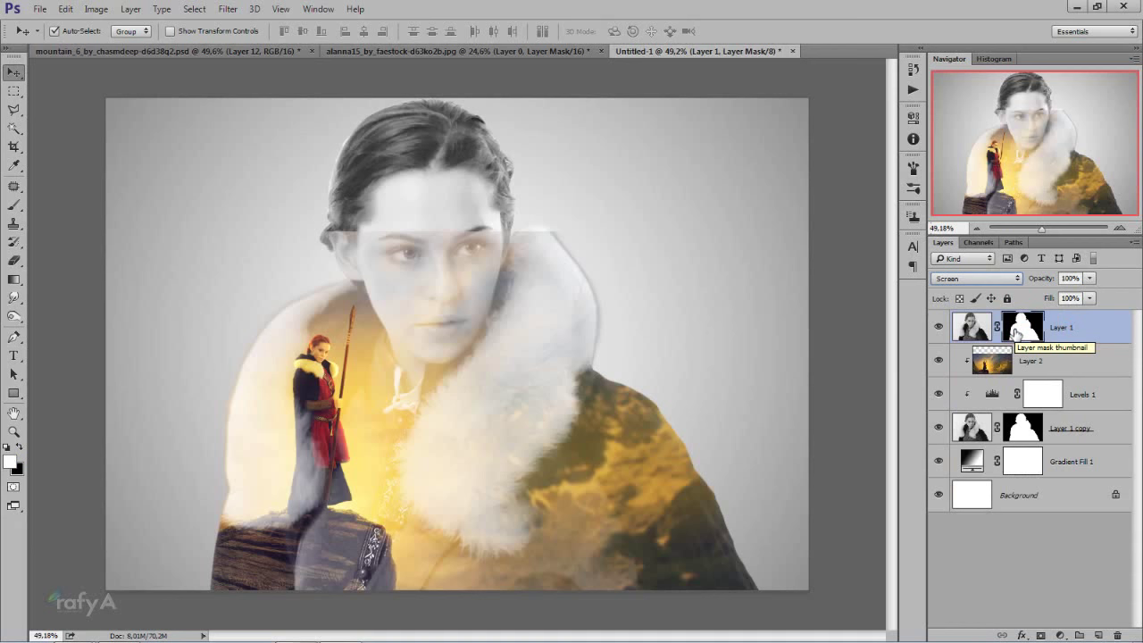
right_click(1015, 333)
click(1071, 381)
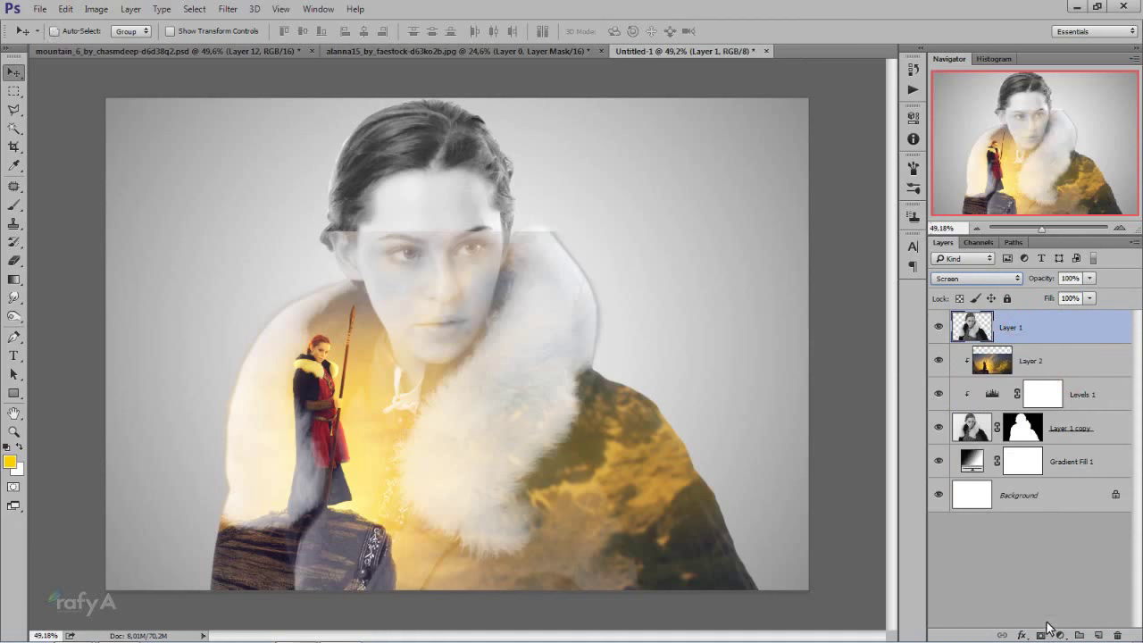
key(ctrl+z)
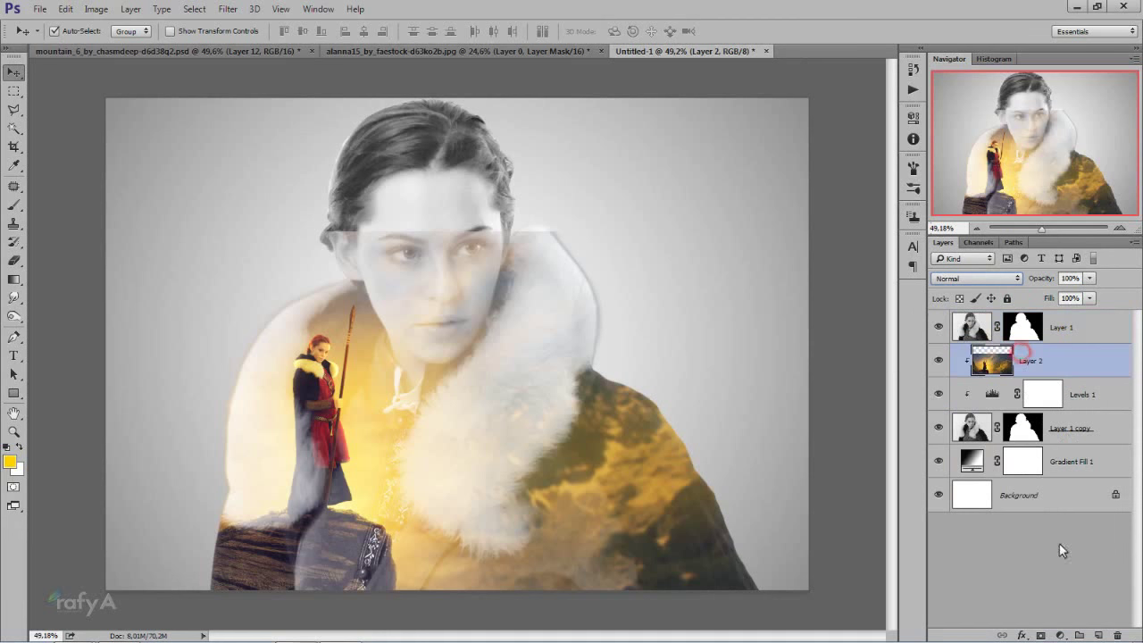
Mask the mountain layer with a vertical black-to-white gradient clearing the woman's face
click(1041, 635)
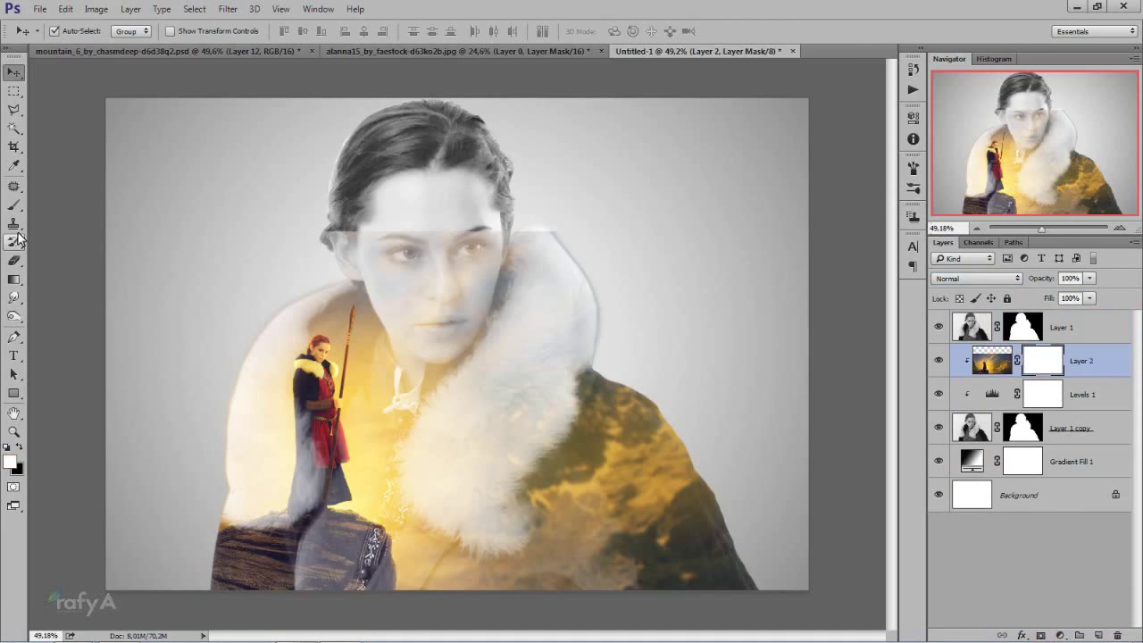
click(14, 279)
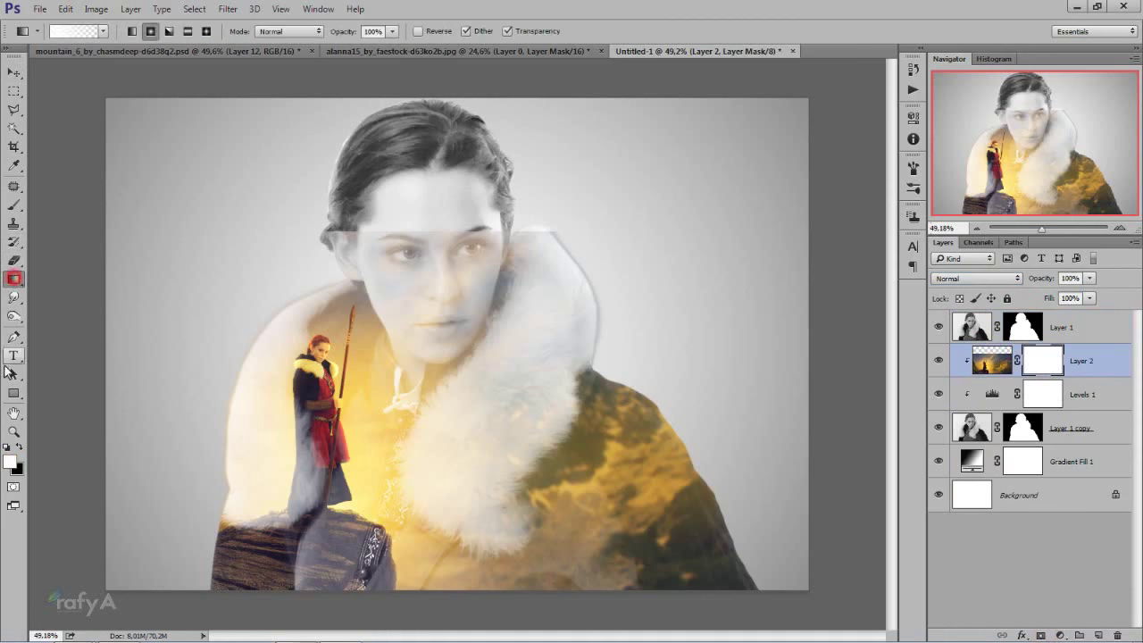
click(19, 443)
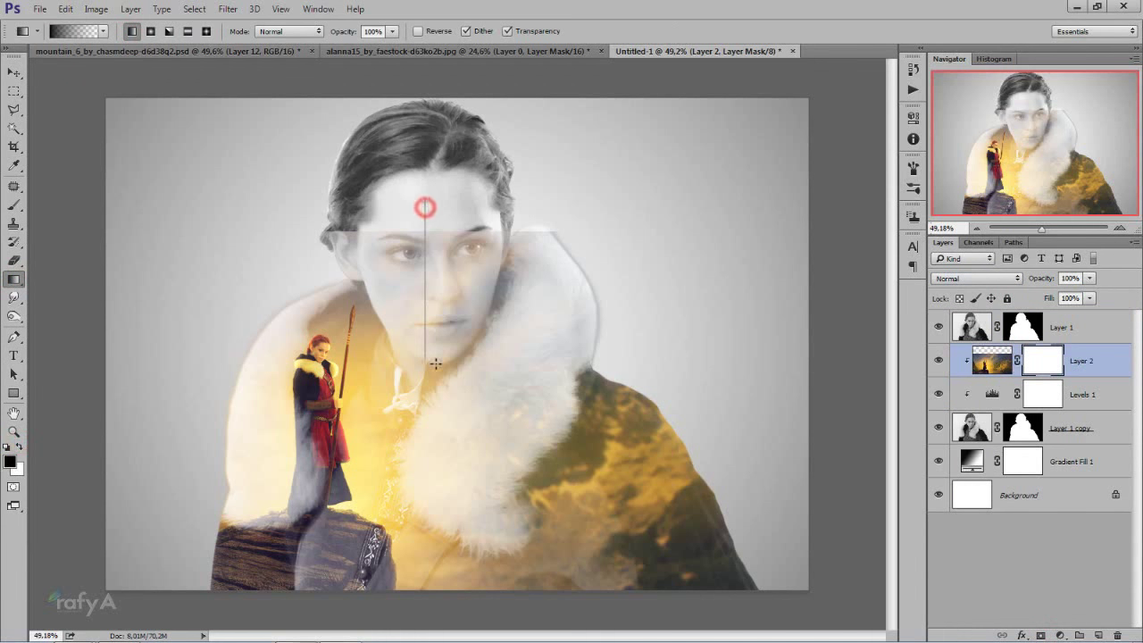
drag(424, 202, 435, 388)
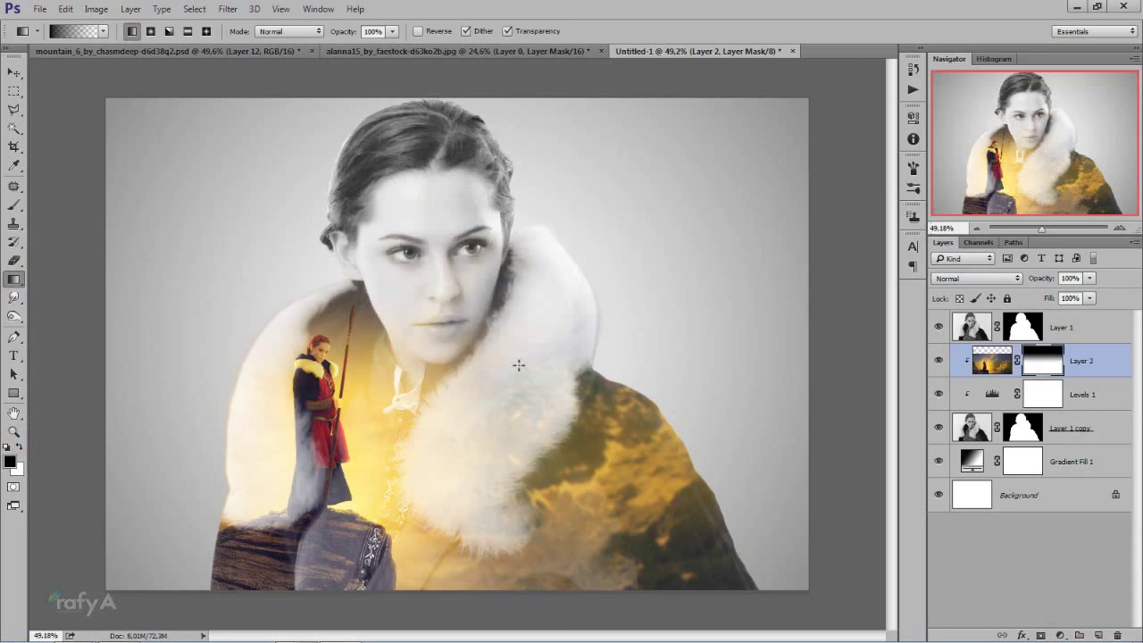
drag(414, 210, 447, 317)
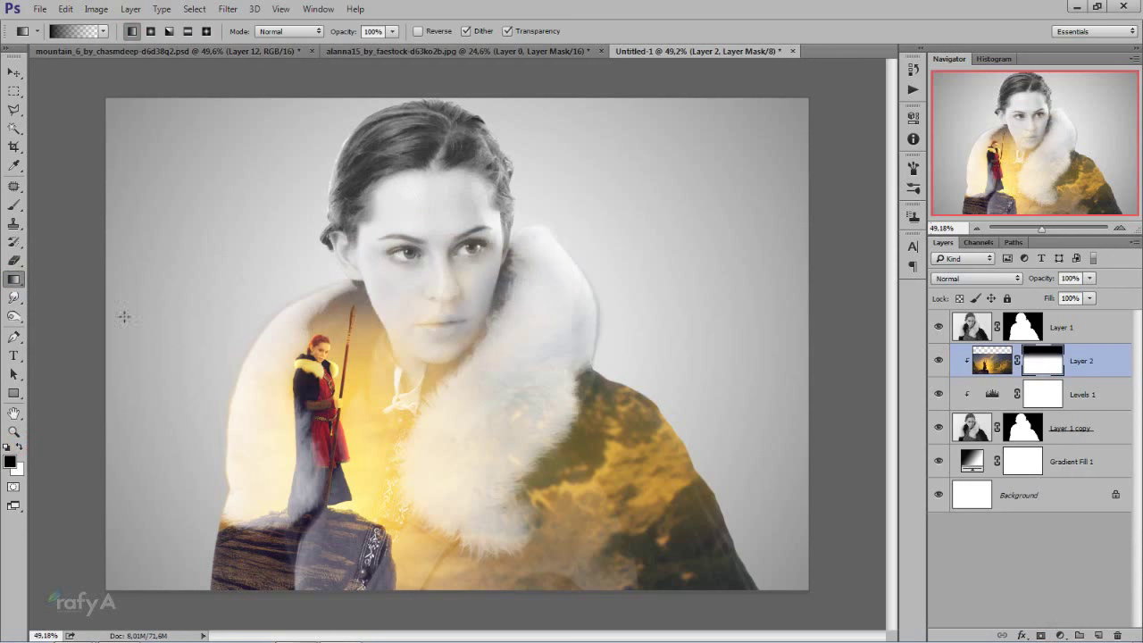
click(13, 204)
Paint the mountain mask with a 167 px soft brush to reveal more scenery across the coat
drag(438, 273, 438, 324)
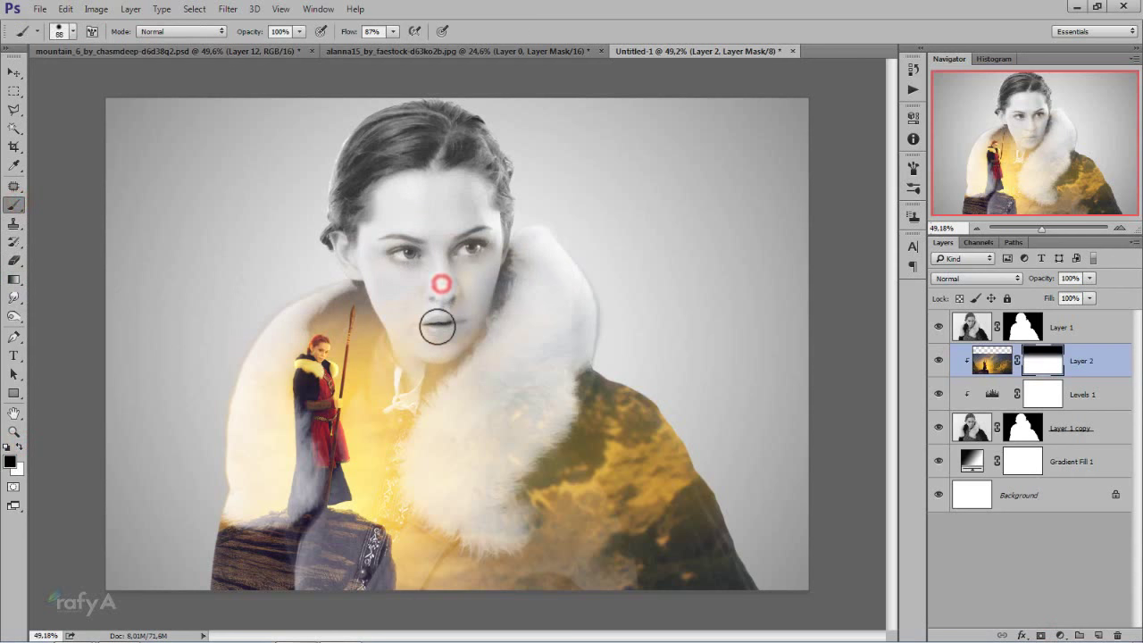
right_click(462, 278)
mouse_move(581, 282)
mouse_down()
mouse_move(600, 282)
mouse_move(534, 318)
mouse_up()
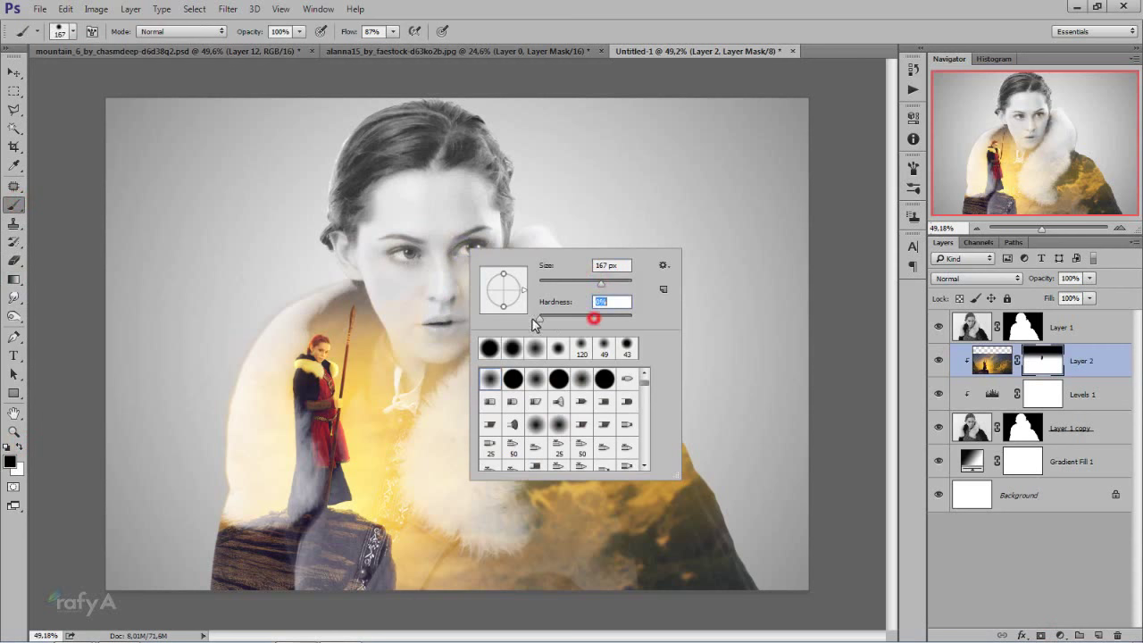
key(Return)
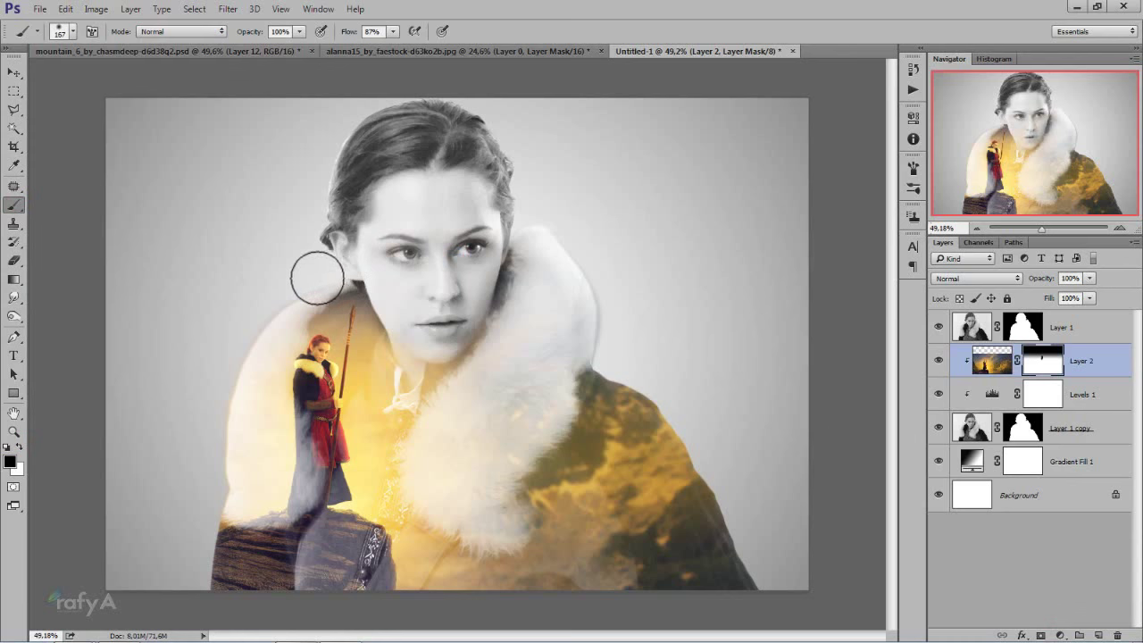
drag(276, 288, 229, 360)
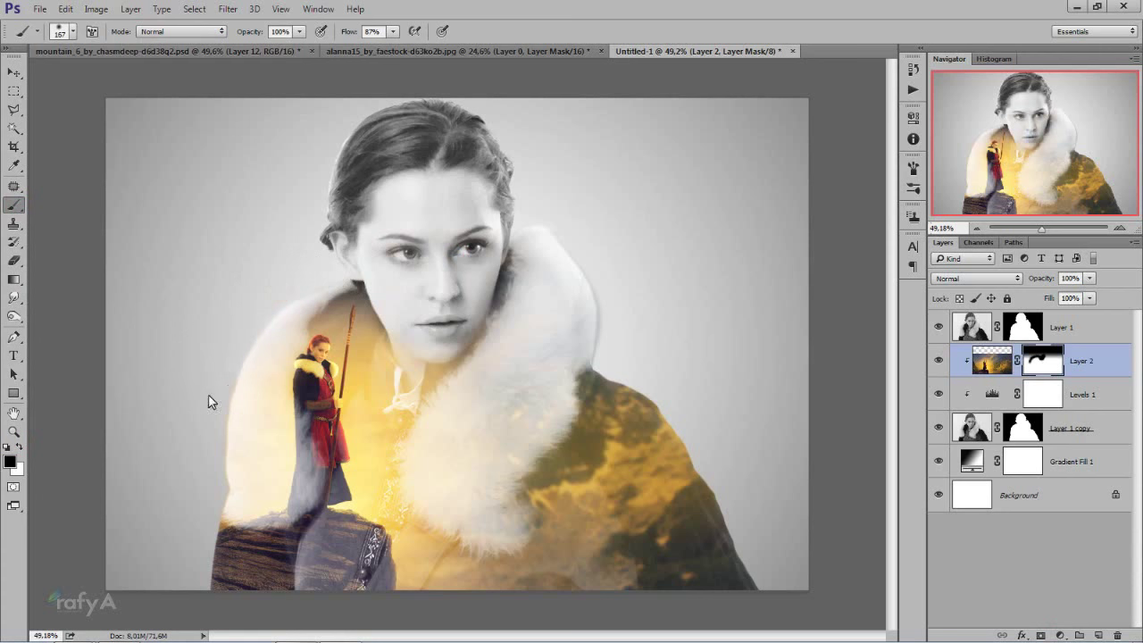
drag(205, 444, 222, 521)
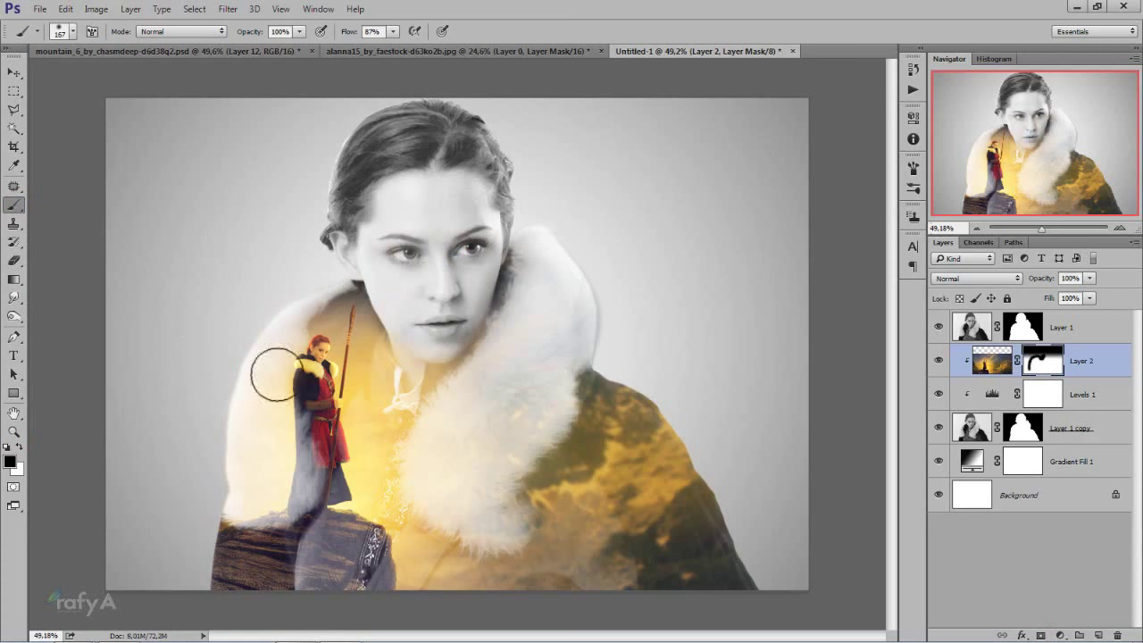
mouse_move(581, 293)
mouse_down()
mouse_move(598, 334)
mouse_move(582, 258)
mouse_up()
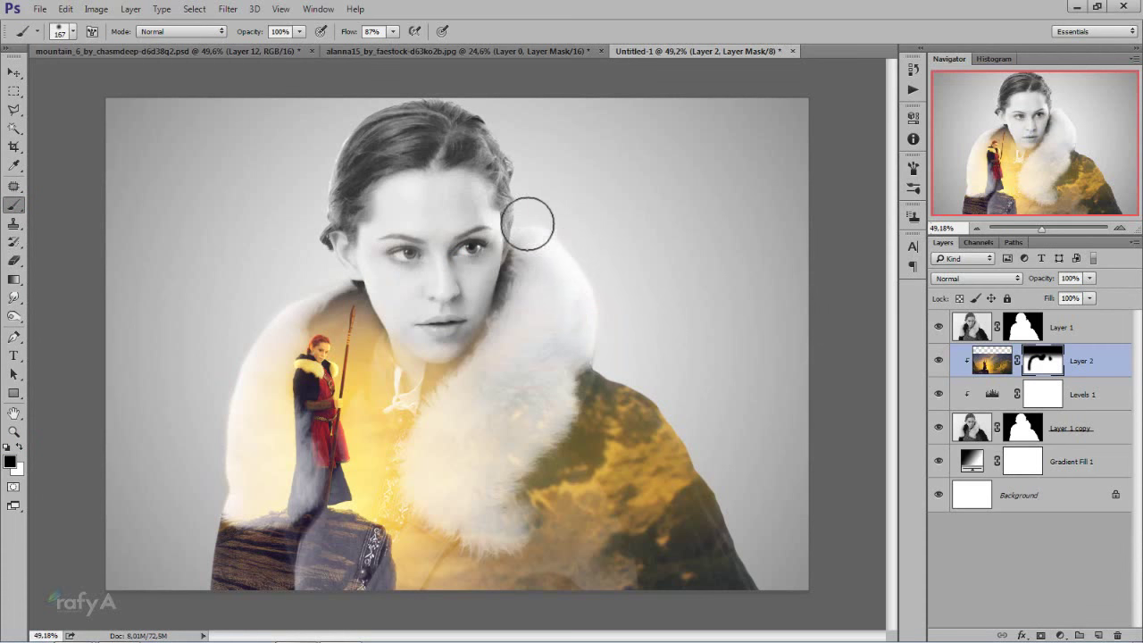
mouse_move(507, 241)
mouse_down()
mouse_move(538, 231)
mouse_move(447, 300)
mouse_up()
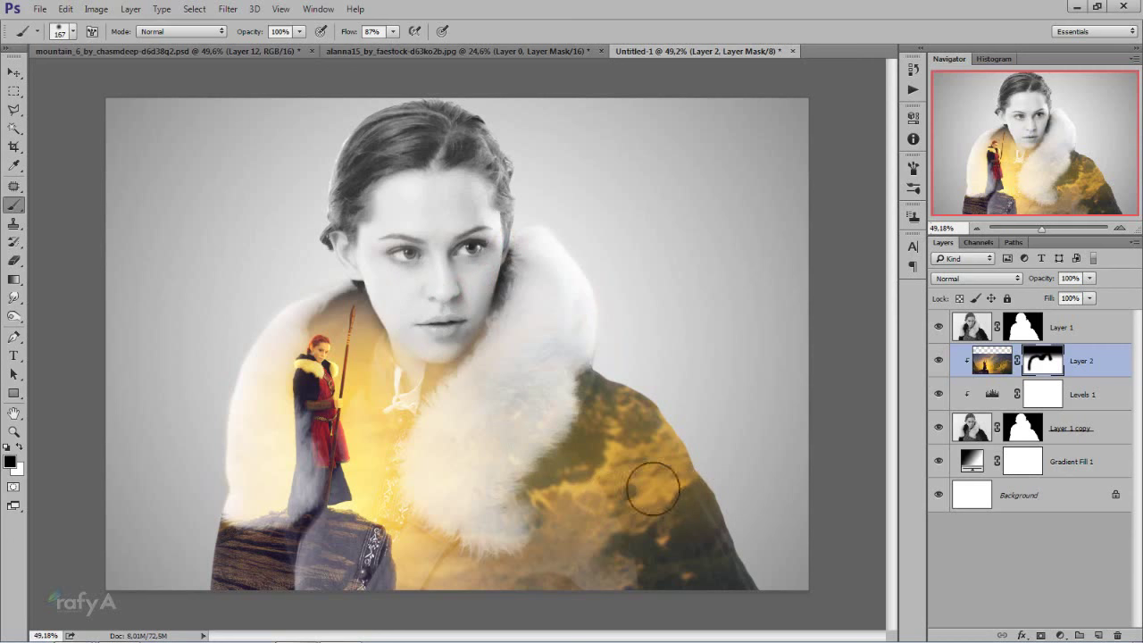
drag(416, 531, 558, 528)
click(1022, 327)
On Layer 1's mask, reveal the dark rock at lower left and set brush opacity 70%, flow 53%
right_click(449, 393)
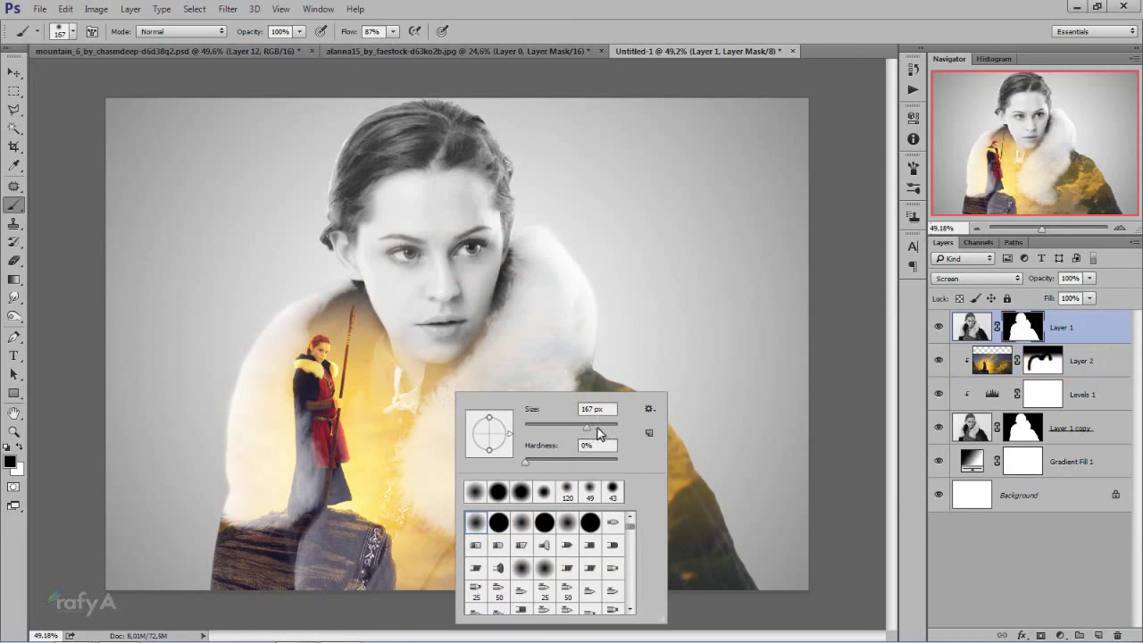
click(301, 581)
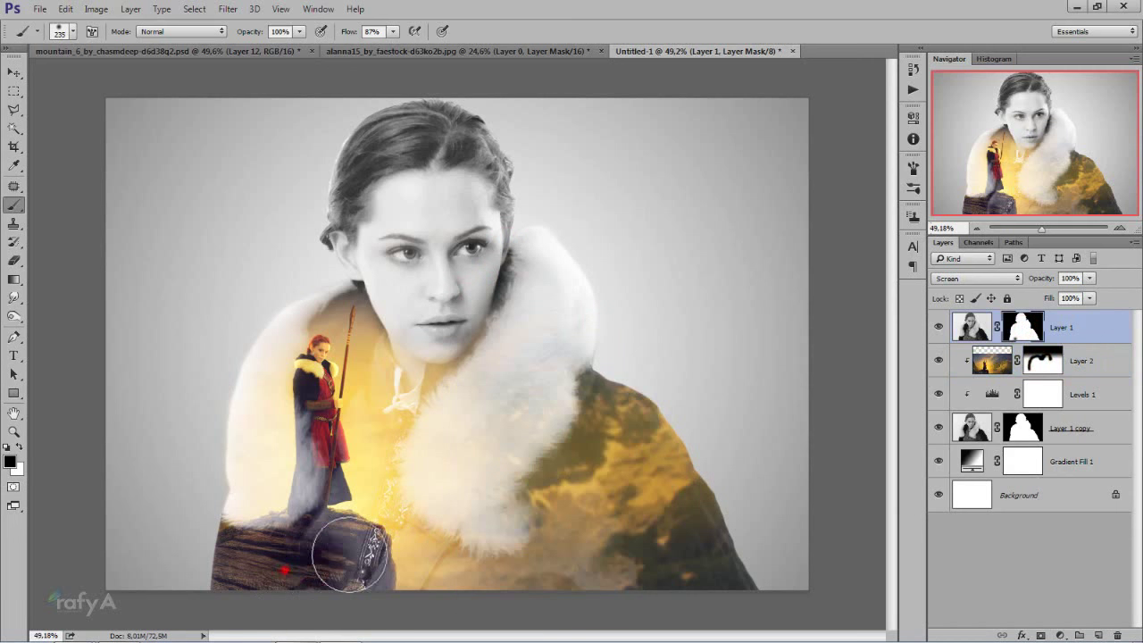
mouse_move(301, 581)
mouse_down()
mouse_move(257, 561)
mouse_move(369, 586)
mouse_move(370, 612)
mouse_move(256, 556)
mouse_move(406, 562)
mouse_move(484, 505)
mouse_move(443, 557)
mouse_move(492, 544)
mouse_move(563, 558)
mouse_move(581, 582)
mouse_move(544, 523)
mouse_move(530, 541)
mouse_move(521, 497)
mouse_move(485, 523)
mouse_move(438, 509)
mouse_up()
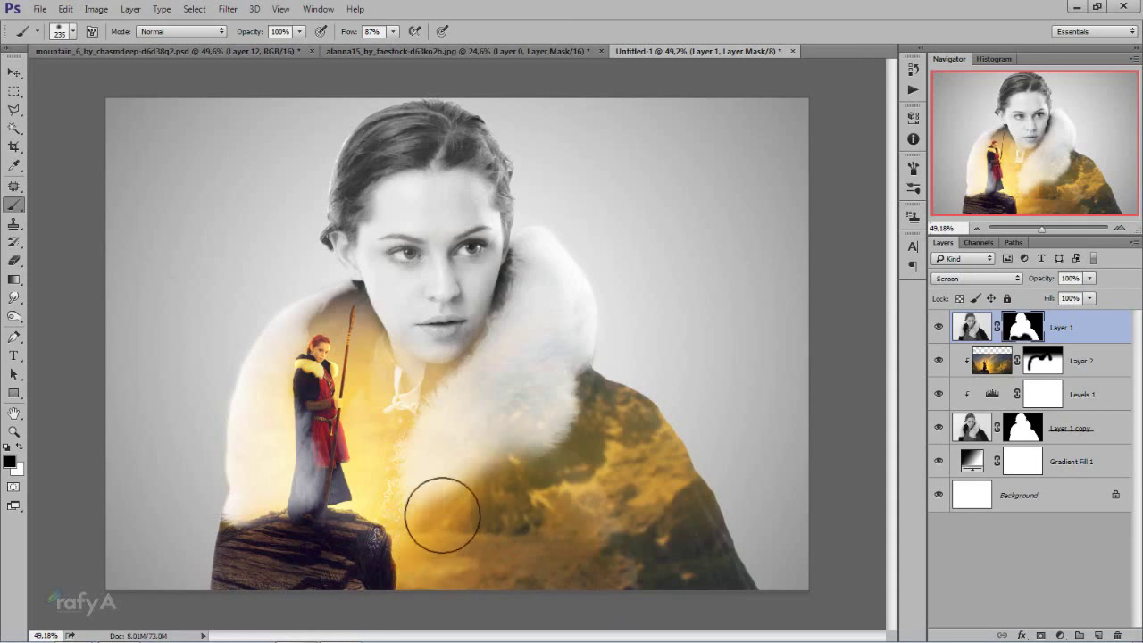
click(300, 32)
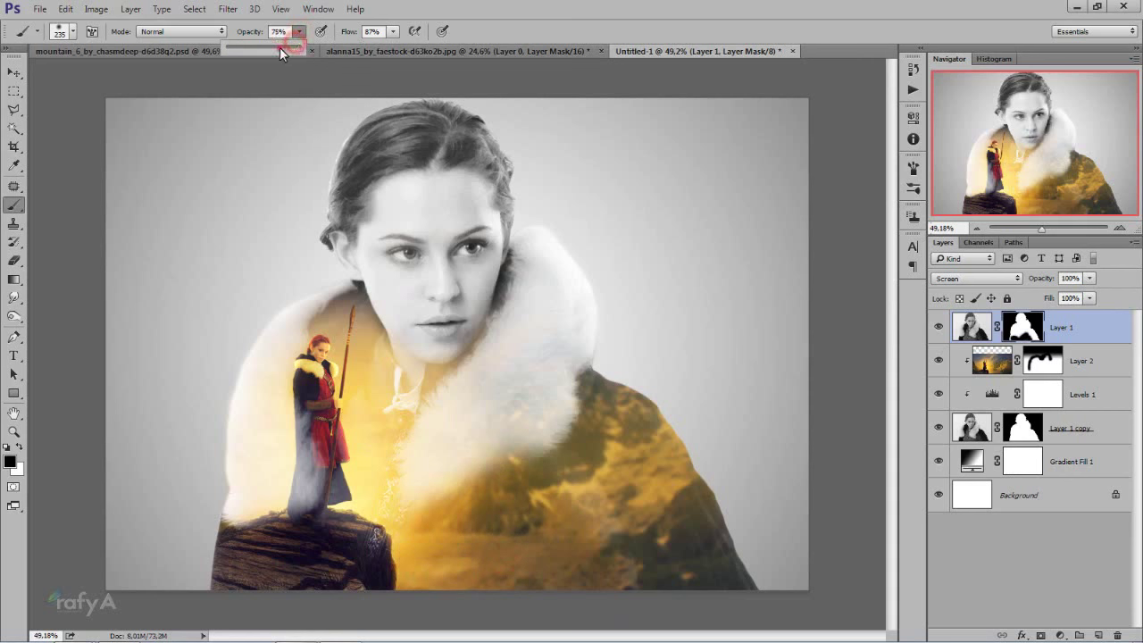
click(393, 31)
drag(371, 52, 367, 52)
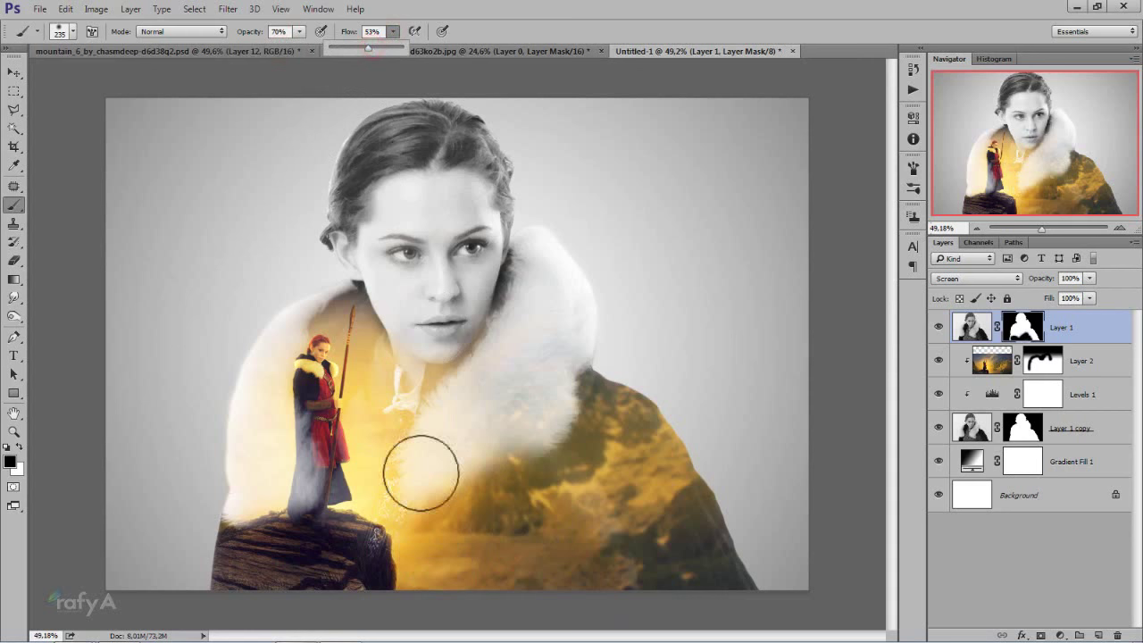
Fade the white fur over the cloak, the small figure and the rock edge
mouse_move(390, 524)
mouse_down()
mouse_move(434, 497)
mouse_move(459, 439)
mouse_move(525, 453)
mouse_move(582, 416)
mouse_move(498, 464)
mouse_move(565, 420)
mouse_move(563, 408)
mouse_move(523, 428)
mouse_move(528, 419)
mouse_move(571, 401)
mouse_move(383, 467)
mouse_move(461, 457)
mouse_move(439, 452)
mouse_move(549, 383)
mouse_move(592, 383)
mouse_move(572, 380)
mouse_move(620, 332)
mouse_move(526, 439)
mouse_up()
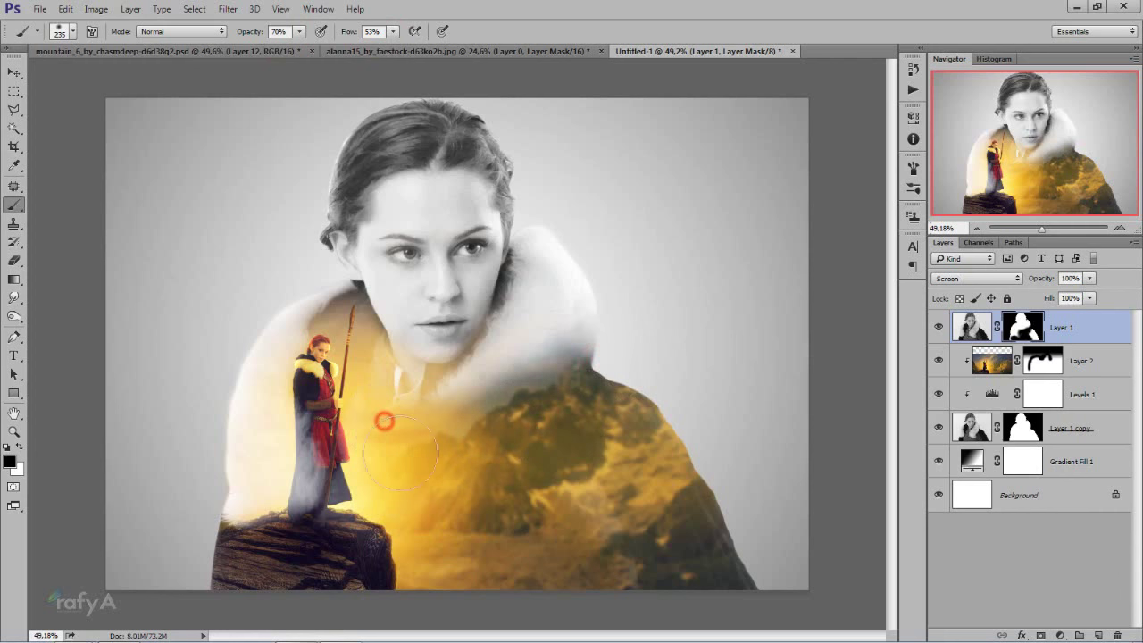
mouse_move(400, 451)
mouse_down()
mouse_move(317, 415)
mouse_move(301, 473)
mouse_move(264, 524)
mouse_move(280, 447)
mouse_move(339, 343)
mouse_move(360, 349)
mouse_up()
mouse_move(262, 472)
mouse_down()
mouse_move(250, 523)
mouse_move(251, 510)
mouse_move(319, 530)
mouse_move(233, 523)
mouse_up()
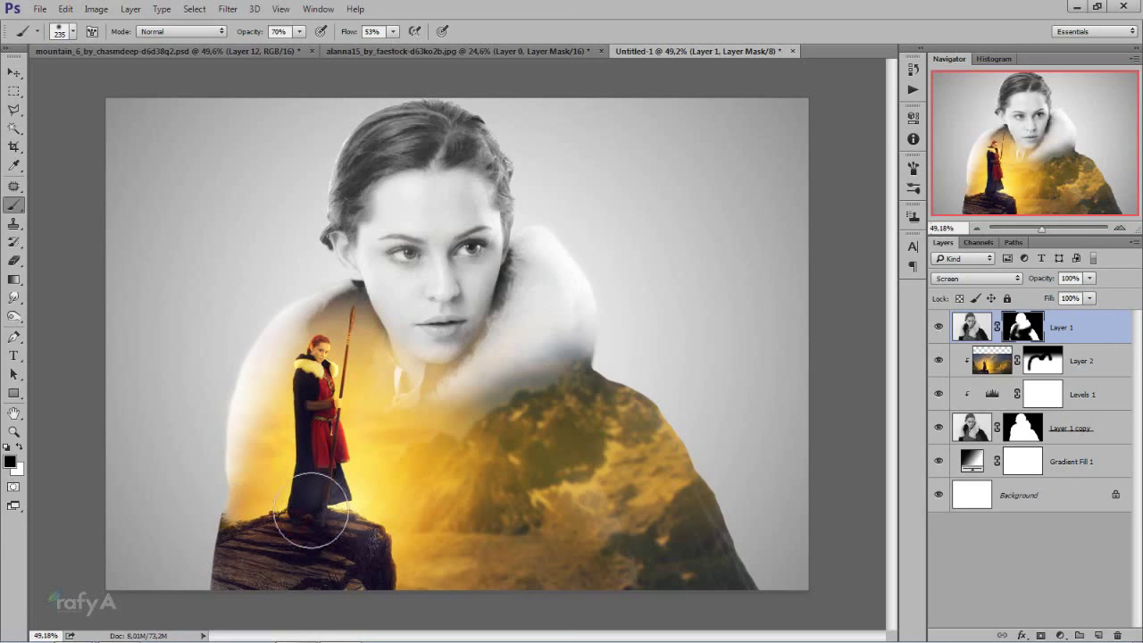
scroll(330, 375, down, 5)
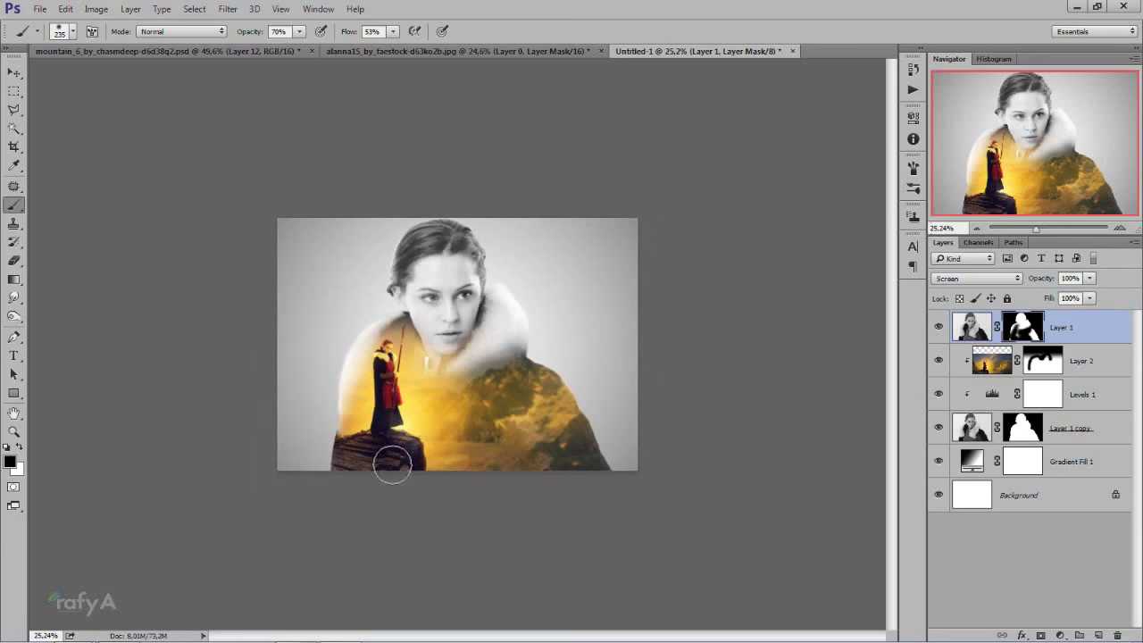
scroll(392, 463, up, 2)
drag(393, 438, 391, 429)
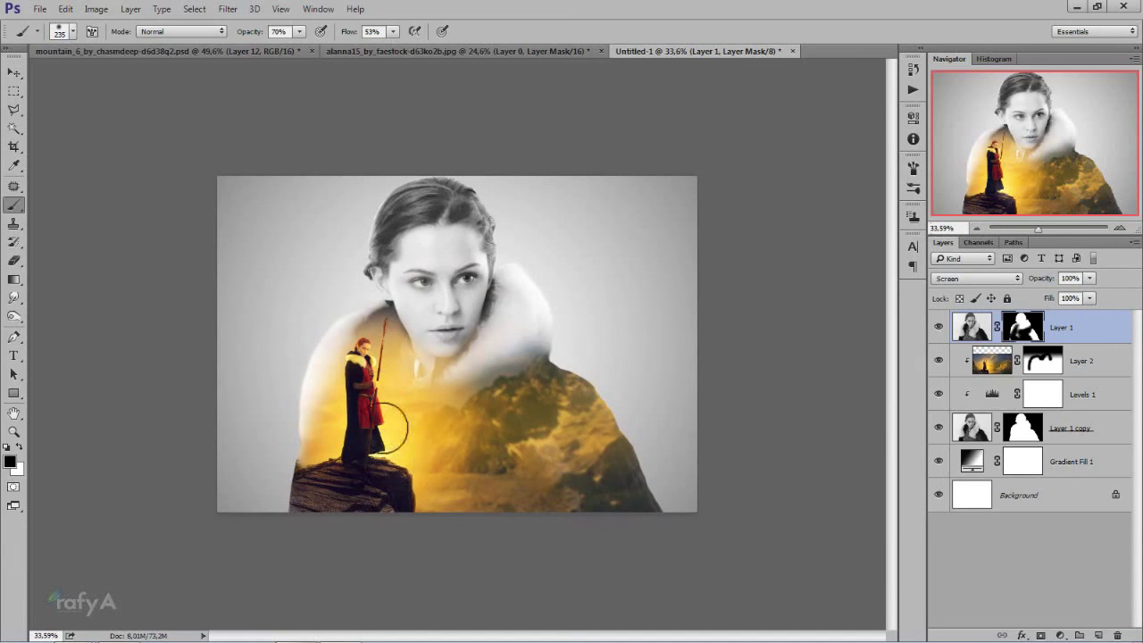
click(1097, 365)
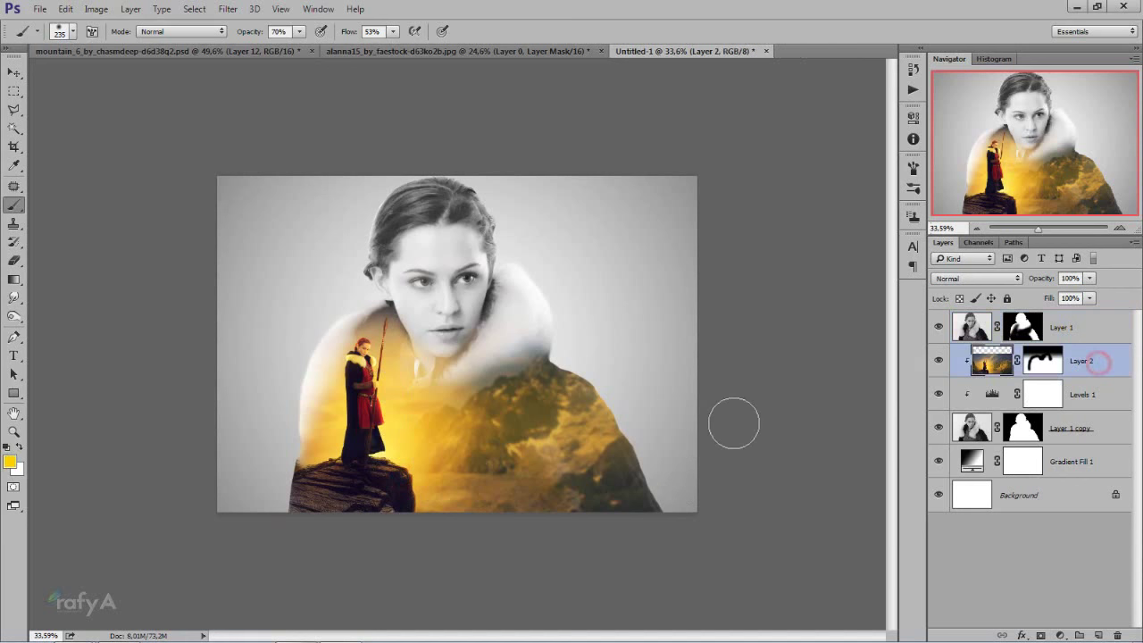
Shrink the mountain scene to about 84% and move it lower inside the coat
key(ctrl+t)
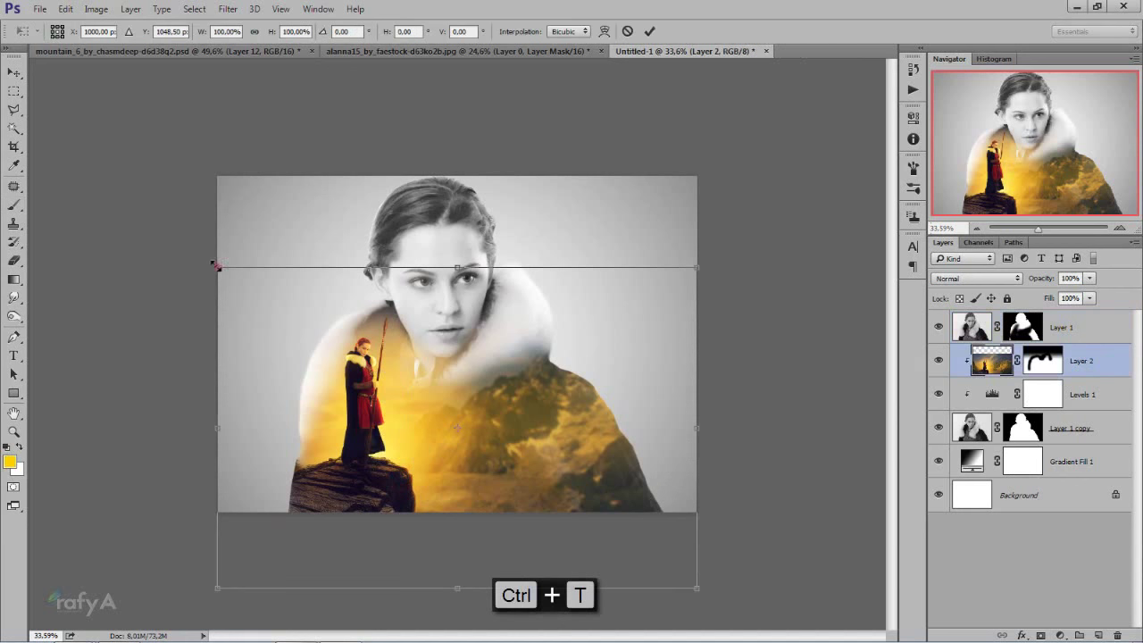
drag(217, 265, 246, 306)
drag(516, 437, 516, 454)
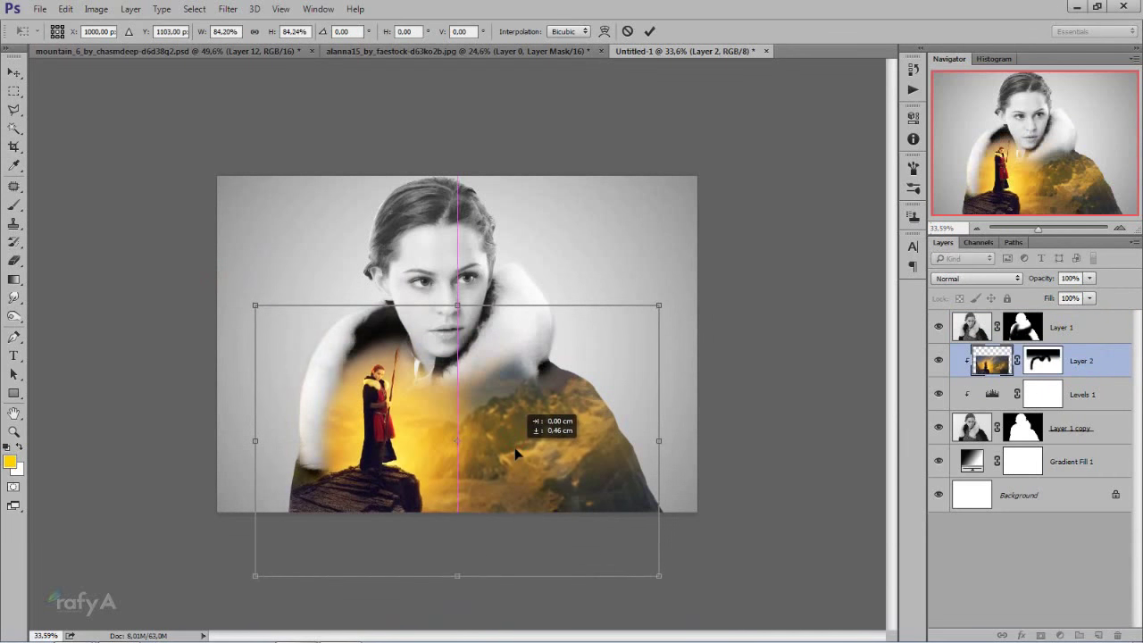
drag(516, 454, 516, 454)
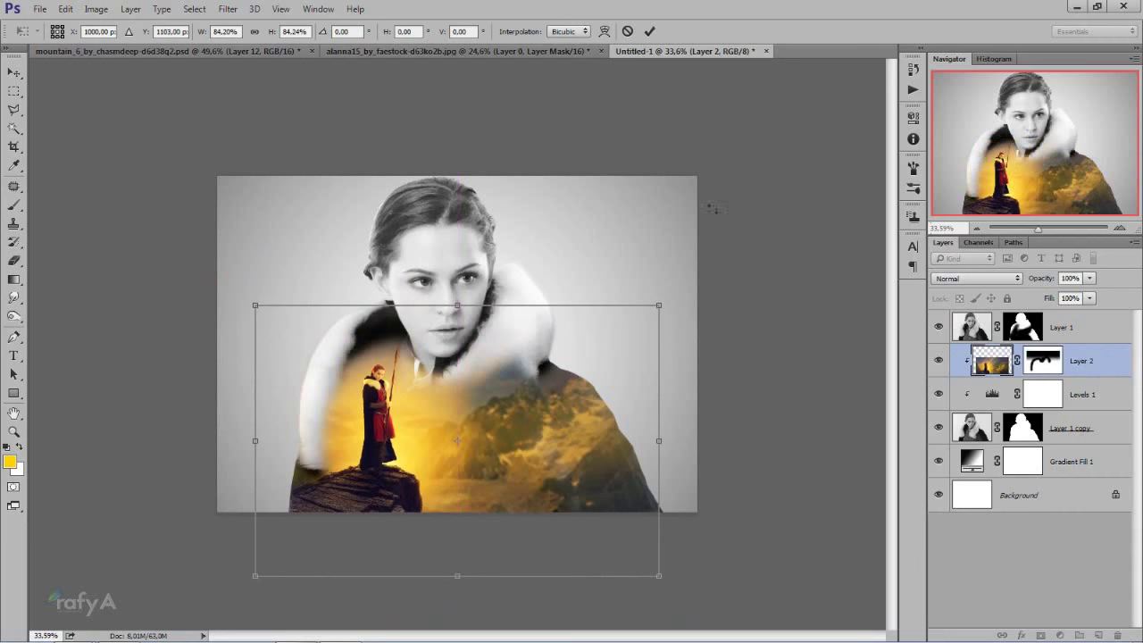
click(651, 32)
scroll(357, 447, down, 2)
scroll(375, 449, down, 2)
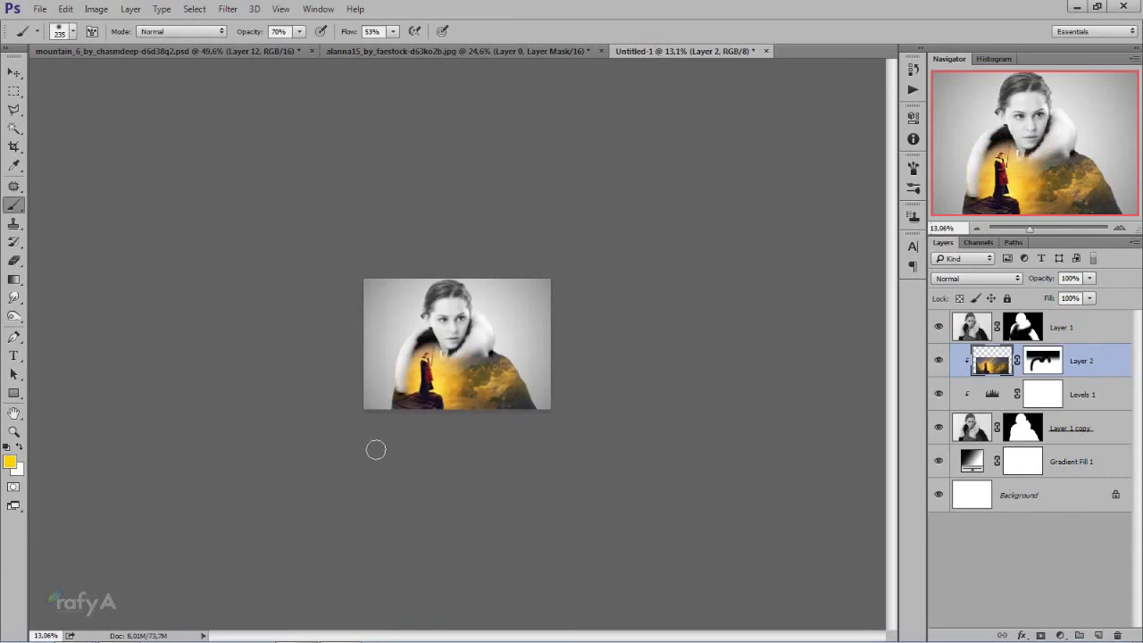
scroll(382, 452, down, 1)
scroll(380, 451, up, 1)
scroll(379, 452, up, 2)
scroll(380, 452, up, 1)
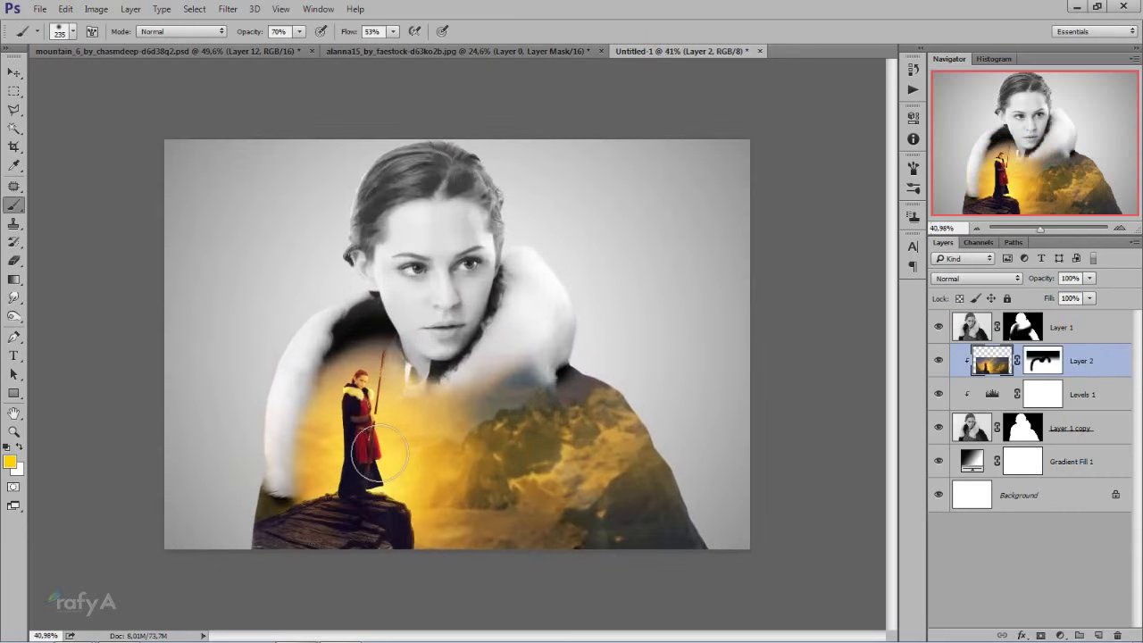
click(1036, 364)
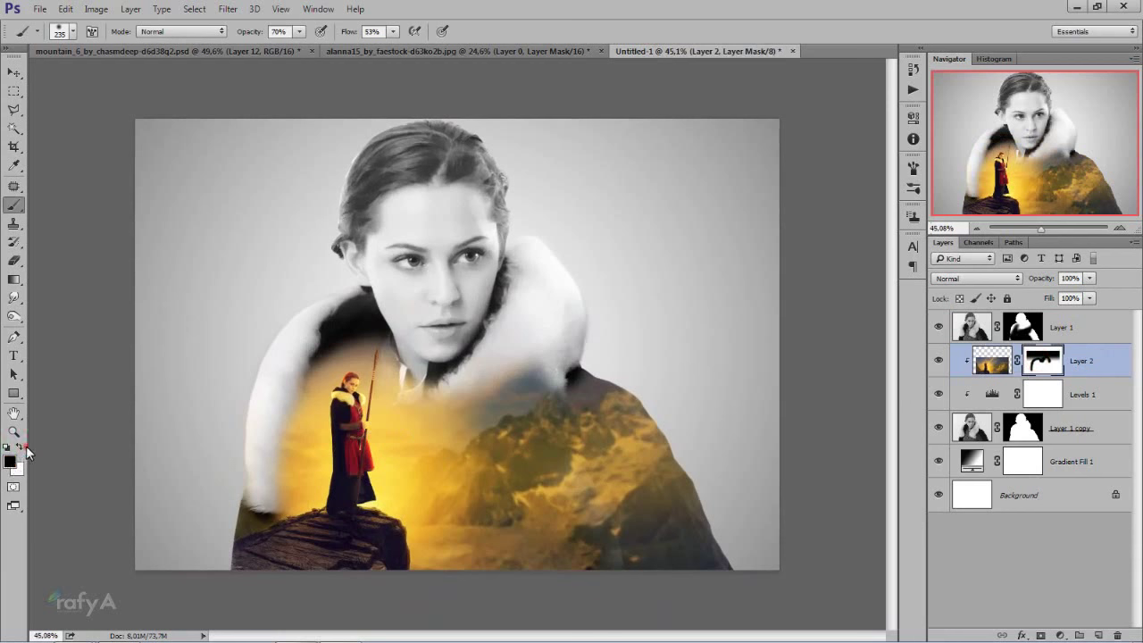
Blend the mountain mask along the fur, showing yellow scenery left of the warrior
mouse_move(523, 375)
mouse_down()
mouse_move(510, 369)
mouse_move(557, 395)
mouse_move(542, 365)
mouse_up()
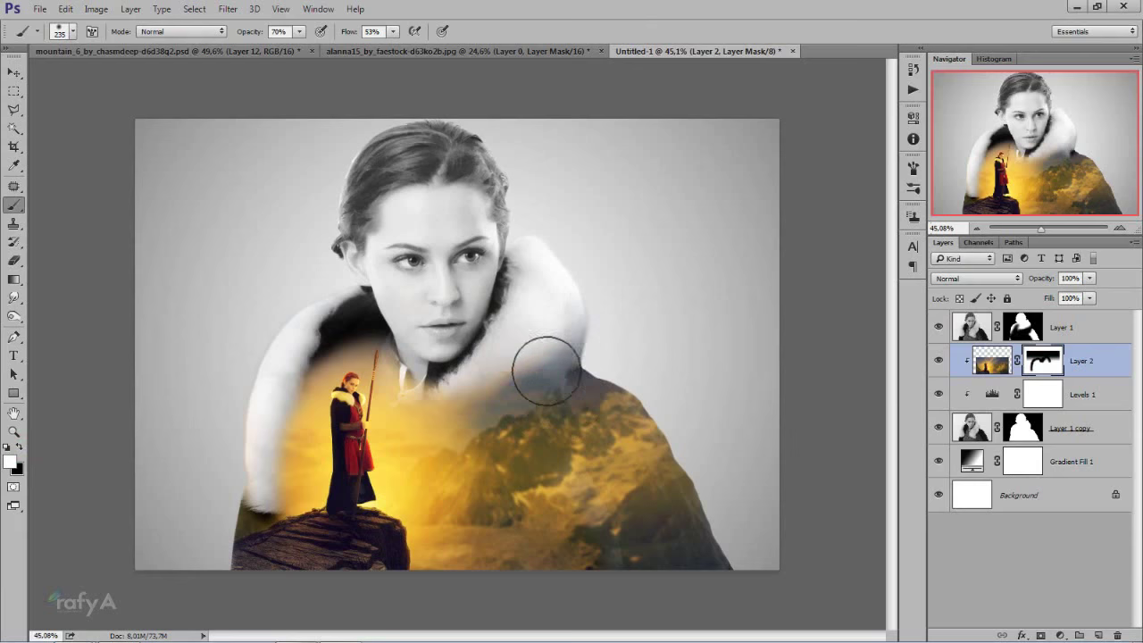
mouse_move(460, 388)
mouse_down()
mouse_move(523, 383)
mouse_move(428, 396)
mouse_move(510, 388)
mouse_up()
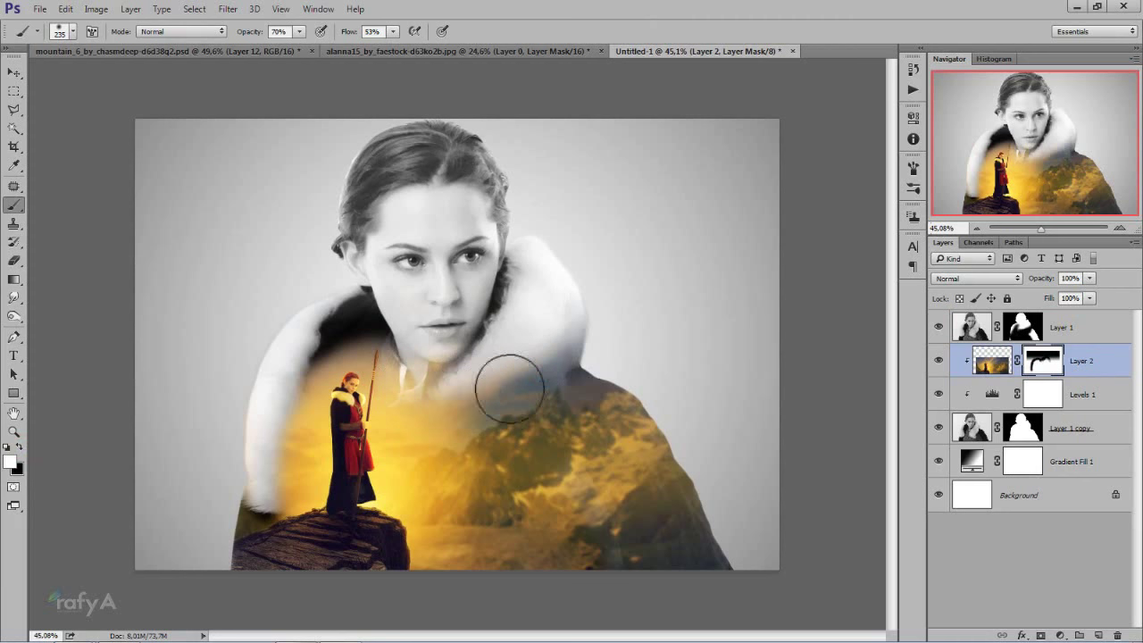
drag(260, 424, 263, 513)
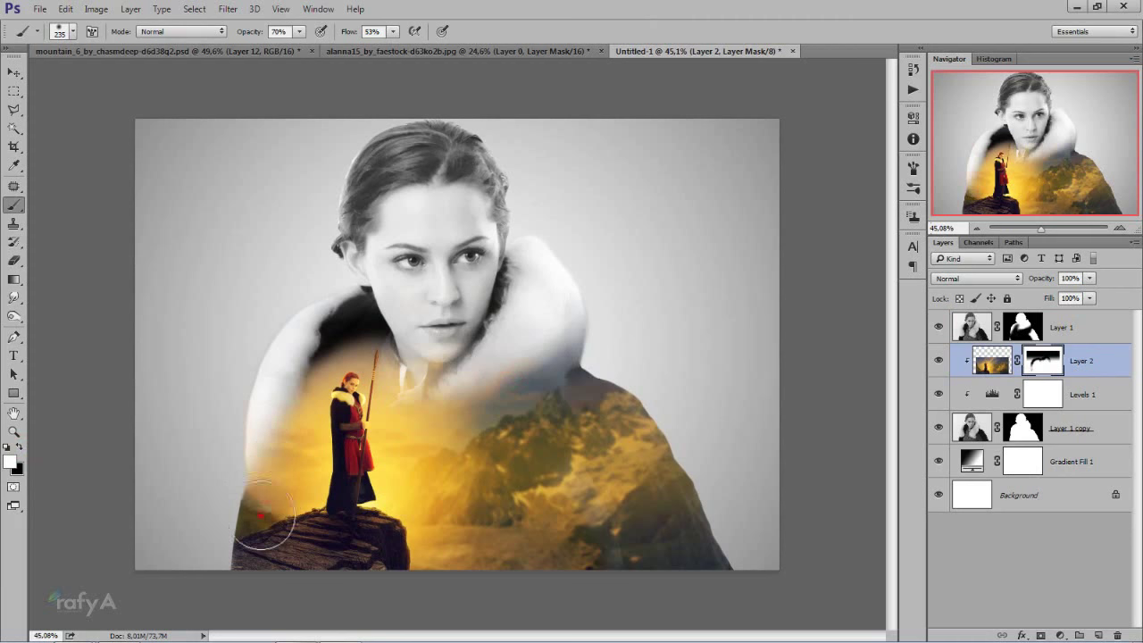
mouse_move(249, 463)
mouse_down()
mouse_move(255, 420)
mouse_move(363, 315)
mouse_move(350, 322)
mouse_move(366, 329)
mouse_move(336, 332)
mouse_move(265, 388)
mouse_move(258, 434)
mouse_move(279, 432)
mouse_move(283, 473)
mouse_up()
mouse_move(284, 465)
mouse_down()
mouse_move(327, 339)
mouse_move(295, 540)
mouse_move(477, 520)
mouse_up()
Paint black on the mask to lightly hide scenery around the chin, neck and right fur
click(20, 448)
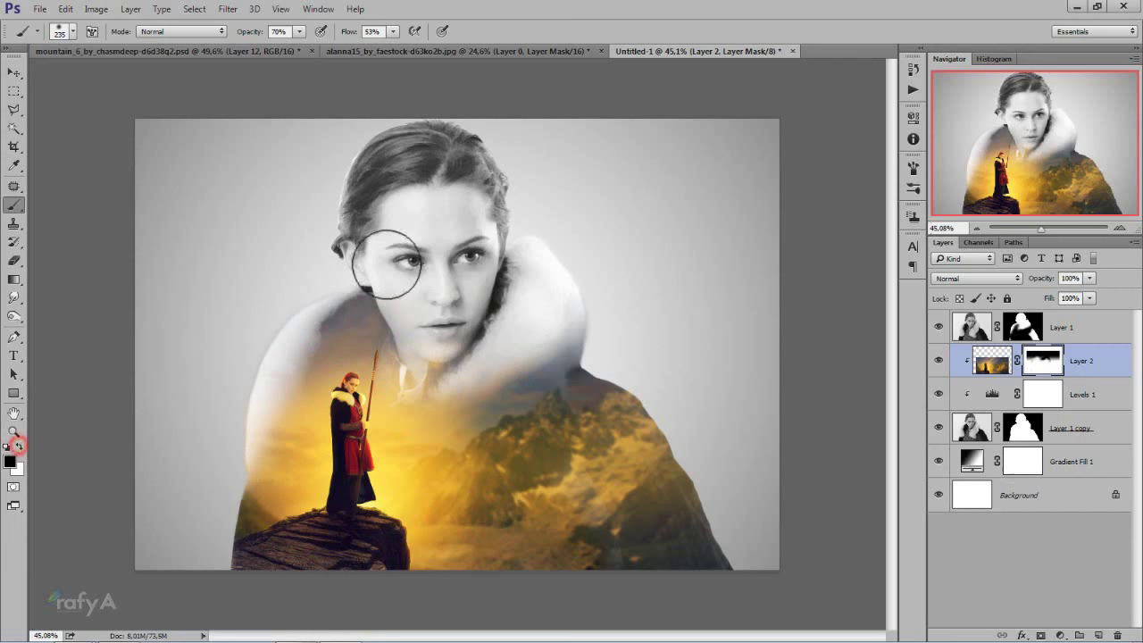
click(222, 416)
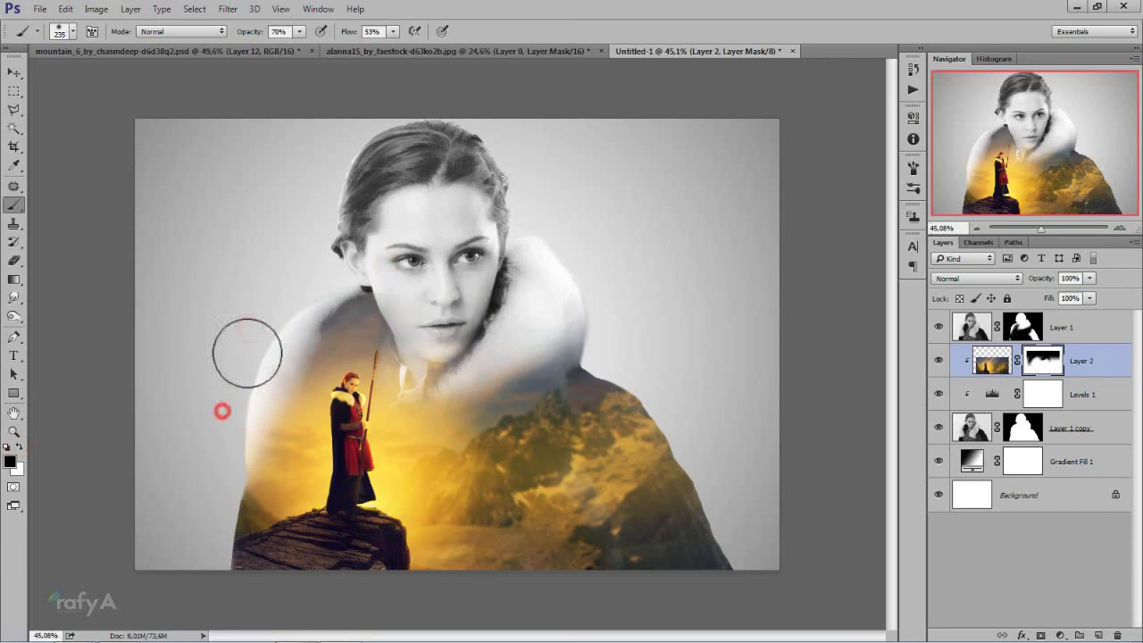
click(349, 248)
click(395, 274)
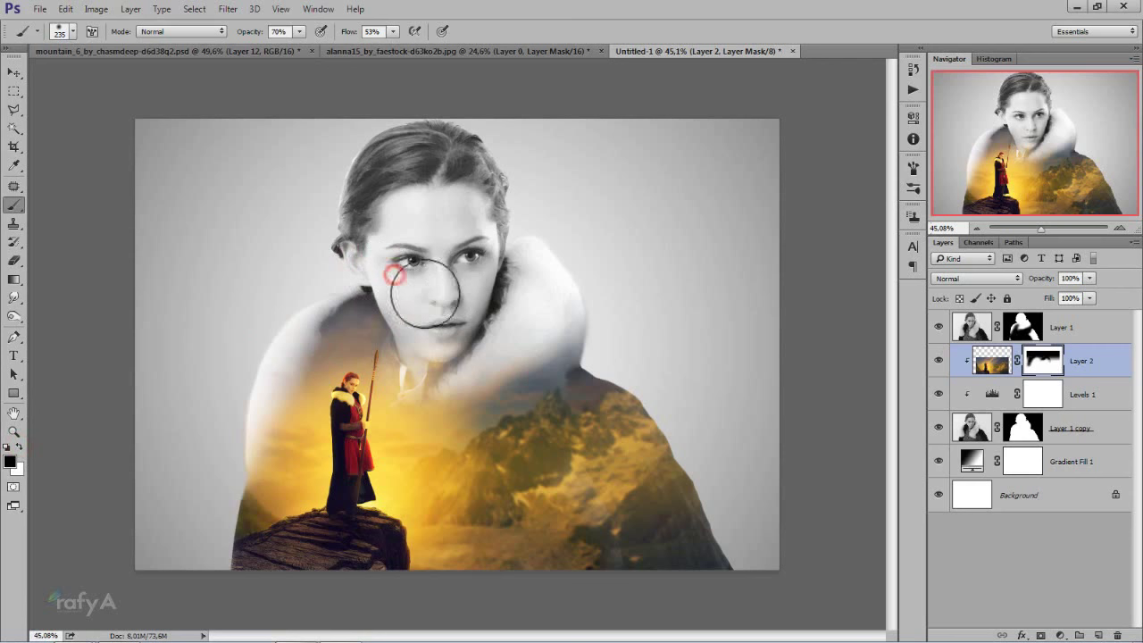
drag(394, 275, 534, 314)
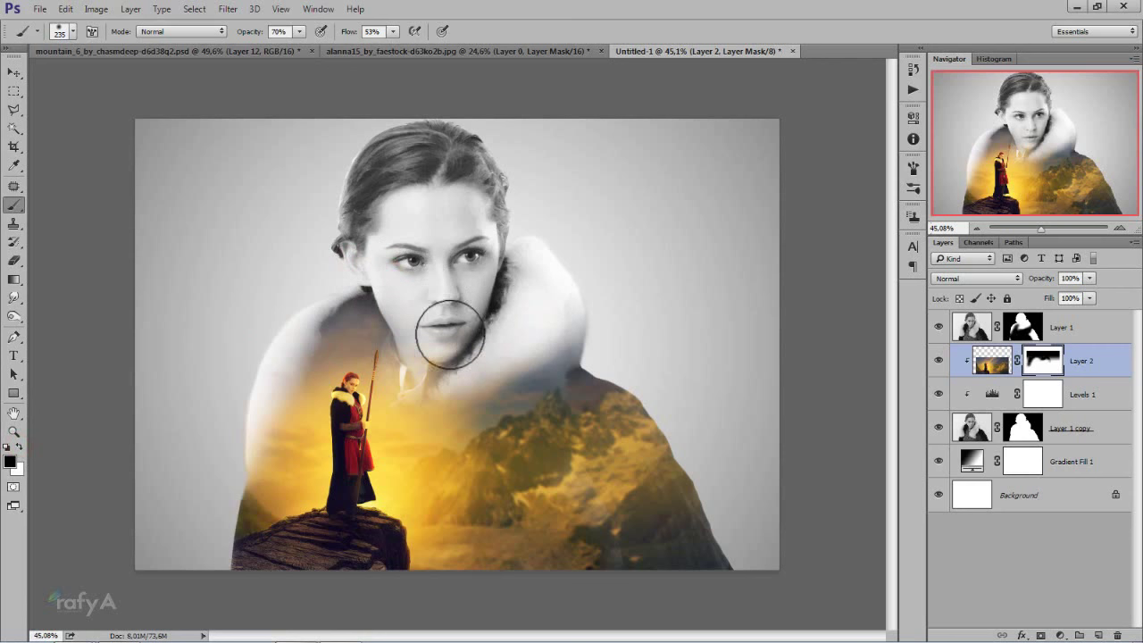
drag(431, 316, 435, 332)
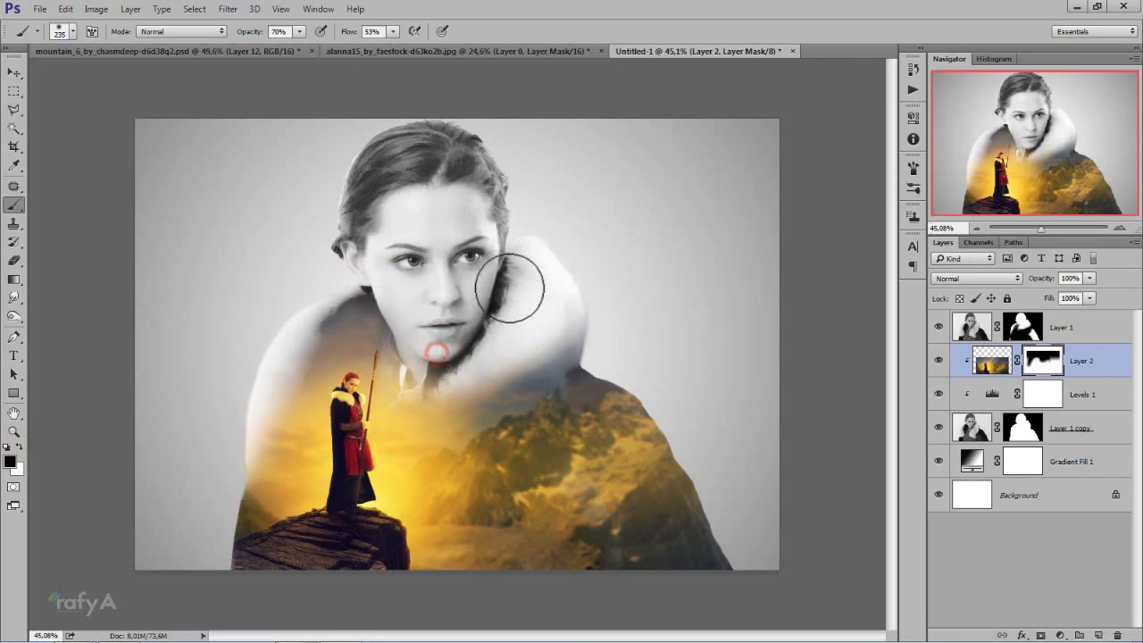
drag(543, 304, 604, 324)
click(589, 288)
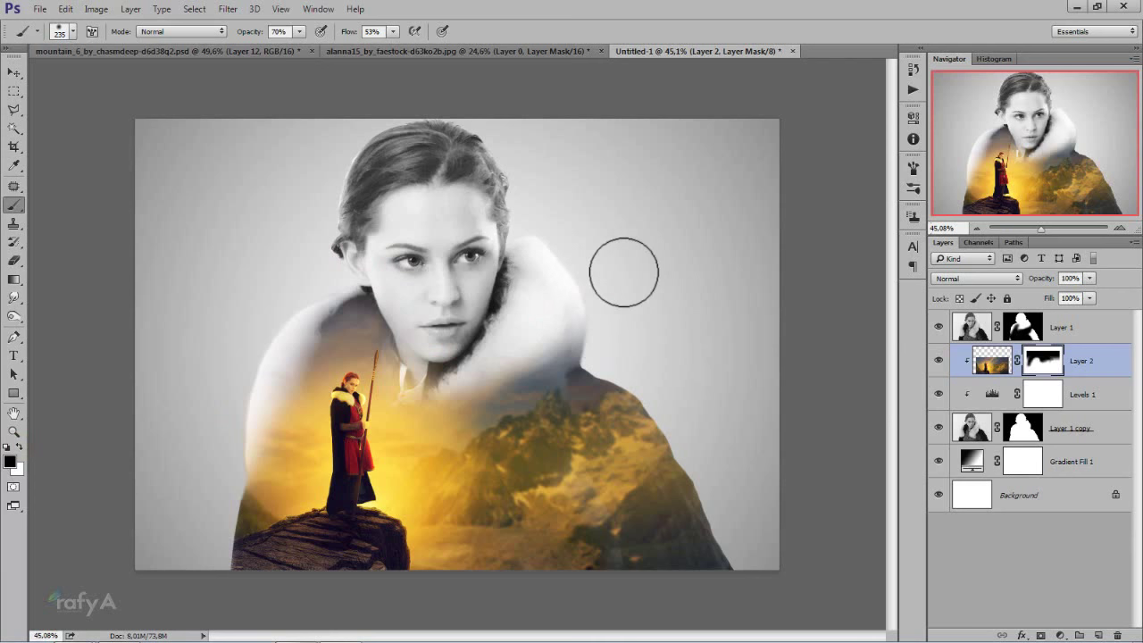
key(ctrl+minus)
key(ctrl+minus)
key(ctrl+minus)
key(ctrl+minus)
key(ctrl+minus)
key(ctrl+minus)
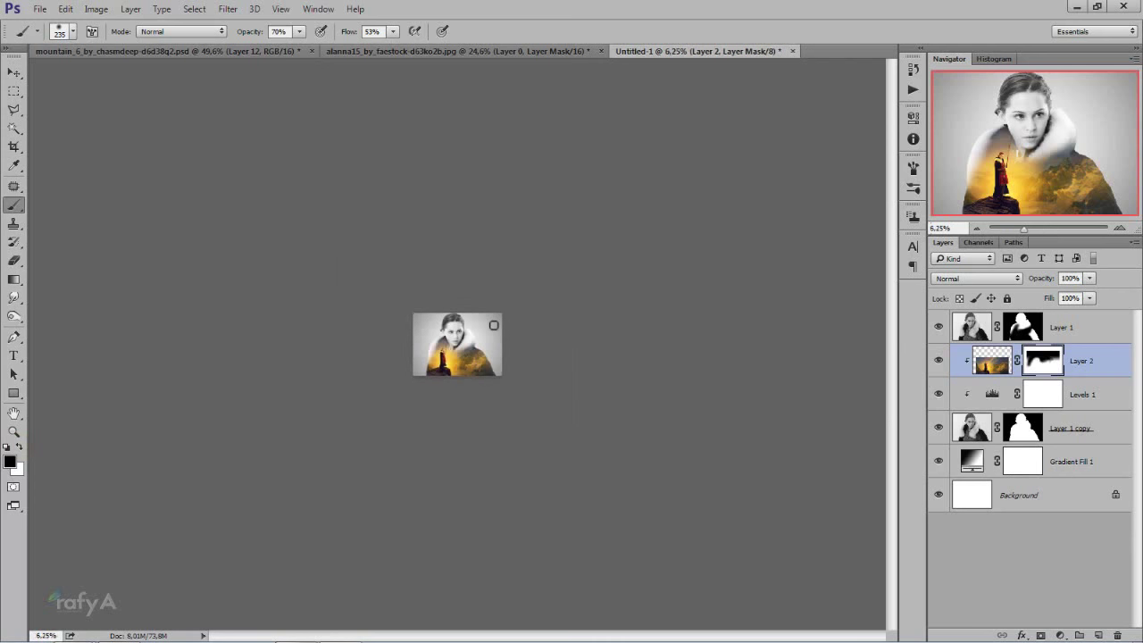
key(ctrl+plus)
key(ctrl+plus)
key(ctrl+plus)
key(ctrl+plus)
key(ctrl+plus)
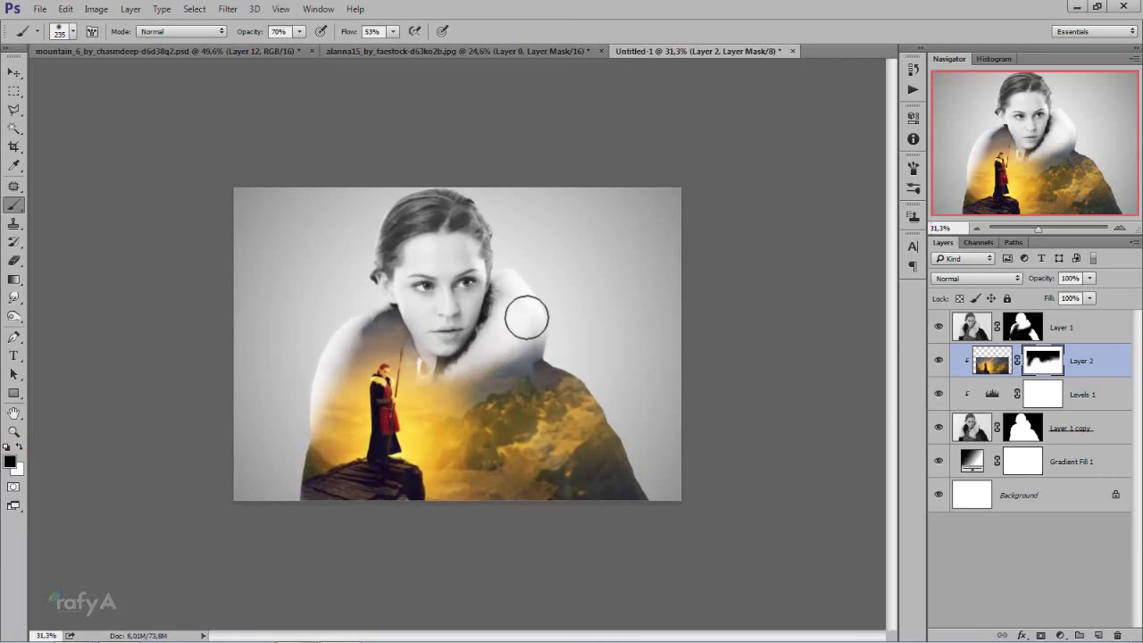
scroll(526, 317, up, 2)
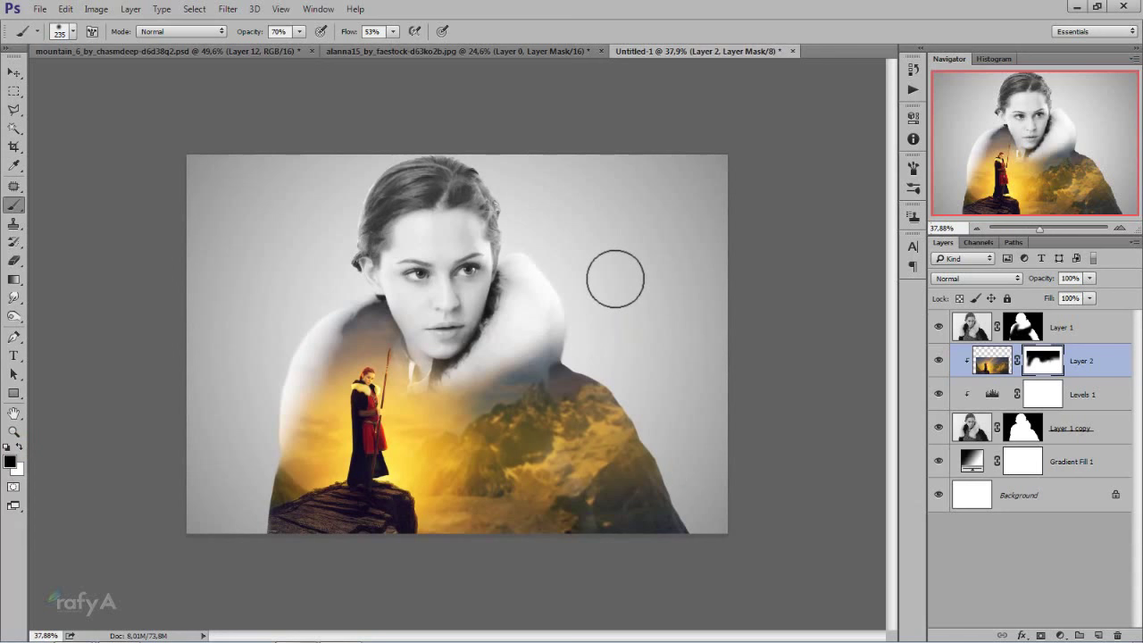
scroll(615, 279, up, 1)
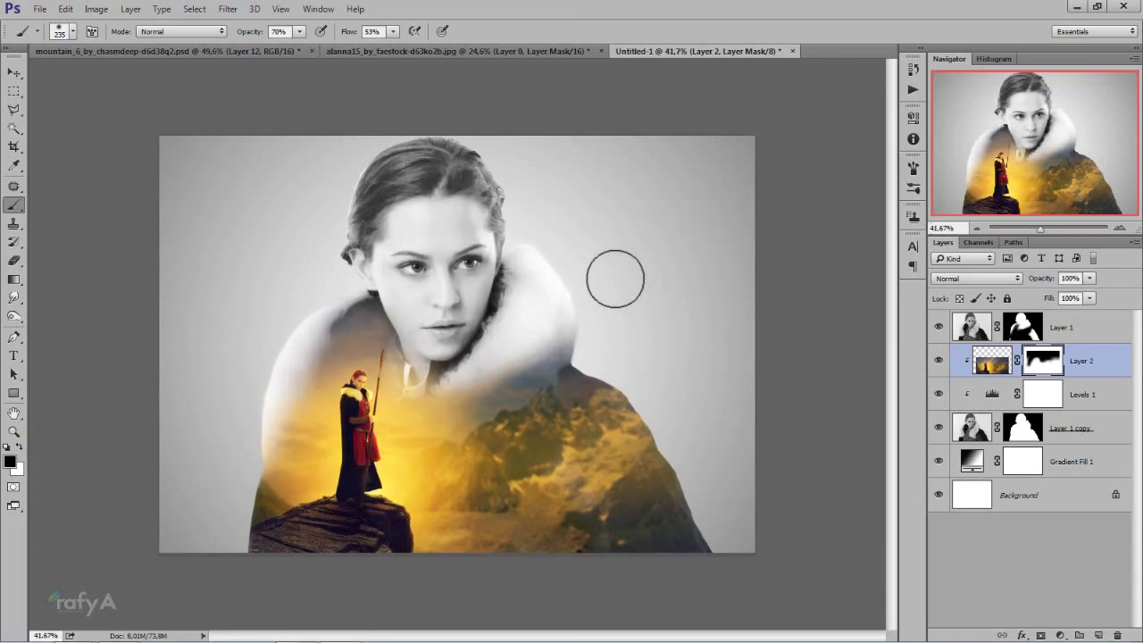
scroll(616, 279, down, 1)
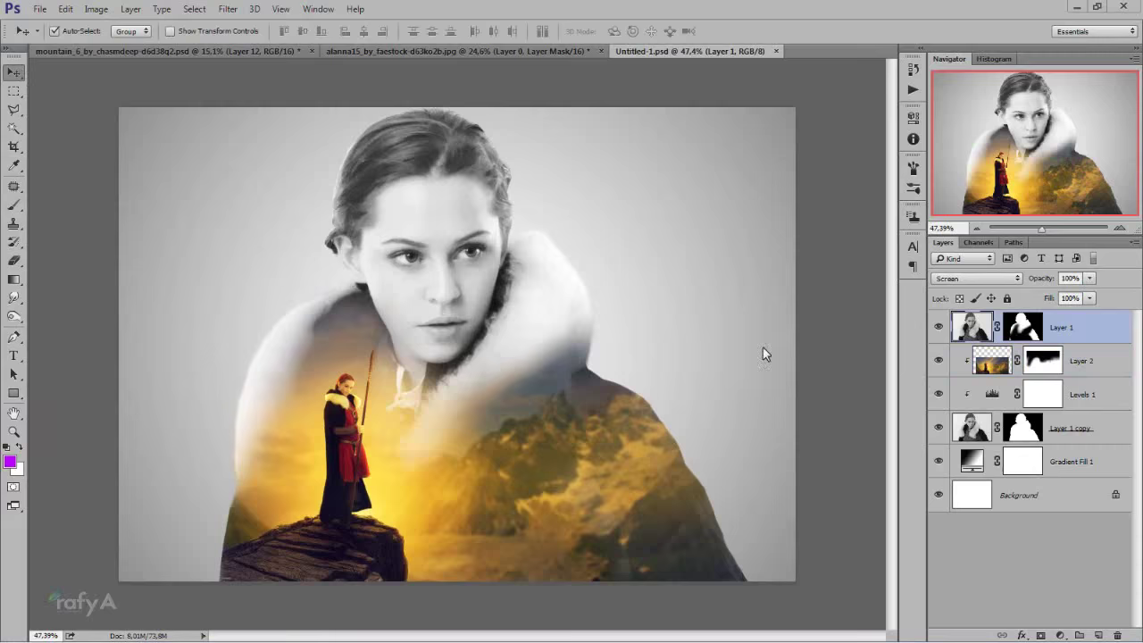
Lower Layer 1's opacity to 72% and add a new empty Layer 3 on top
click(1078, 331)
click(1090, 278)
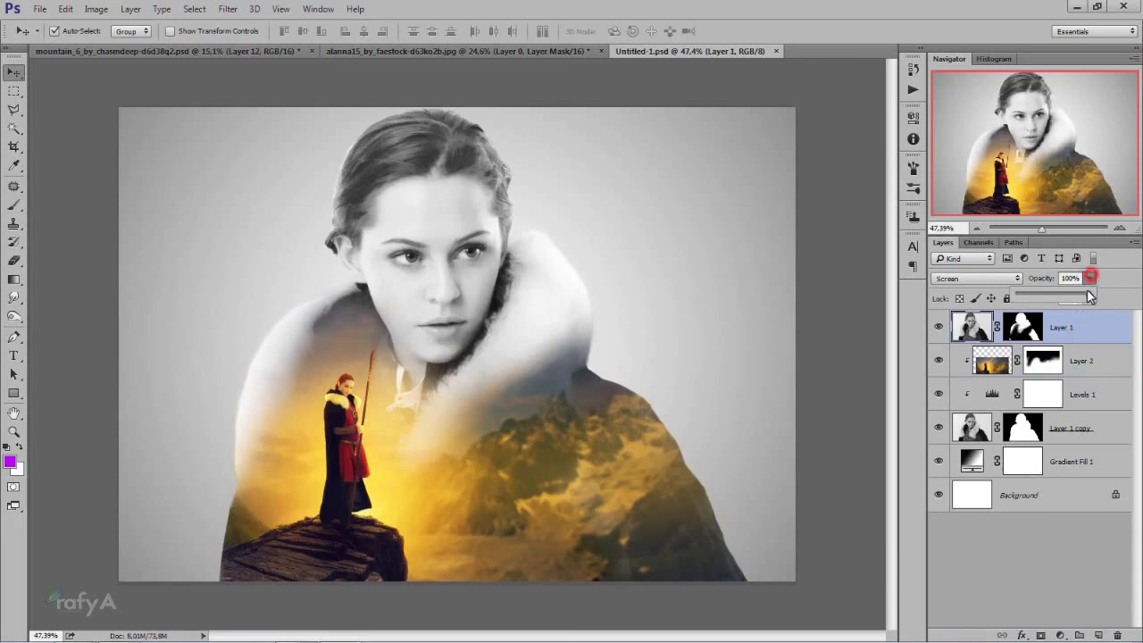
drag(1063, 298, 1071, 300)
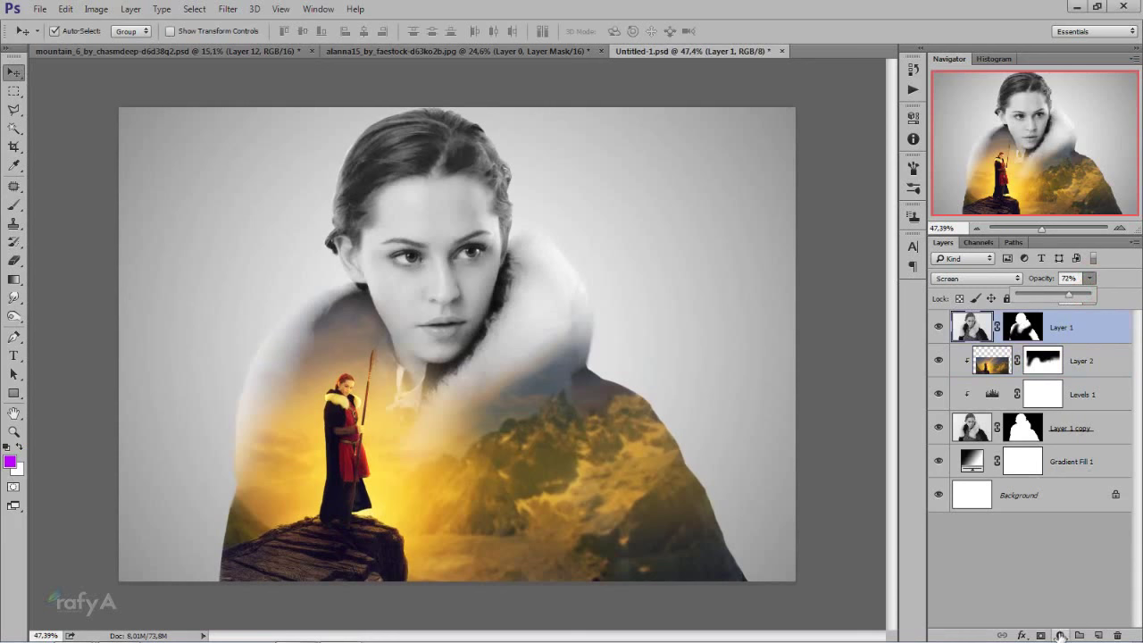
click(1098, 634)
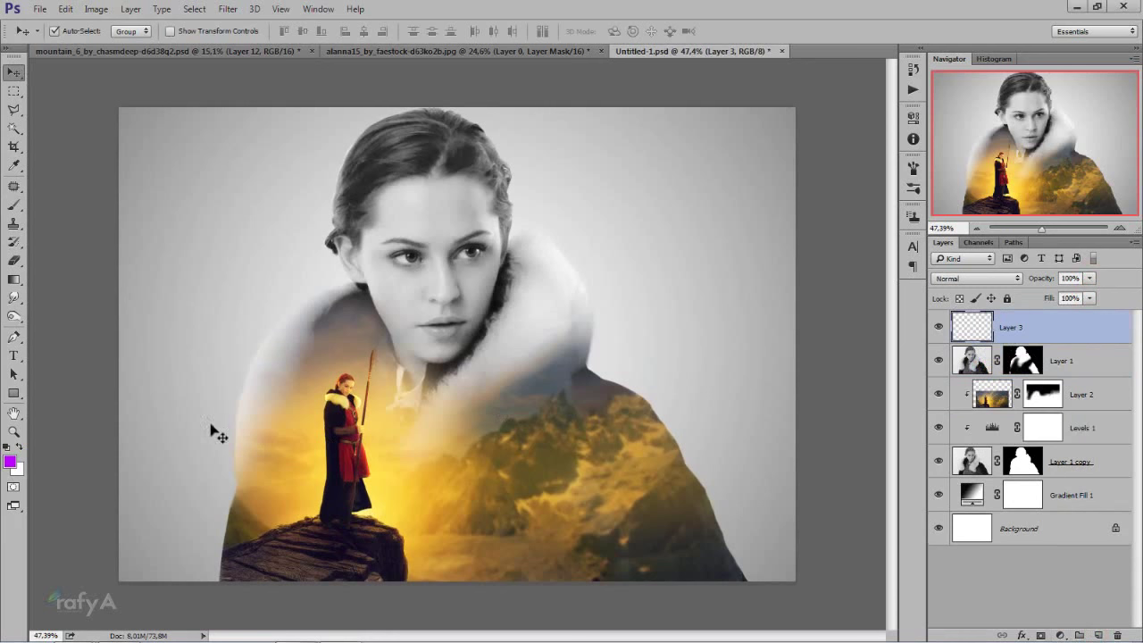
Set the foreground to yellow ffde00 and drag a radial gradient around the figure's feet
click(10, 461)
drag(855, 457, 857, 459)
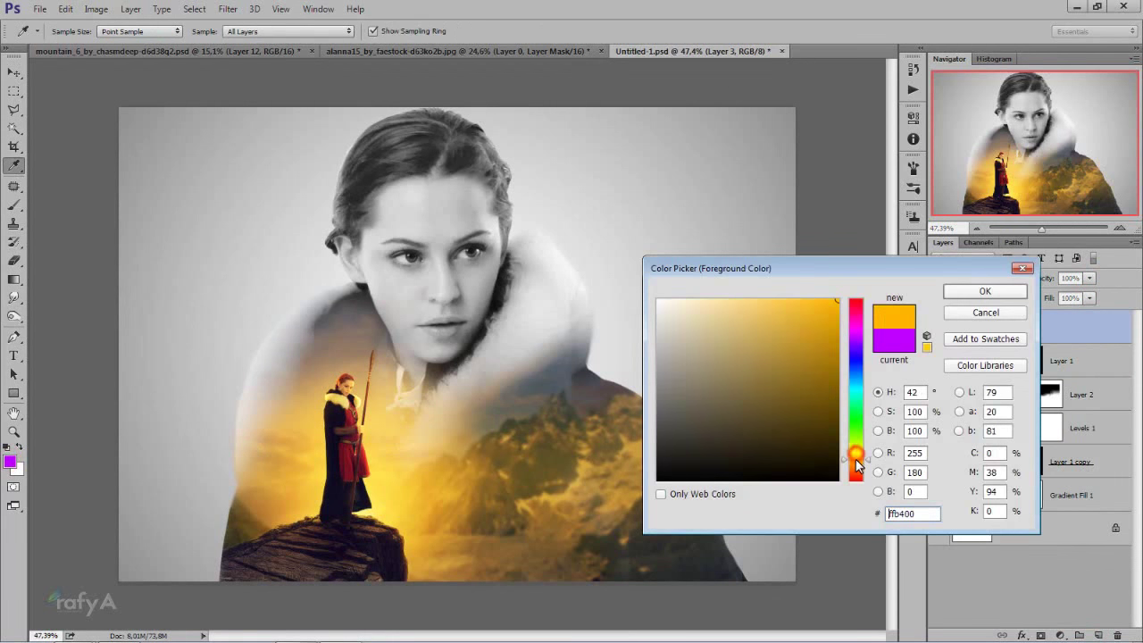
click(982, 293)
click(13, 278)
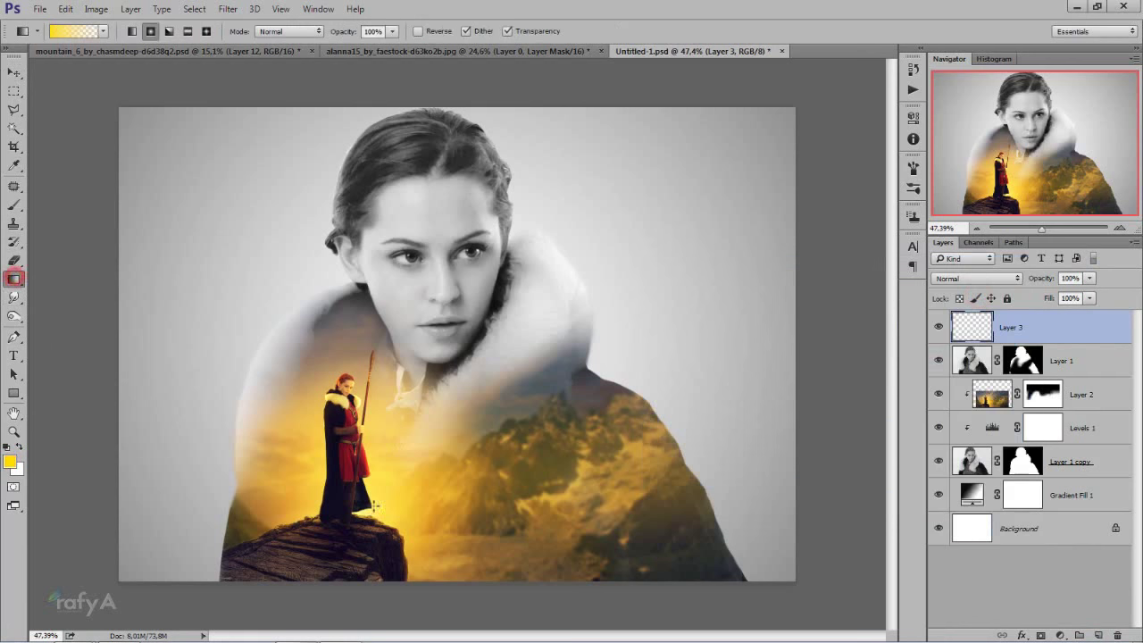
drag(375, 505, 367, 611)
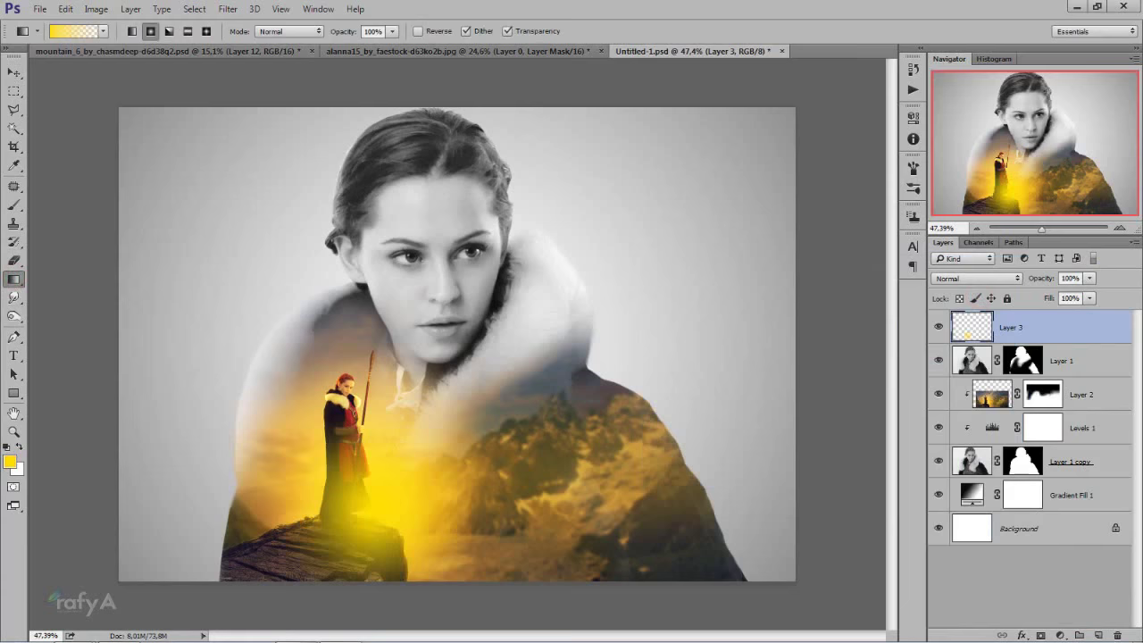
Set Layer 3 to Screen blend mode at 46% opacity
click(973, 278)
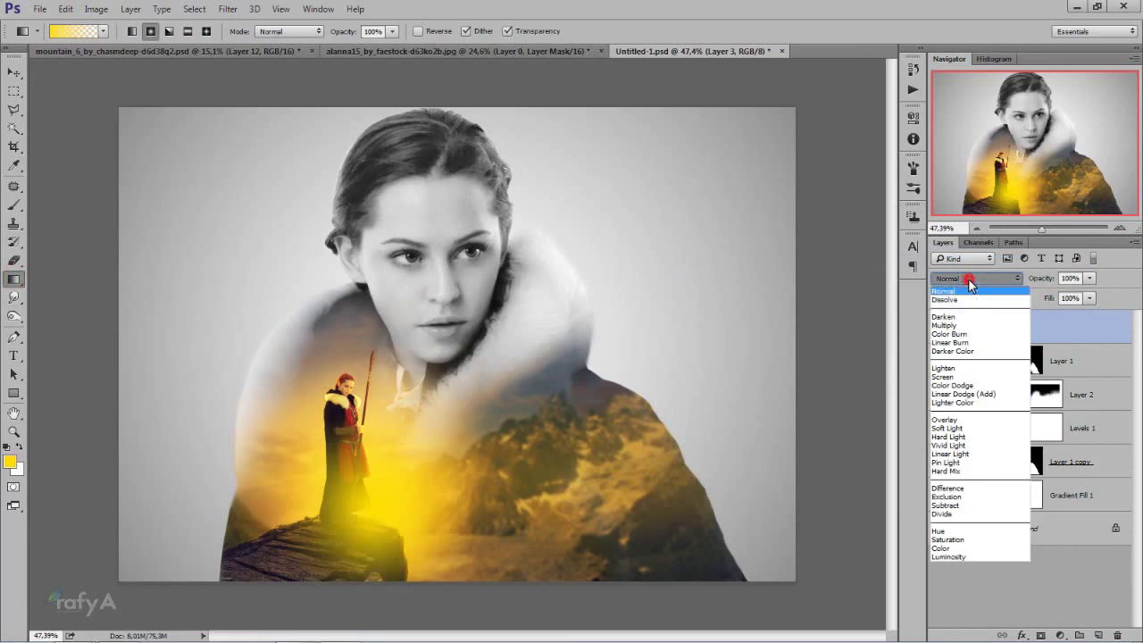
click(996, 378)
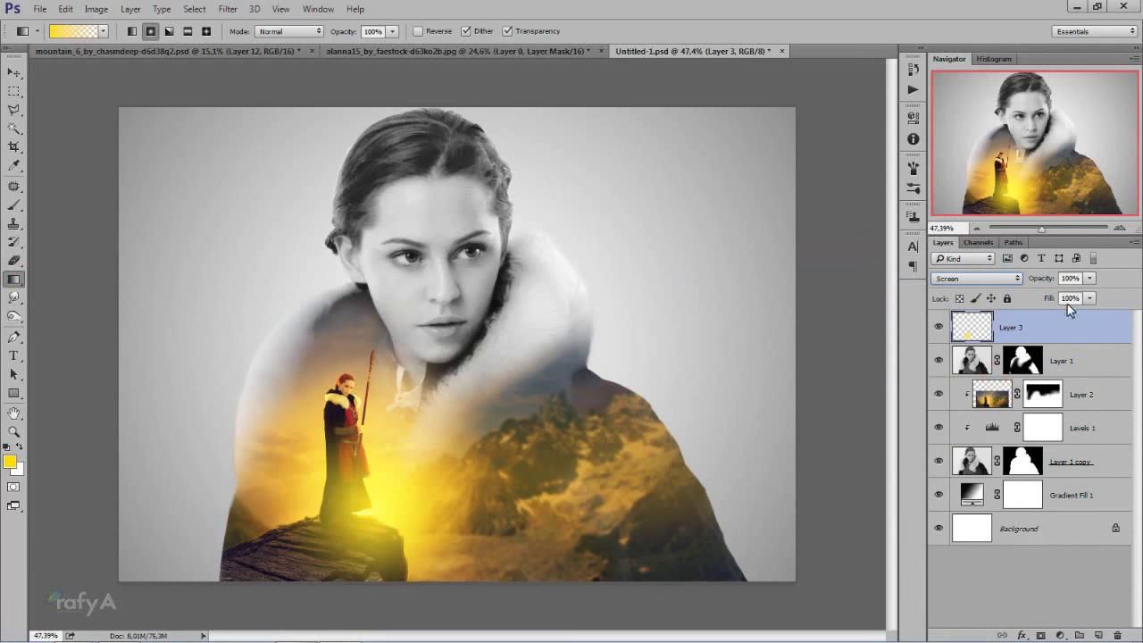
click(1090, 278)
drag(1083, 296, 1051, 295)
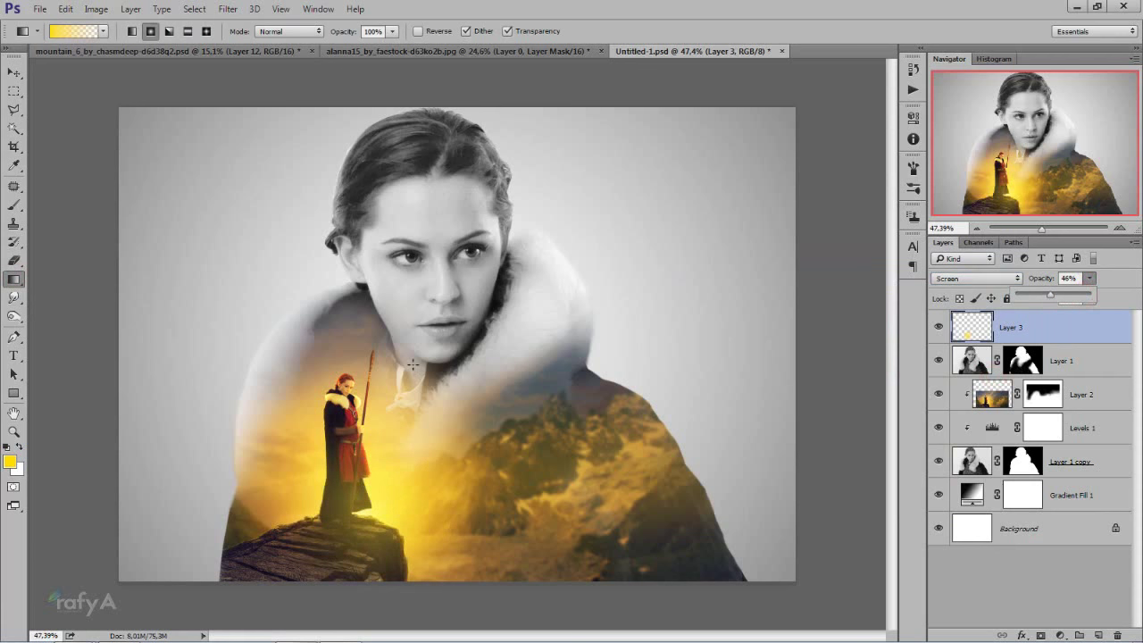
Change the foreground colour to purple
click(10, 460)
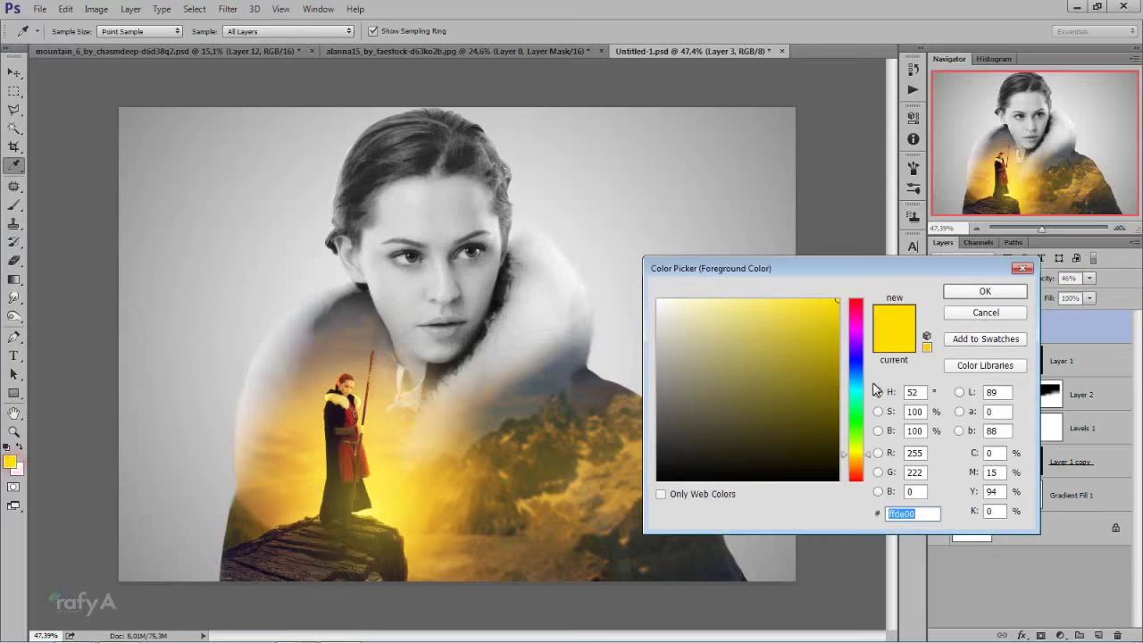
click(856, 339)
drag(856, 337, 856, 341)
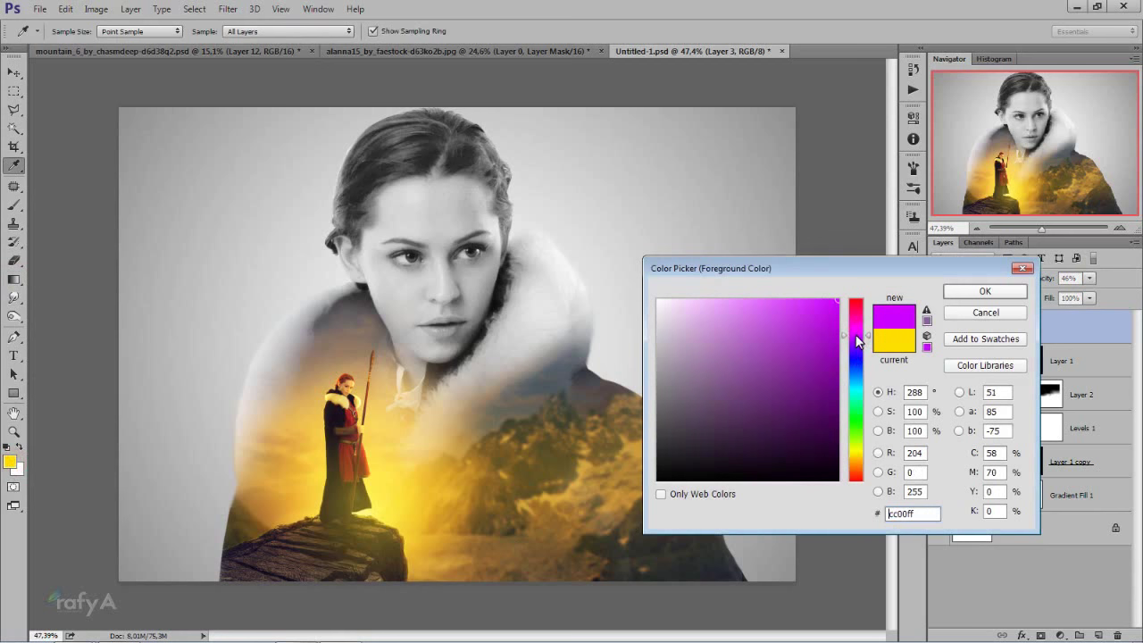
click(984, 291)
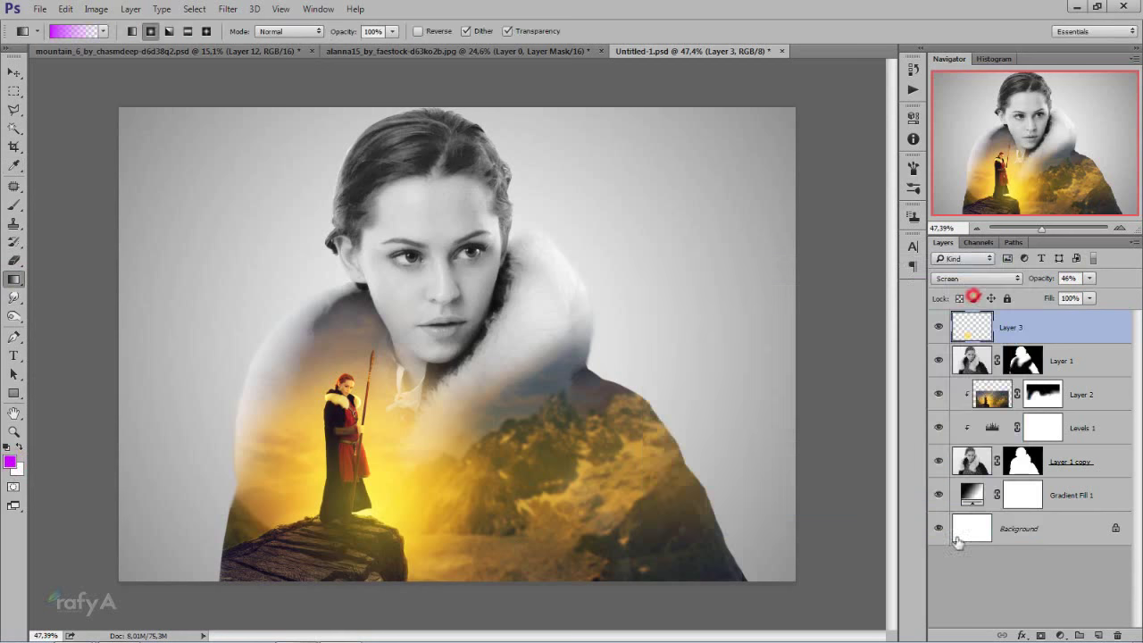
On a new layer, paint a purple radial glow beside the head with a pale-pink f7d6ff highlight
click(1099, 632)
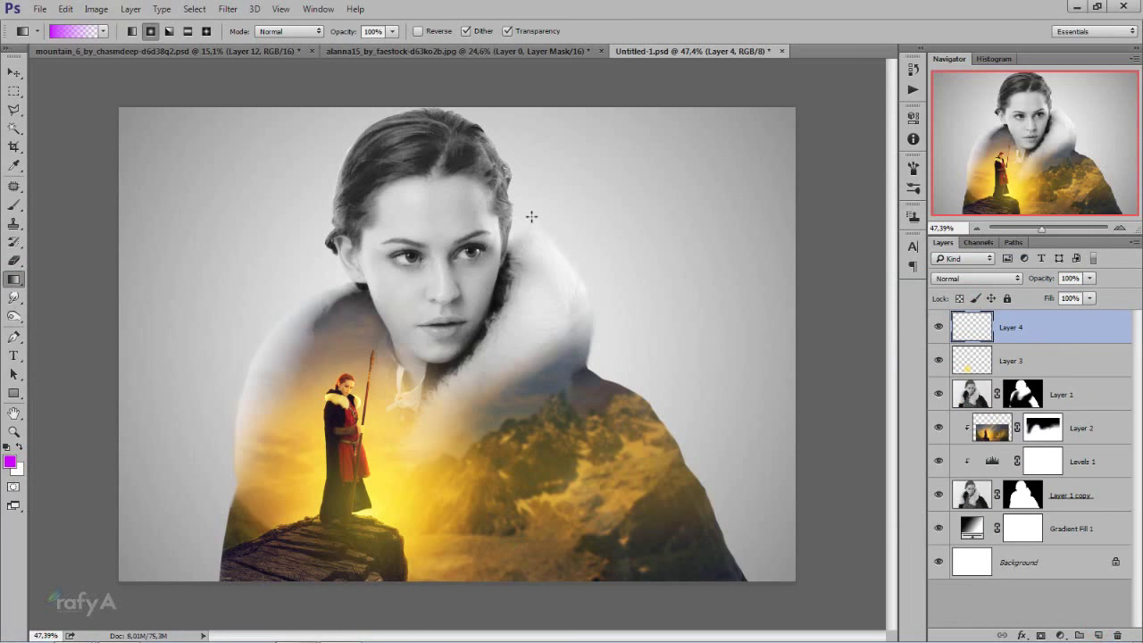
drag(534, 214, 656, 407)
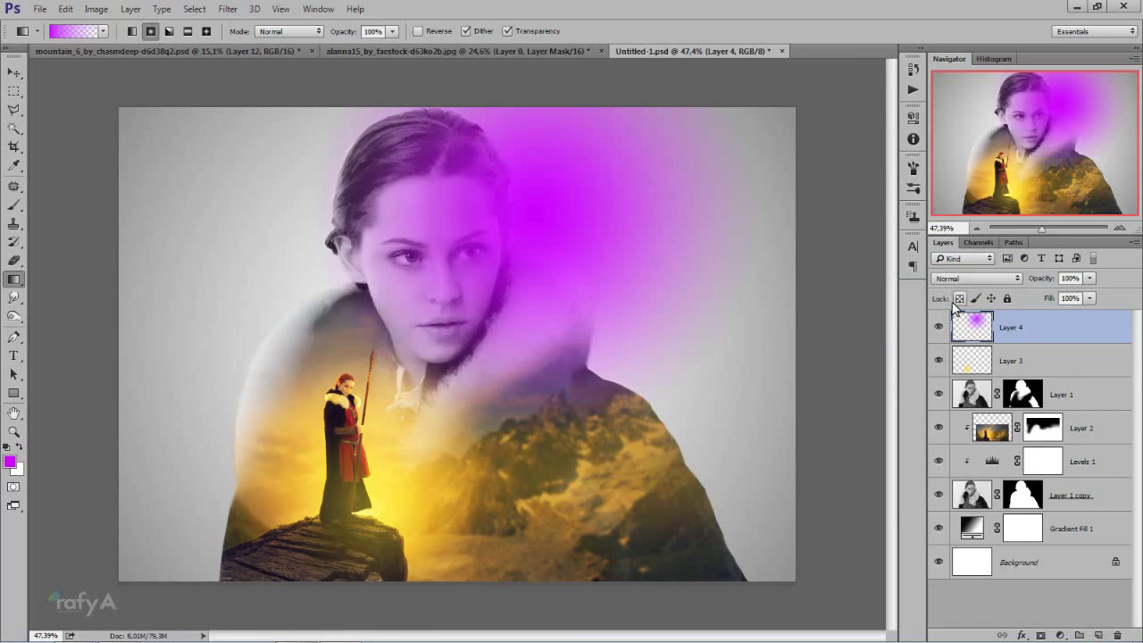
click(10, 461)
click(709, 311)
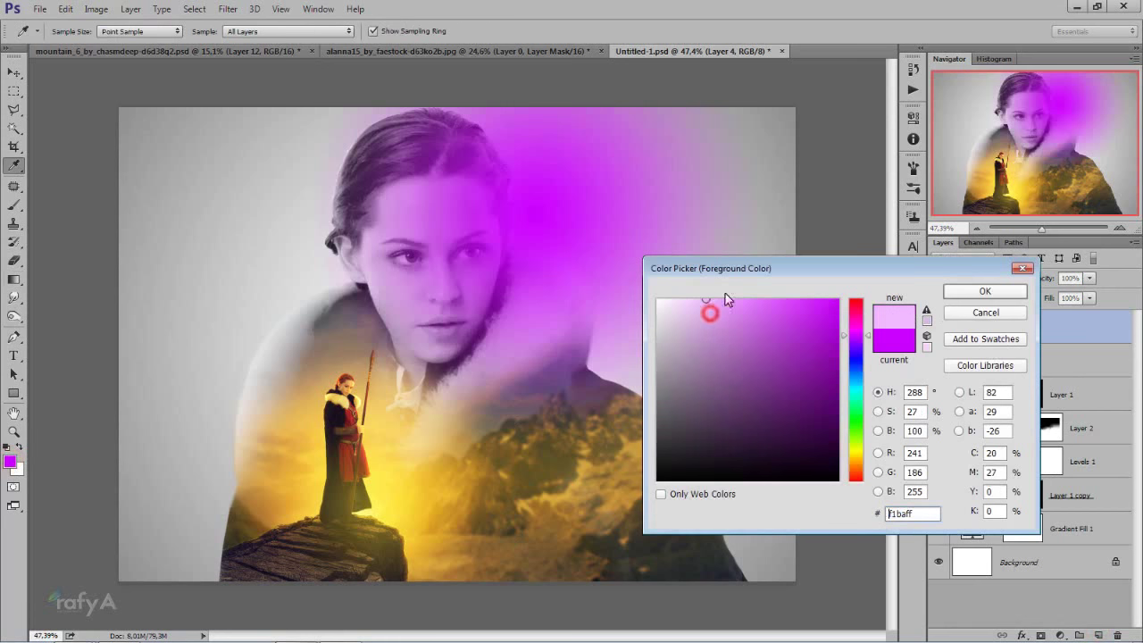
click(686, 297)
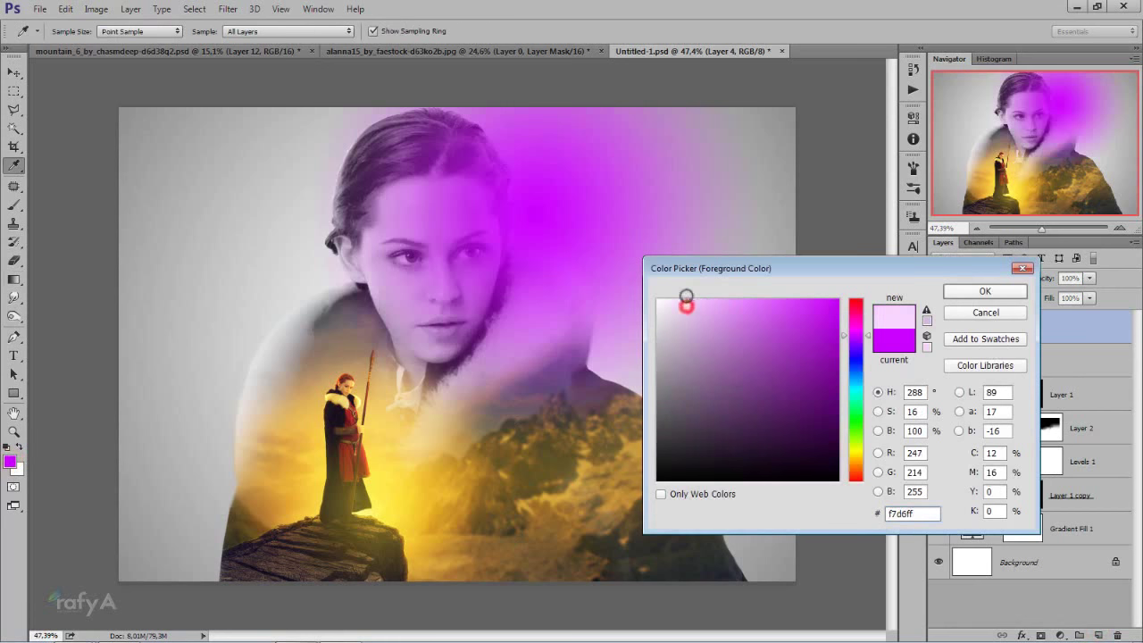
click(953, 293)
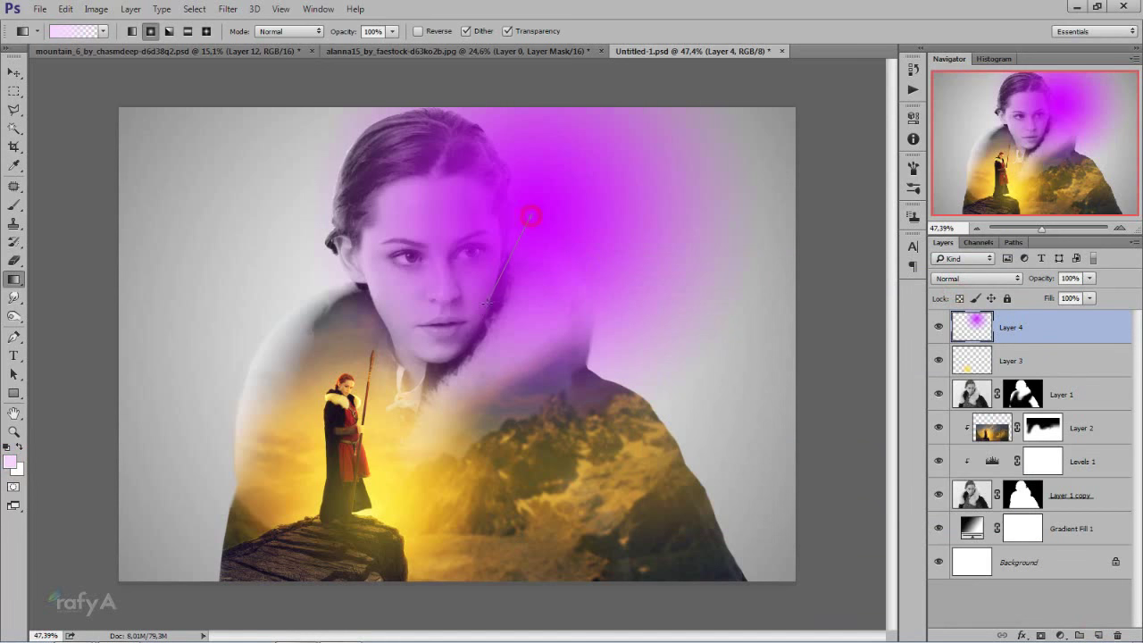
drag(487, 303, 464, 336)
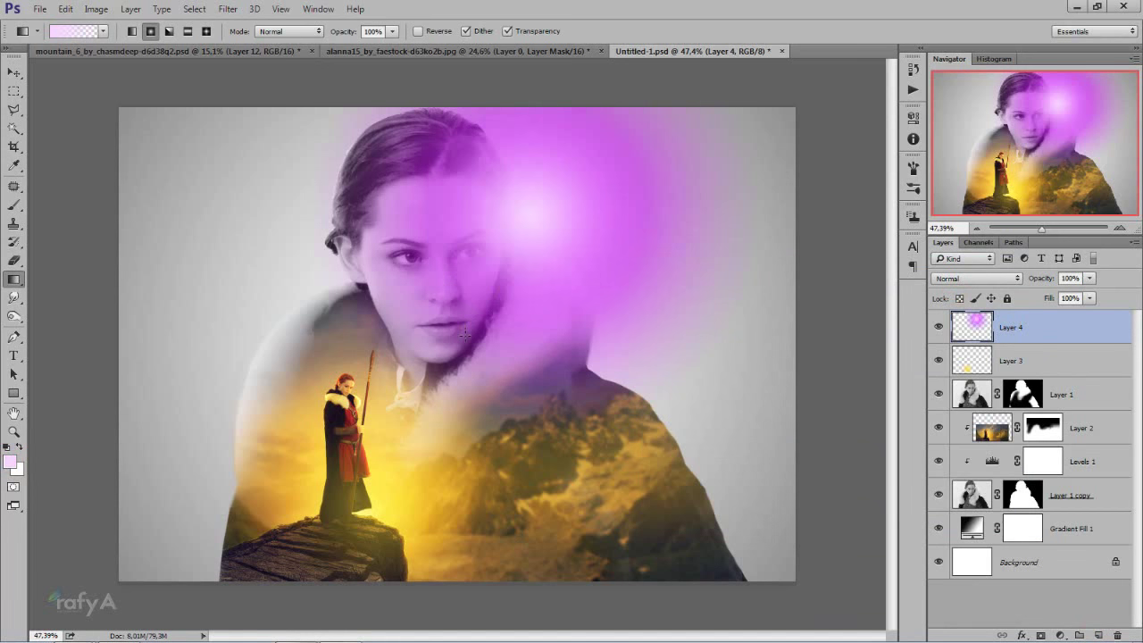
Set Layer 4 to Screen and shrink the glow slightly into place with Free Transform
click(979, 275)
click(993, 376)
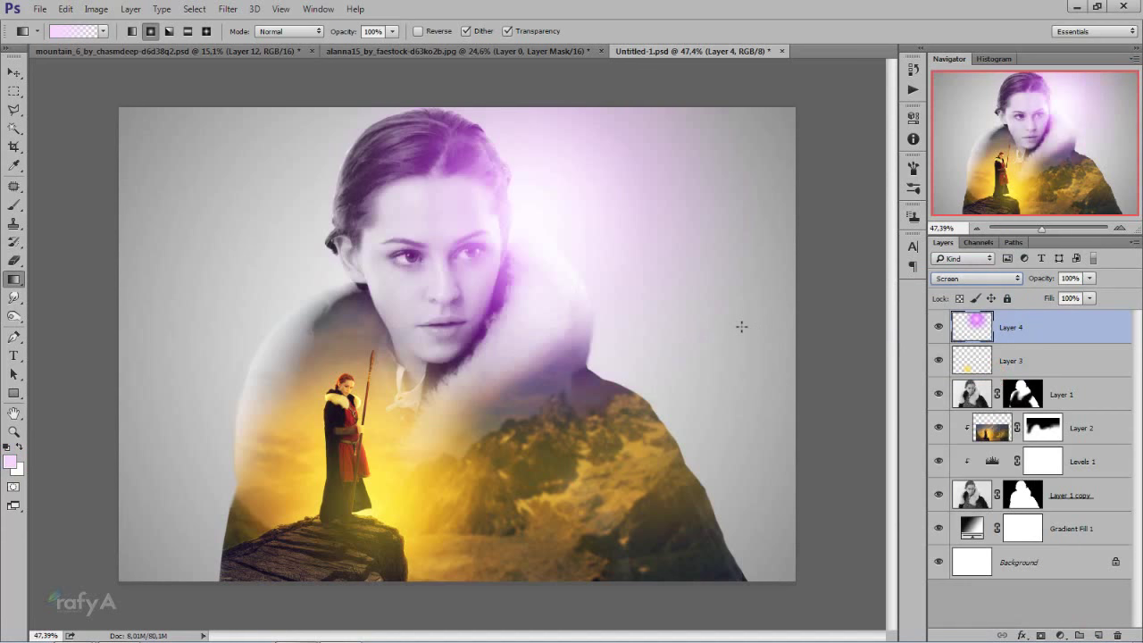
key(ctrl+t)
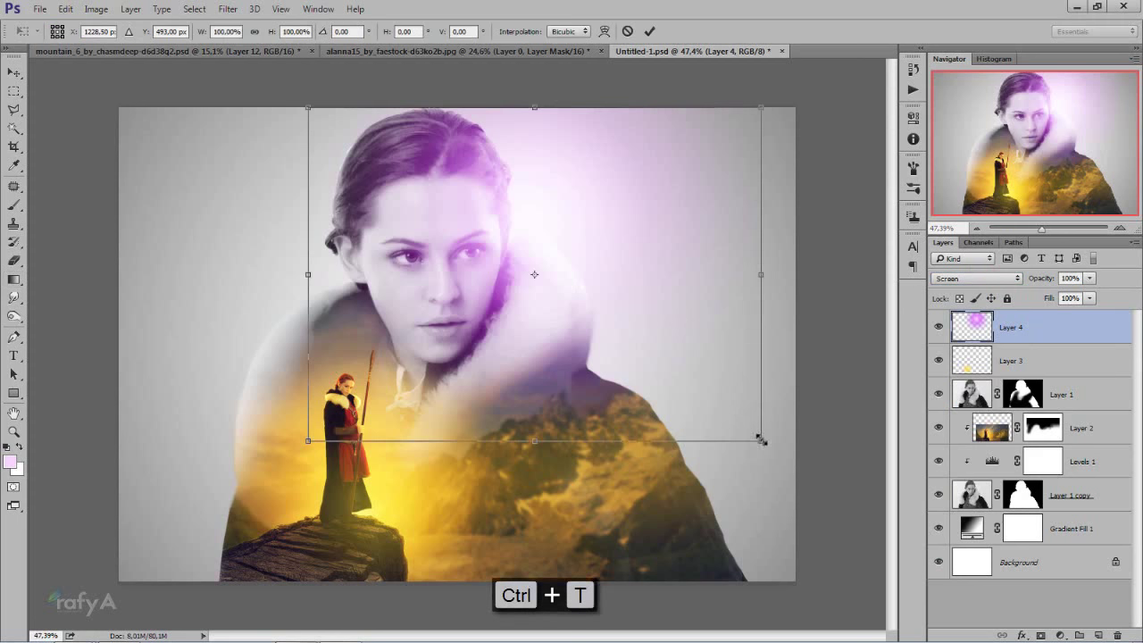
drag(760, 438, 740, 415)
drag(635, 339, 650, 346)
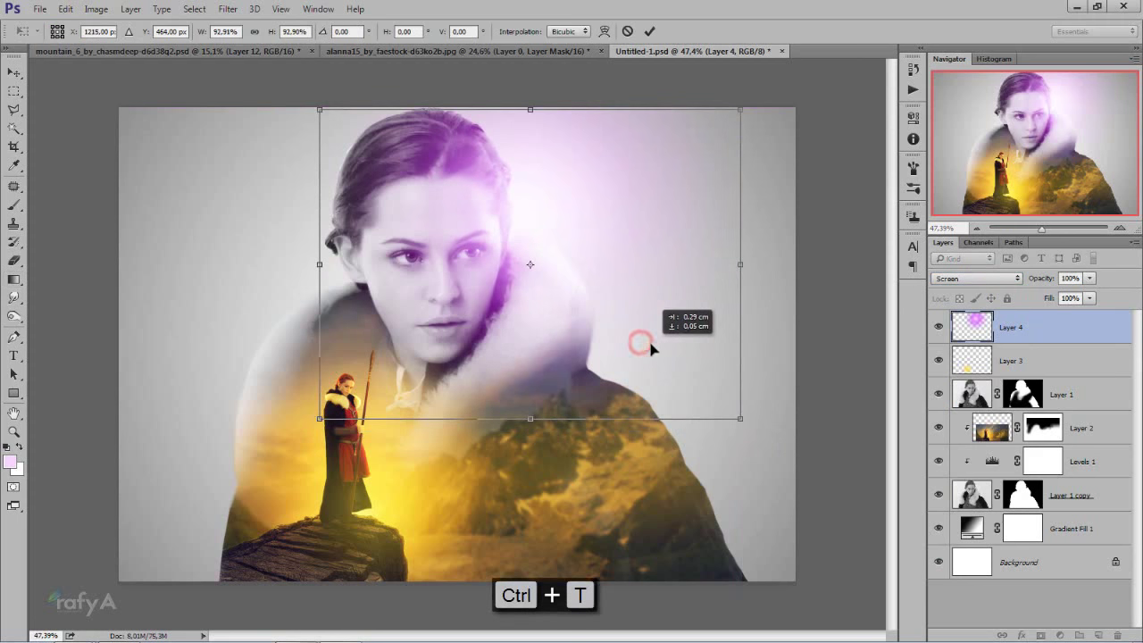
key(Return)
Return to the Gradient tool and zoom out to view the whole poster
key(g)
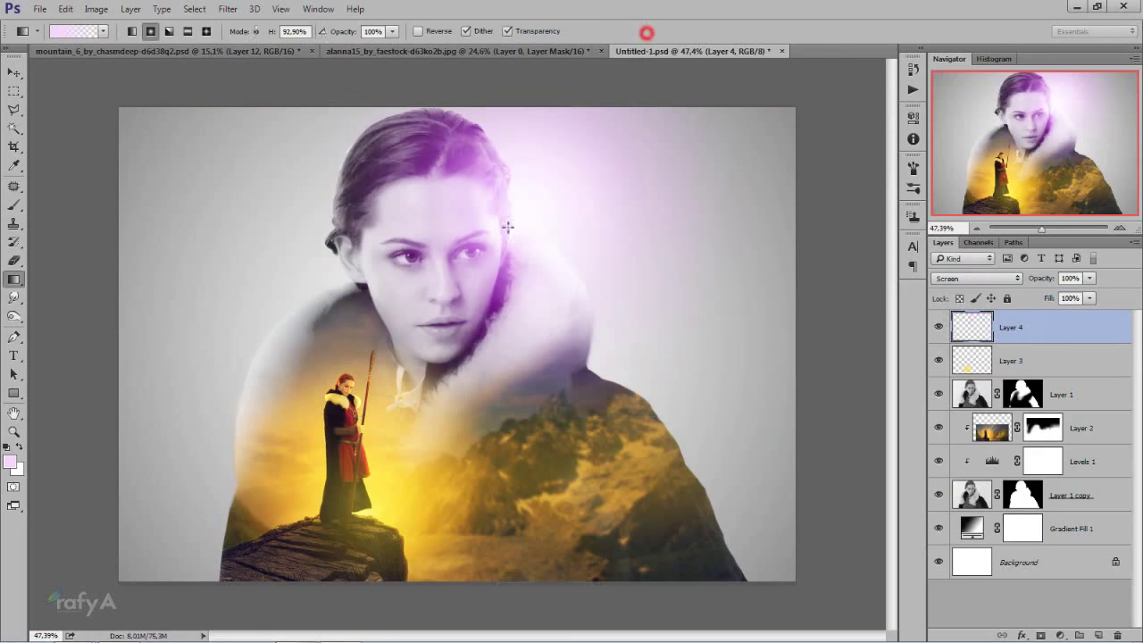
key(ctrl+minus)
scroll(498, 295, down, 3)
scroll(497, 297, down, 3)
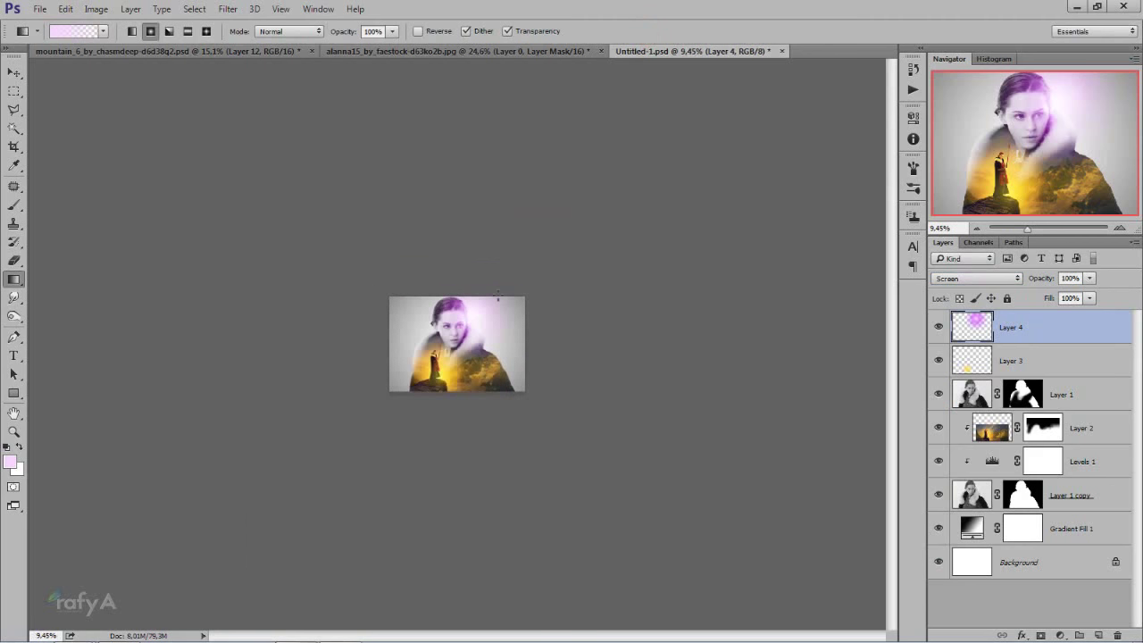
scroll(497, 295, up, 1)
scroll(497, 294, up, 2)
scroll(498, 295, up, 1)
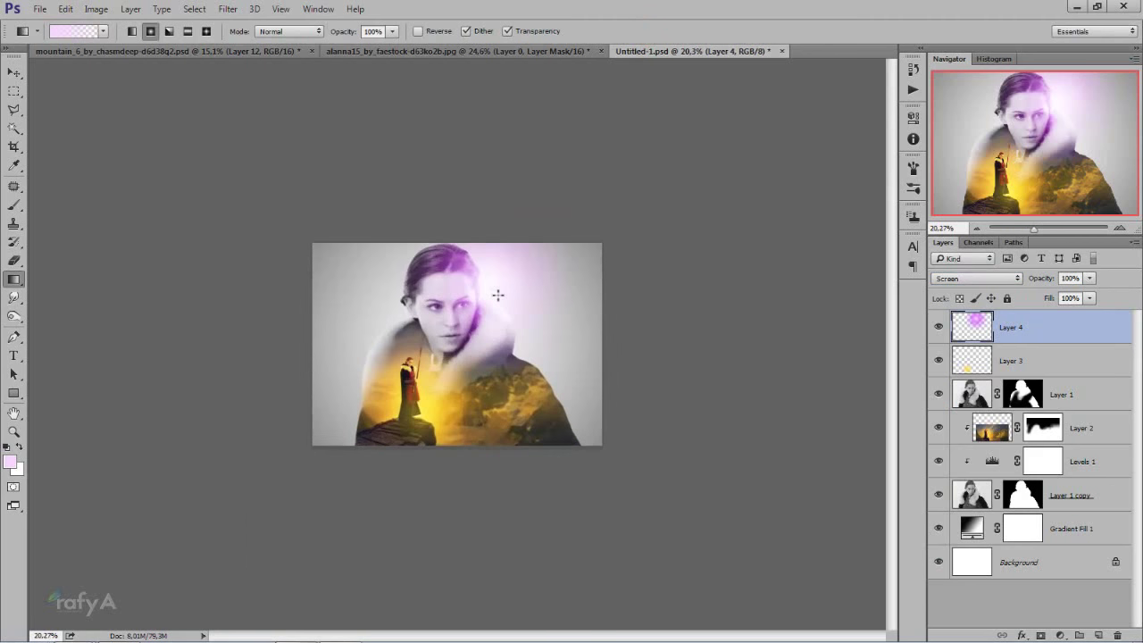
scroll(497, 294, up, 2)
scroll(498, 295, up, 1)
scroll(497, 294, up, 1)
scroll(497, 294, up, 1)
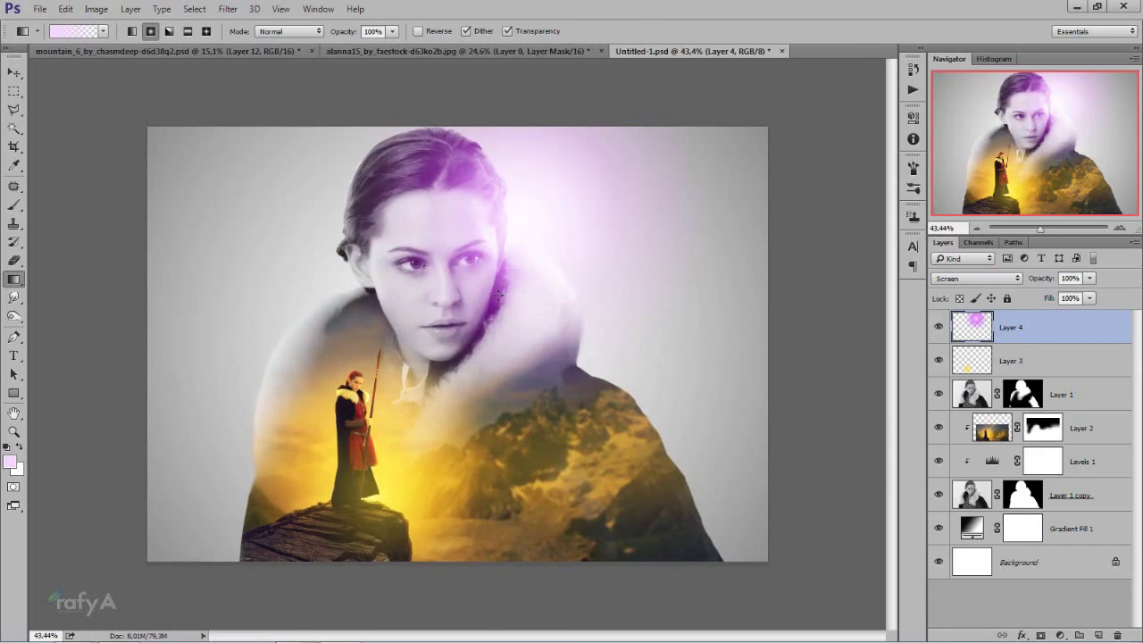
Add Levels above Layer 4: Blue output black 40, midtones 0.73; Red output black 19
click(1061, 327)
click(1060, 635)
click(1025, 396)
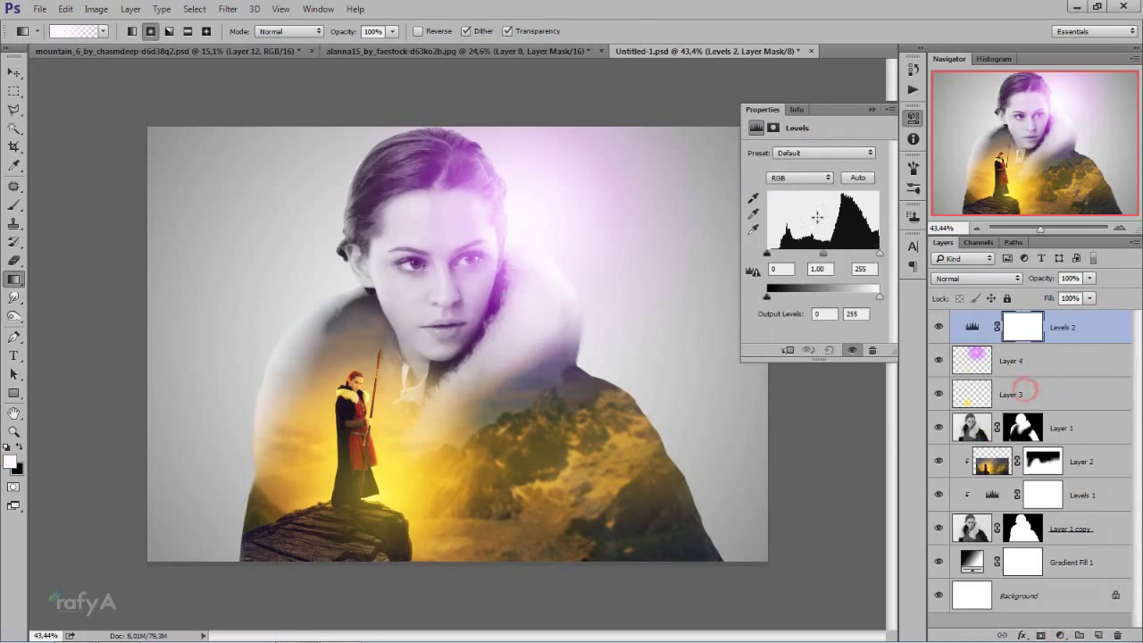
click(808, 178)
click(788, 214)
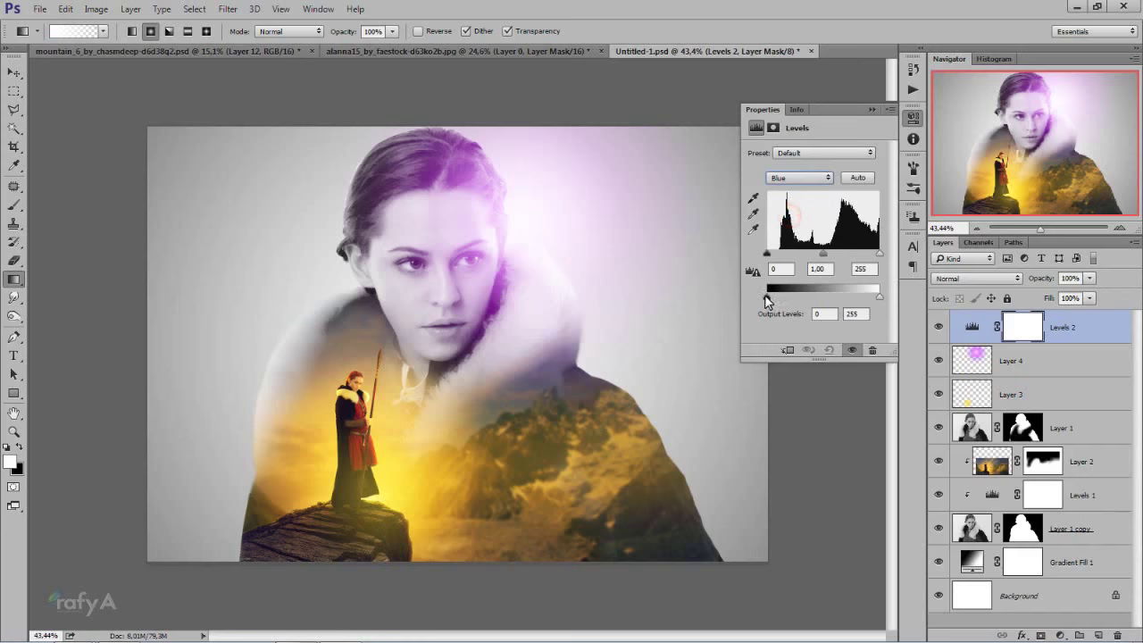
drag(766, 297, 782, 296)
drag(817, 255, 838, 255)
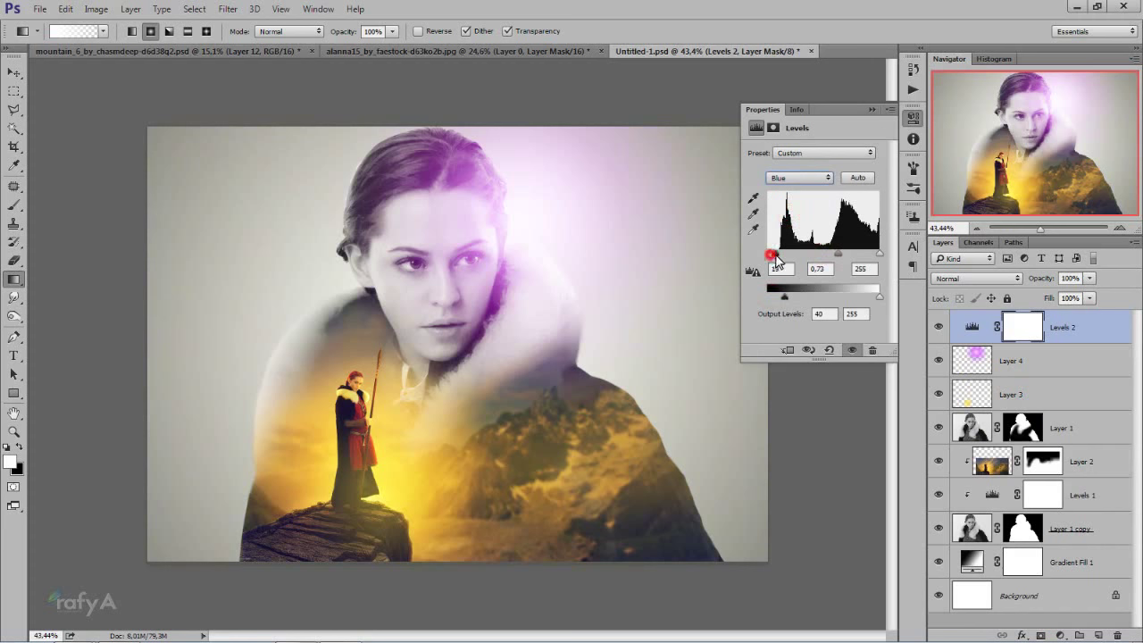
click(799, 176)
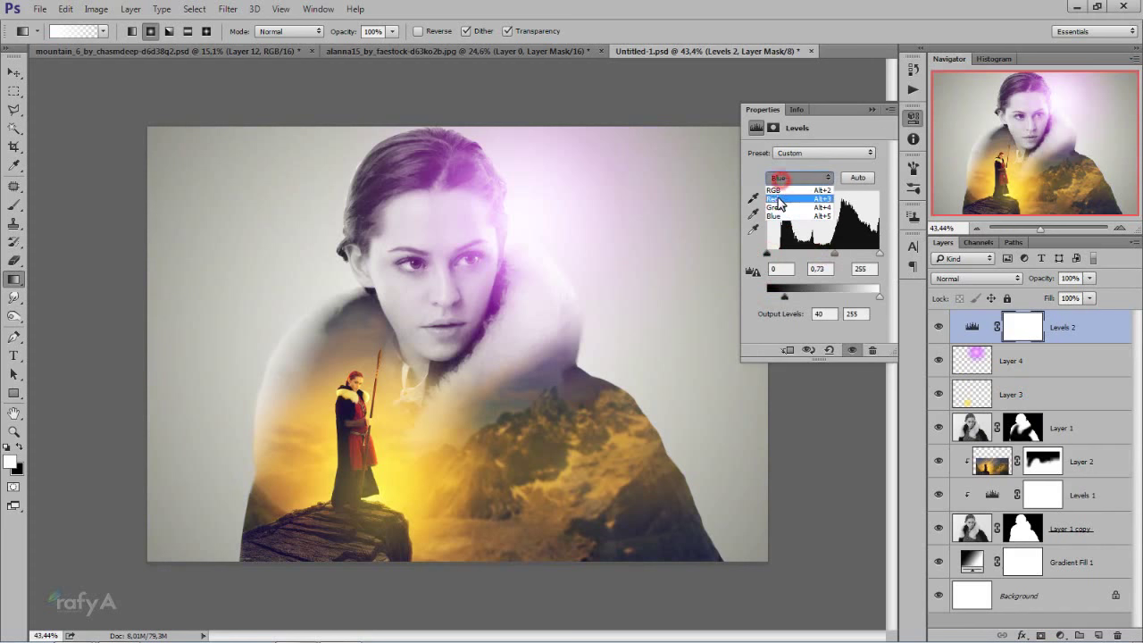
click(778, 195)
drag(766, 297, 772, 297)
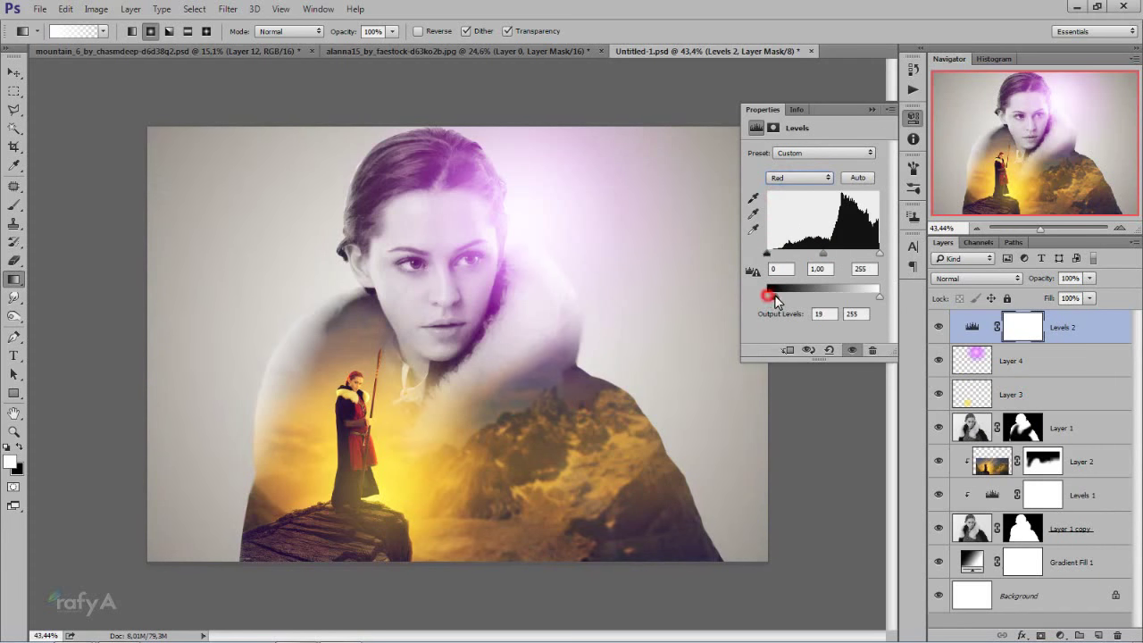